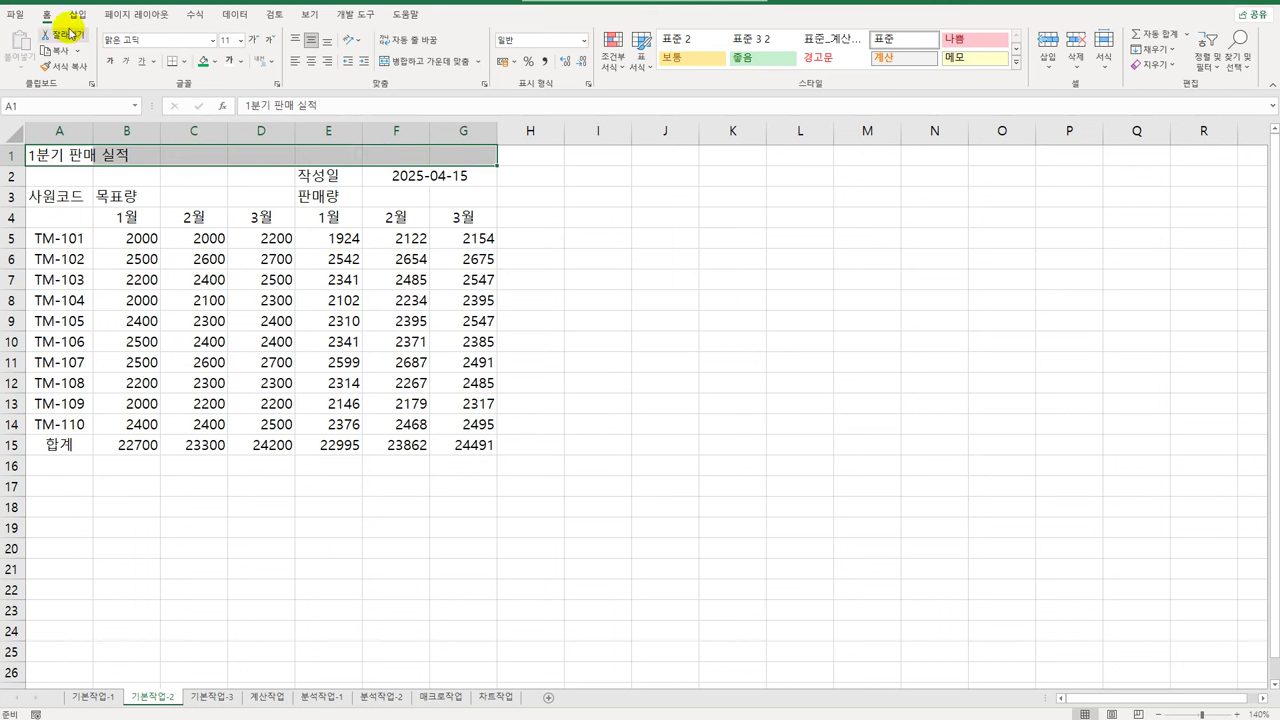
Step: Merge and center the title across A1:G1 and format it in the 궁서체 font at size 18
{"action": "left_click", "coordinate": [445, 61]}
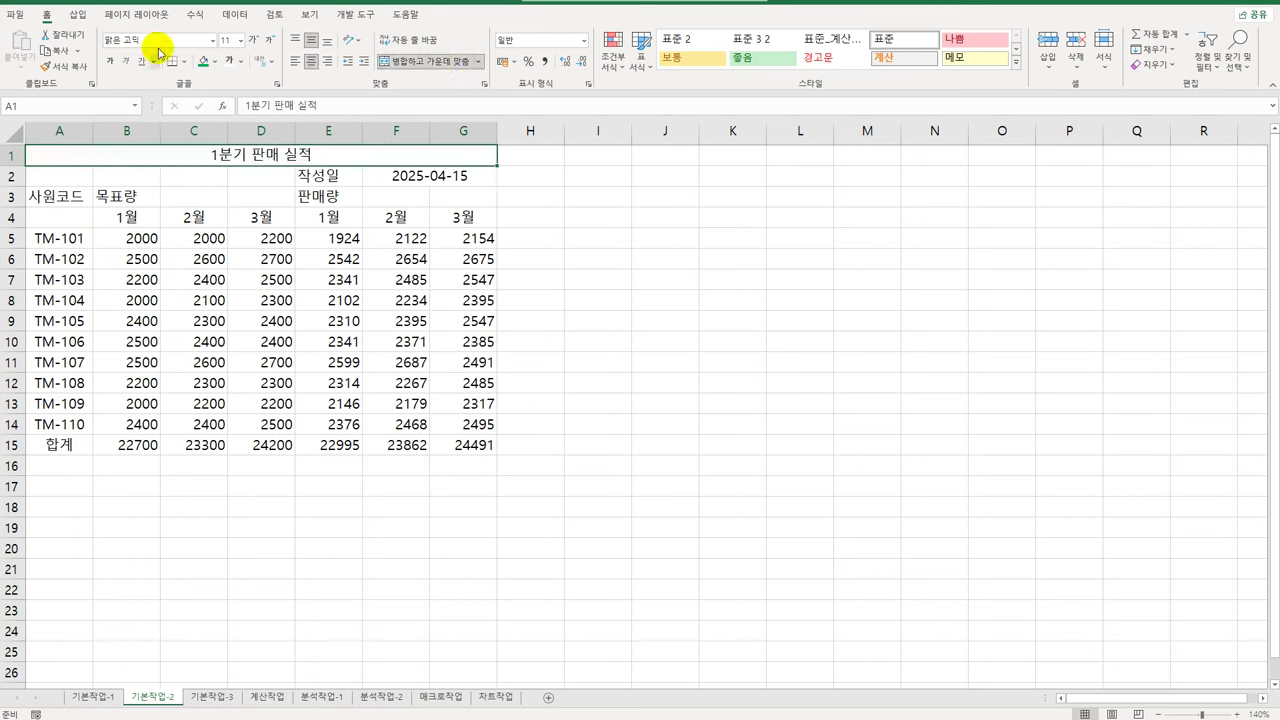
{"action": "left_click", "coordinate": [212, 40]}
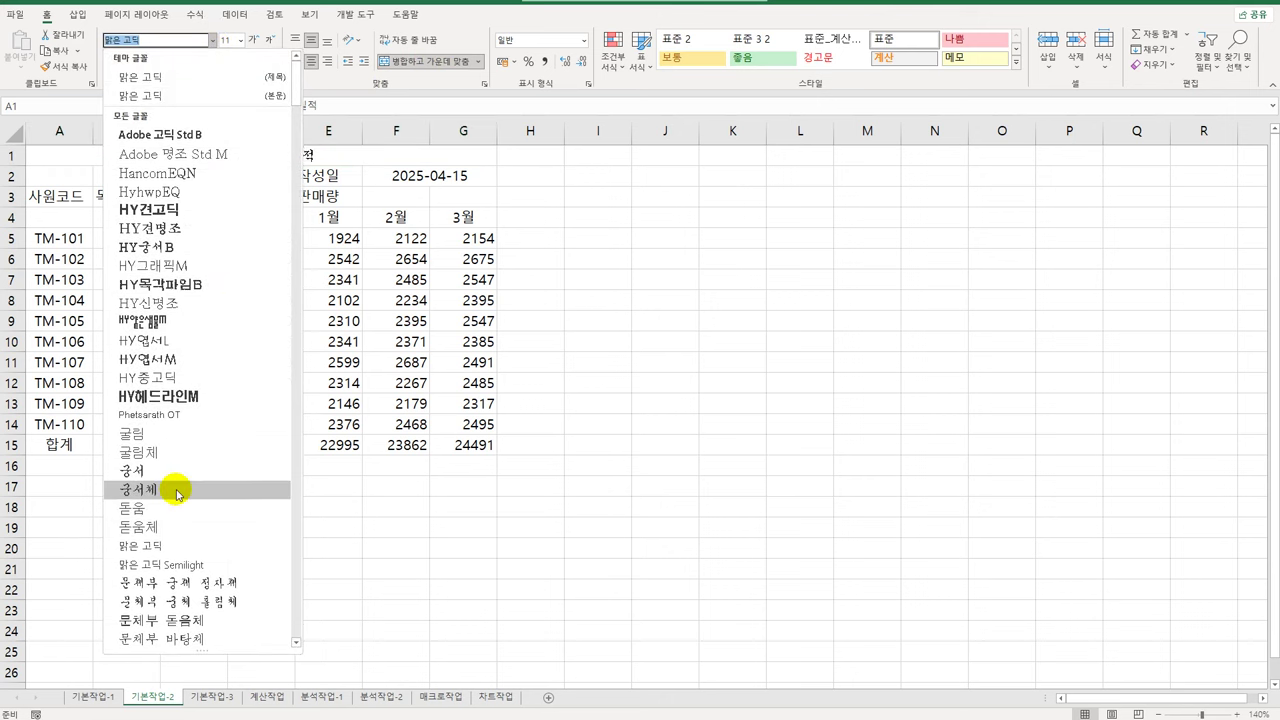
{"action": "left_click", "coordinate": [177, 489]}
{"action": "left_click", "coordinate": [241, 41]}
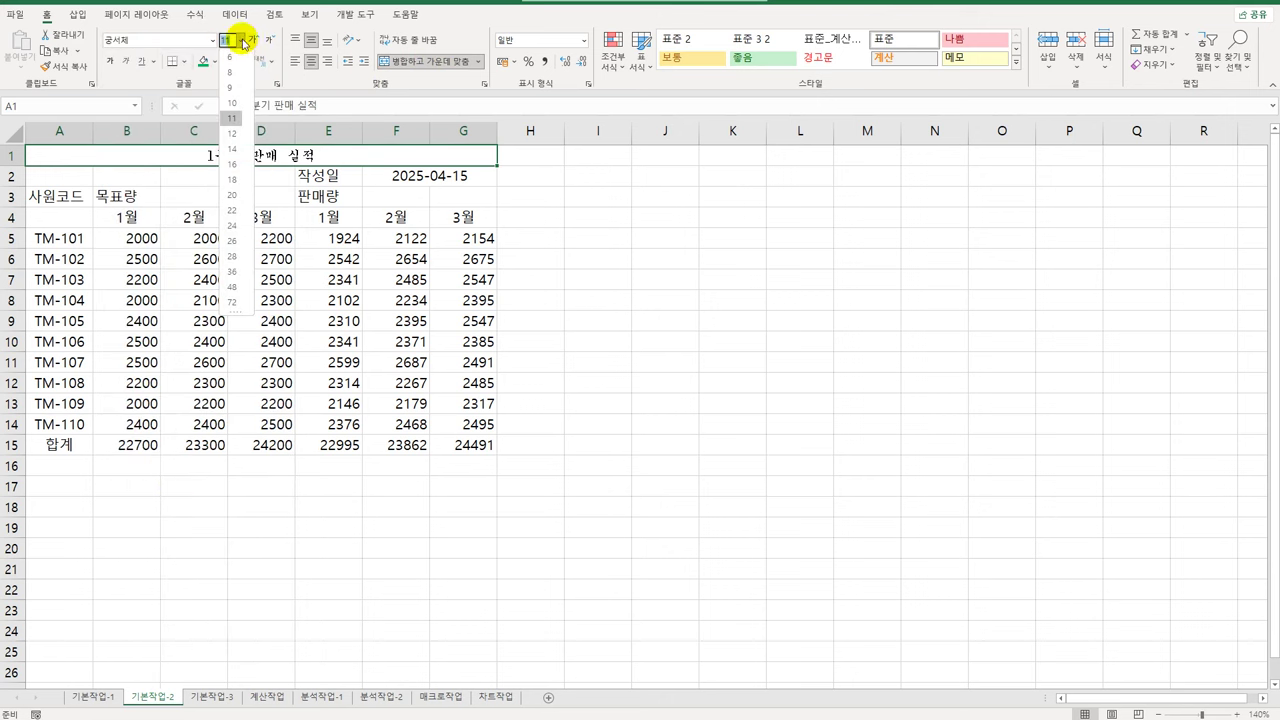
{"action": "left_click", "coordinate": [246, 180]}
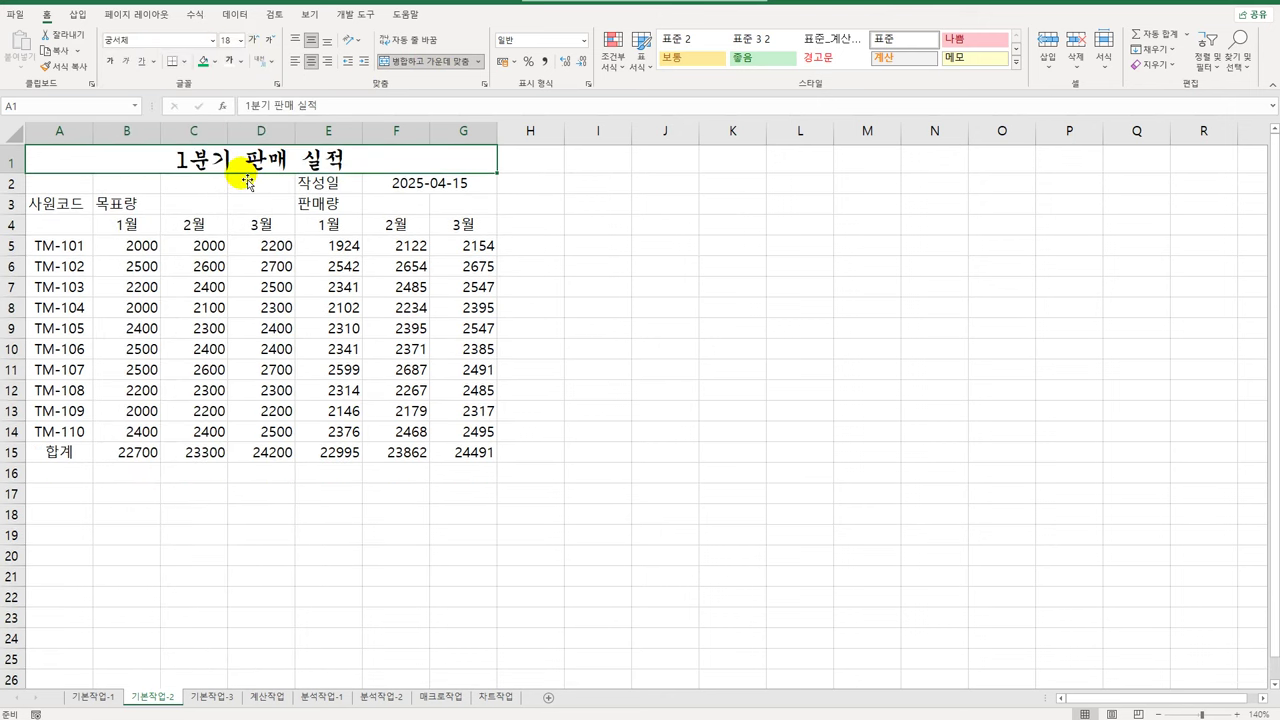
Step: Convert the text 작성일 in cell E2 to the Hanja 作成日
{"action": "left_click", "coordinate": [391, 186]}
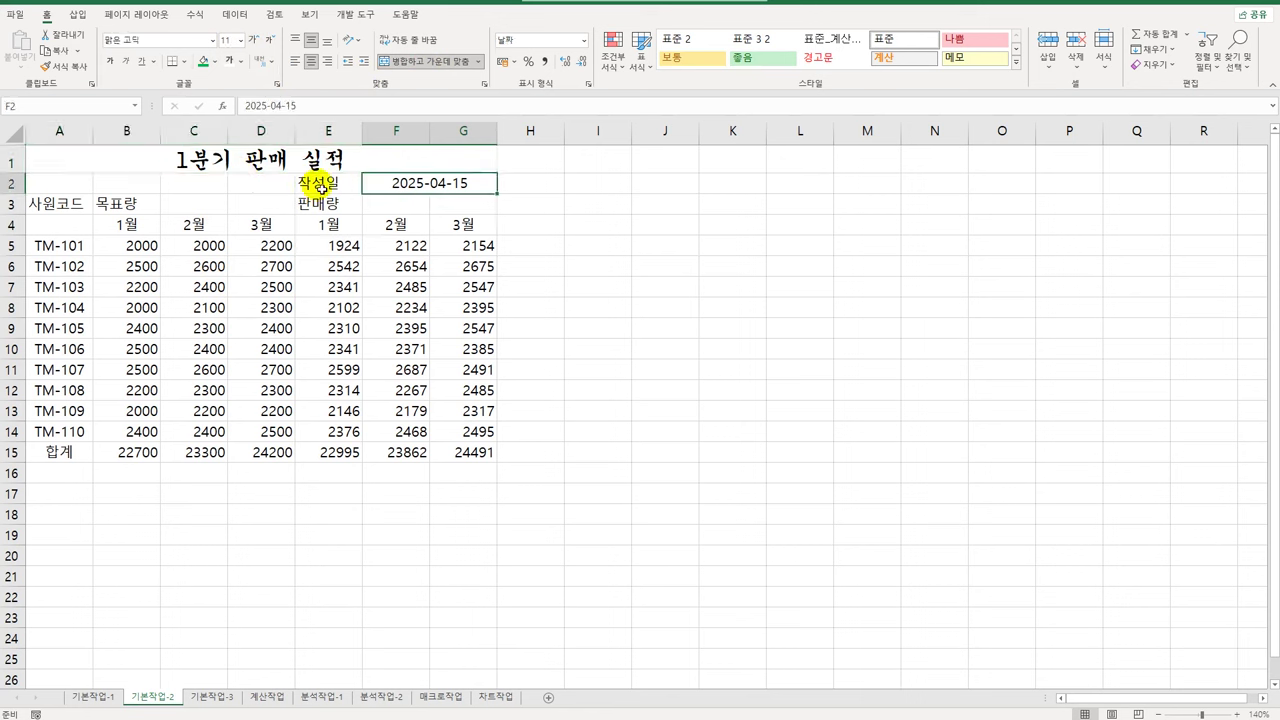
{"action": "left_click", "coordinate": [320, 187]}
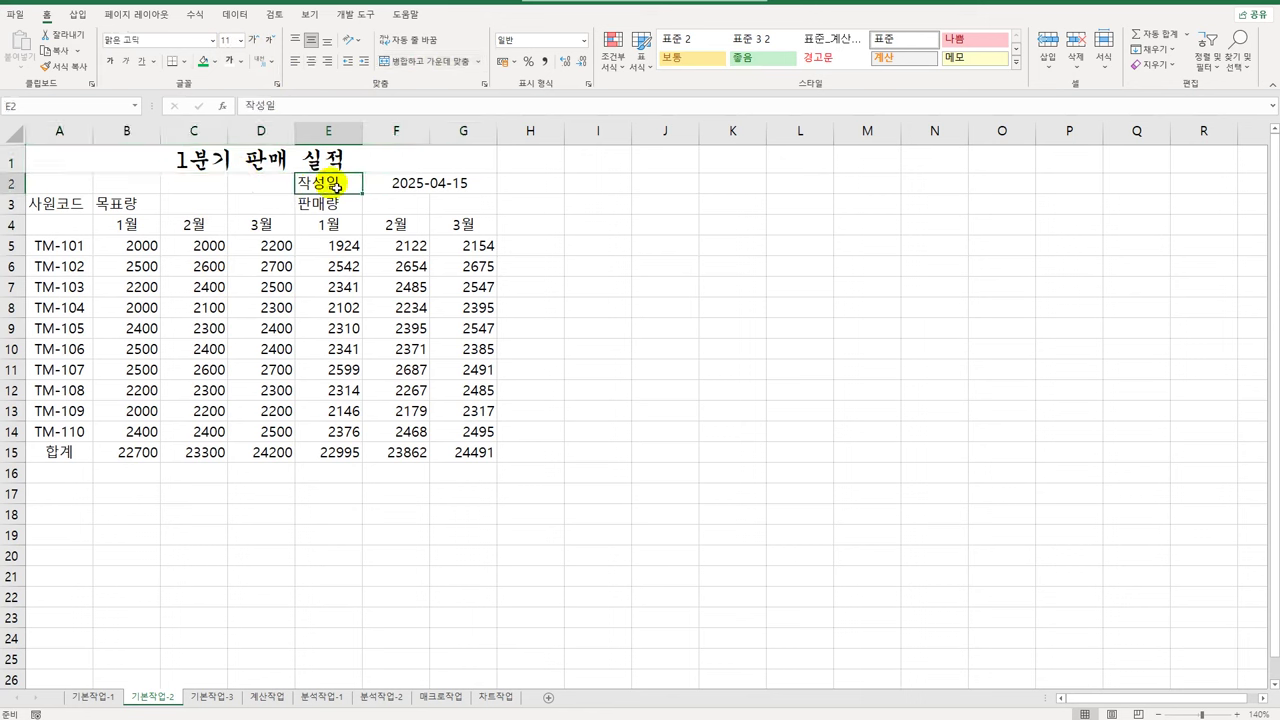
{"action": "double_click", "coordinate": [345, 190]}
{"action": "key", "text": "shift+Left"}
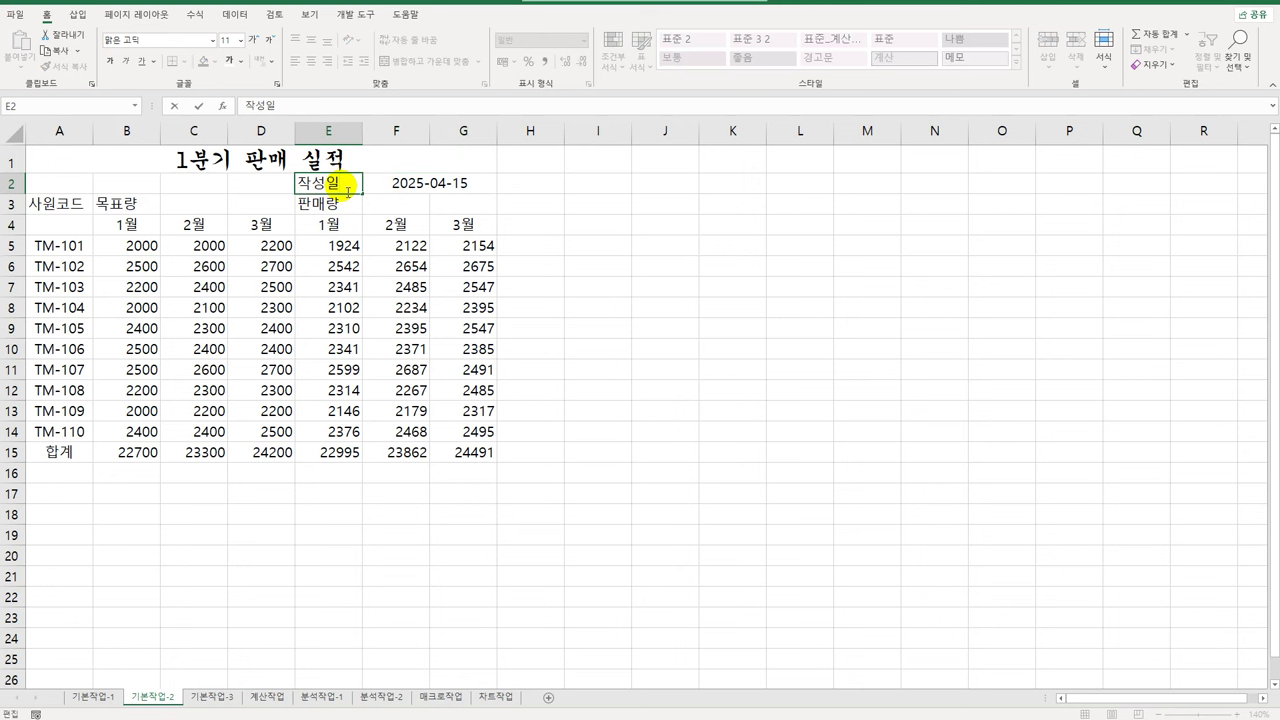
{"action": "key", "text": "Hangul_Hanja"}
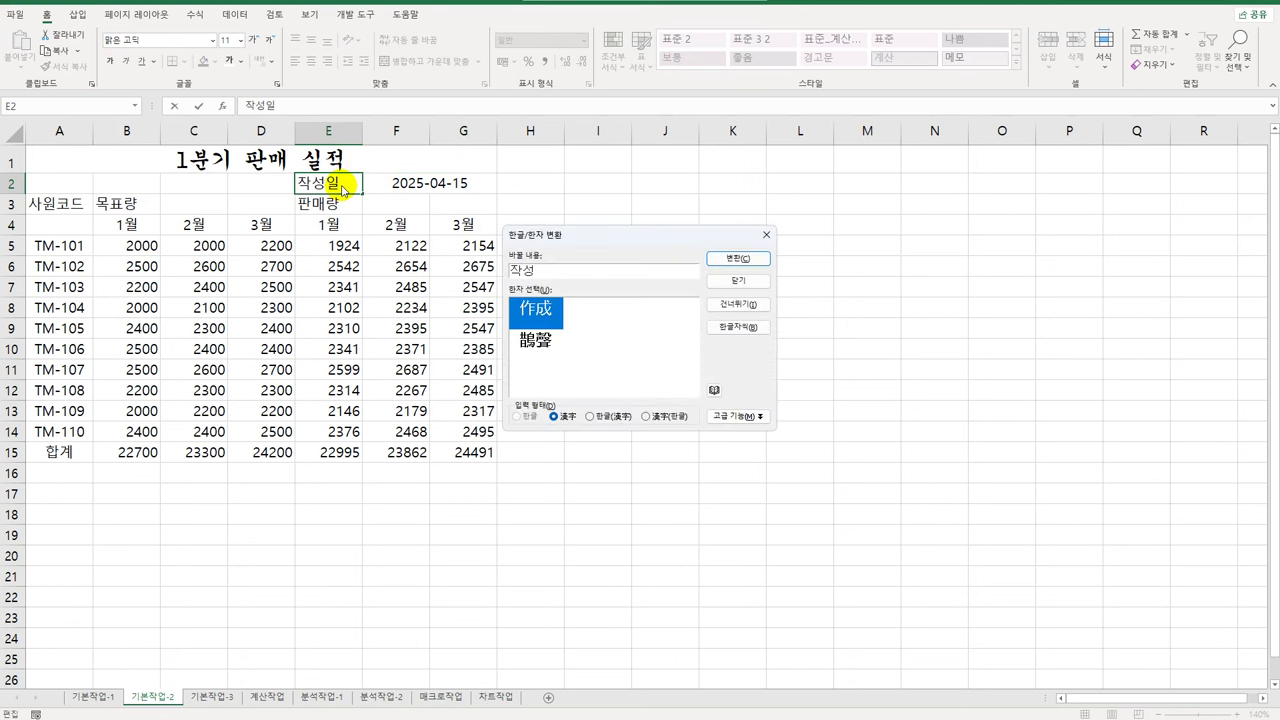
{"action": "left_click_drag", "start_coordinate": [580, 236], "coordinate": [712, 214]}
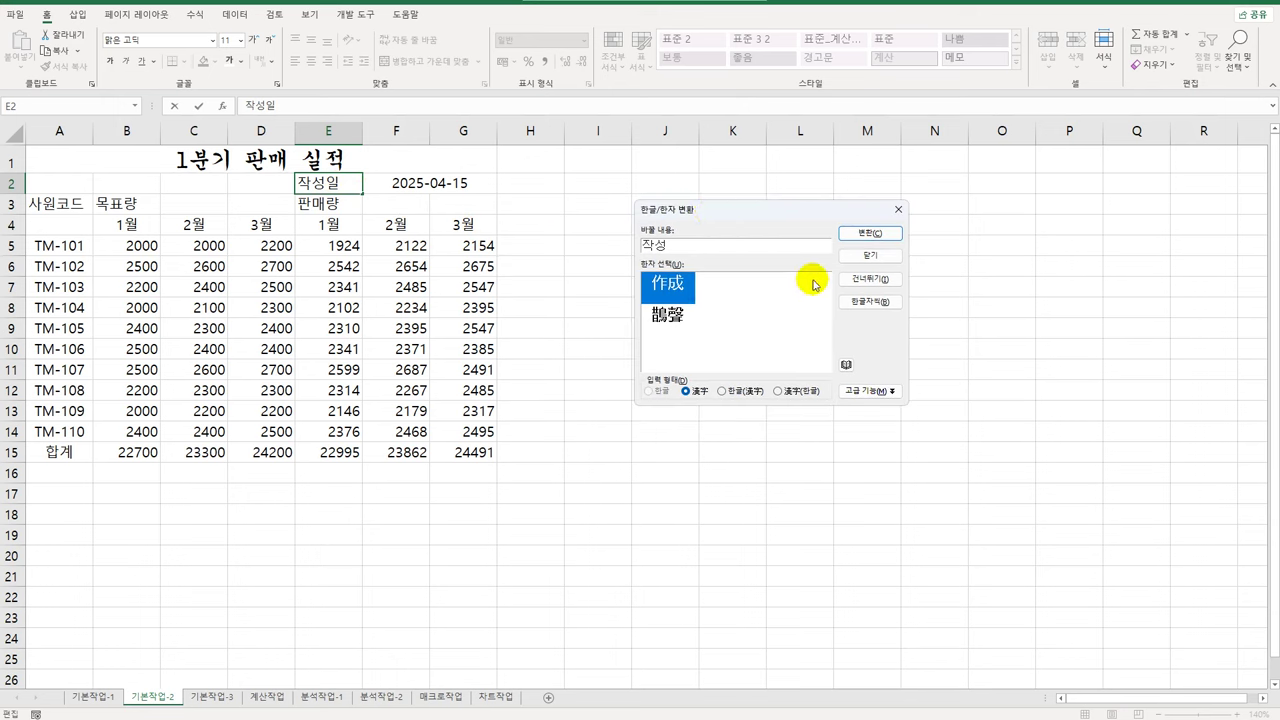
{"action": "left_click", "coordinate": [866, 233]}
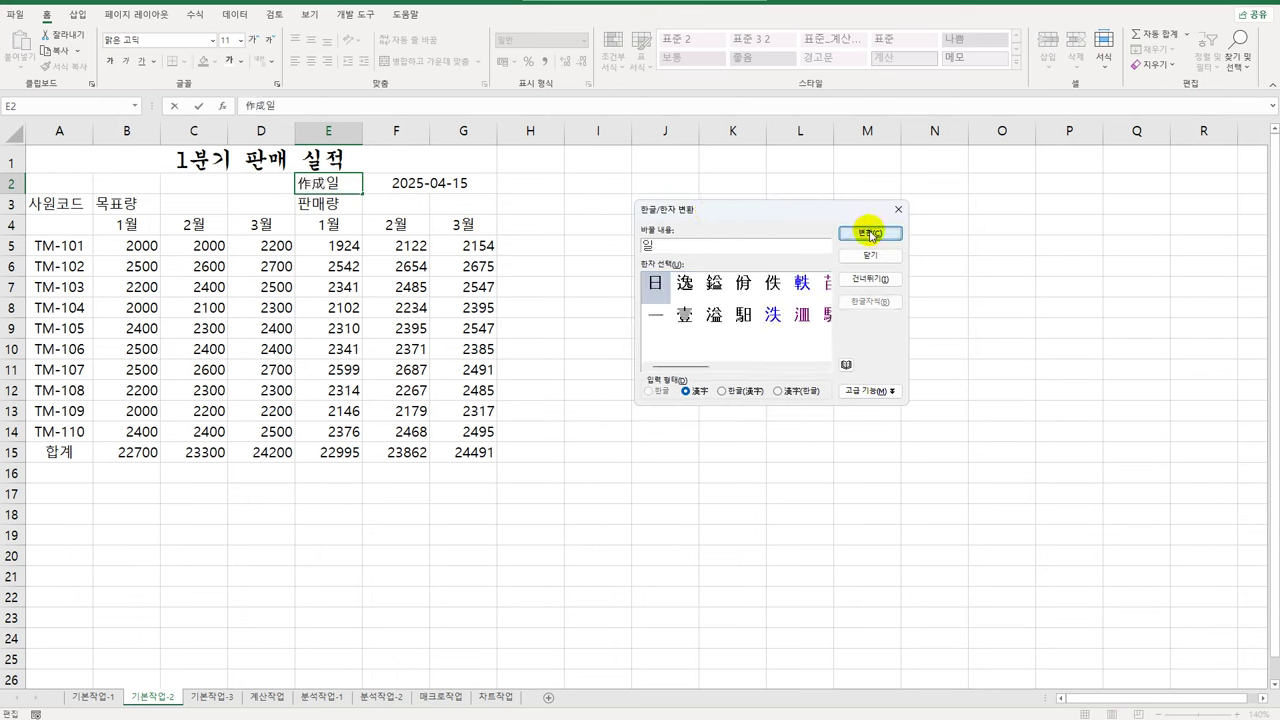
{"action": "left_click", "coordinate": [869, 234]}
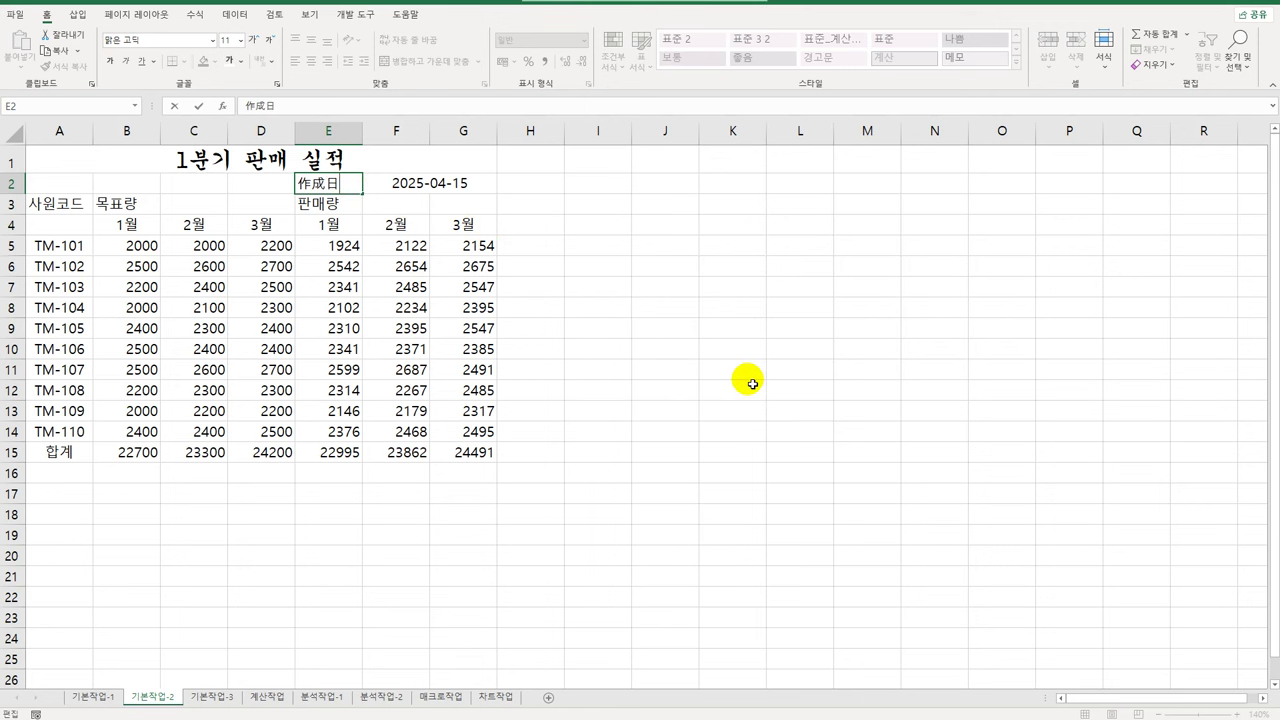
Step: Apply the custom number format mm월 dd일 (aaa) to the date in cell F2
{"action": "left_click", "coordinate": [432, 185]}
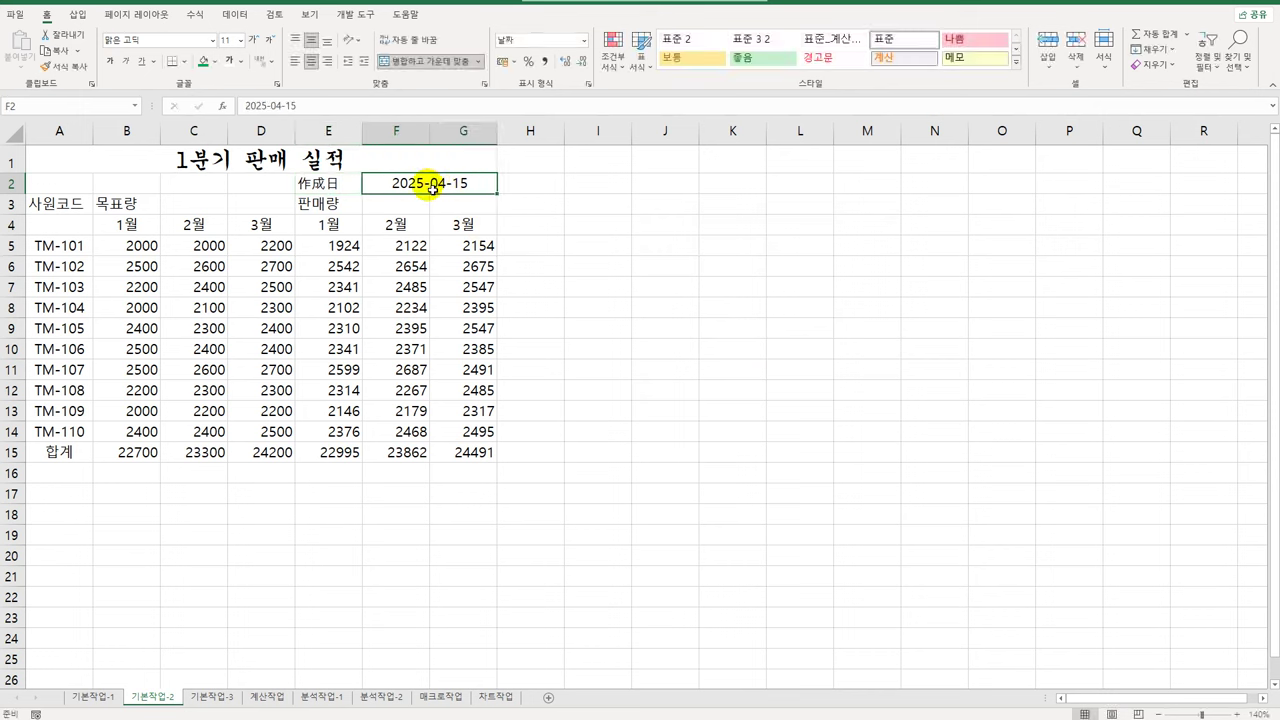
{"action": "left_click", "coordinate": [588, 85]}
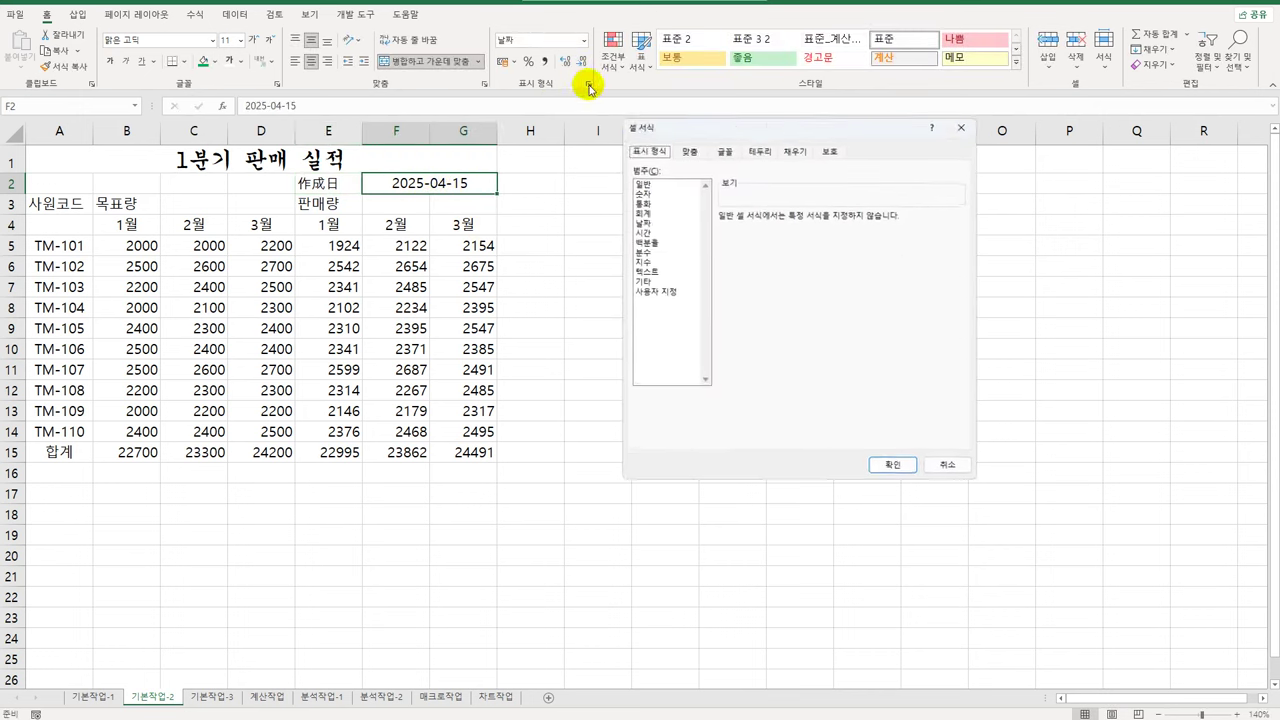
{"action": "left_click_drag", "start_coordinate": [729, 129], "coordinate": [672, 152]}
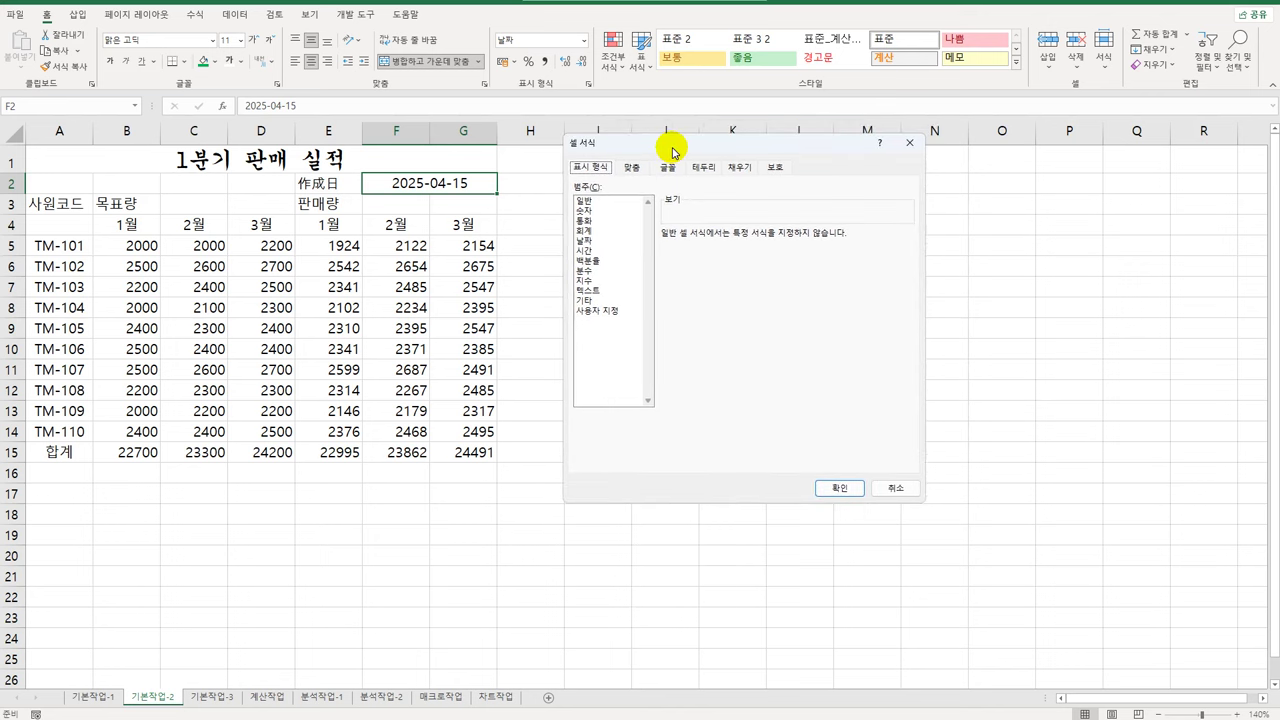
{"action": "left_click", "coordinate": [605, 316]}
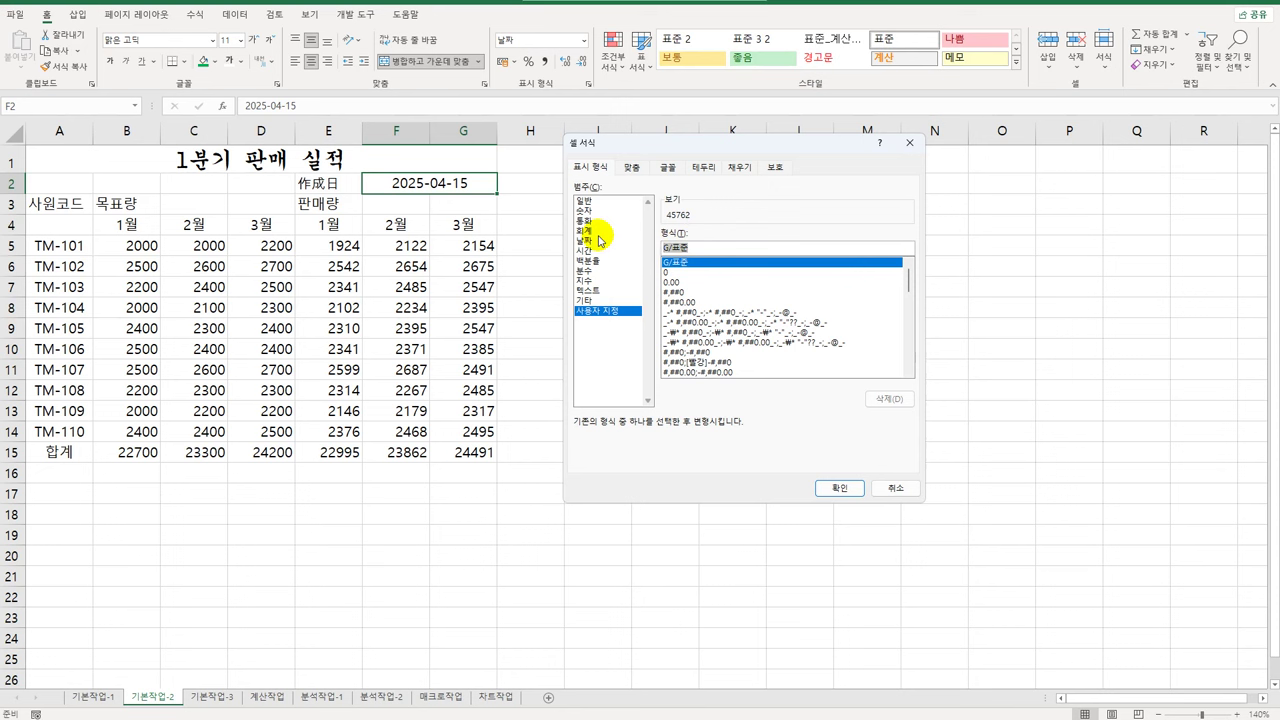
{"action": "key", "text": "BackSpace"}
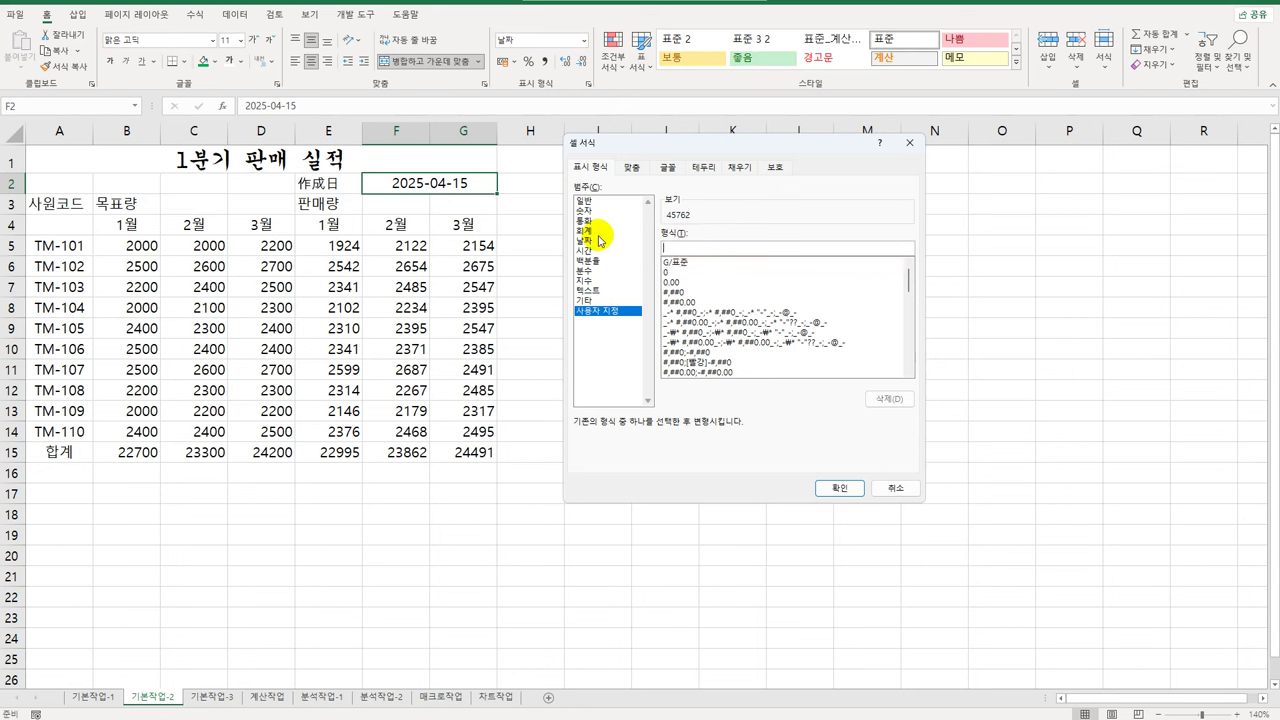
{"action": "type", "text": "mm월 dd일 (aaa)"}
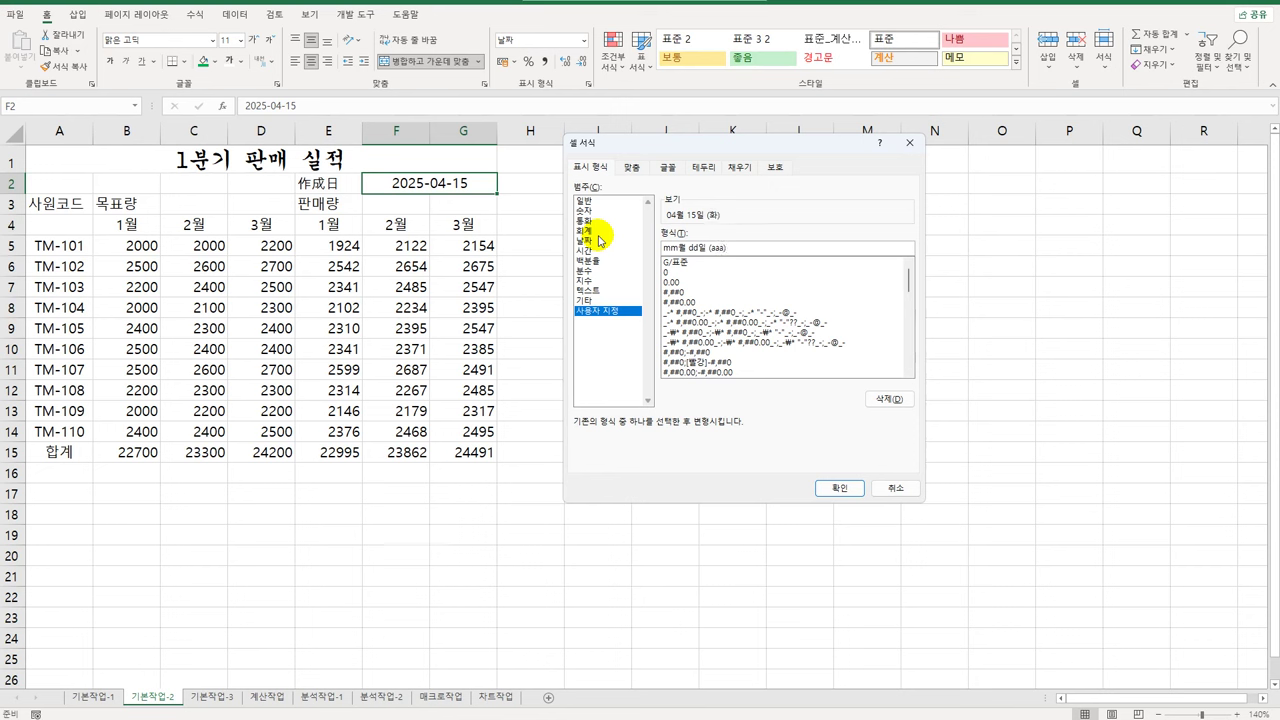
{"action": "left_click", "coordinate": [831, 490]}
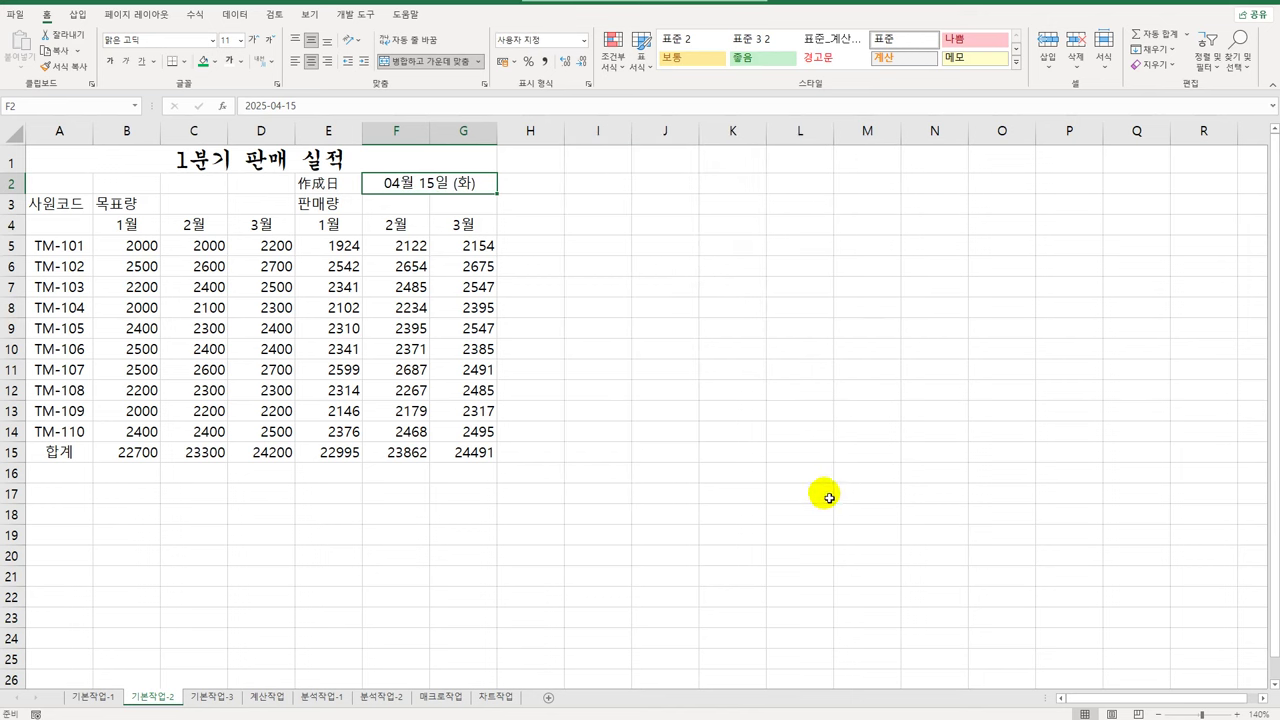
Step: Merge and center the header ranges A3:A4, B3:D3 and E3:G3
{"action": "left_click_drag", "start_coordinate": [63, 206], "coordinate": [65, 222]}
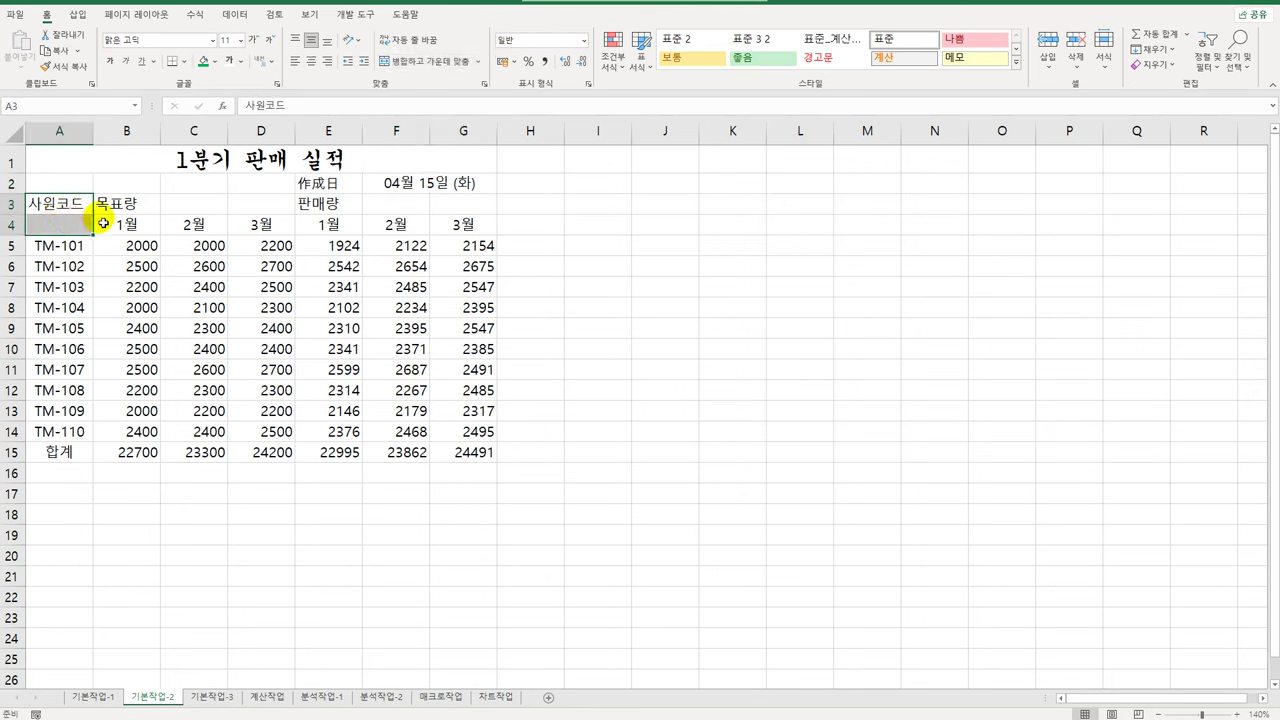
{"action": "left_click_drag", "start_coordinate": [137, 201], "coordinate": [451, 203]}
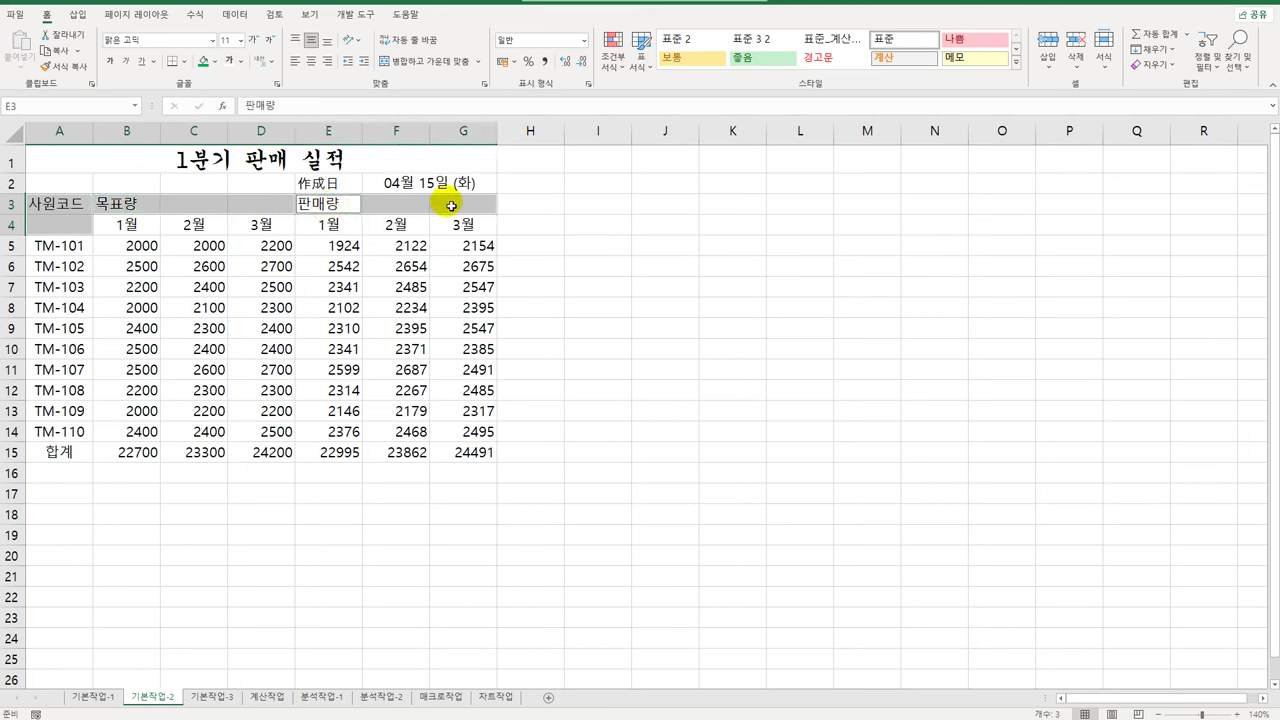
{"action": "left_click", "coordinate": [431, 62]}
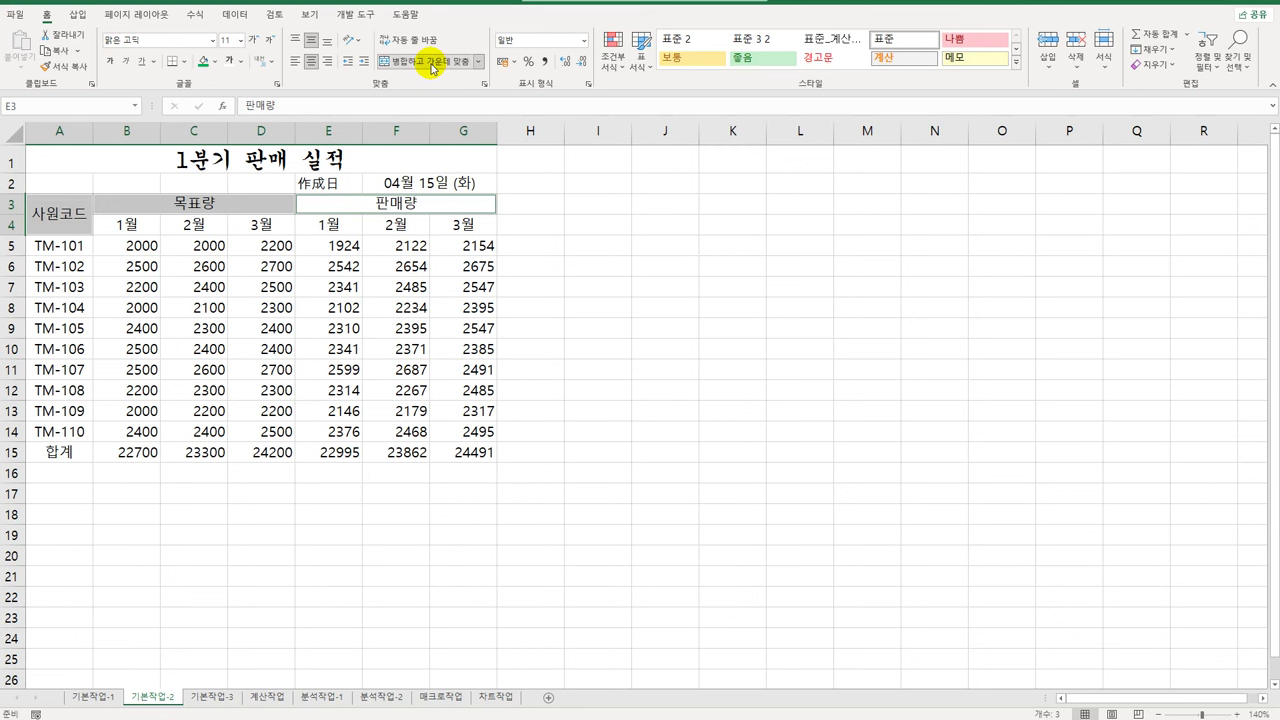
Step: Apply the 강조색5 cell style to the header range A3:G4
{"action": "left_click_drag", "start_coordinate": [43, 208], "coordinate": [462, 226]}
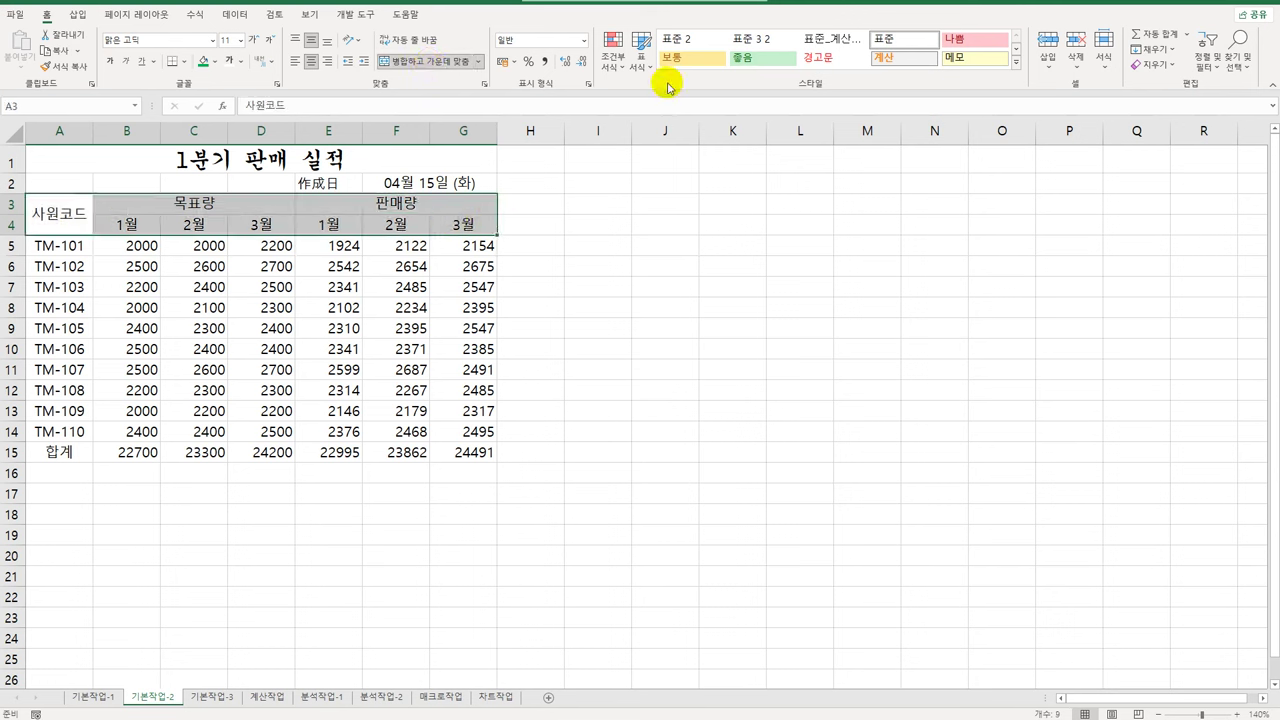
{"action": "left_click", "coordinate": [1015, 62]}
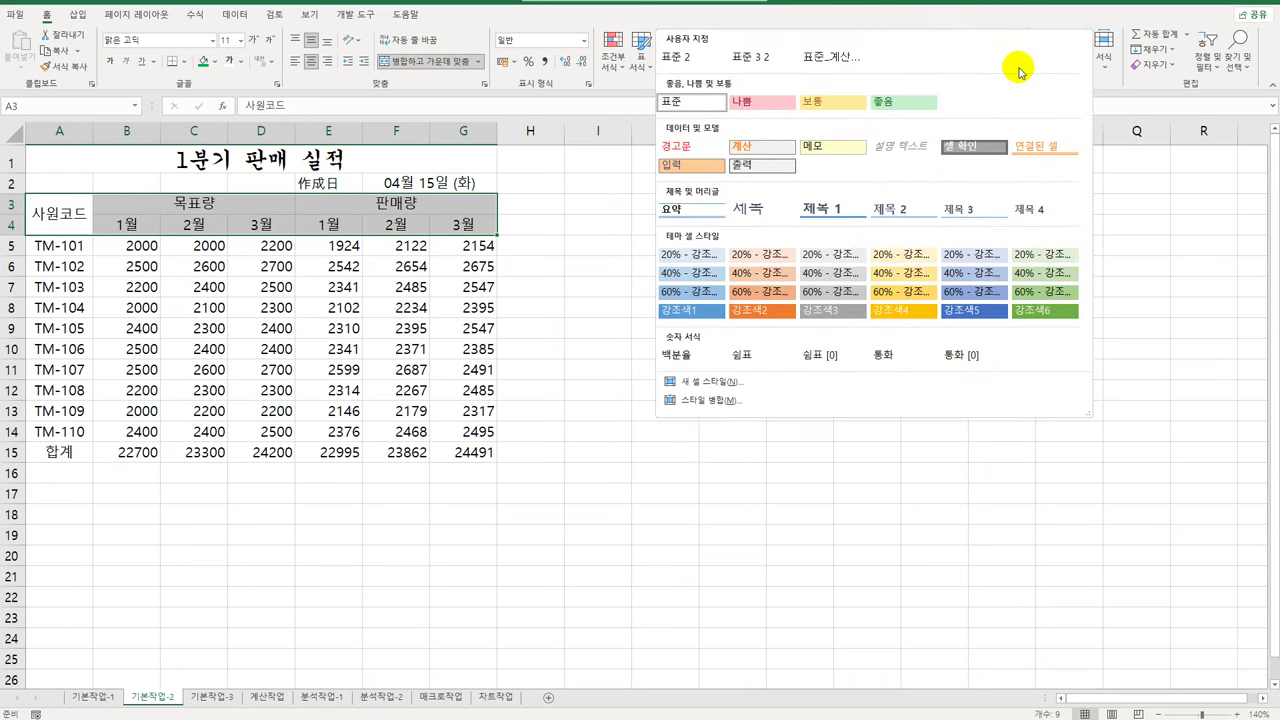
{"action": "left_click", "coordinate": [975, 311]}
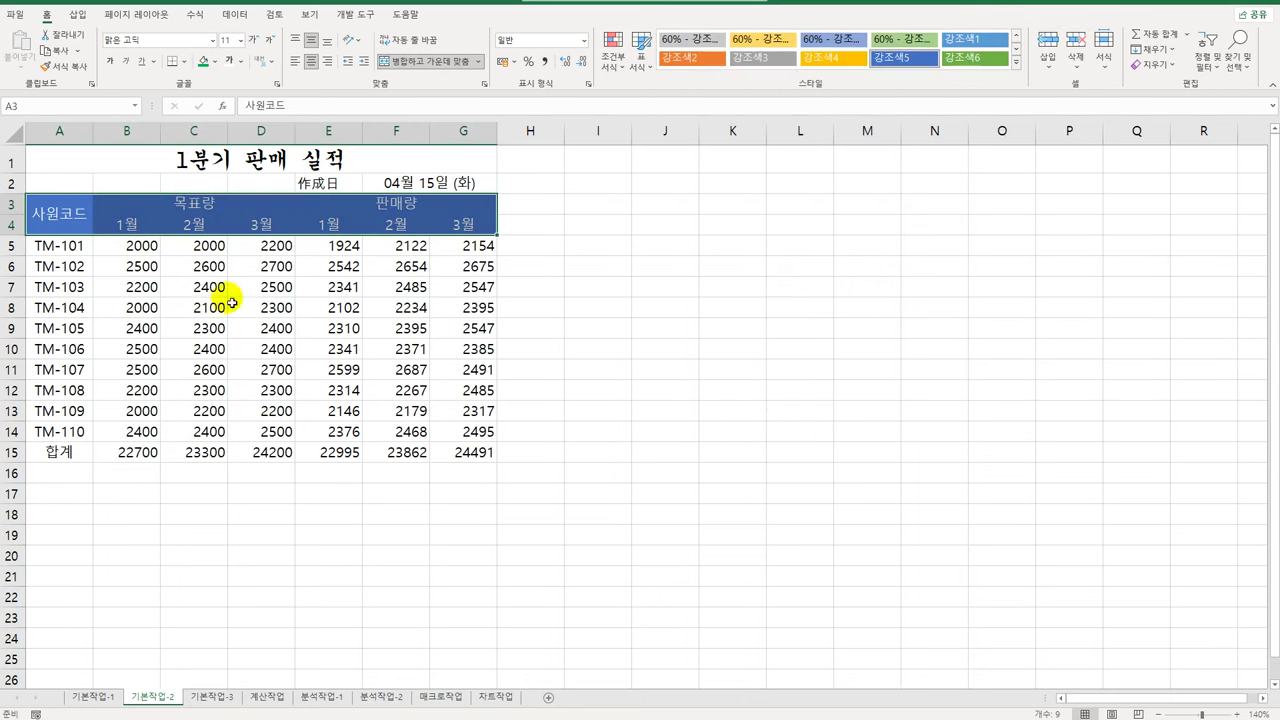
Step: Apply the custom number format #,##0개 to the figures in B5:G15
{"action": "left_click_drag", "start_coordinate": [140, 245], "coordinate": [442, 453]}
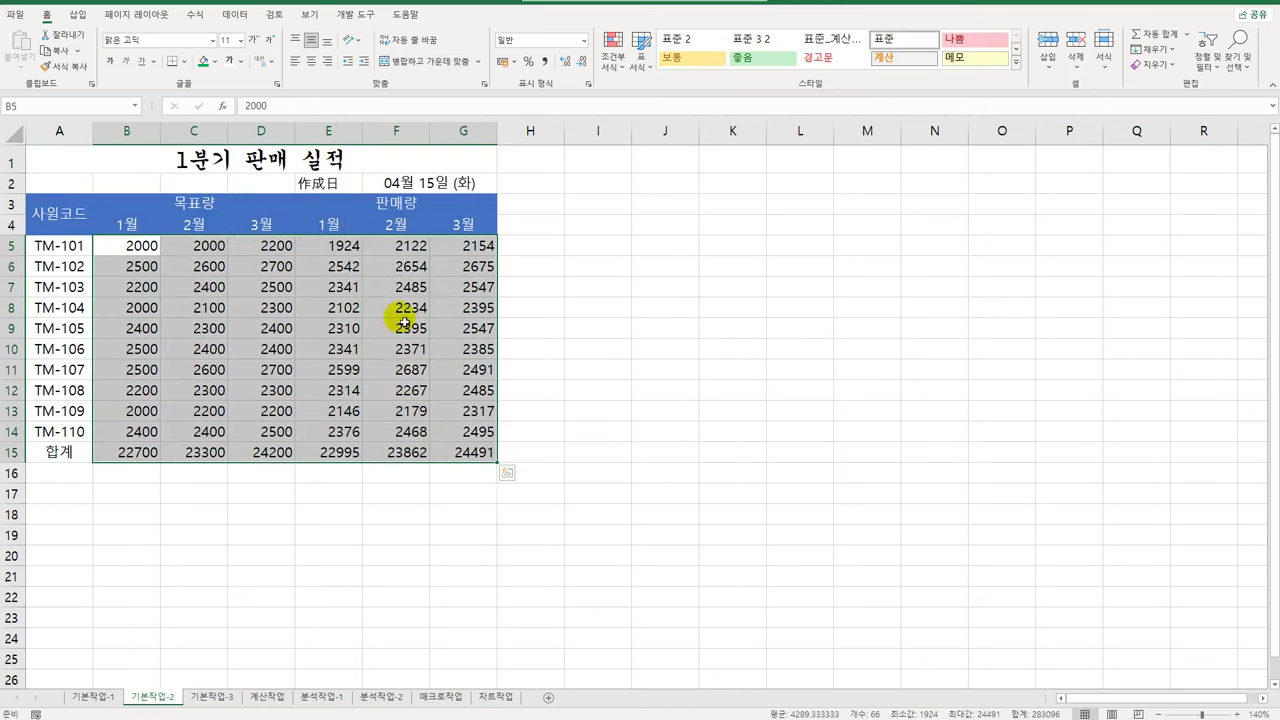
{"action": "right_click", "coordinate": [401, 266]}
{"action": "left_click", "coordinate": [478, 554]}
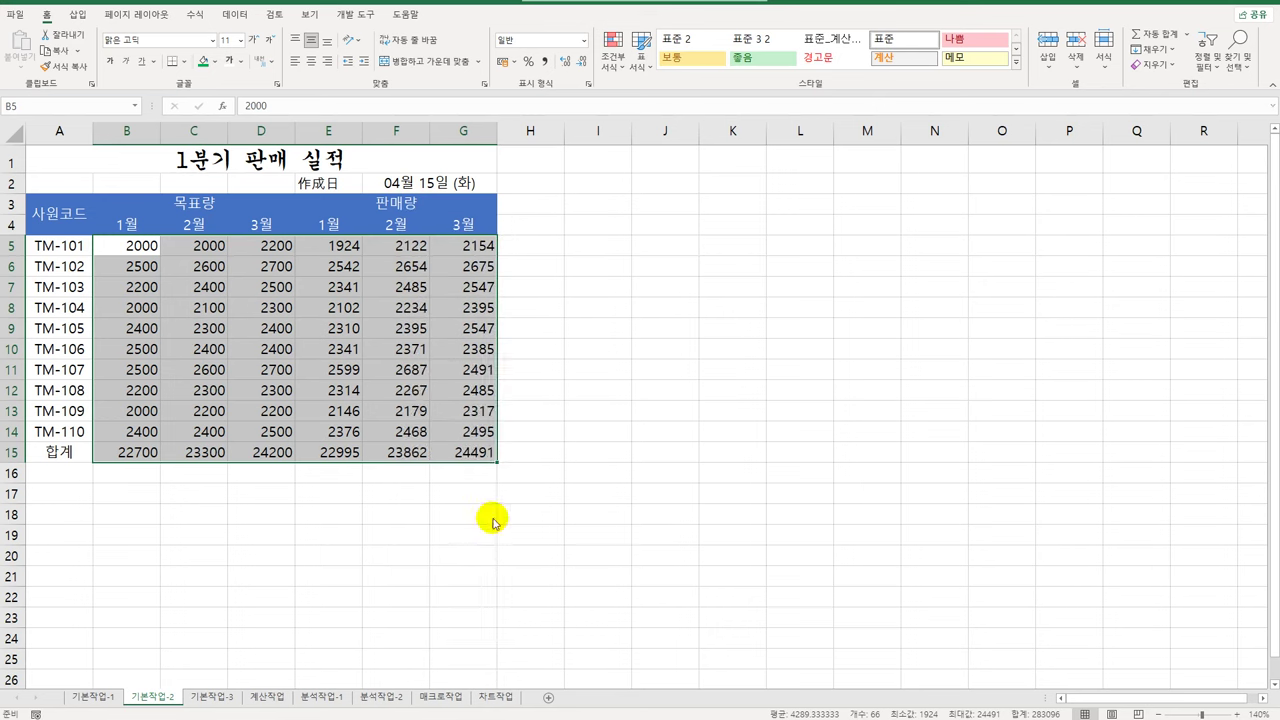
{"action": "left_click_drag", "start_coordinate": [510, 374], "coordinate": [748, 225]}
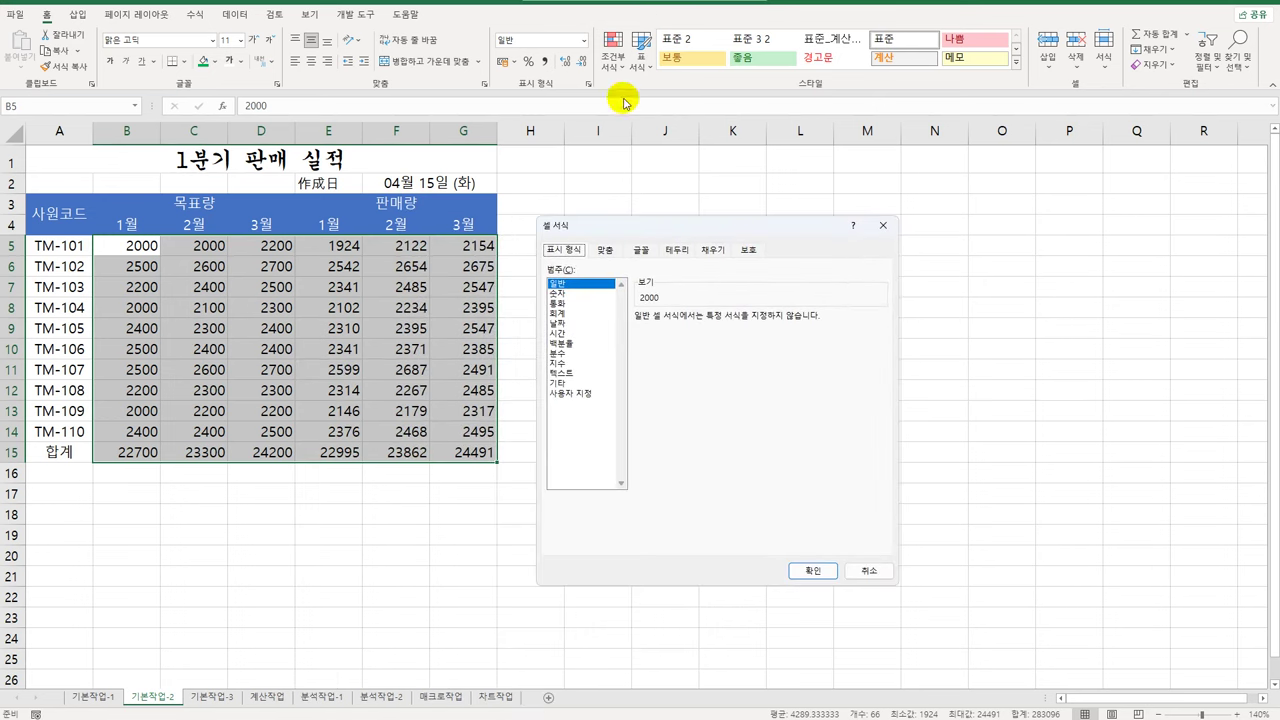
{"action": "left_click", "coordinate": [574, 393]}
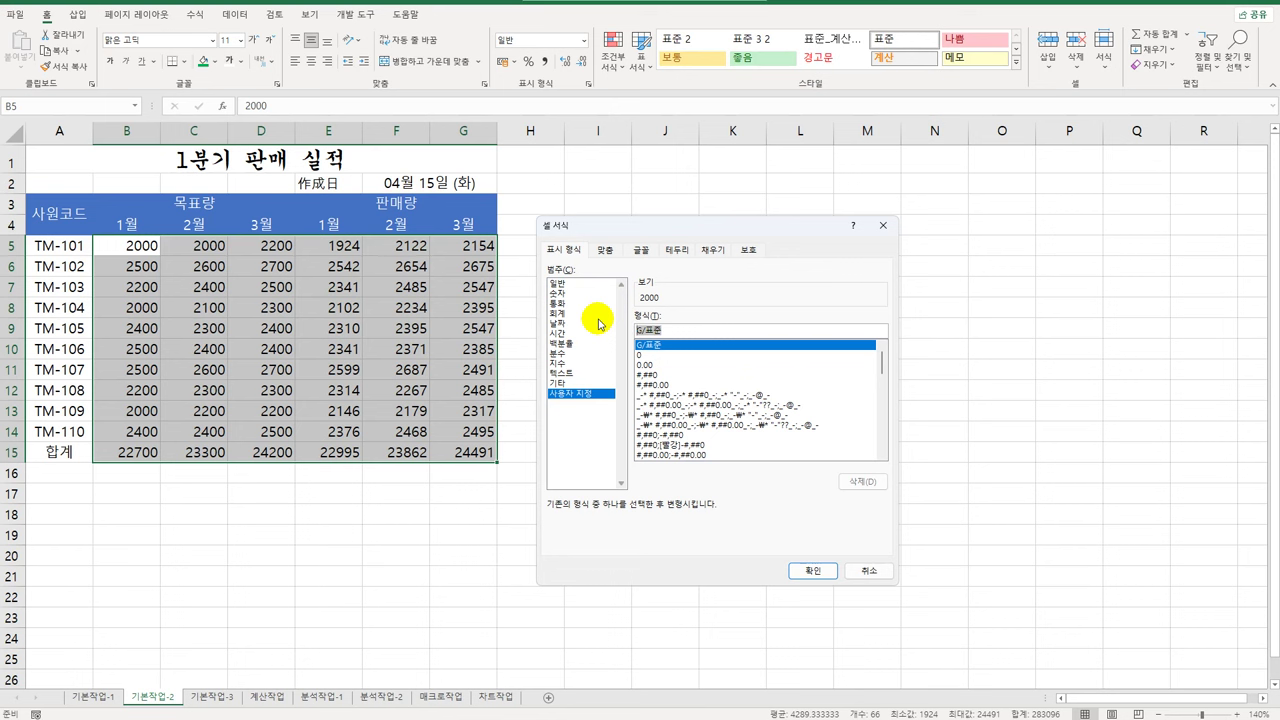
{"action": "type", "text": "#,##0"}
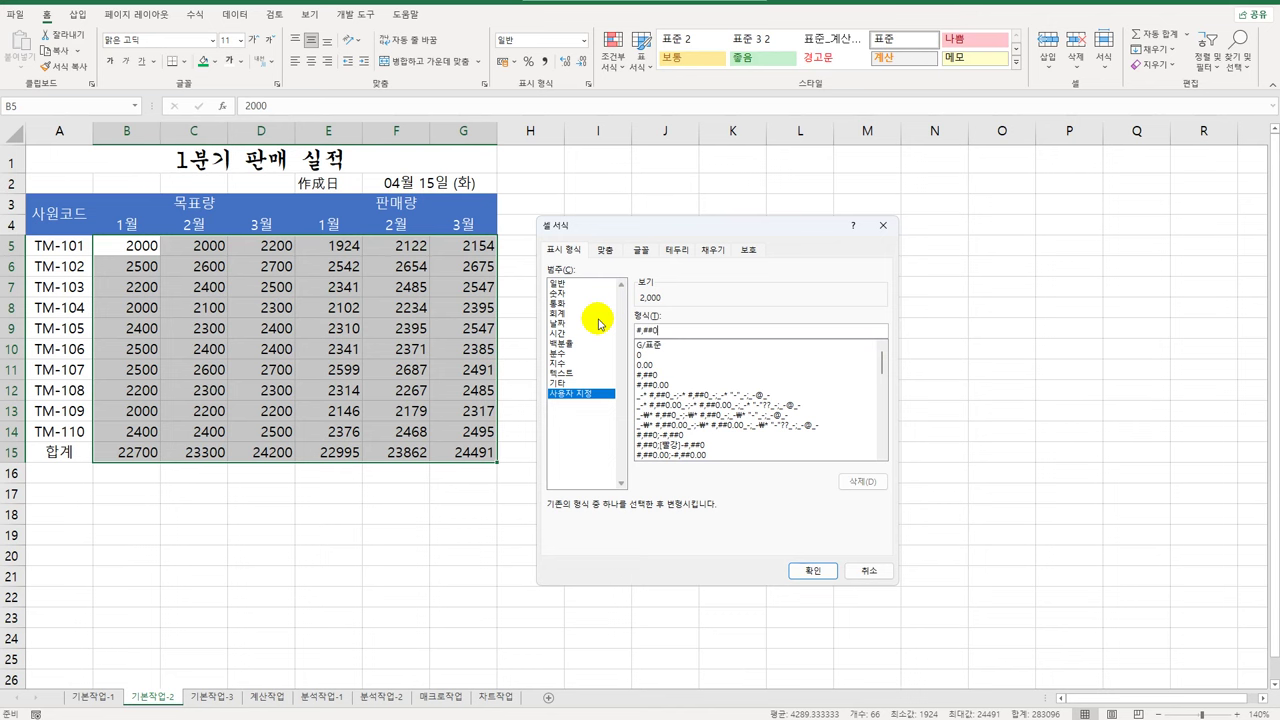
{"action": "type", "text": "개"}
{"action": "key", "text": "Return"}
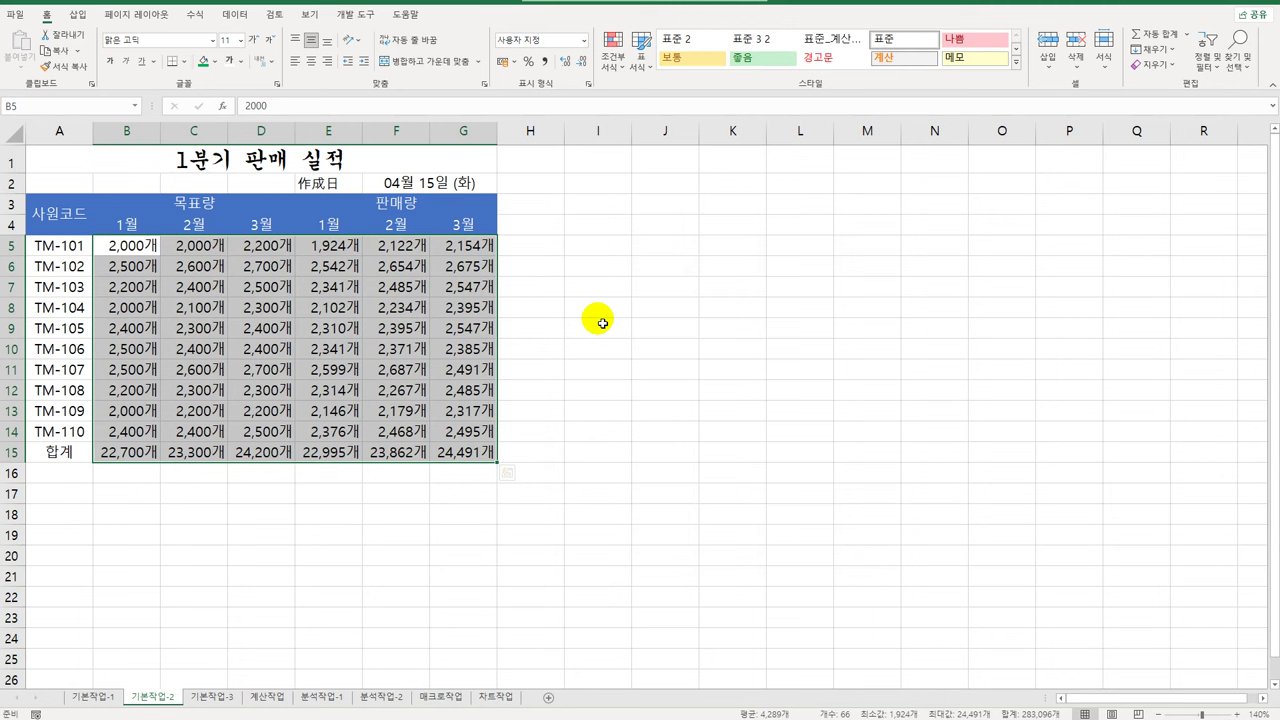
Step: Add all borders and a thick outside border to the table range A3:G15
{"action": "left_click_drag", "start_coordinate": [46, 210], "coordinate": [474, 458]}
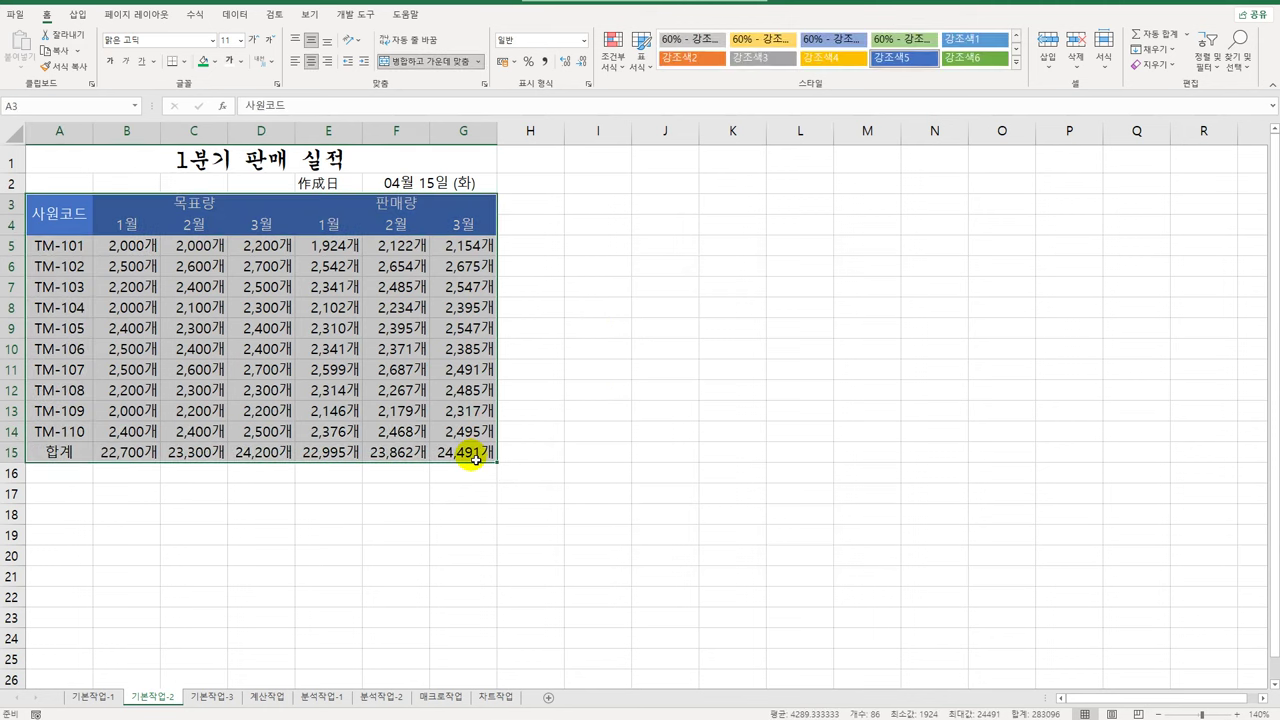
{"action": "left_click", "coordinate": [186, 66]}
{"action": "left_click", "coordinate": [230, 195]}
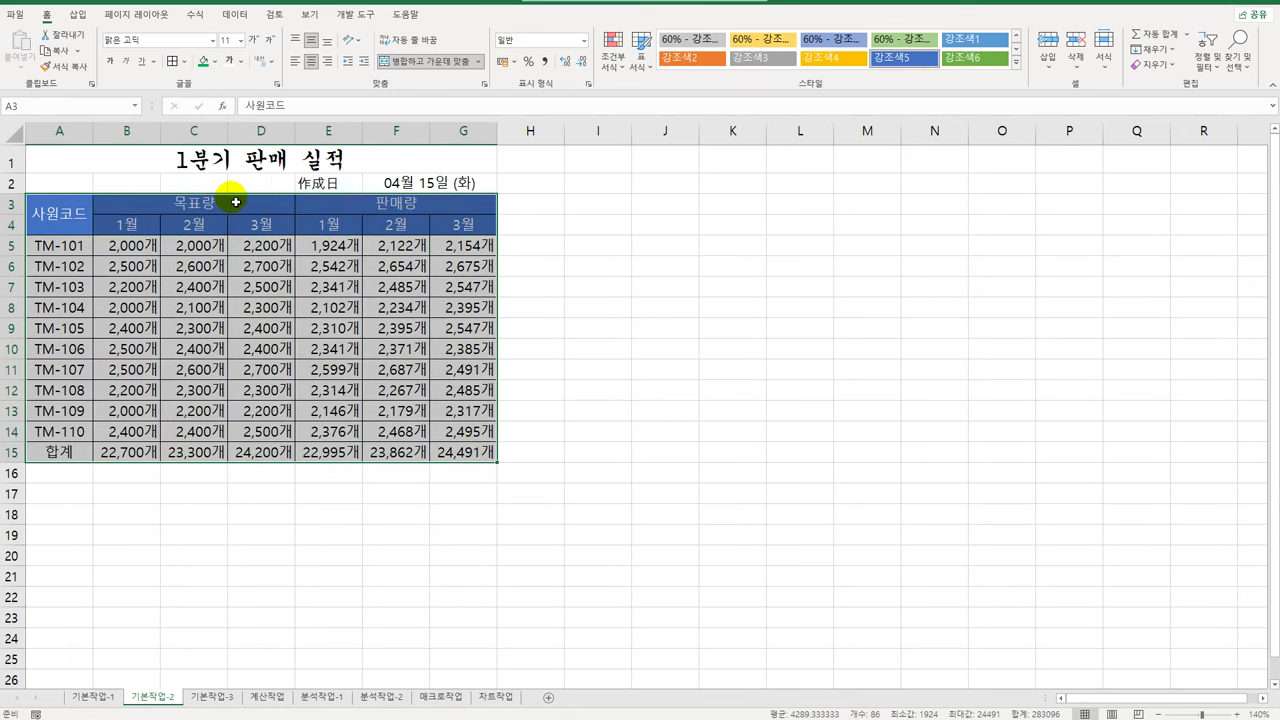
{"action": "left_click", "coordinate": [184, 62]}
{"action": "left_click", "coordinate": [209, 236]}
{"action": "left_click", "coordinate": [692, 448]}
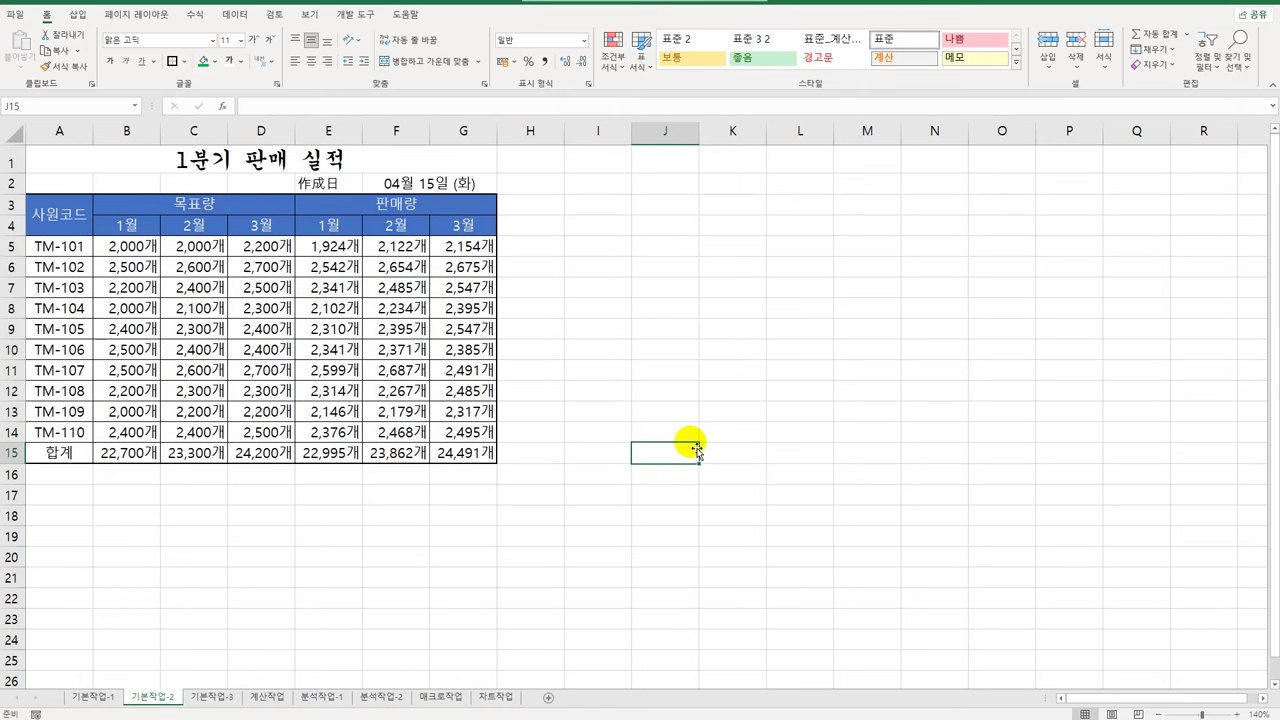
Step: On the 기본작업-3 sheet, start a formula-based conditional formatting rule for the employee data in A4:G13
{"action": "left_click", "coordinate": [198, 697]}
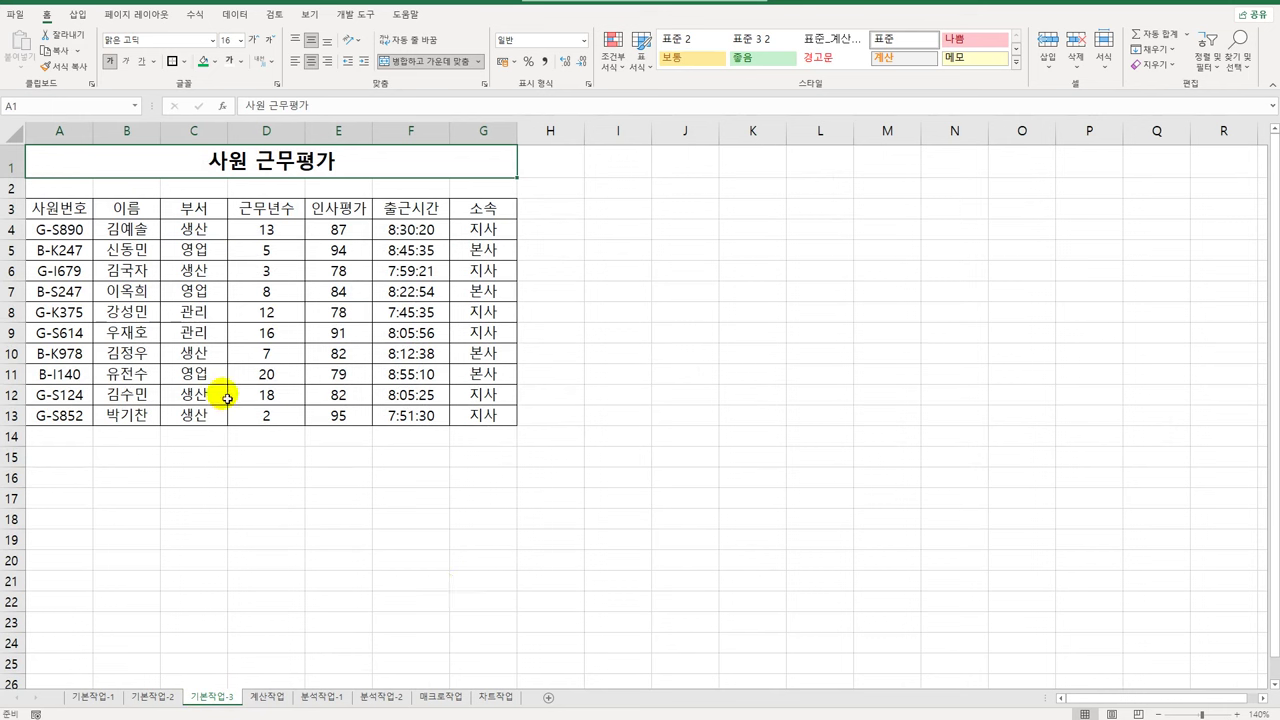
{"action": "left_click_drag", "start_coordinate": [62, 228], "coordinate": [470, 417]}
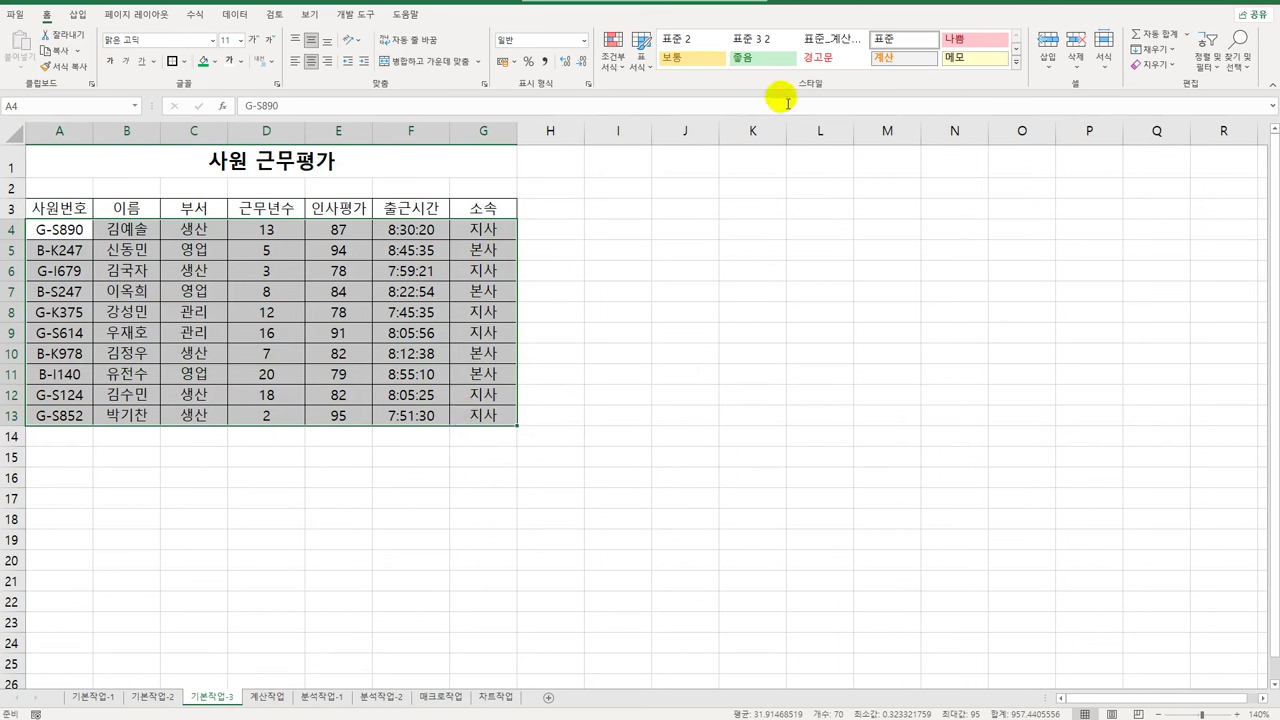
{"action": "left_click", "coordinate": [611, 55]}
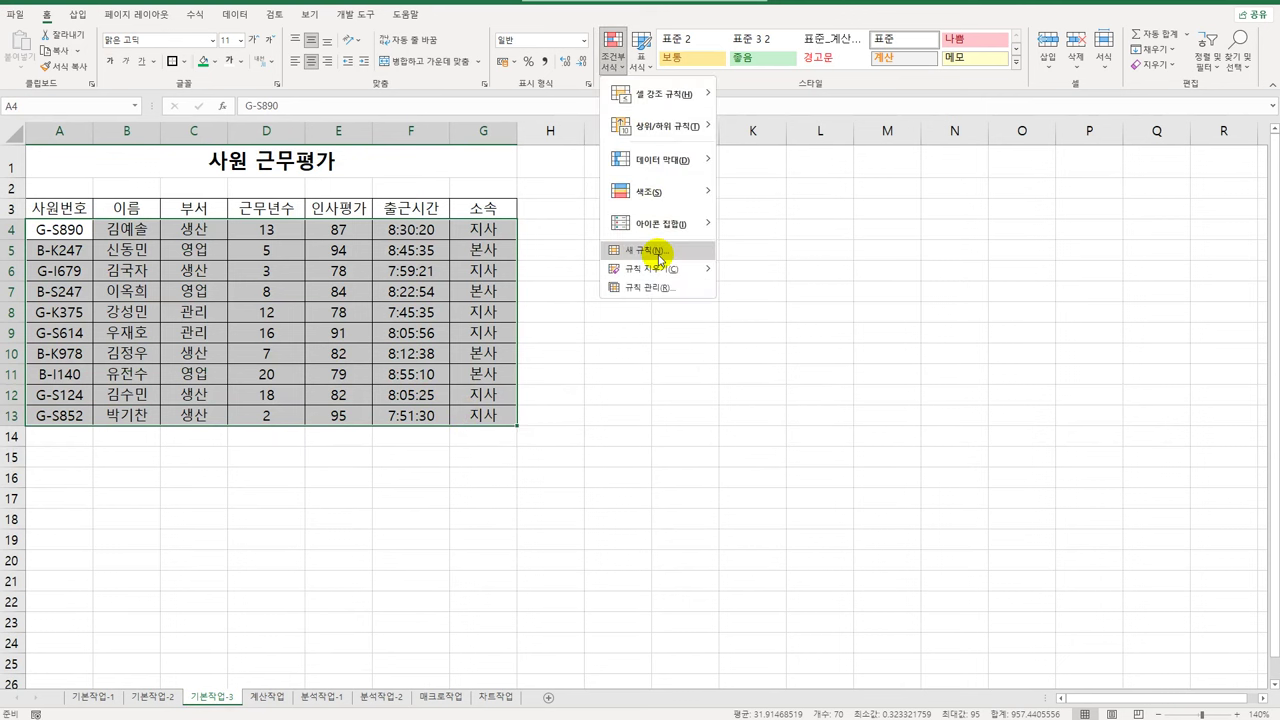
{"action": "left_click", "coordinate": [659, 252]}
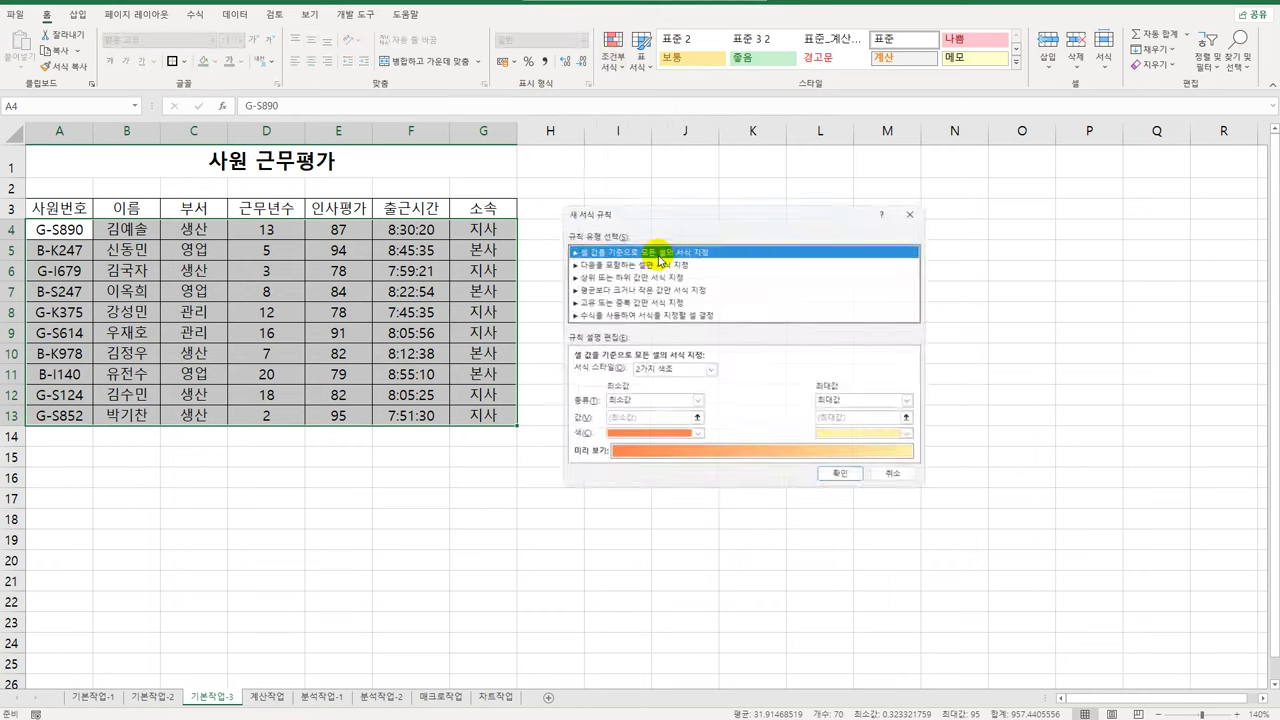
{"action": "left_click", "coordinate": [684, 314]}
{"action": "left_click_drag", "start_coordinate": [677, 204], "coordinate": [677, 151]}
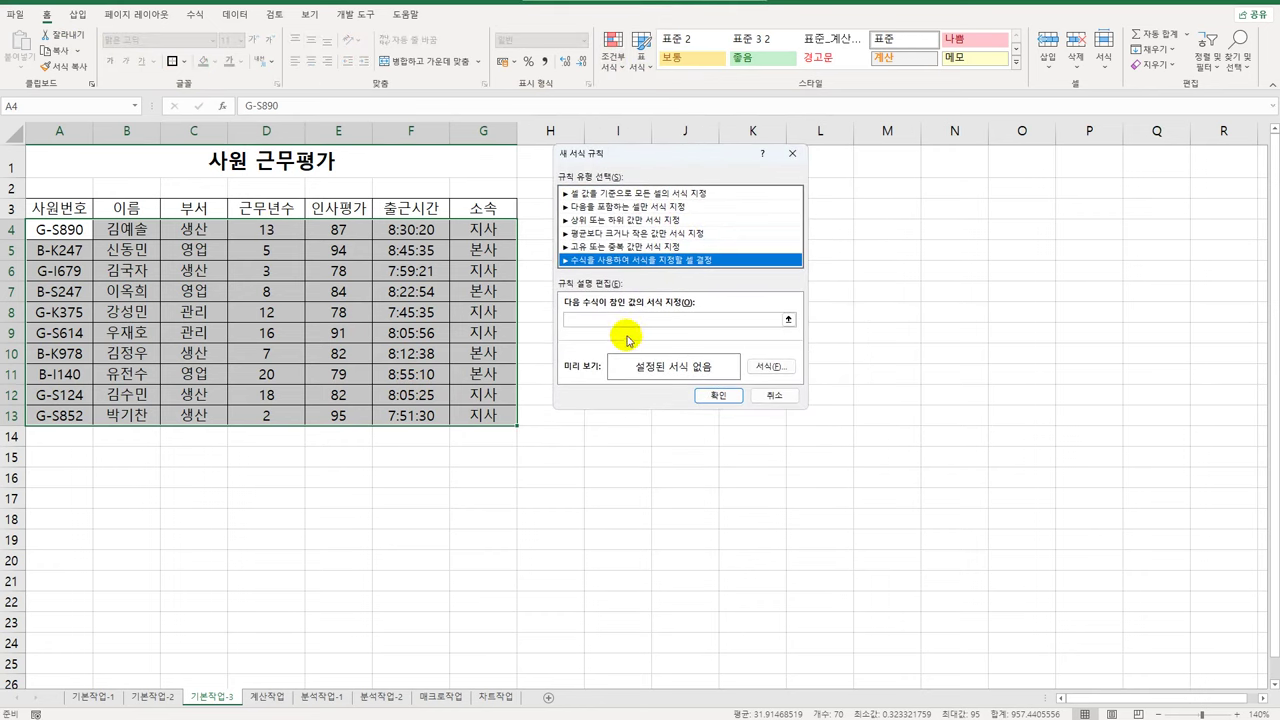
Step: Enter =left($B4,1)="김" as the formula of the new conditional formatting rule
{"action": "left_click", "coordinate": [632, 320]}
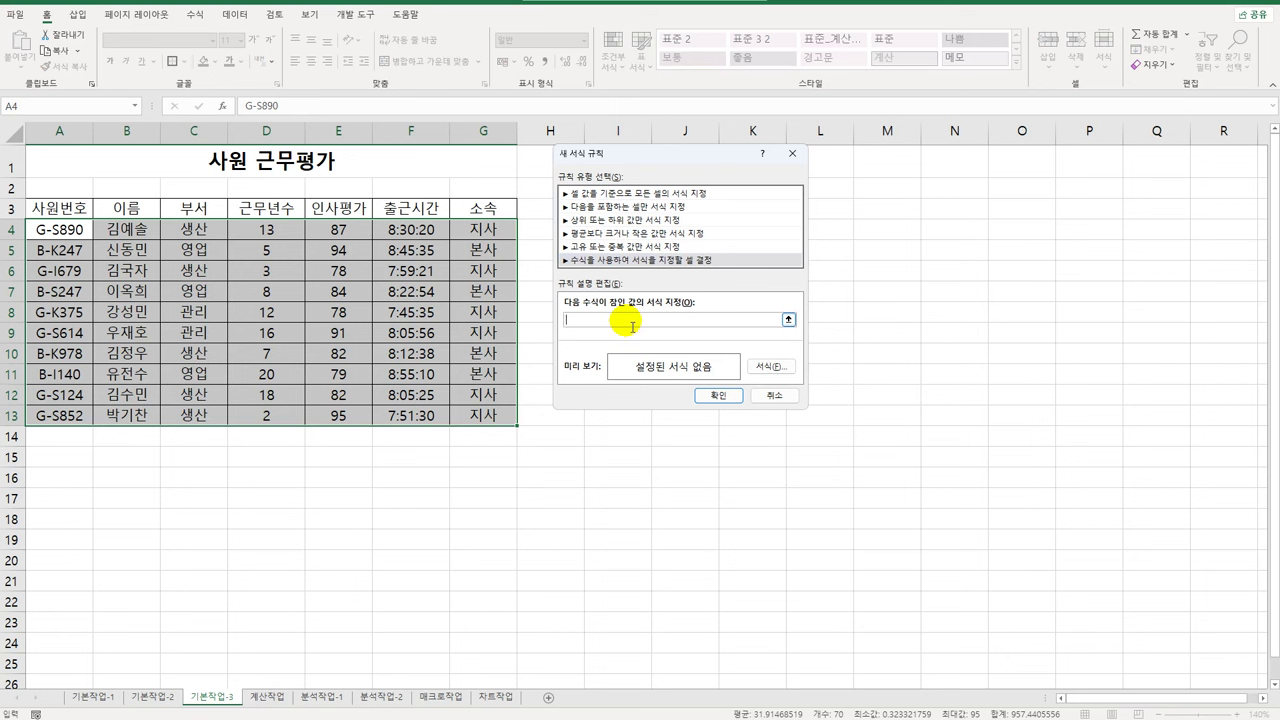
{"action": "type", "text": "=left("}
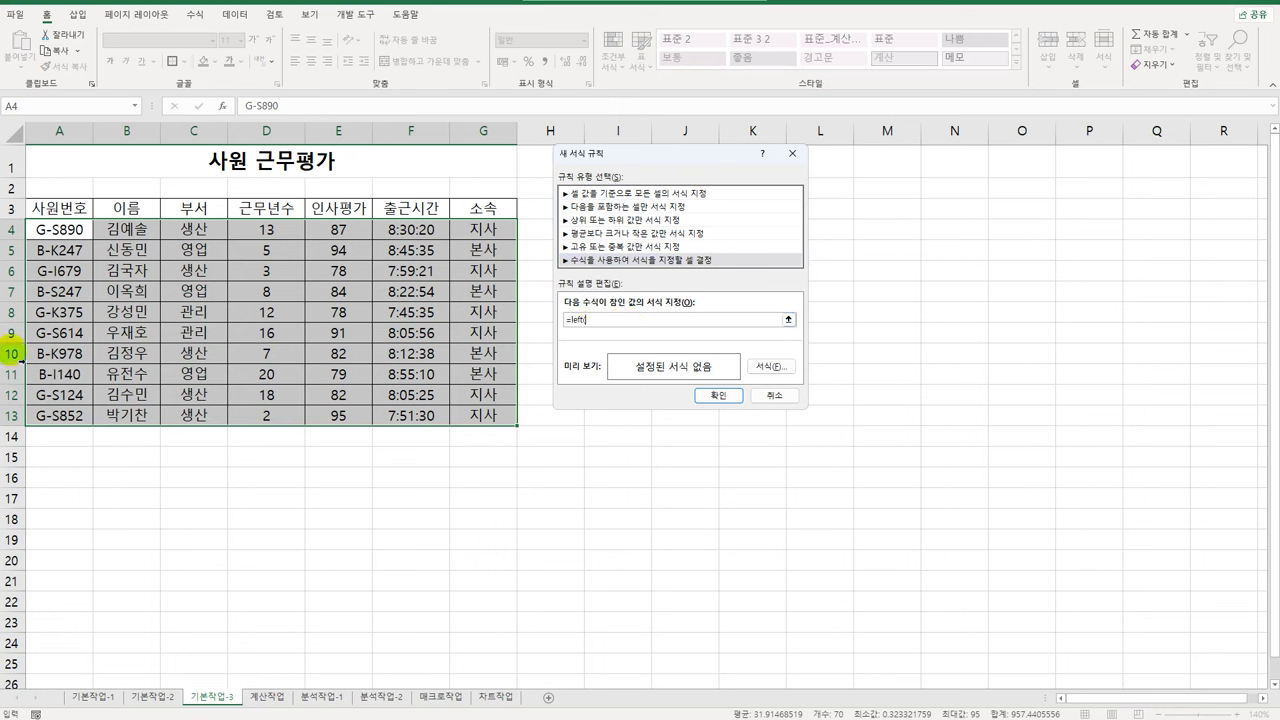
{"action": "left_click", "coordinate": [157, 231]}
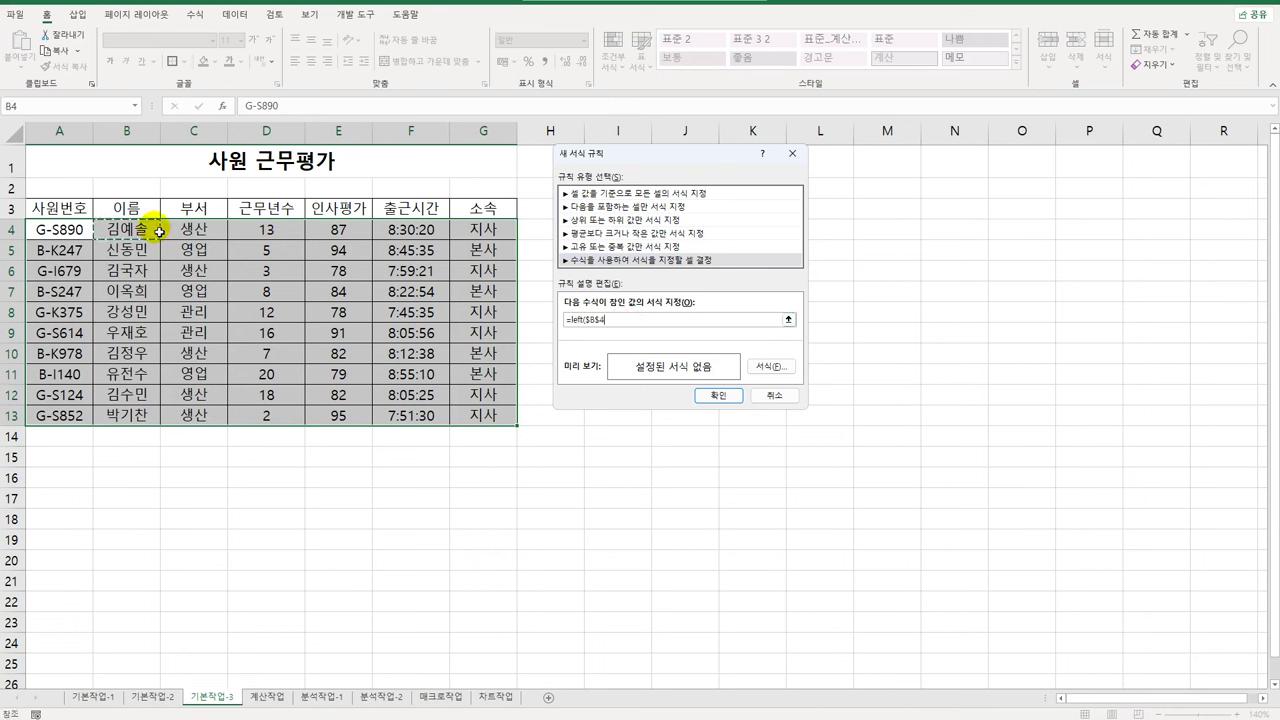
{"action": "key", "text": "F4"}
{"action": "key", "text": "F4"}
{"action": "type", "text": ",1)="}
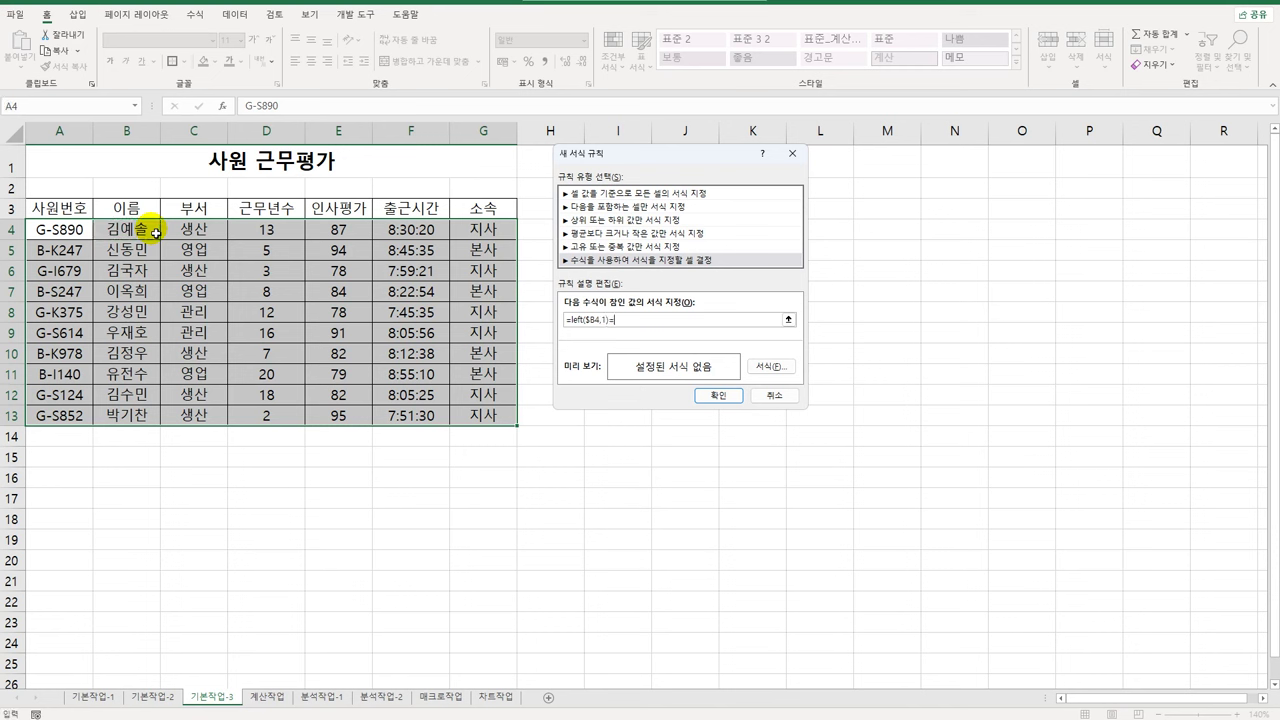
{"action": "type", "text": "\"김"}
Step: Set the rule's format to a bold font in the standard blue colour and apply the rule
{"action": "left_click", "coordinate": [769, 366]}
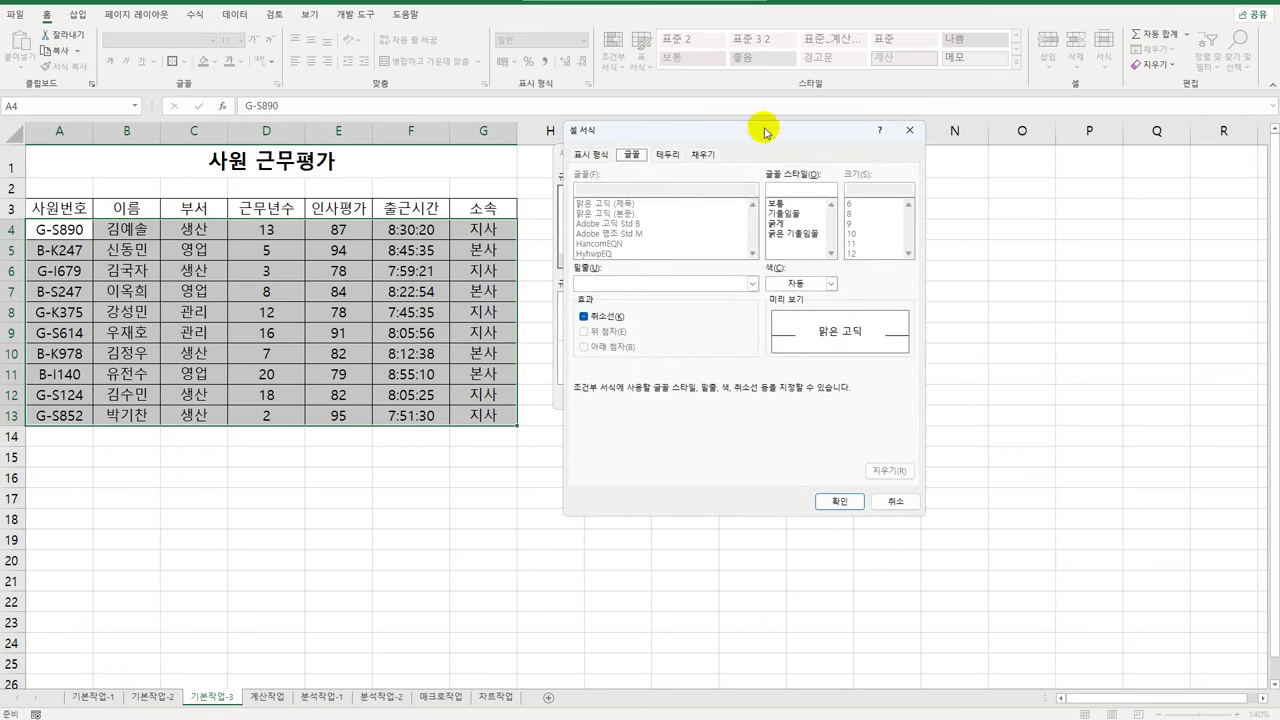
{"action": "left_click_drag", "start_coordinate": [763, 133], "coordinate": [886, 176]}
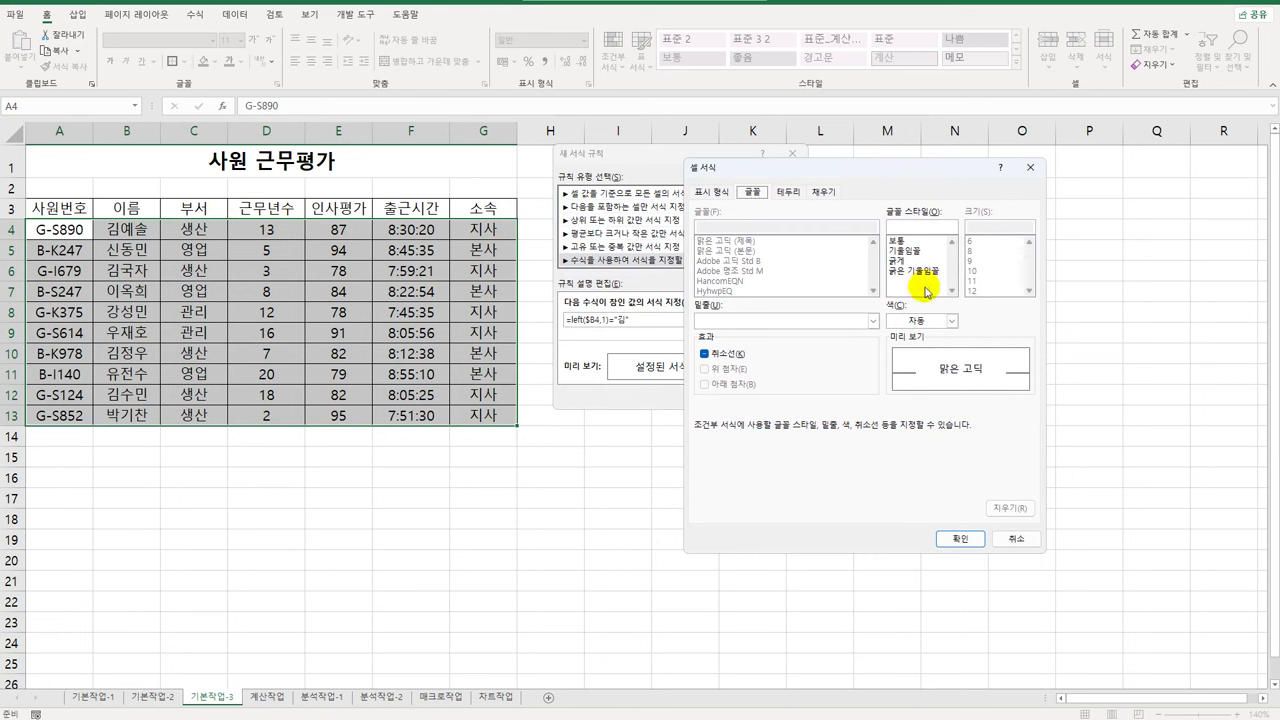
{"action": "left_click", "coordinate": [951, 321]}
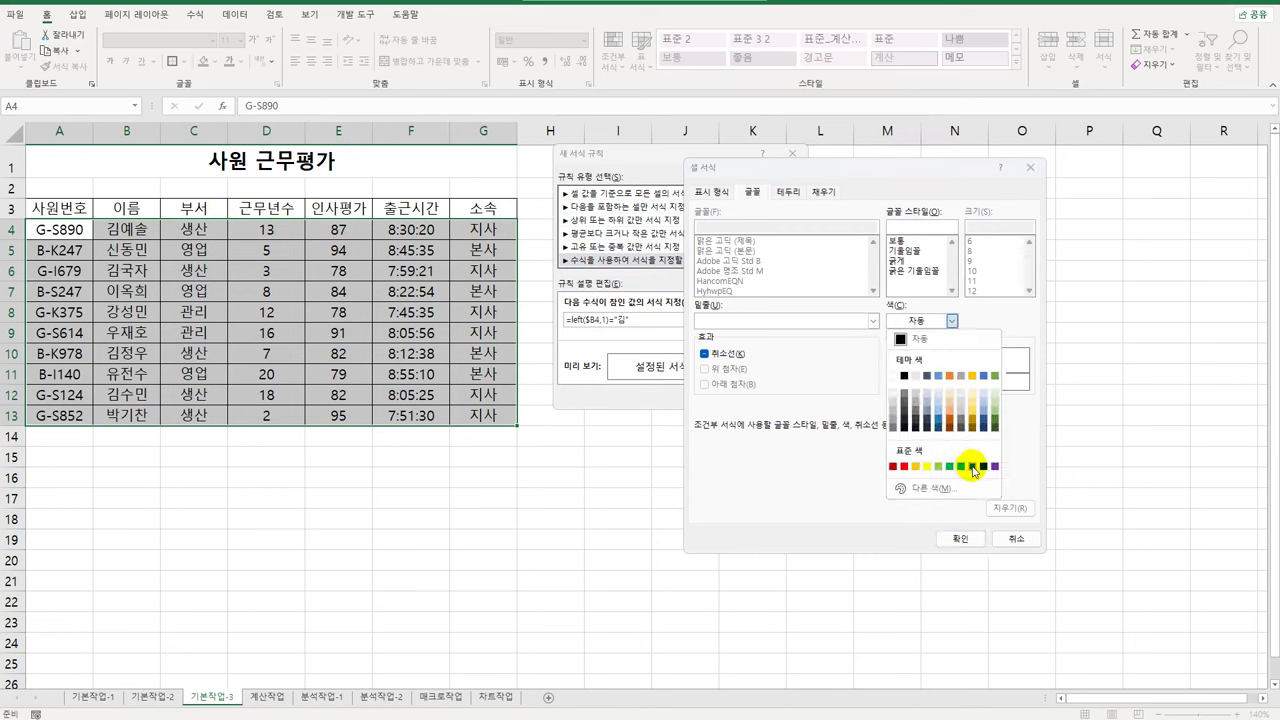
{"action": "left_click", "coordinate": [972, 467]}
{"action": "left_click", "coordinate": [914, 262]}
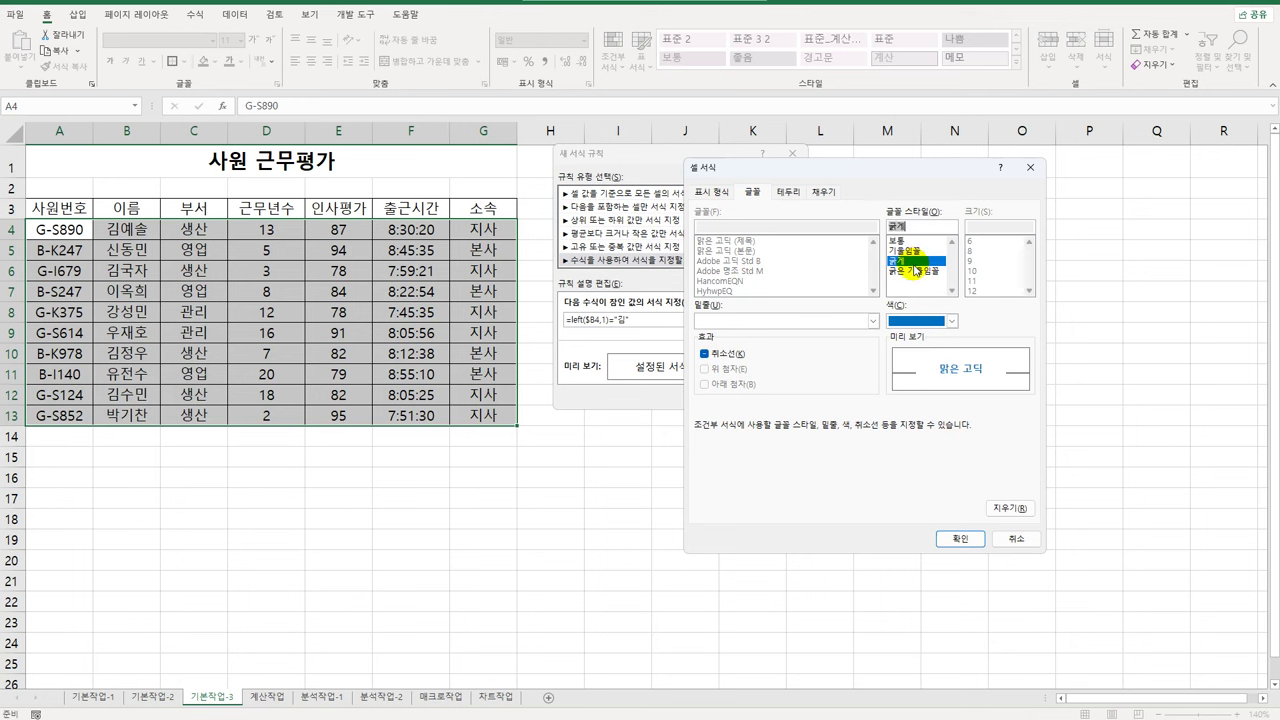
{"action": "left_click", "coordinate": [960, 539]}
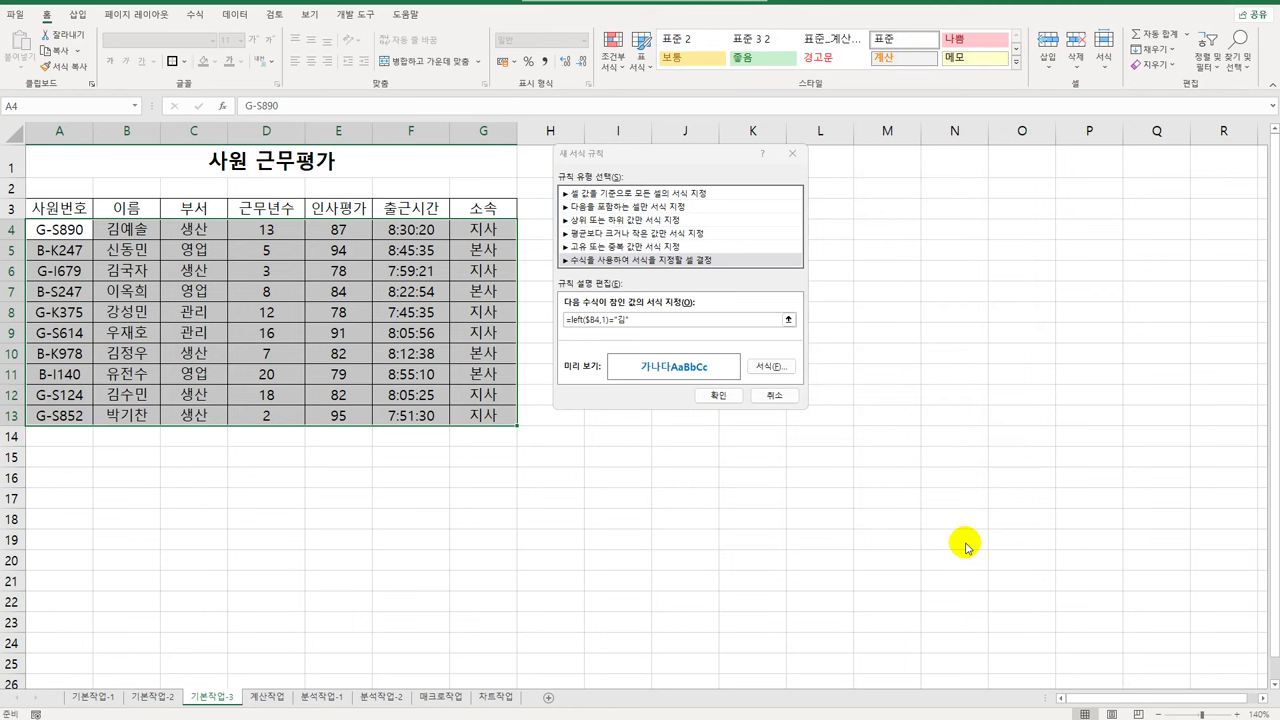
{"action": "left_click", "coordinate": [716, 396]}
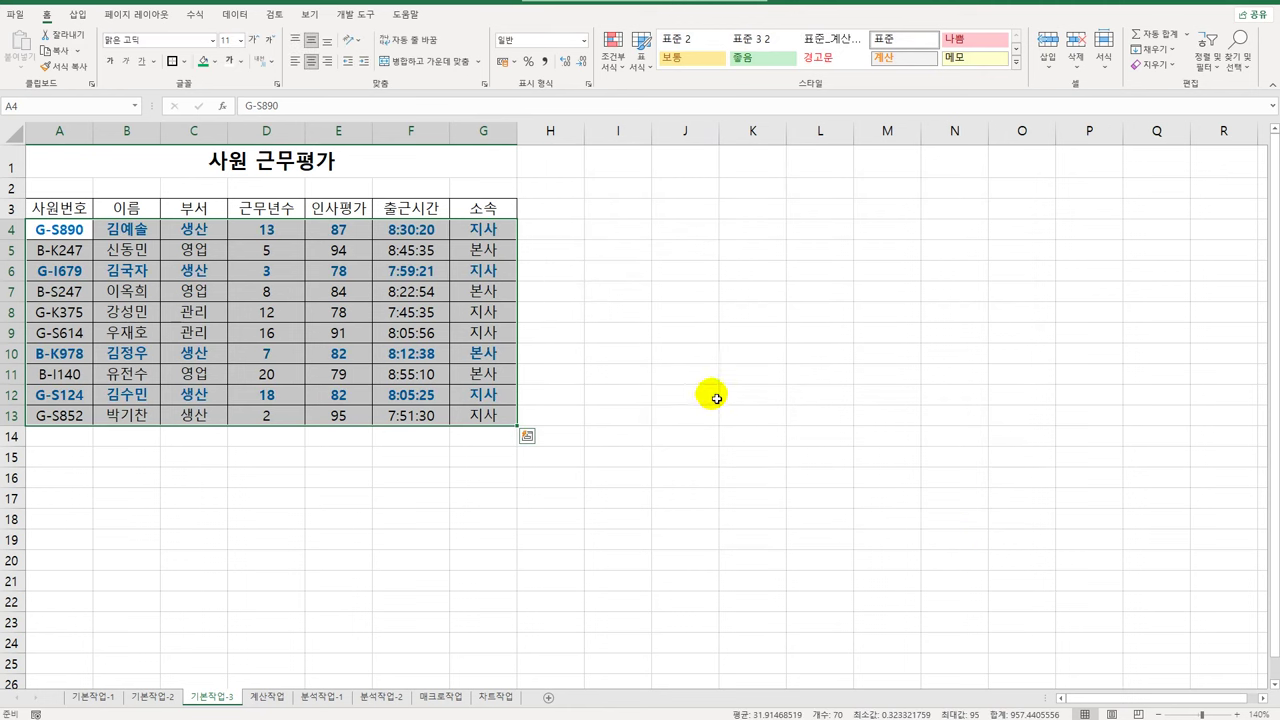
{"action": "left_click", "coordinate": [716, 398]}
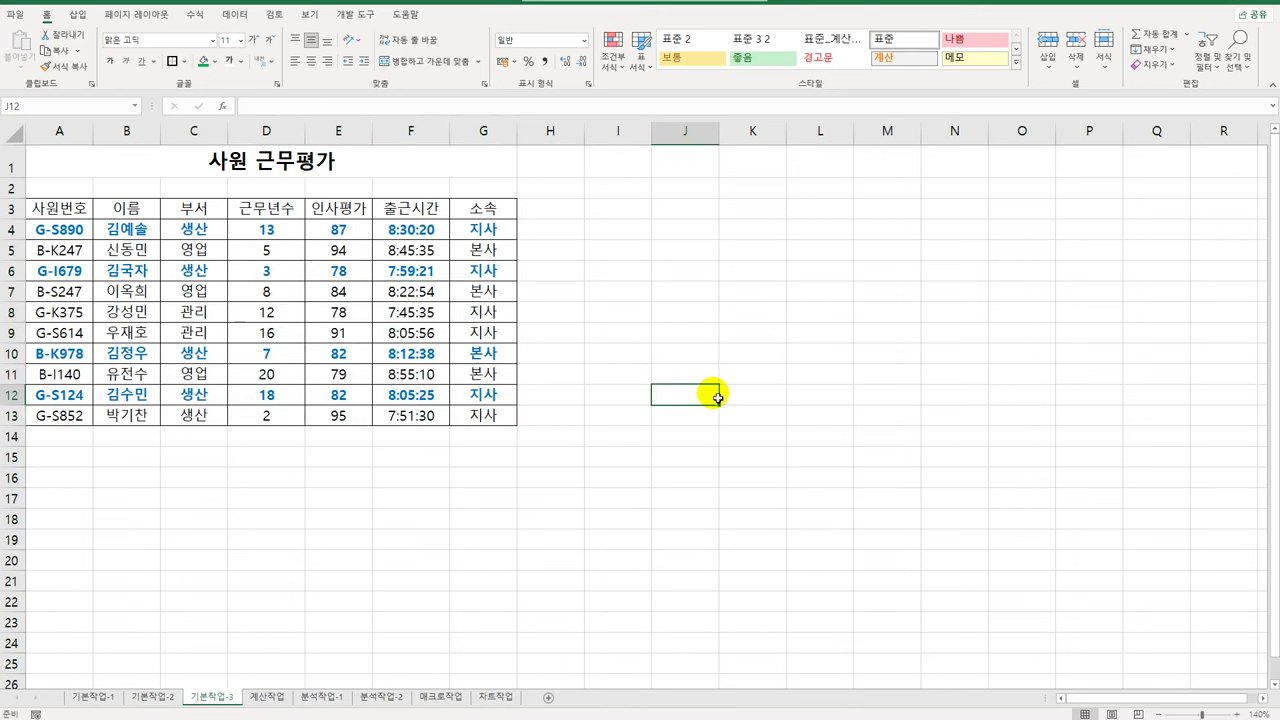
Step: On the 계산작업 sheet, enter =WEEKDAY(B3,1) in E3 of 표1 and fill it down to E11
{"action": "left_click", "coordinate": [278, 695]}
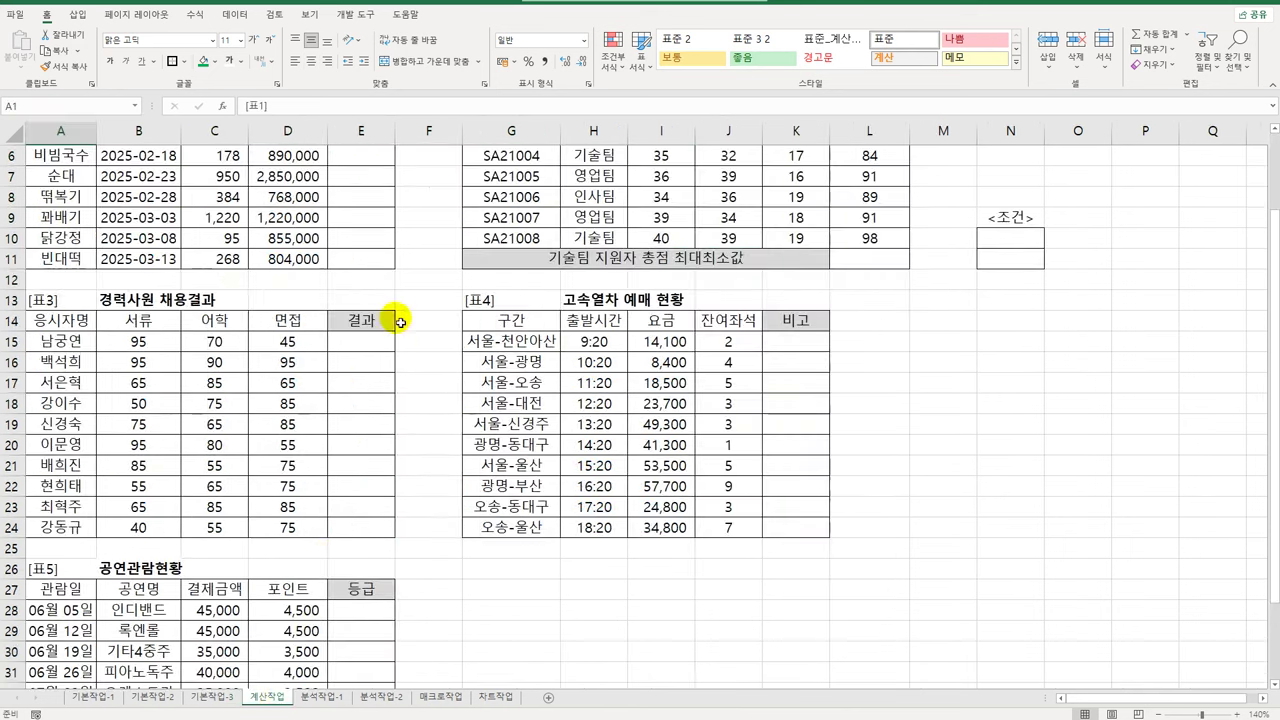
{"action": "scroll", "coordinate": [396, 322], "scroll_direction": "up", "scroll_amount": 2}
{"action": "left_click", "coordinate": [387, 199]}
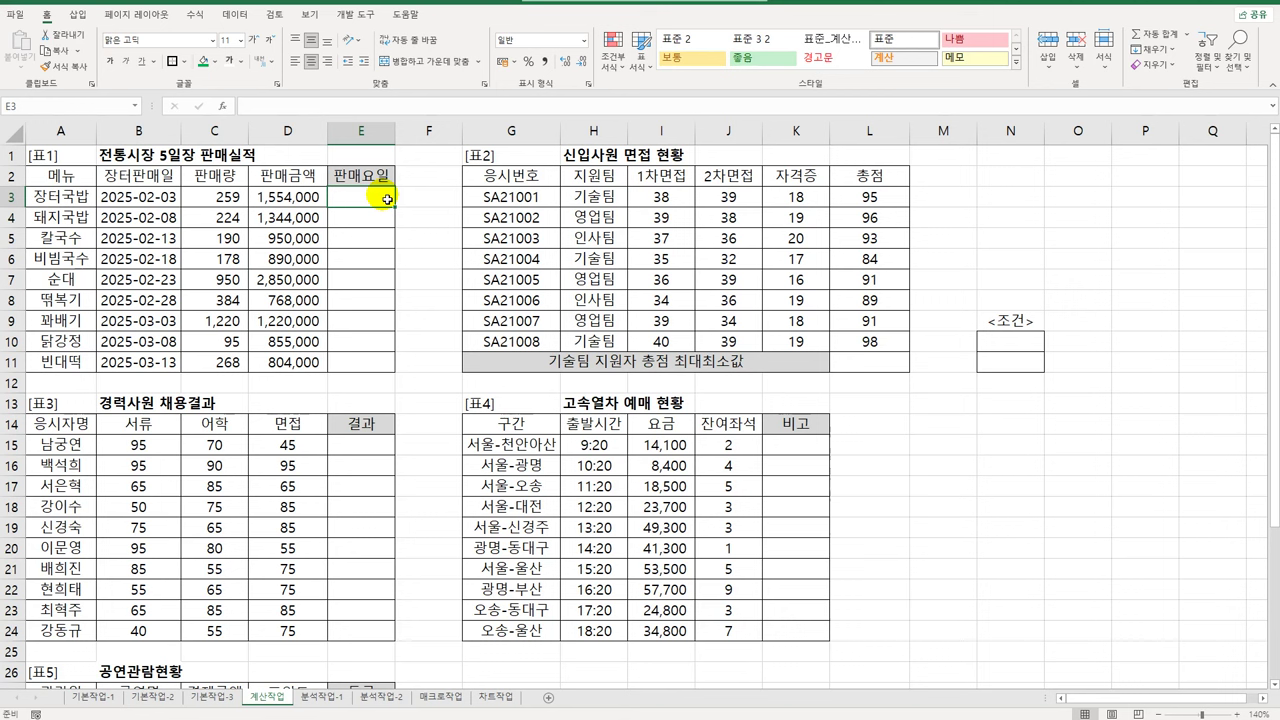
{"action": "type", "text": "="}
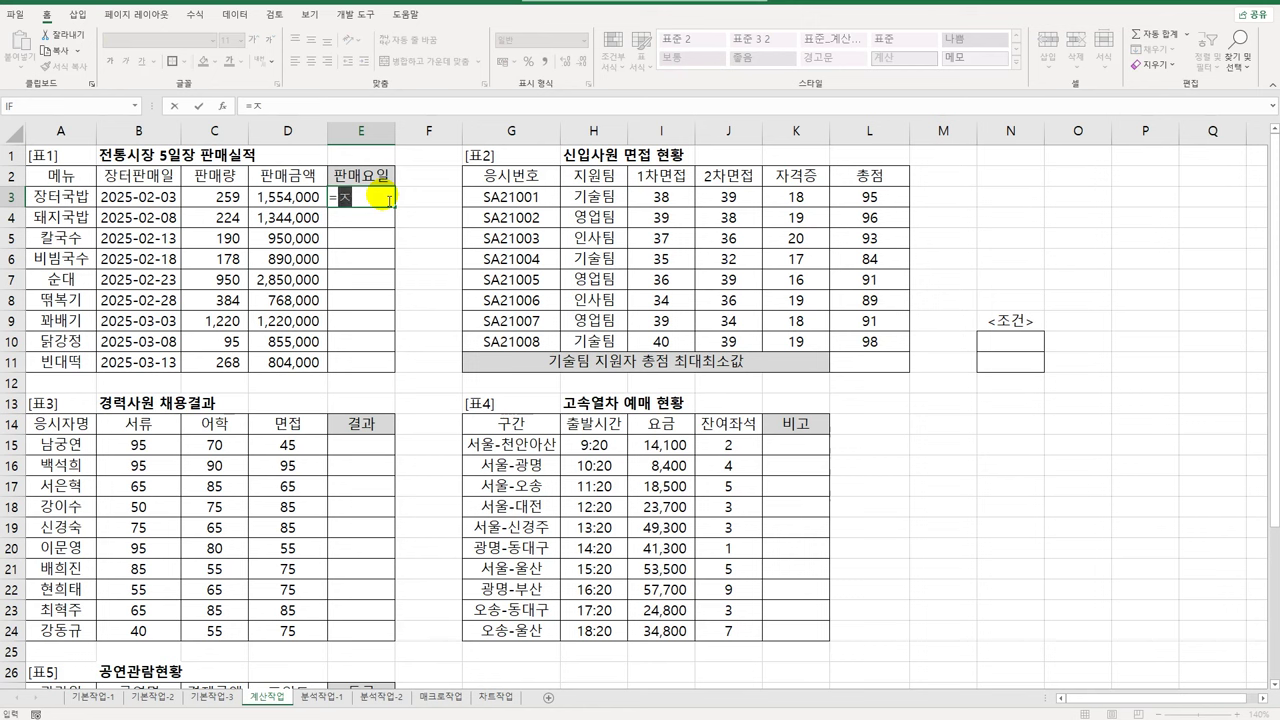
{"action": "type", "text": "wee"}
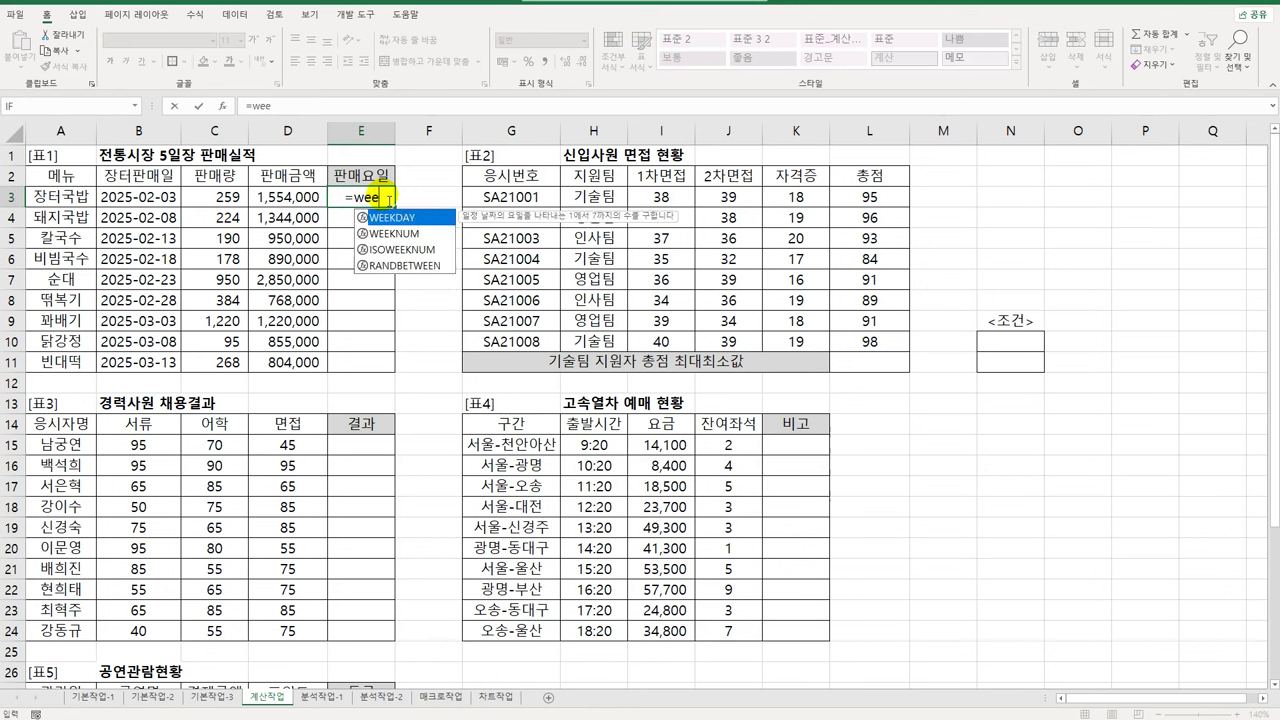
{"action": "key", "text": "Tab"}
{"action": "left_click", "coordinate": [176, 201]}
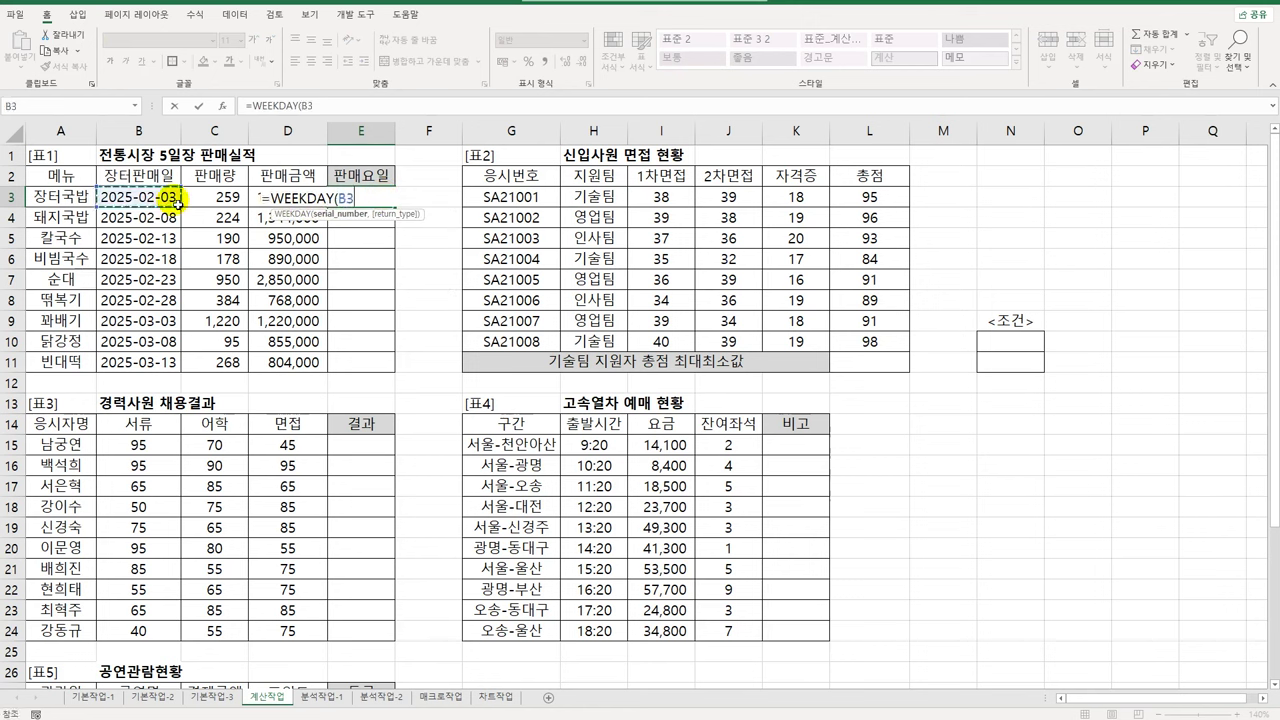
{"action": "type", "text": ","}
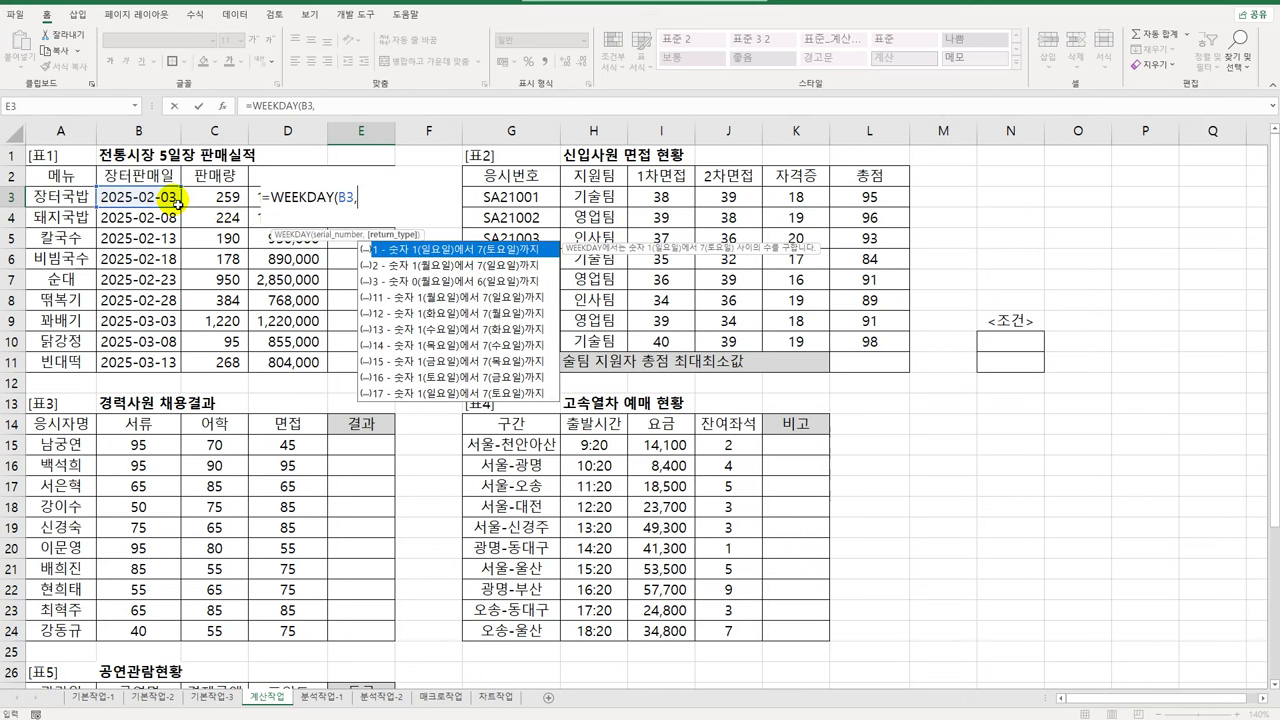
{"action": "double_click", "coordinate": [431, 252]}
{"action": "type", "text": ")"}
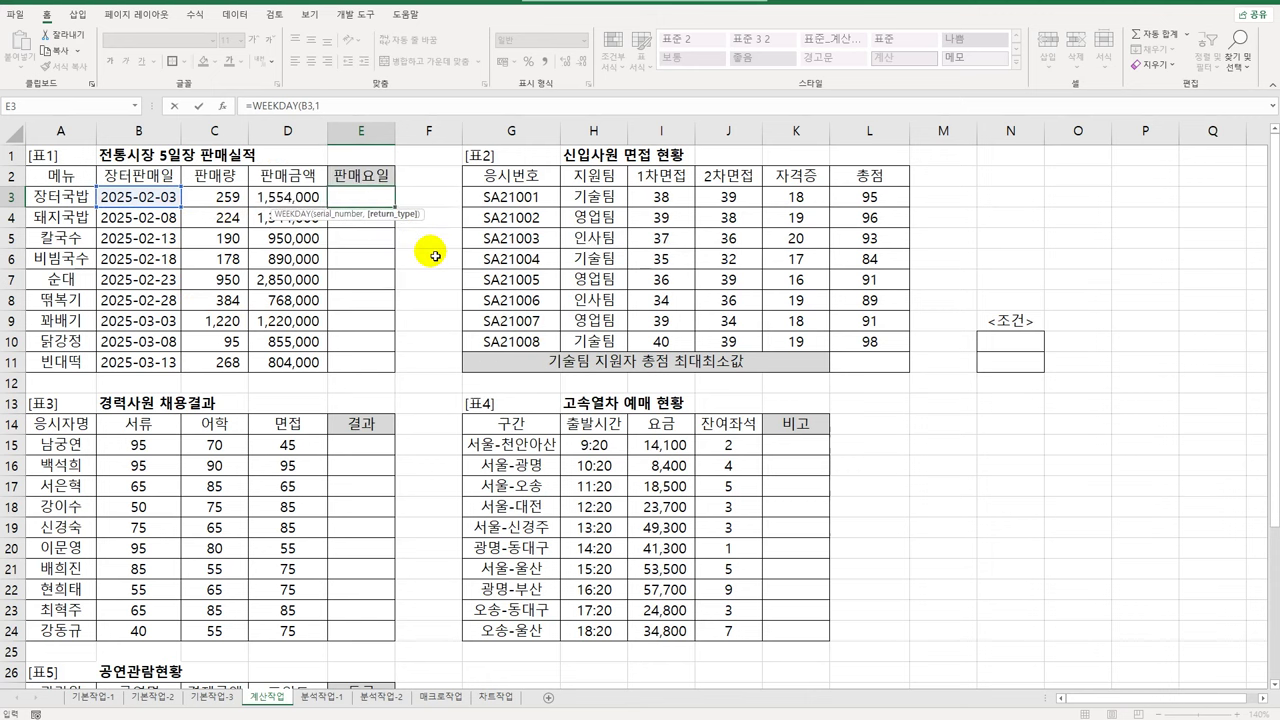
{"action": "key", "text": "Return"}
{"action": "left_click", "coordinate": [355, 197]}
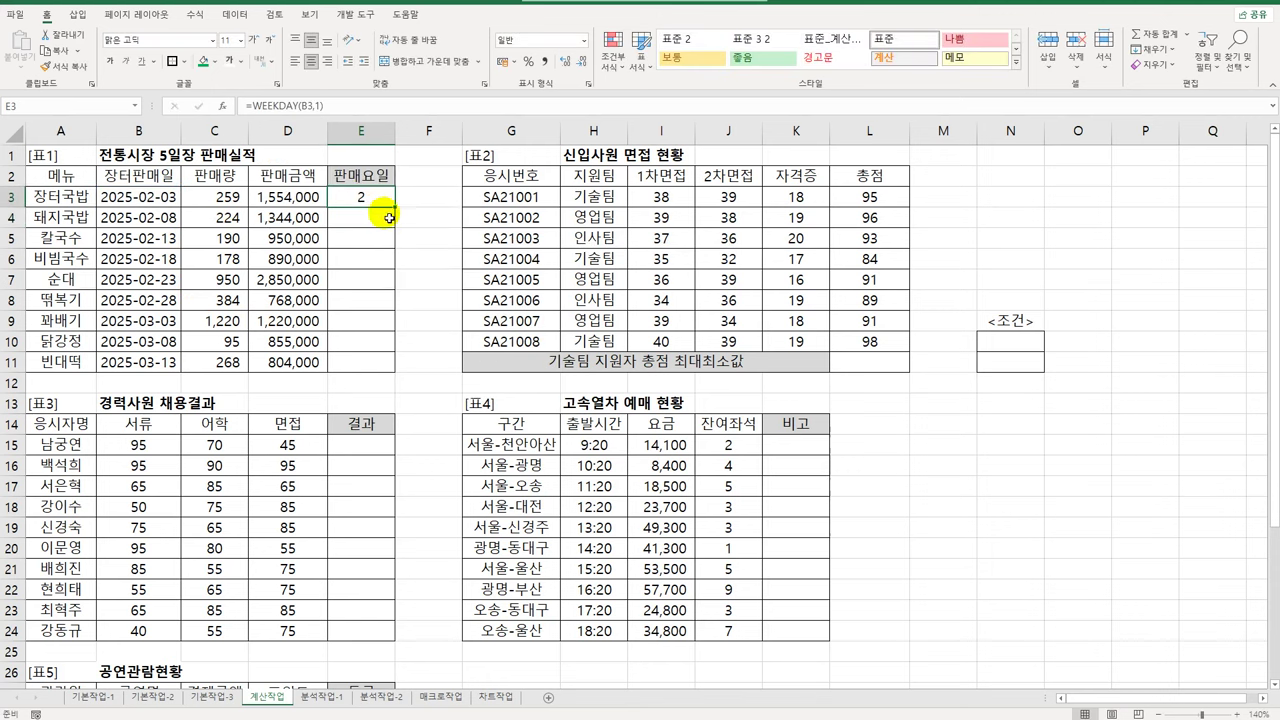
{"action": "left_click_drag", "start_coordinate": [396, 208], "coordinate": [399, 377]}
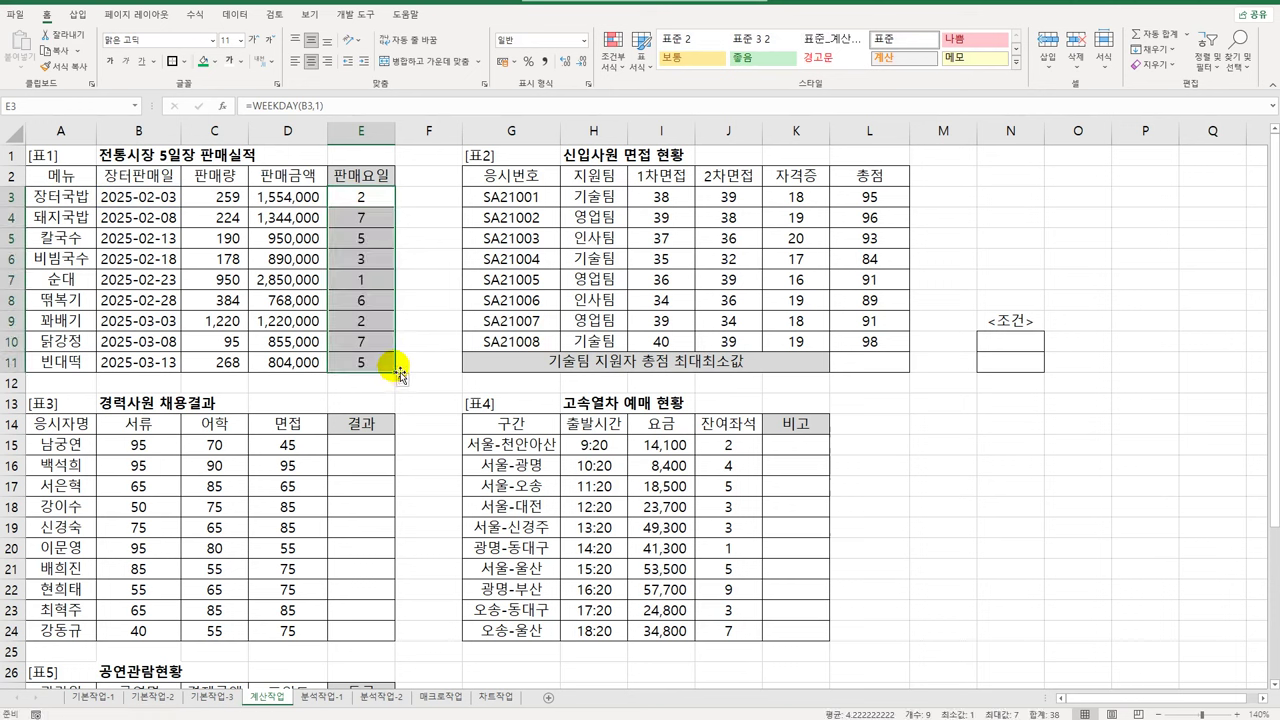
Step: Wrap the WEEKDAY formula in E3 in a SWITCH function and open the function's arguments for editing
{"action": "double_click", "coordinate": [375, 194]}
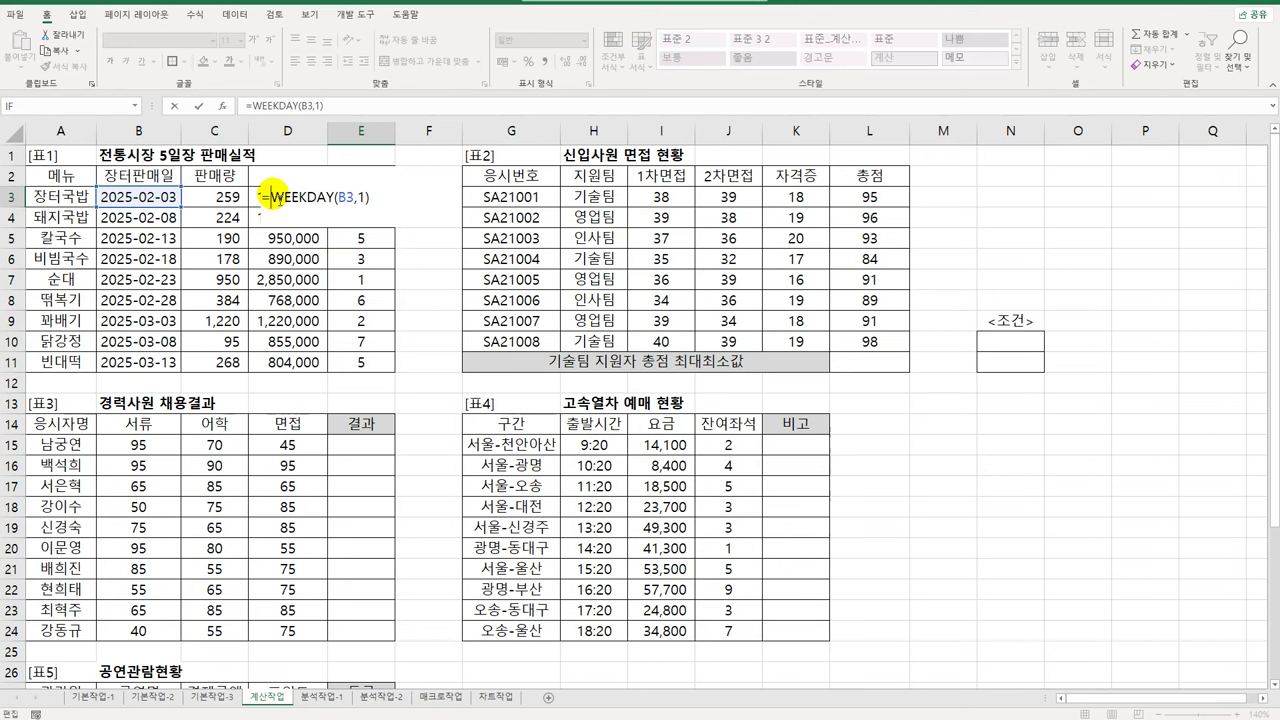
{"action": "type", "text": "sw"}
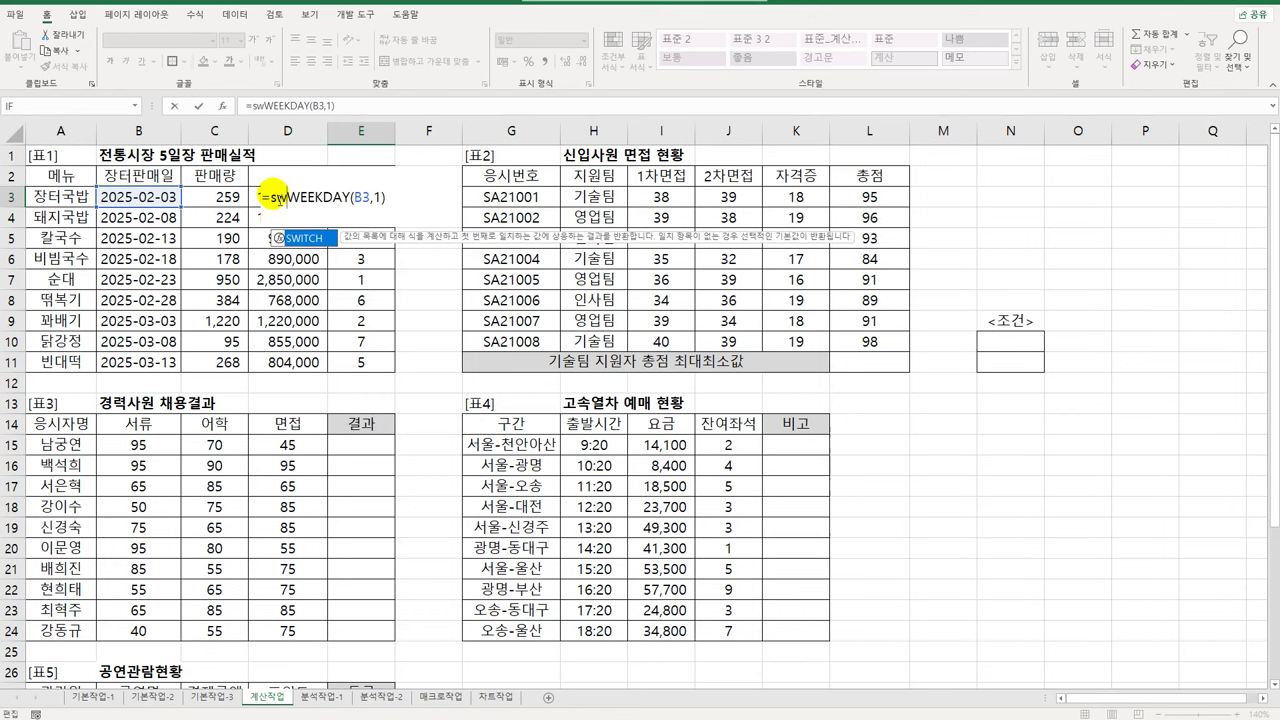
{"action": "double_click", "coordinate": [305, 238]}
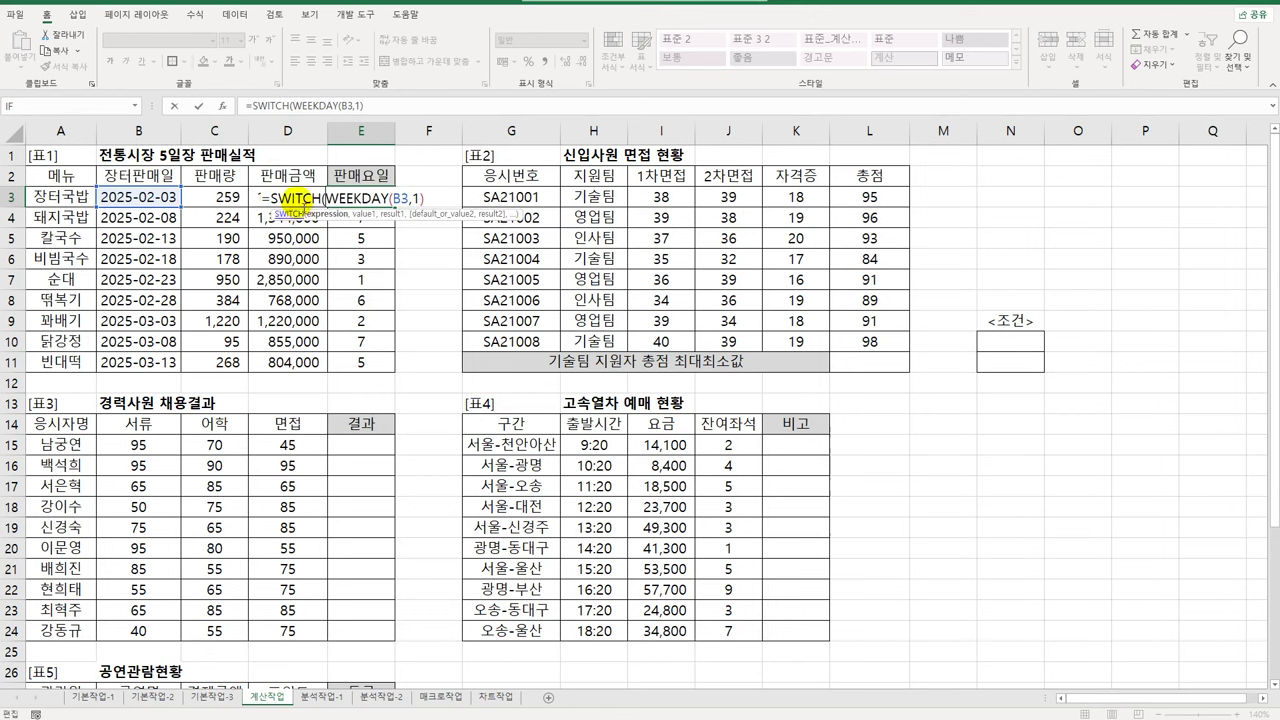
{"action": "left_click", "coordinate": [297, 197]}
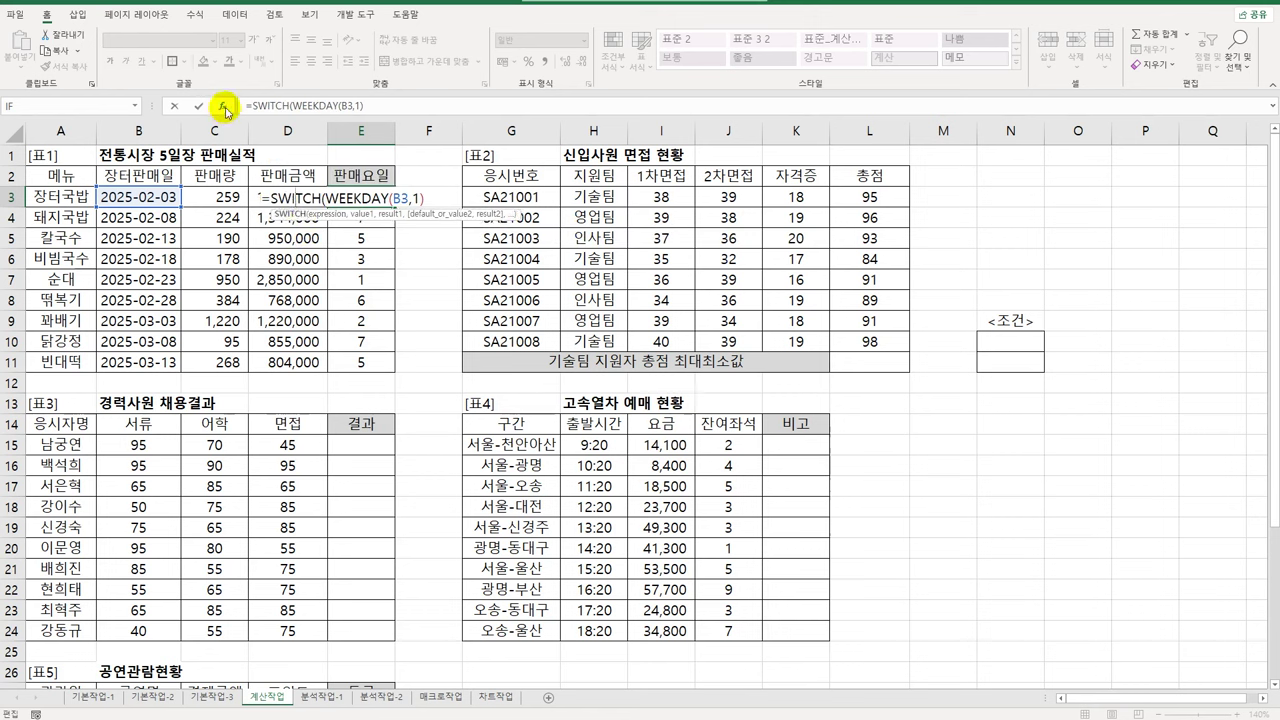
{"action": "left_click", "coordinate": [225, 110]}
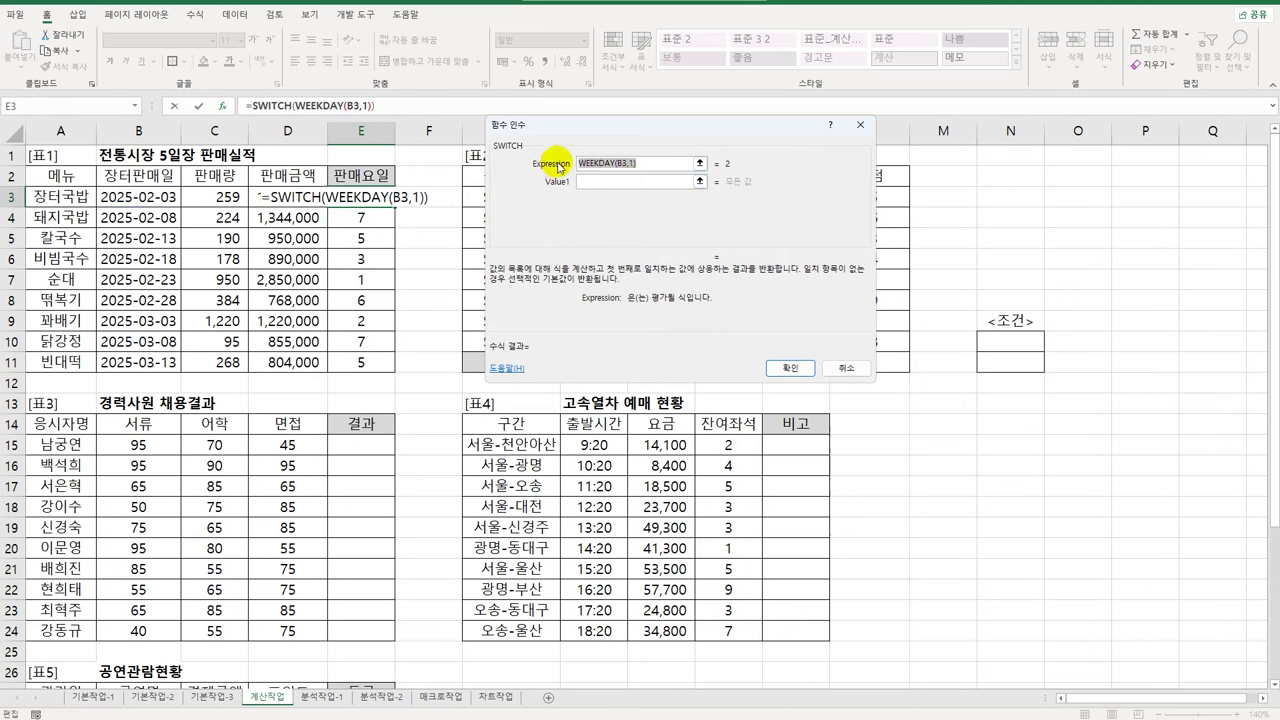
Step: Set the first SWITCH value to 1 with the result 일요일
{"action": "left_click", "coordinate": [591, 184]}
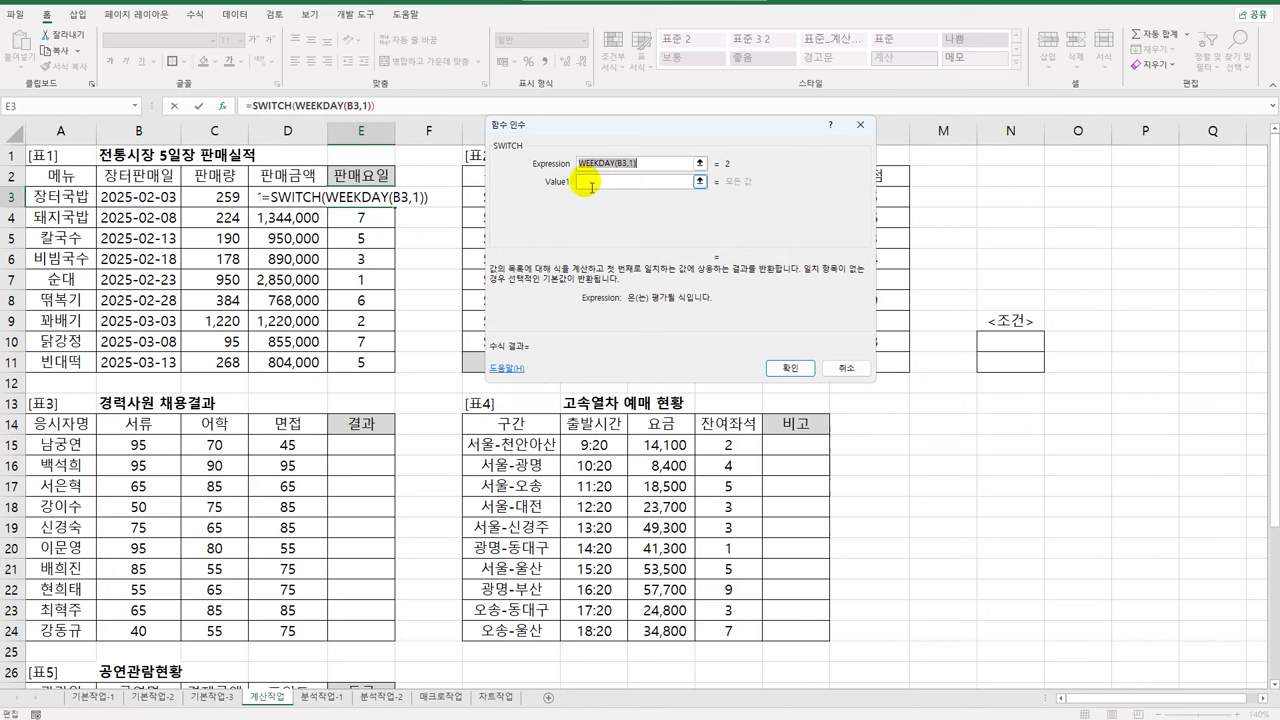
{"action": "type", "text": "1"}
{"action": "left_click", "coordinate": [621, 205]}
{"action": "type", "text": "dl"}
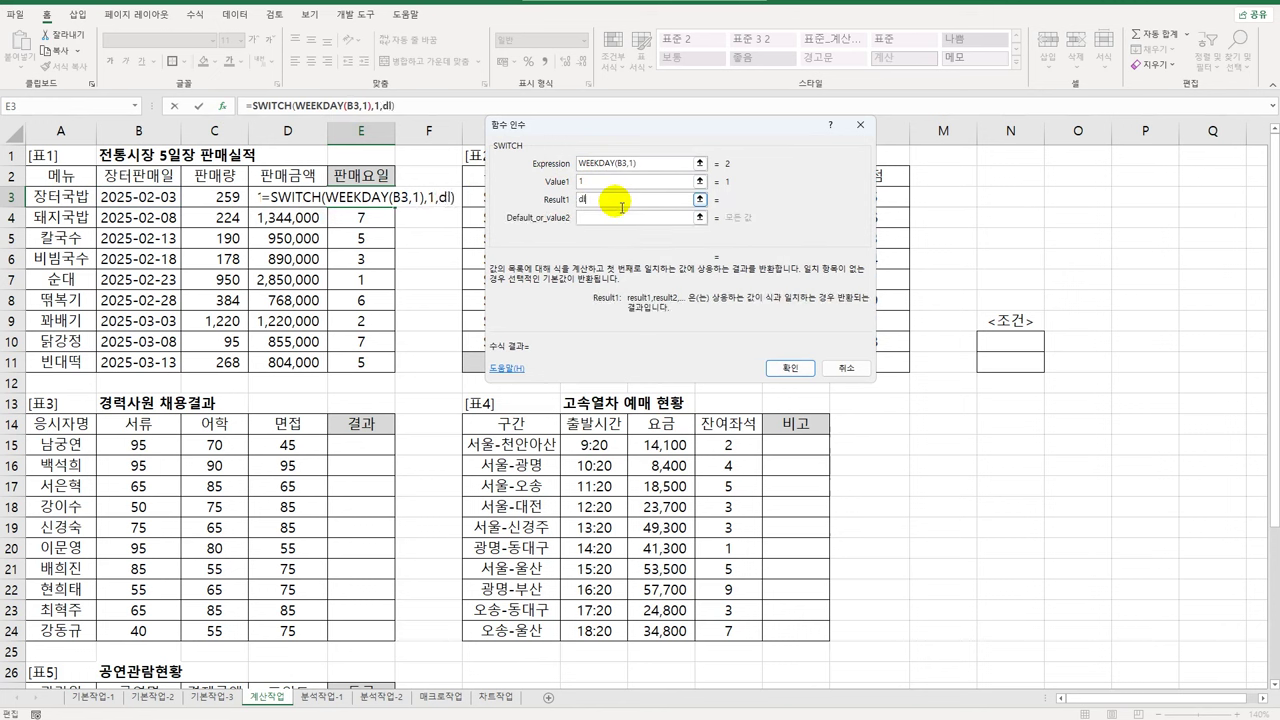
{"action": "key", "text": "BackSpace"}
{"action": "key", "text": "BackSpace"}
{"action": "type", "text": "일요일"}
{"action": "key", "text": "Tab"}
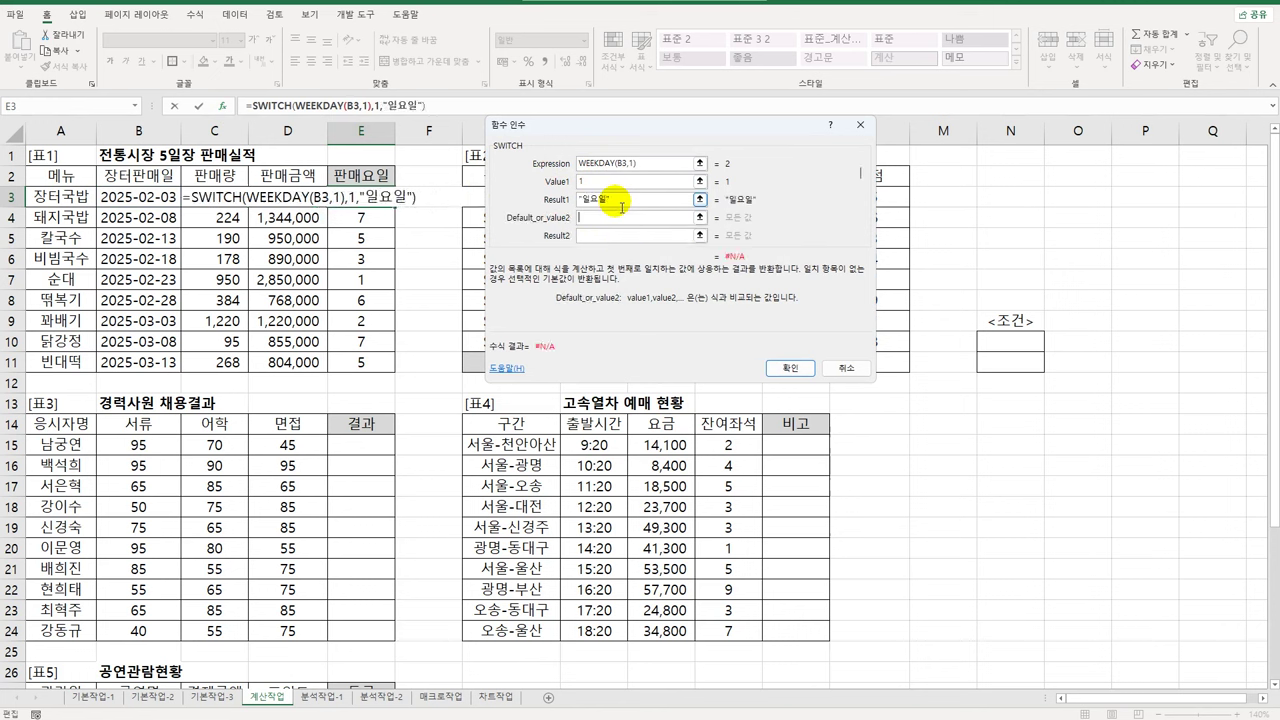
Step: Add the SWITCH pairs 2 with the result 월요일 and 3 with the result 화요일
{"action": "type", "text": "2"}
{"action": "key", "text": "Tab"}
{"action": "type", "text": "월요"}
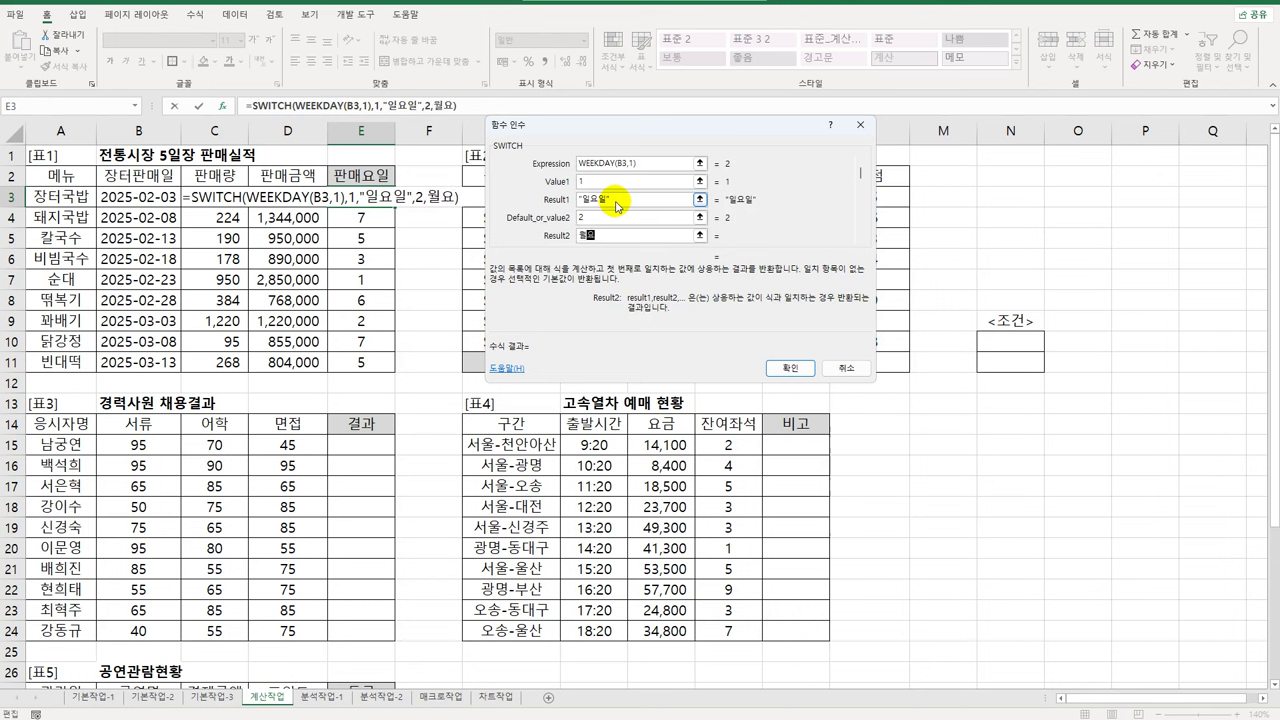
{"action": "type", "text": "일"}
{"action": "key", "text": "Tab"}
{"action": "type", "text": "3"}
{"action": "key", "text": "Tab"}
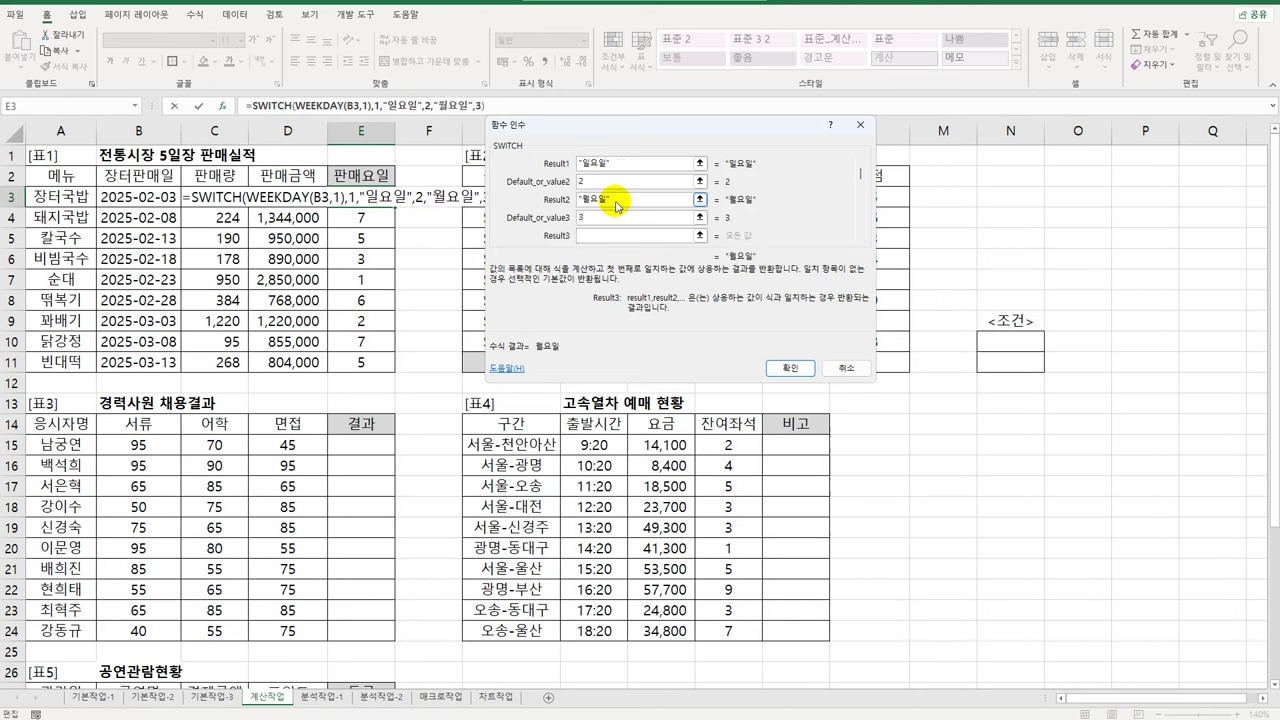
{"action": "type", "text": "화요일"}
{"action": "key", "text": "Tab"}
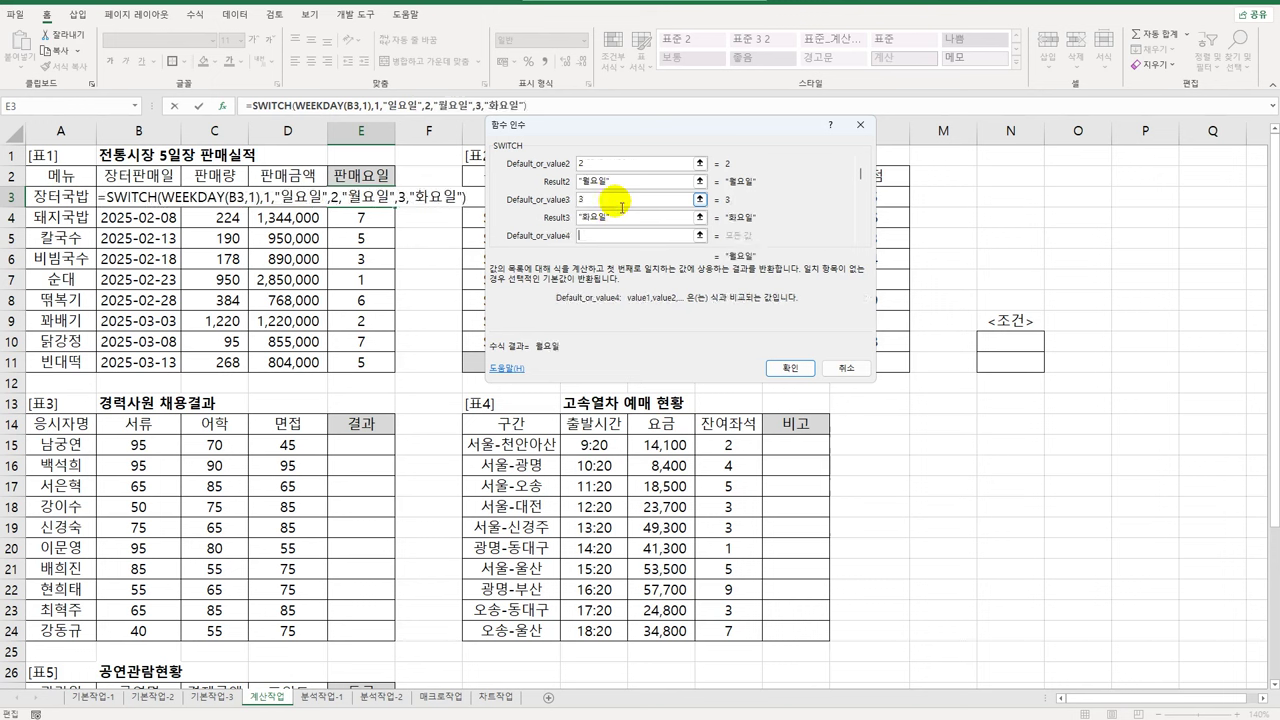
Step: Add the SWITCH pairs 4 with the result 수요일 and 5 with the result 목요일
{"action": "type", "text": "4"}
{"action": "key", "text": "Tab"}
{"action": "type", "text": "수요일"}
{"action": "key", "text": "Tab"}
{"action": "type", "text": "5"}
{"action": "key", "text": "Tab"}
{"action": "type", "text": "목요일"}
{"action": "key", "text": "Tab"}
Step: Complete the SWITCH formula with 6 as 금요일 and 7 as 토요일, and fill it from E3 down to E11
{"action": "type", "text": "6"}
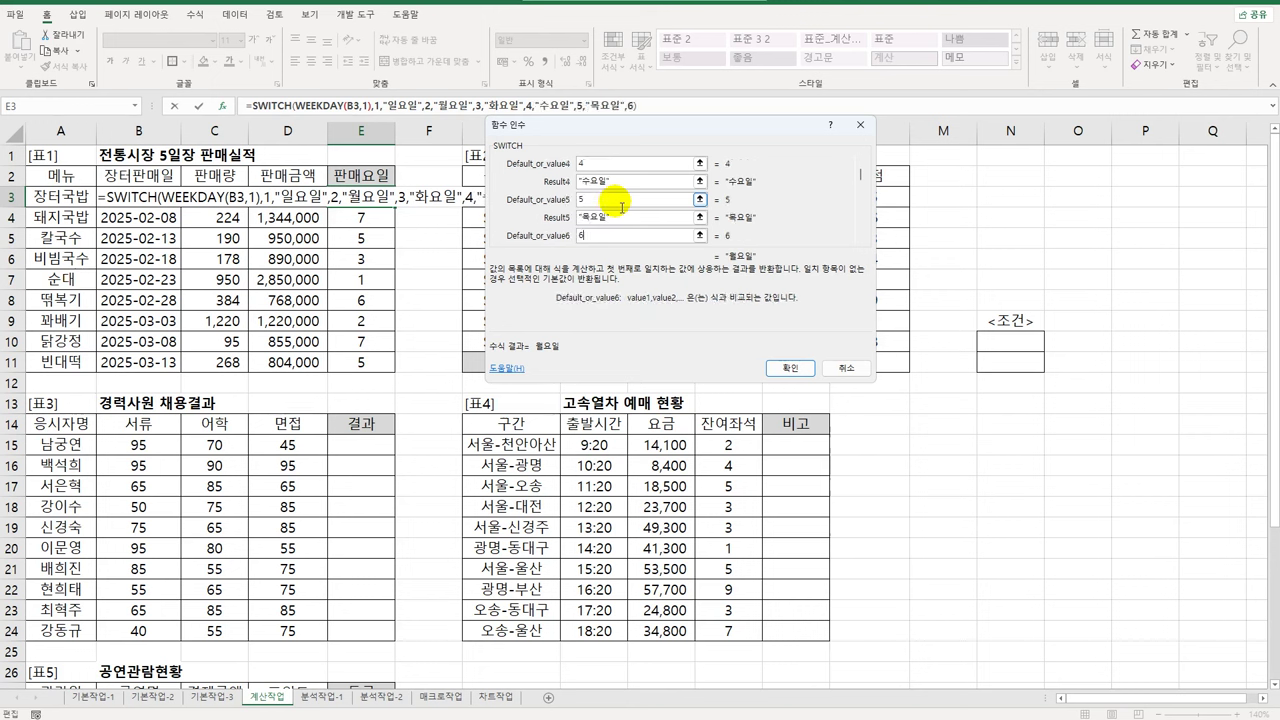
{"action": "key", "text": "Tab"}
{"action": "type", "text": "금요일"}
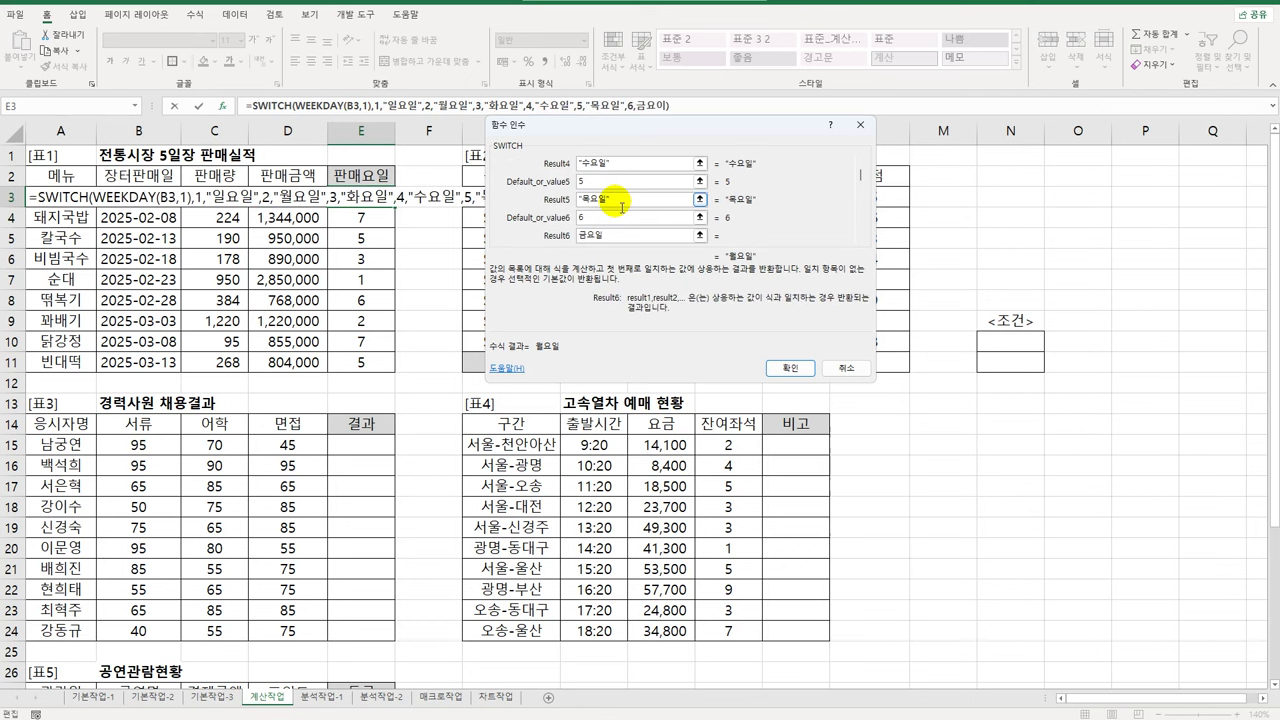
{"action": "key", "text": "Tab"}
{"action": "type", "text": "7"}
{"action": "key", "text": "Tab"}
{"action": "type", "text": "통요"}
{"action": "type", "text": "일"}
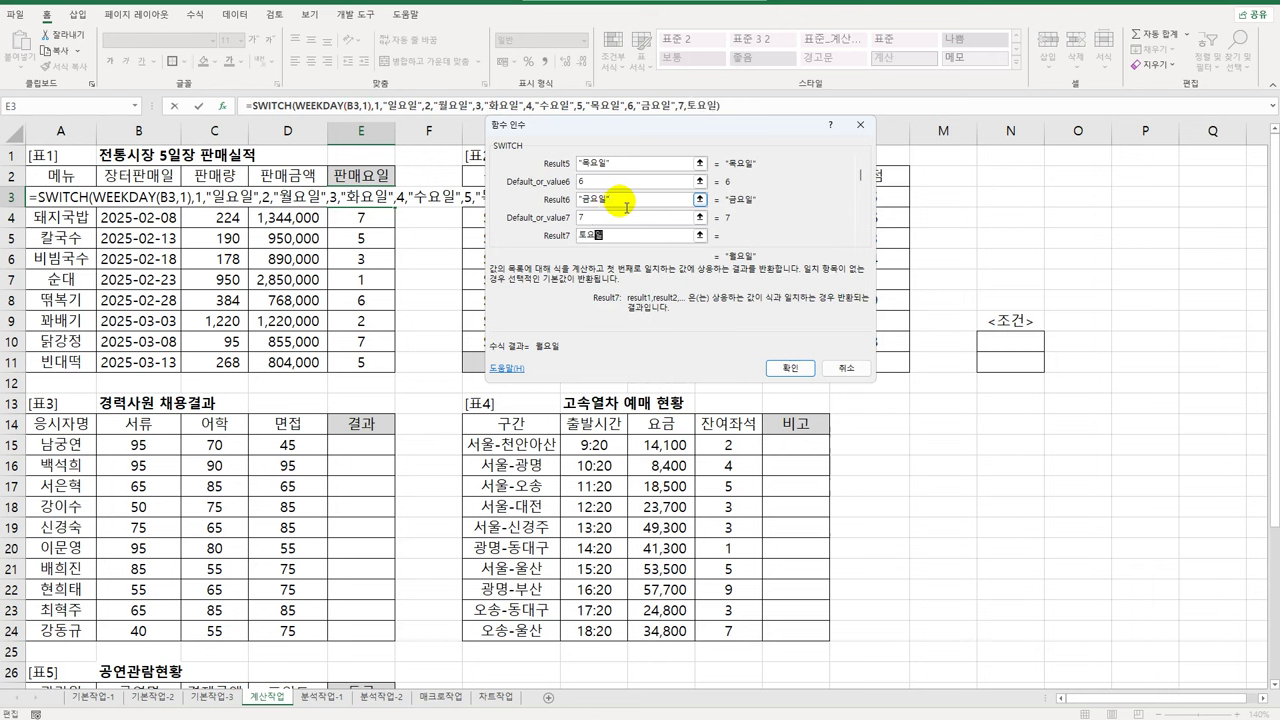
{"action": "left_click", "coordinate": [790, 368]}
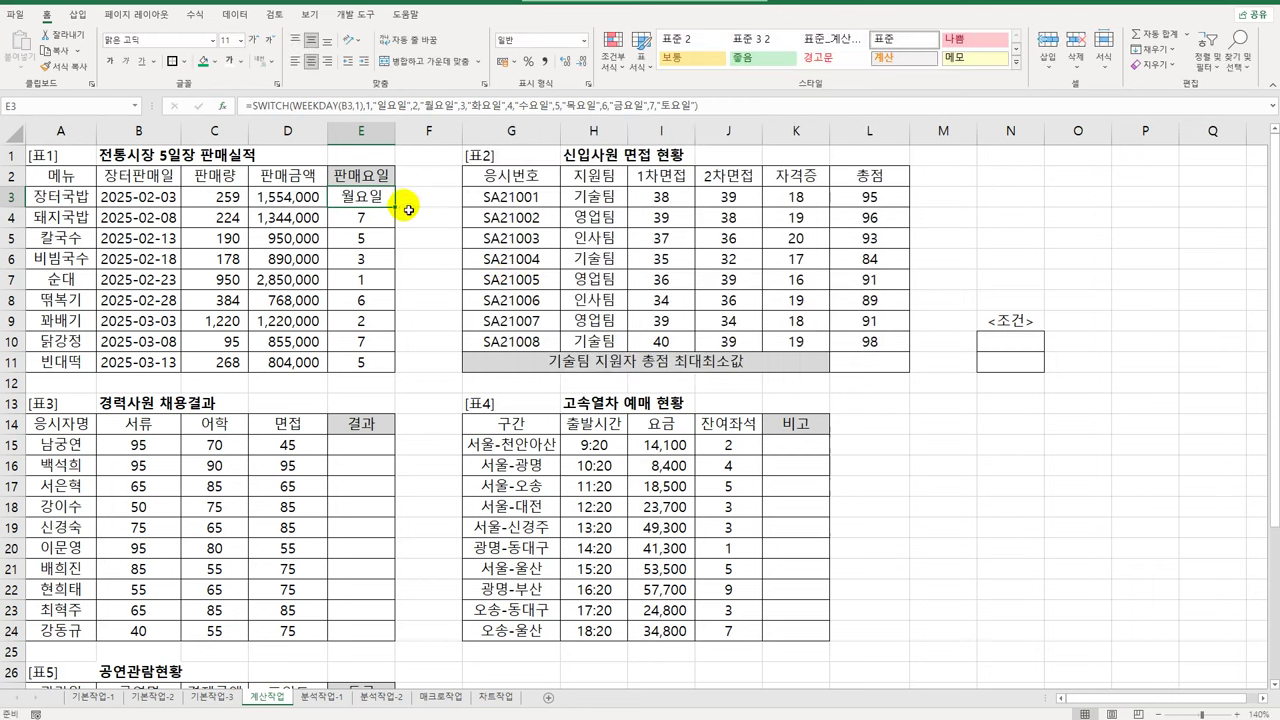
{"action": "left_click_drag", "start_coordinate": [400, 205], "coordinate": [366, 368]}
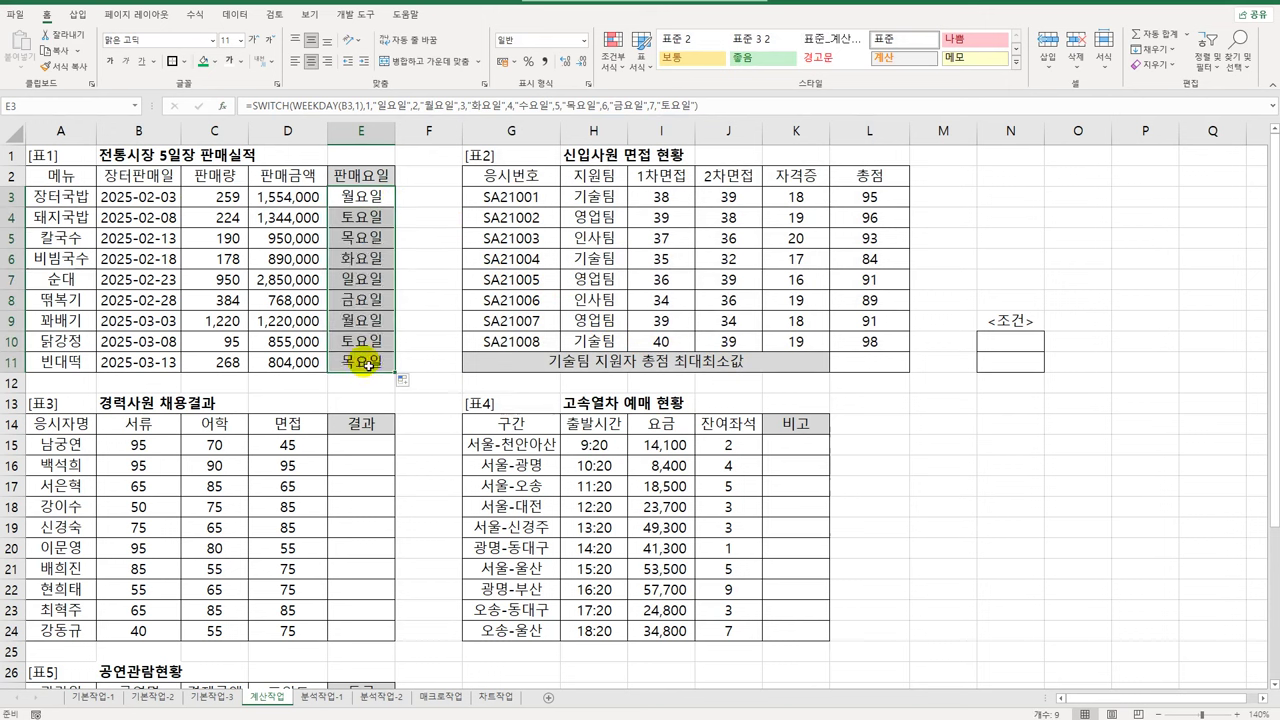
Step: Copy the 지원팀 header and 기술팀 entry from H2:H3 into the <조건> range N10:N11
{"action": "left_click", "coordinate": [603, 177]}
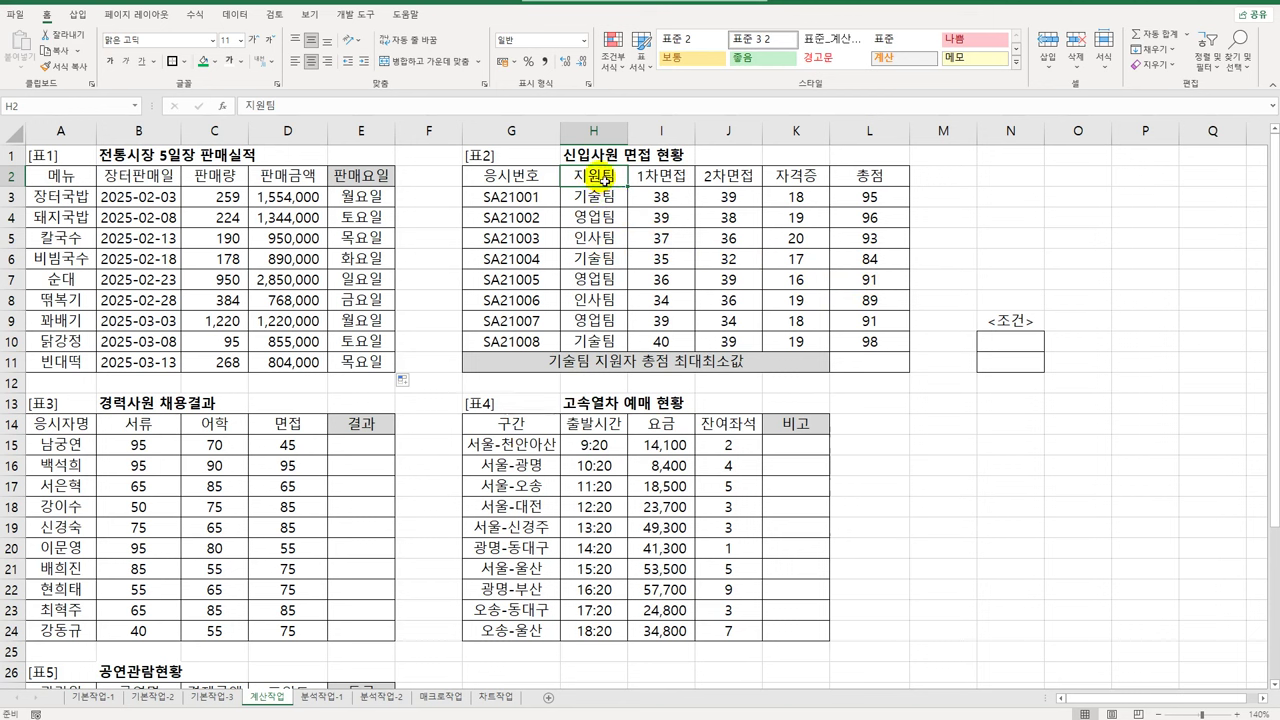
{"action": "left_click_drag", "start_coordinate": [603, 177], "coordinate": [598, 198]}
{"action": "key", "text": "ctrl+c"}
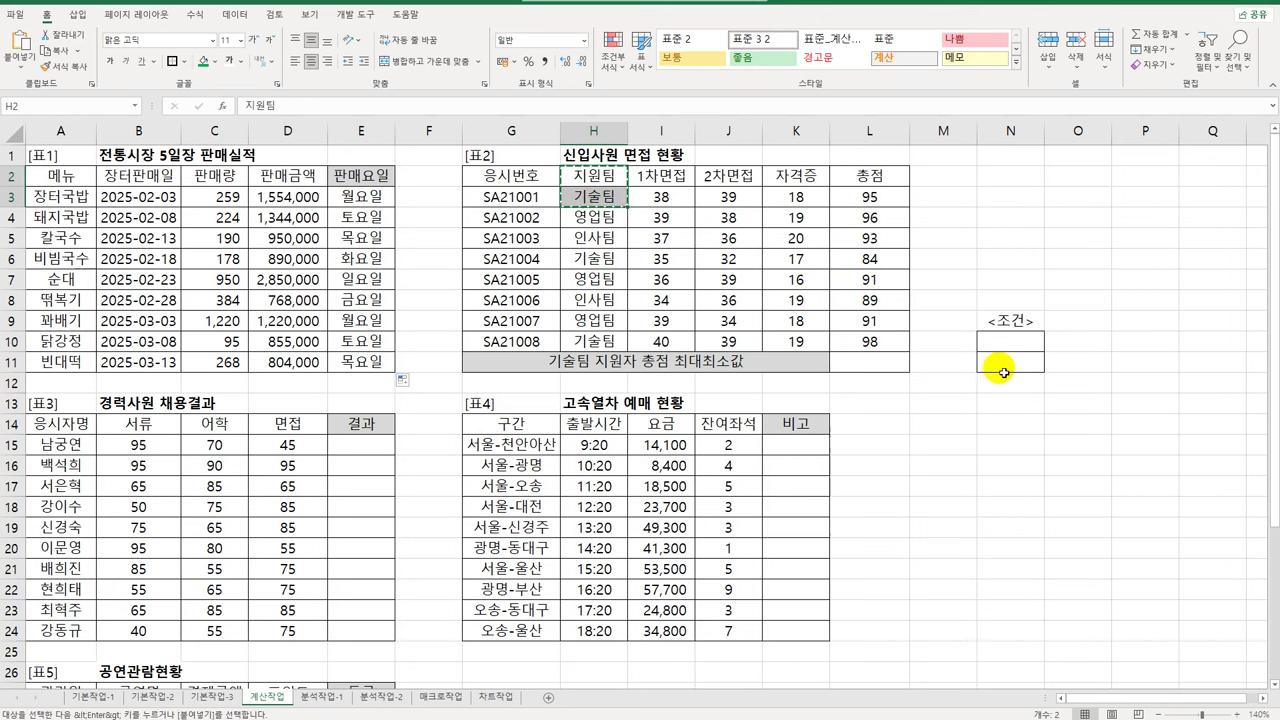
{"action": "left_click", "coordinate": [1011, 350]}
{"action": "key", "text": "ctrl+v"}
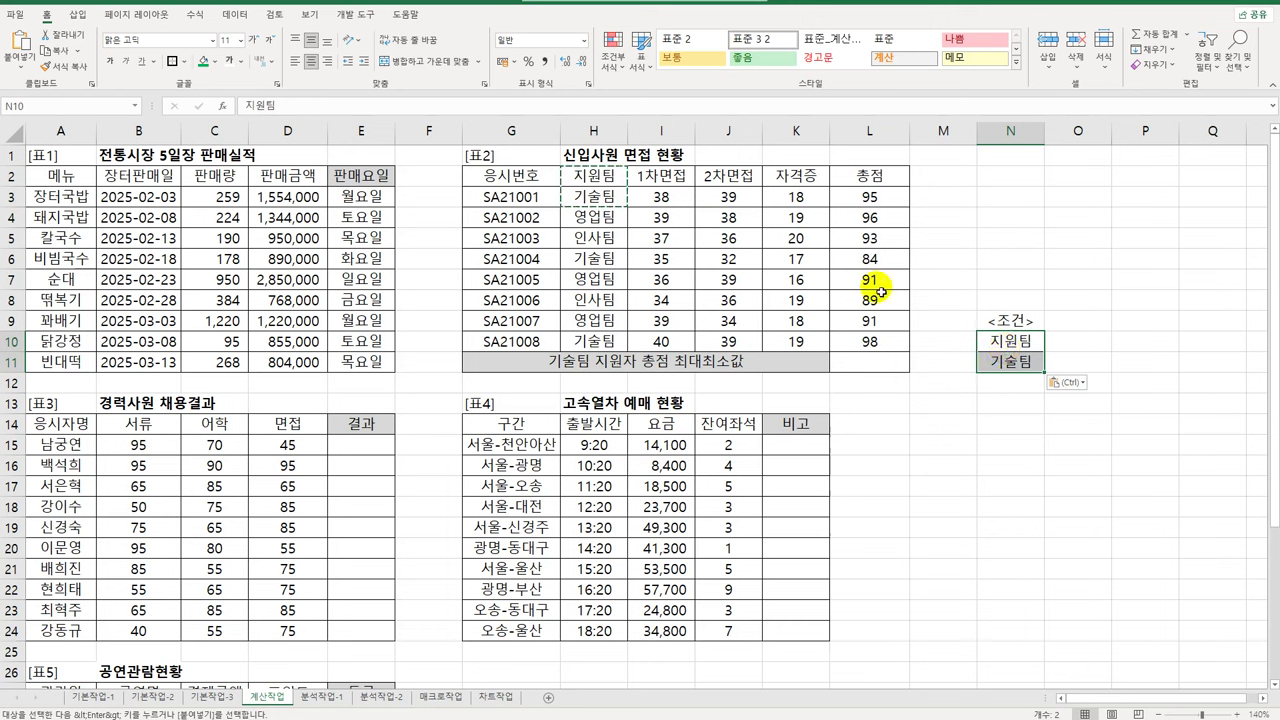
Step: Enter =DMAX(G2:L10,L2,N10:N11) in L11 of 표2 for the 기술팀 applicants' highest 총점
{"action": "left_click", "coordinate": [872, 178]}
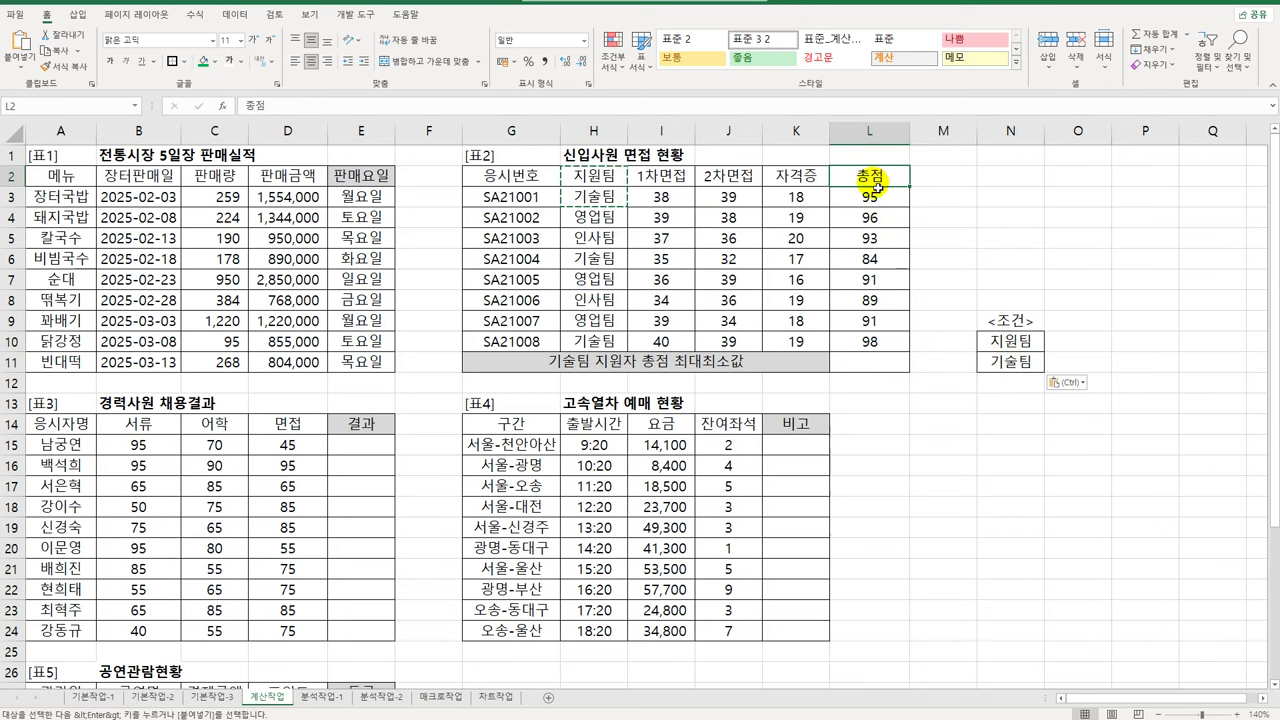
{"action": "left_click", "coordinate": [875, 372]}
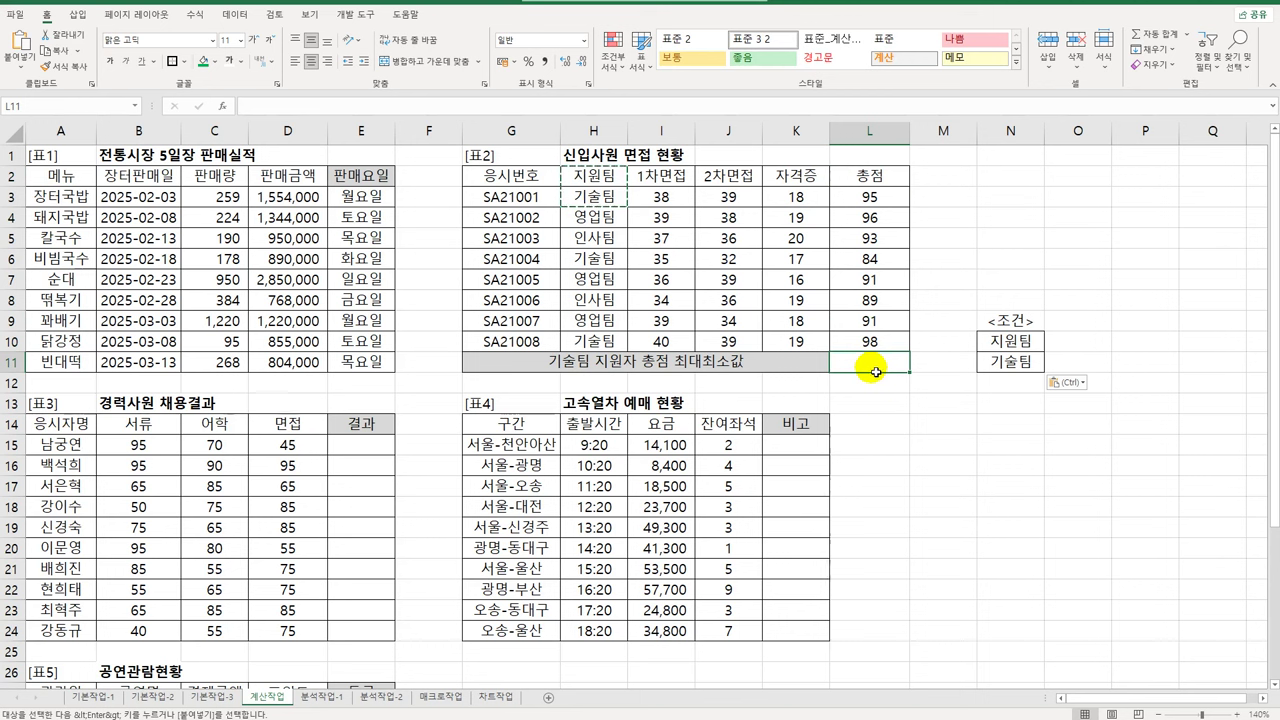
{"action": "type", "text": "=DMAX("}
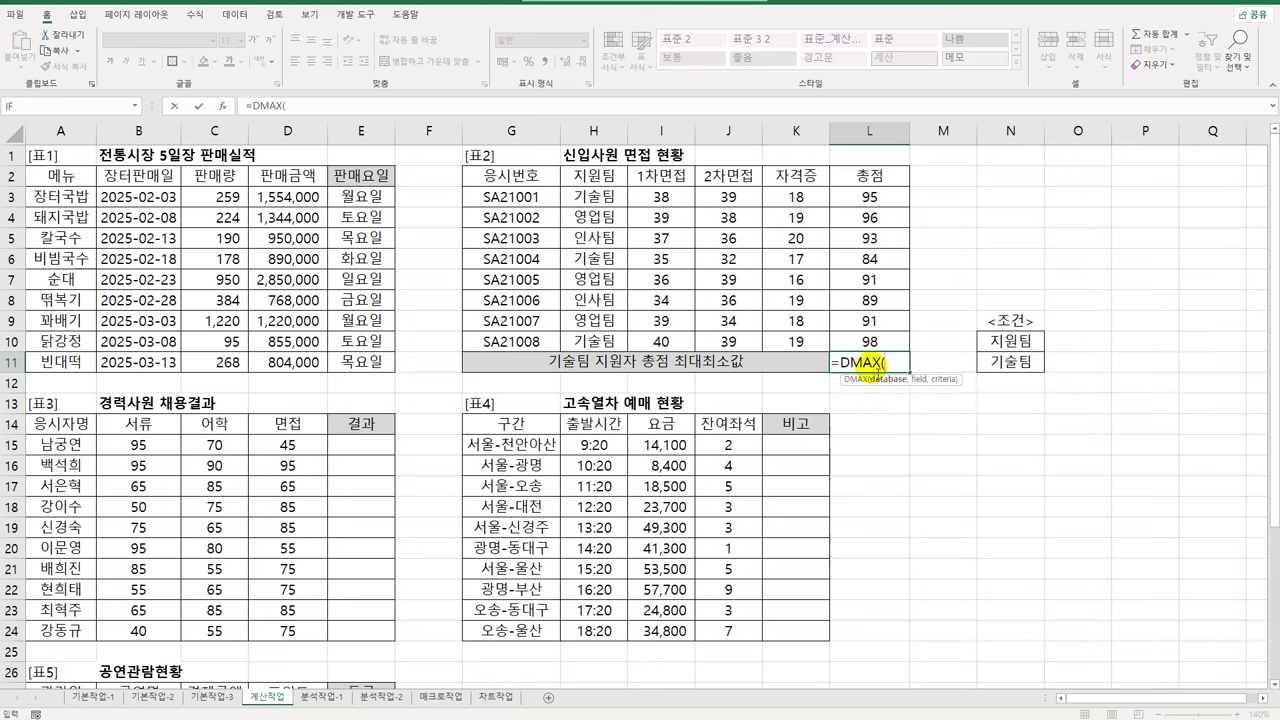
{"action": "left_click", "coordinate": [221, 105]}
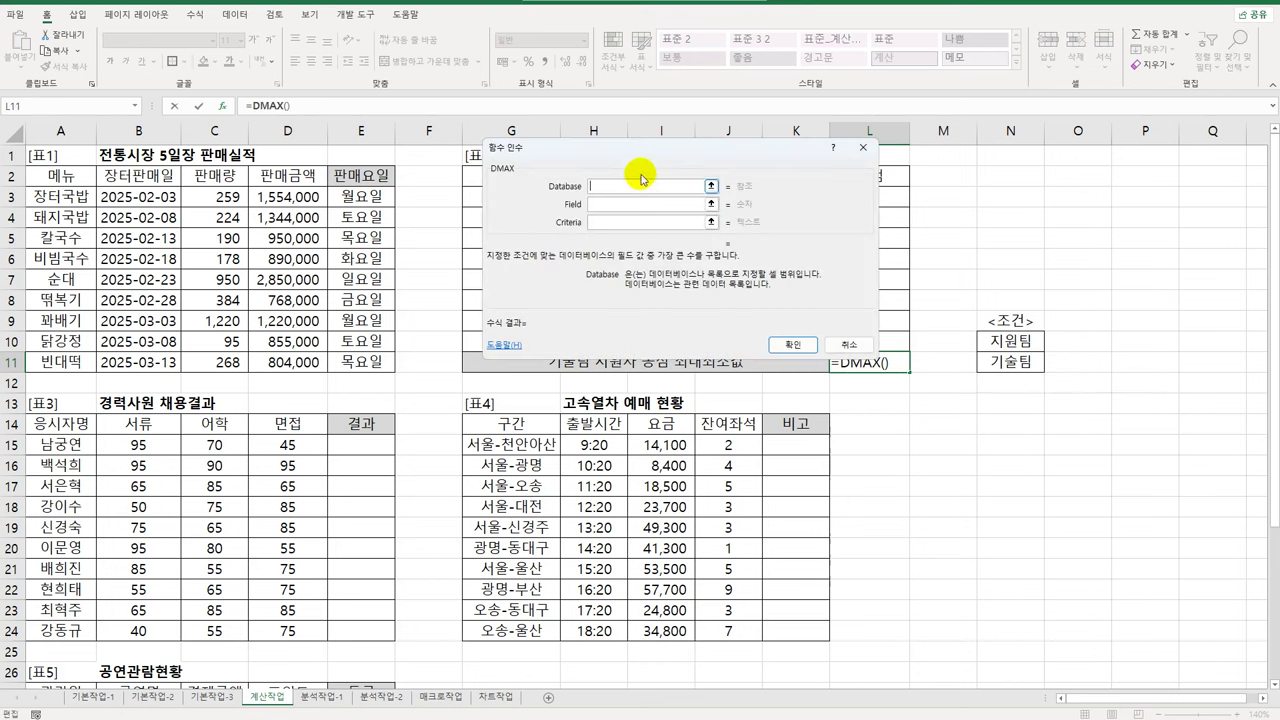
{"action": "left_click_drag", "start_coordinate": [641, 178], "coordinate": [337, 357]}
{"action": "left_click_drag", "start_coordinate": [512, 176], "coordinate": [869, 341]}
{"action": "left_click", "coordinate": [352, 412]}
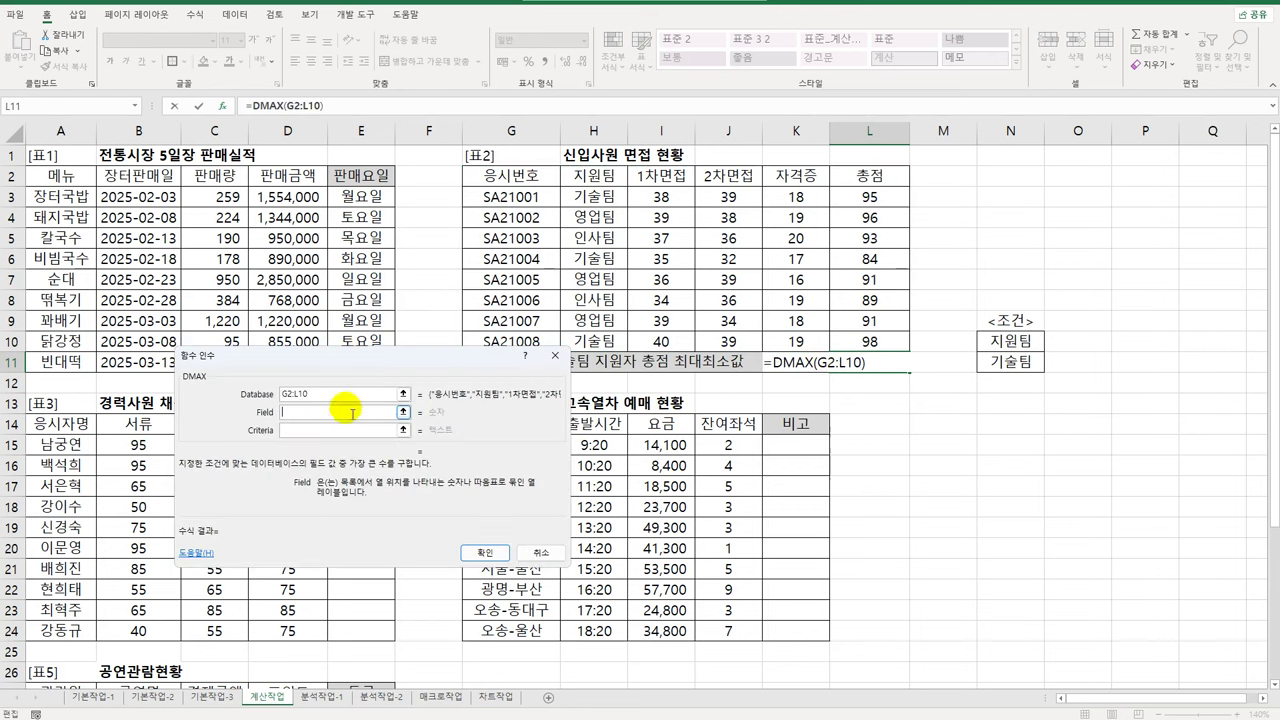
{"action": "left_click", "coordinate": [870, 175]}
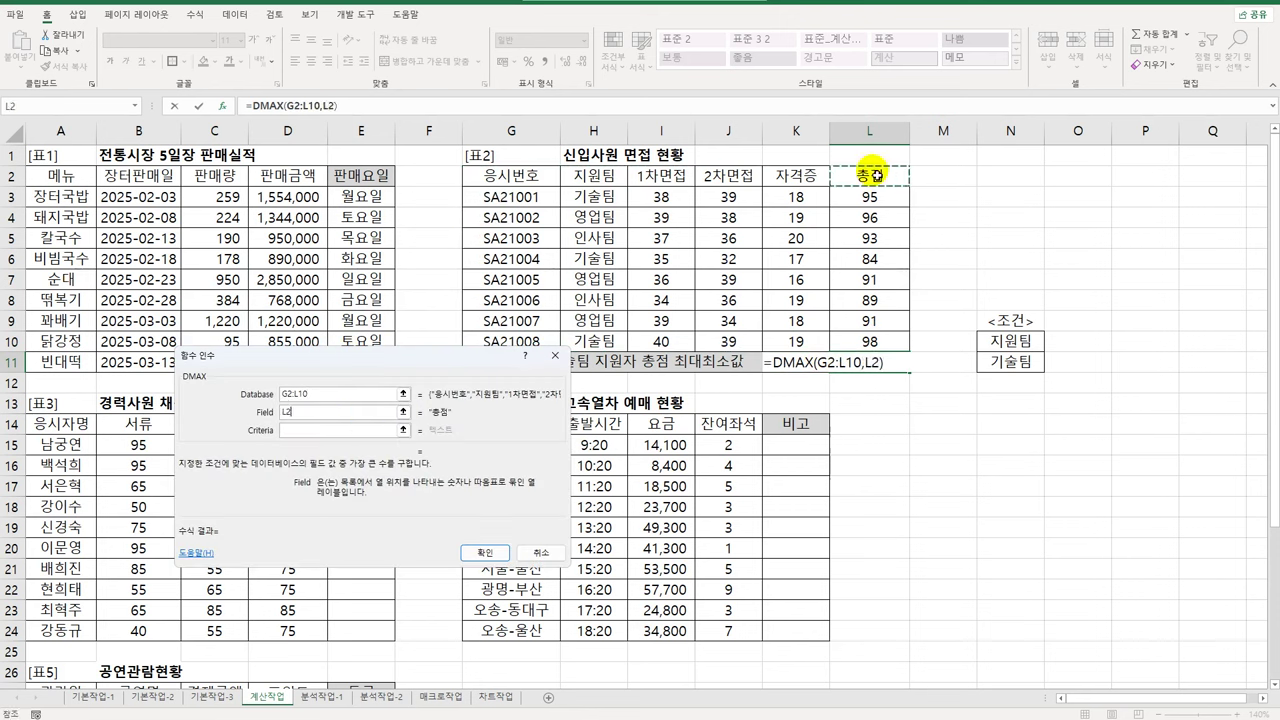
{"action": "left_click", "coordinate": [320, 430]}
{"action": "left_click_drag", "start_coordinate": [1020, 342], "coordinate": [1033, 375]}
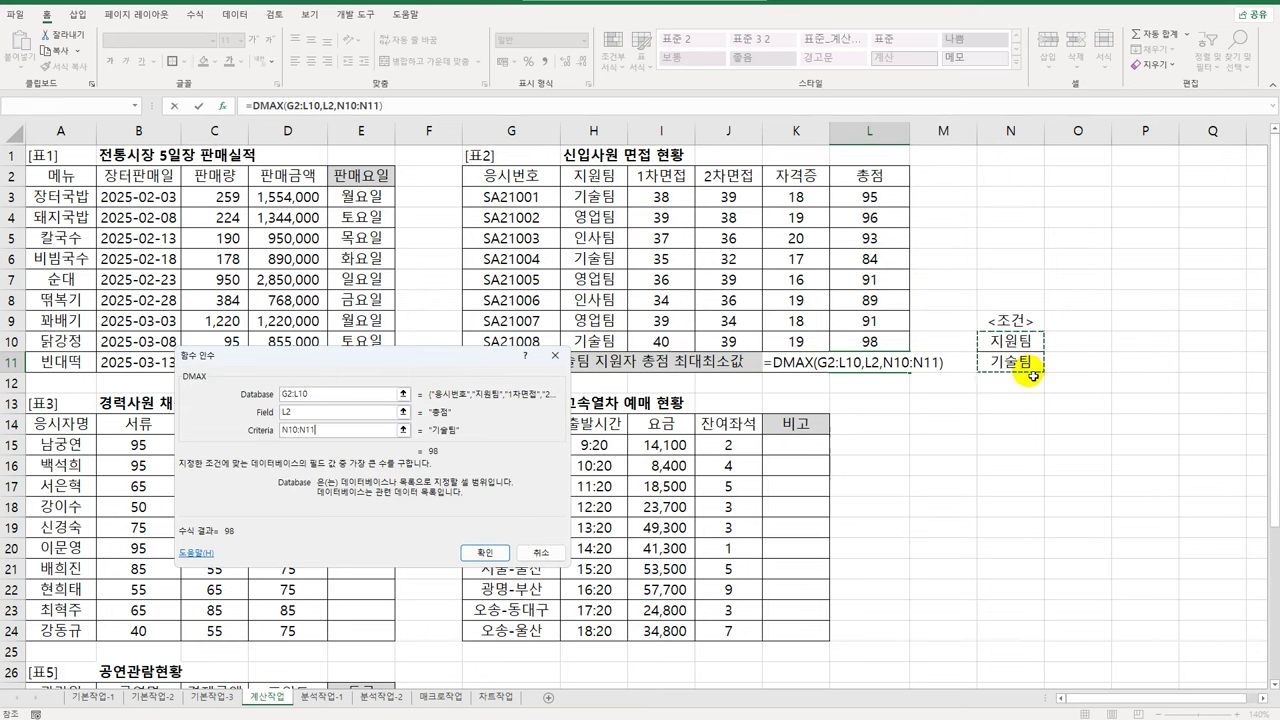
{"action": "left_click", "coordinate": [495, 550]}
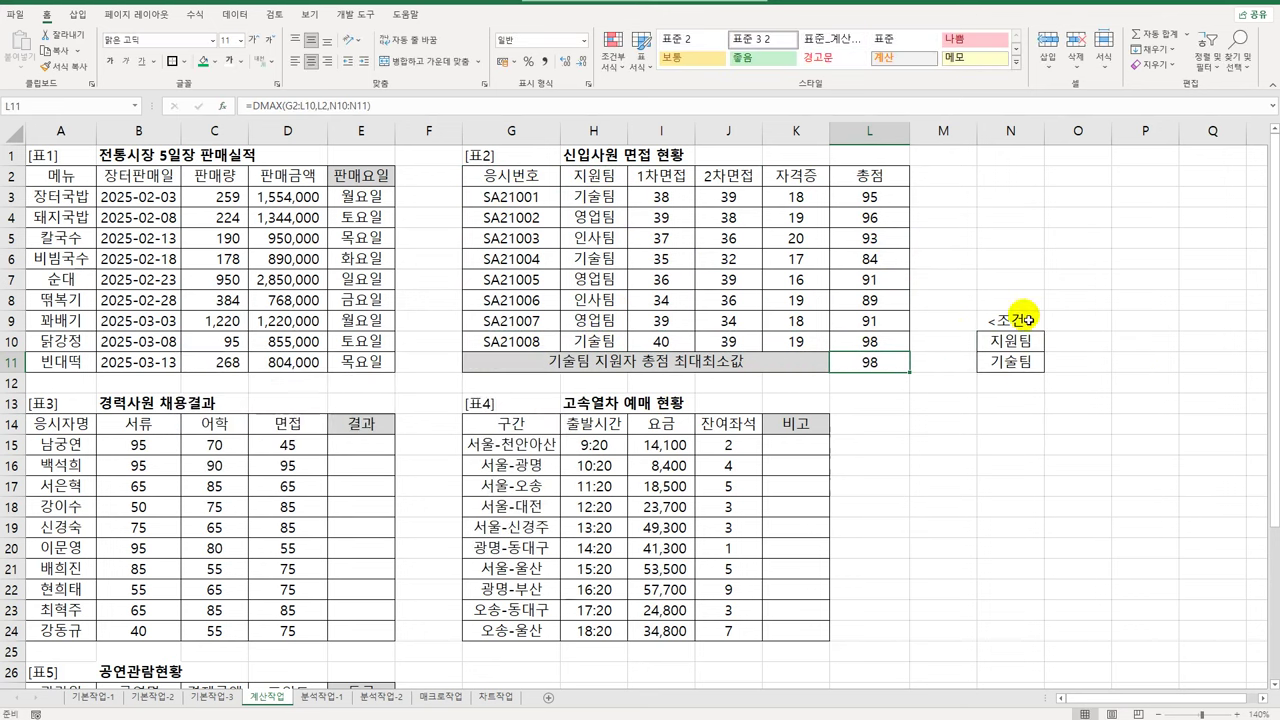
Step: Extend the DMAX formula in L11 with &"(최소 "& followed by a DMIN function
{"action": "double_click", "coordinate": [880, 362]}
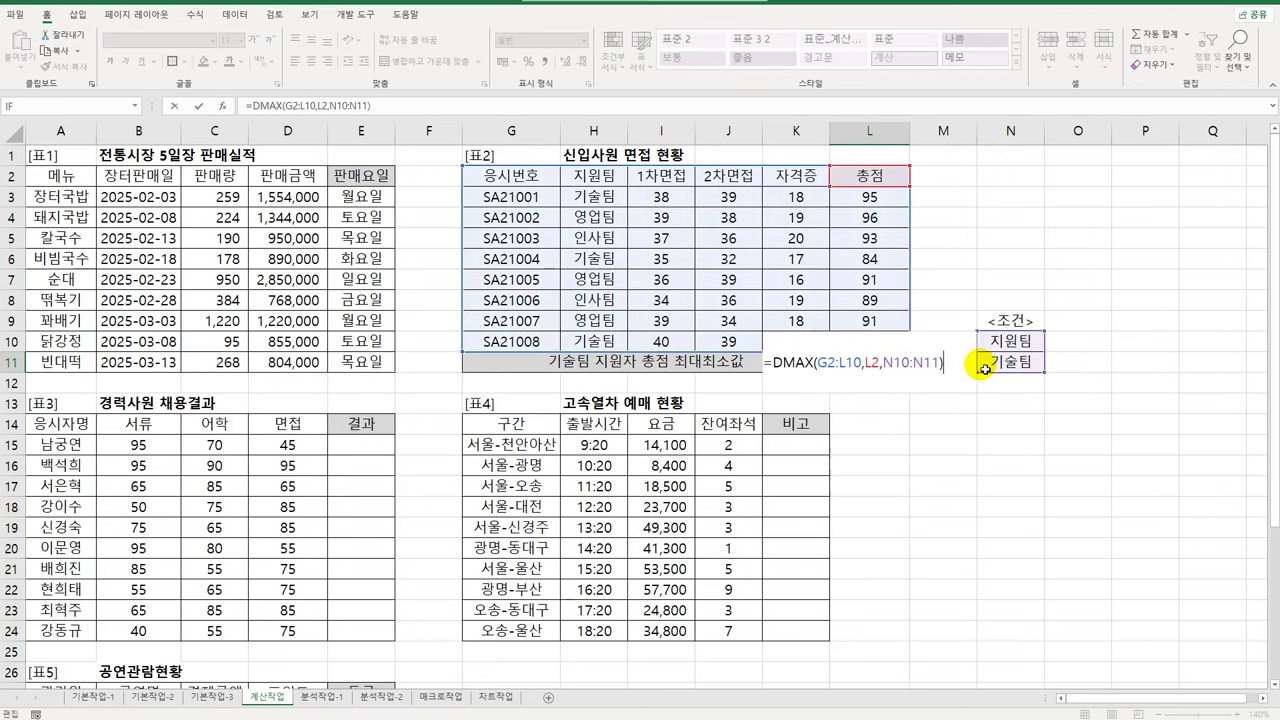
{"action": "type", "text": "&\"(최소"}
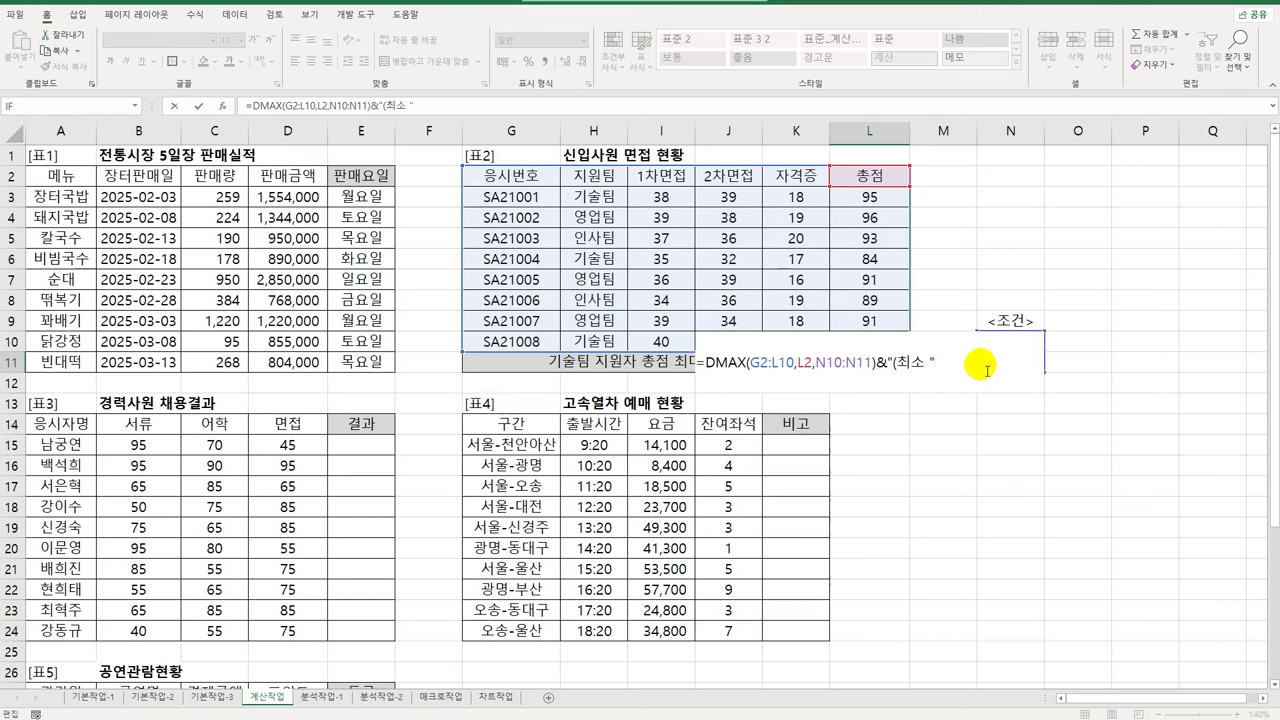
{"action": "type", "text": " \"&"}
{"action": "type", "text": "dmi"}
{"action": "type", "text": "n"}
{"action": "key", "text": "Tab"}
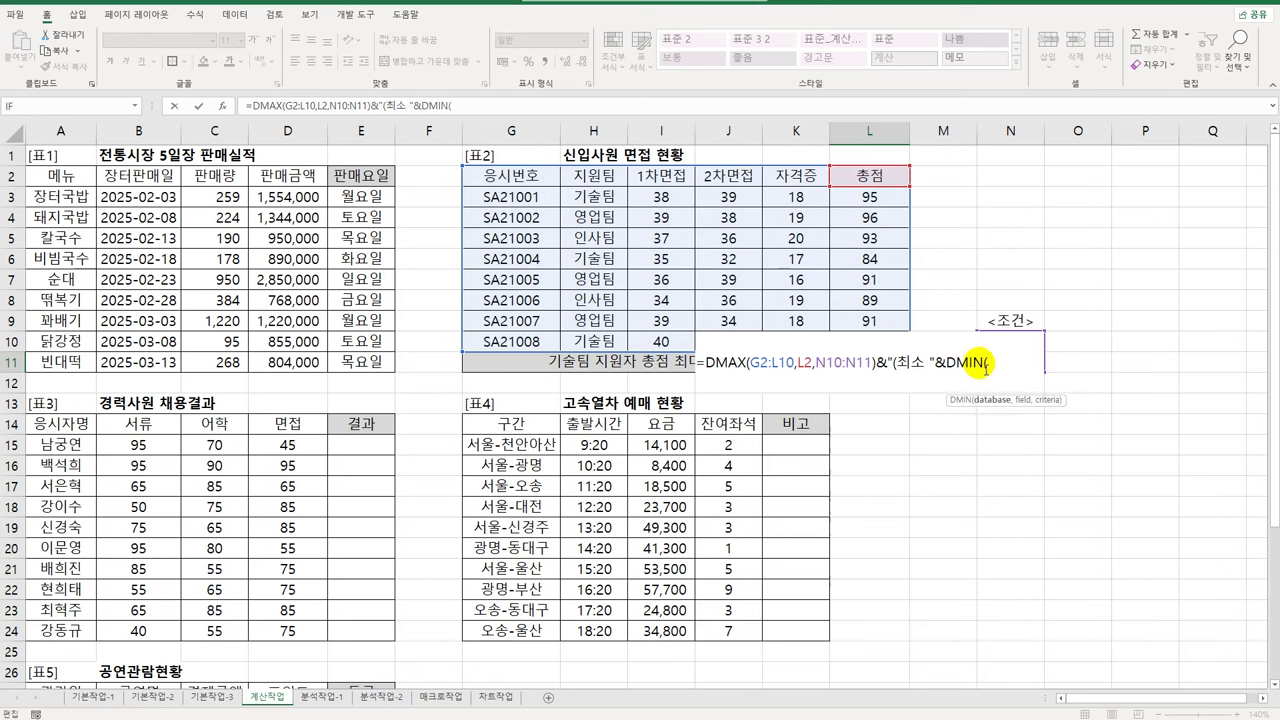
Step: Set the DMIN arguments to database G2:L10, field L2 and criteria N10:N11
{"action": "left_click", "coordinate": [222, 108]}
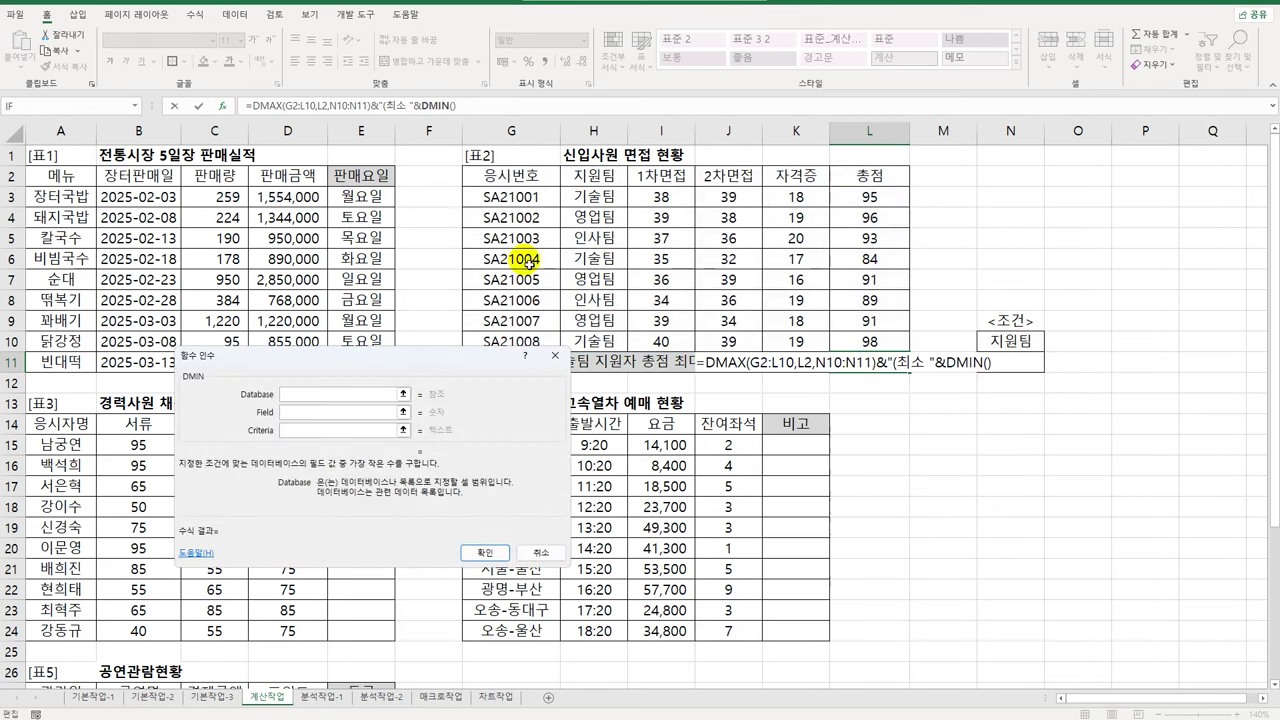
{"action": "left_click_drag", "start_coordinate": [528, 172], "coordinate": [868, 336]}
{"action": "left_click", "coordinate": [330, 413]}
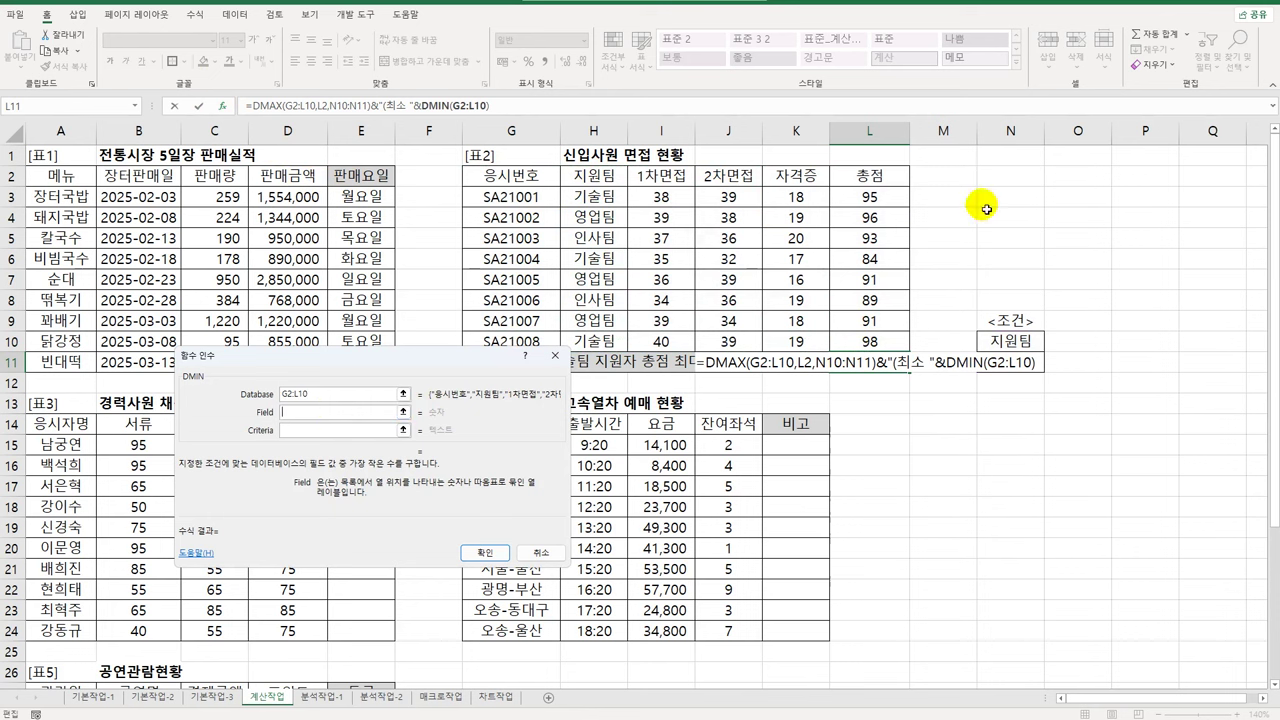
{"action": "left_click", "coordinate": [895, 175]}
{"action": "left_click", "coordinate": [372, 430]}
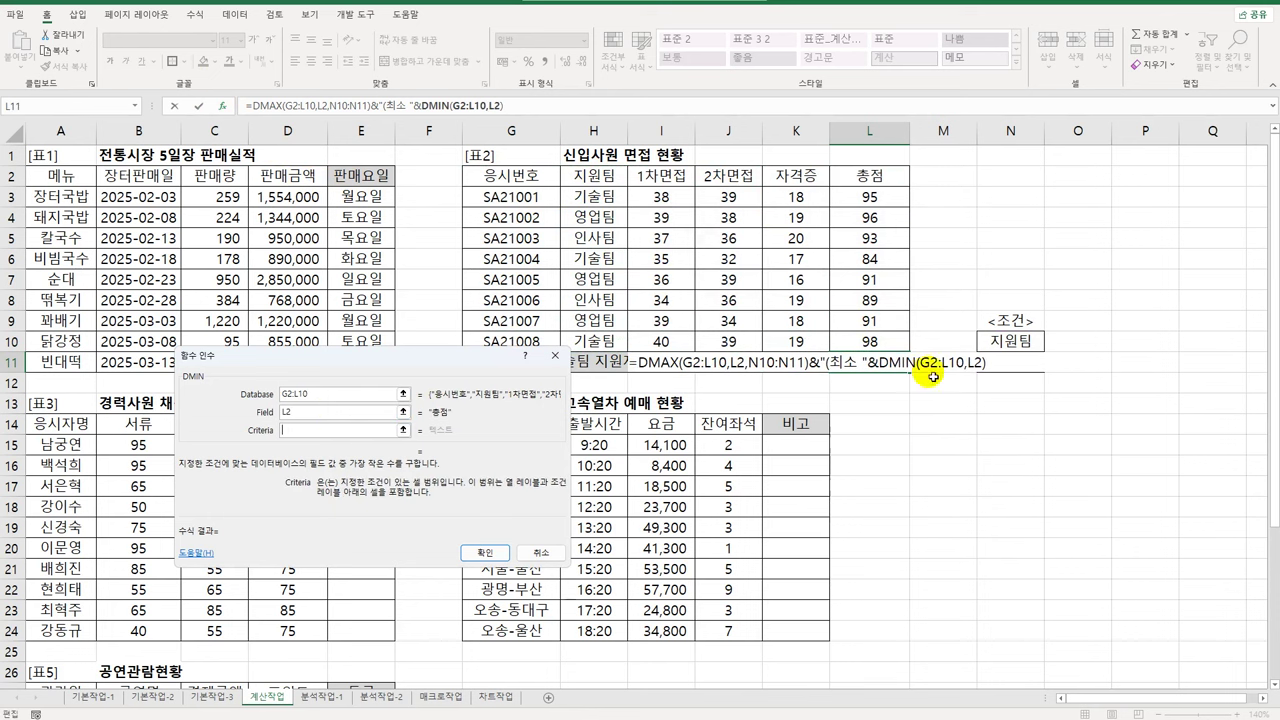
{"action": "left_click_drag", "start_coordinate": [1003, 345], "coordinate": [1008, 370]}
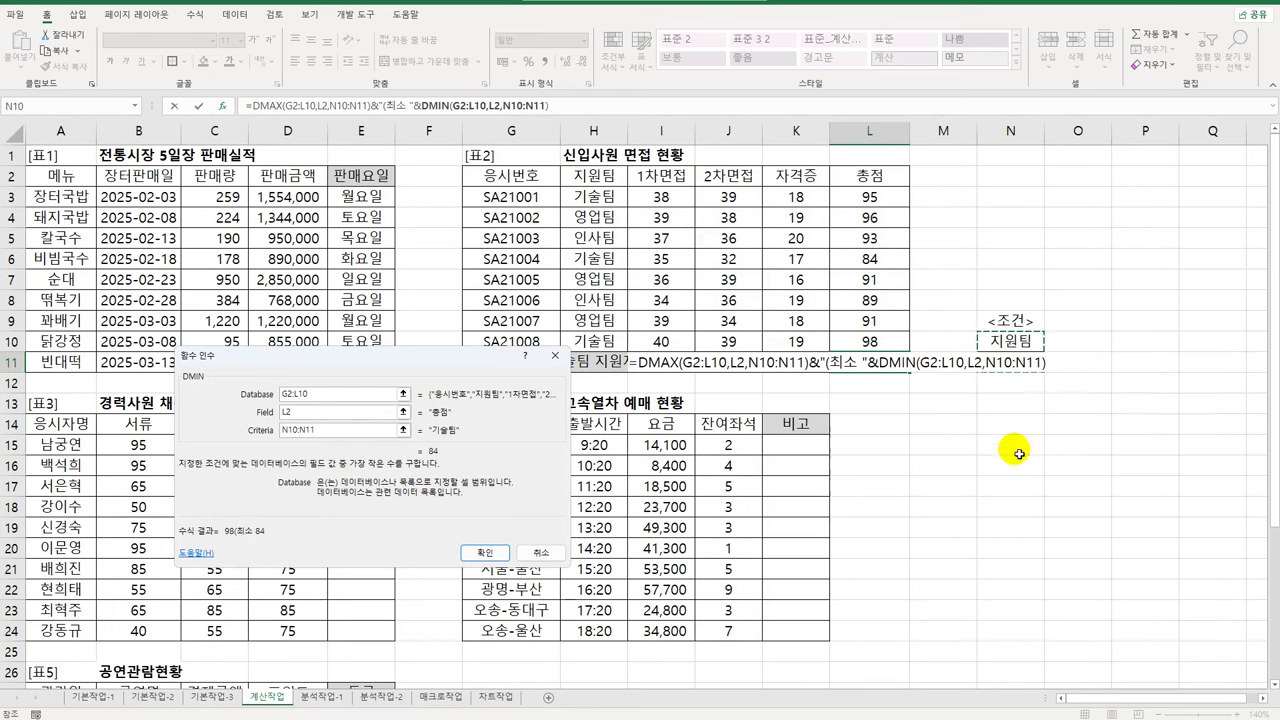
{"action": "left_click", "coordinate": [485, 553]}
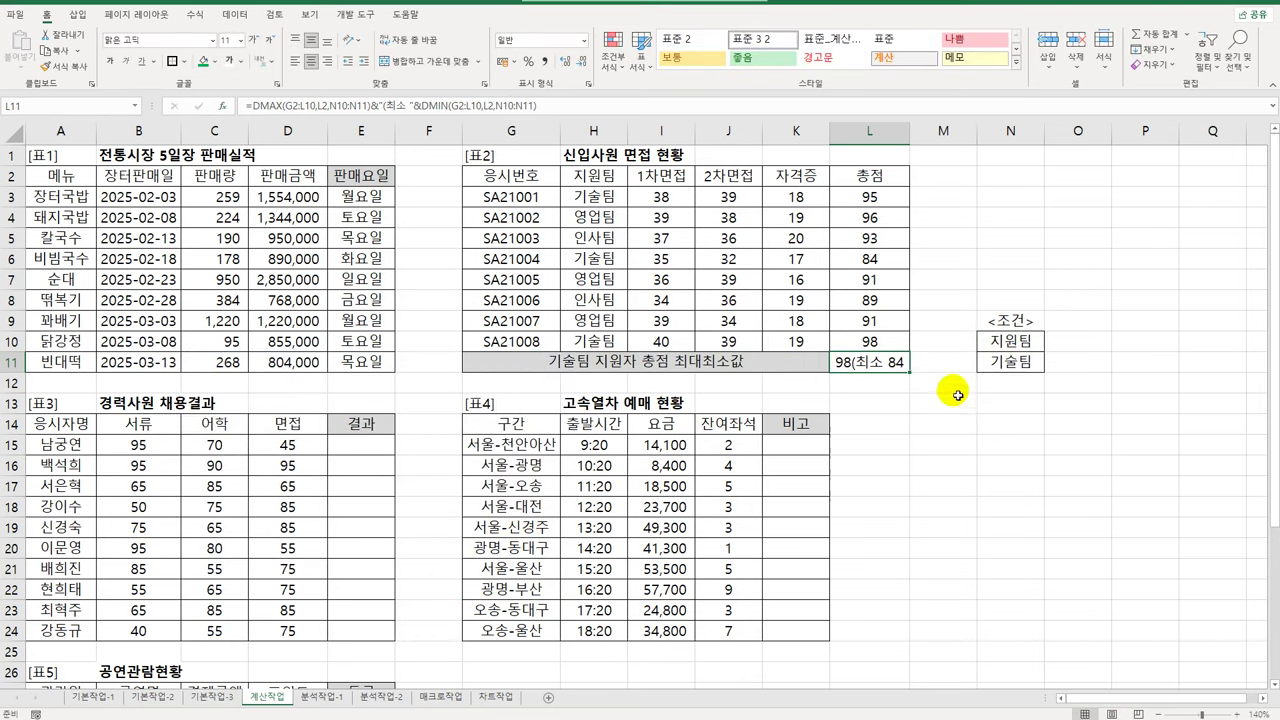
Step: Append &")" to the end of the L11 formula to close the parenthesis text
{"action": "double_click", "coordinate": [900, 366]}
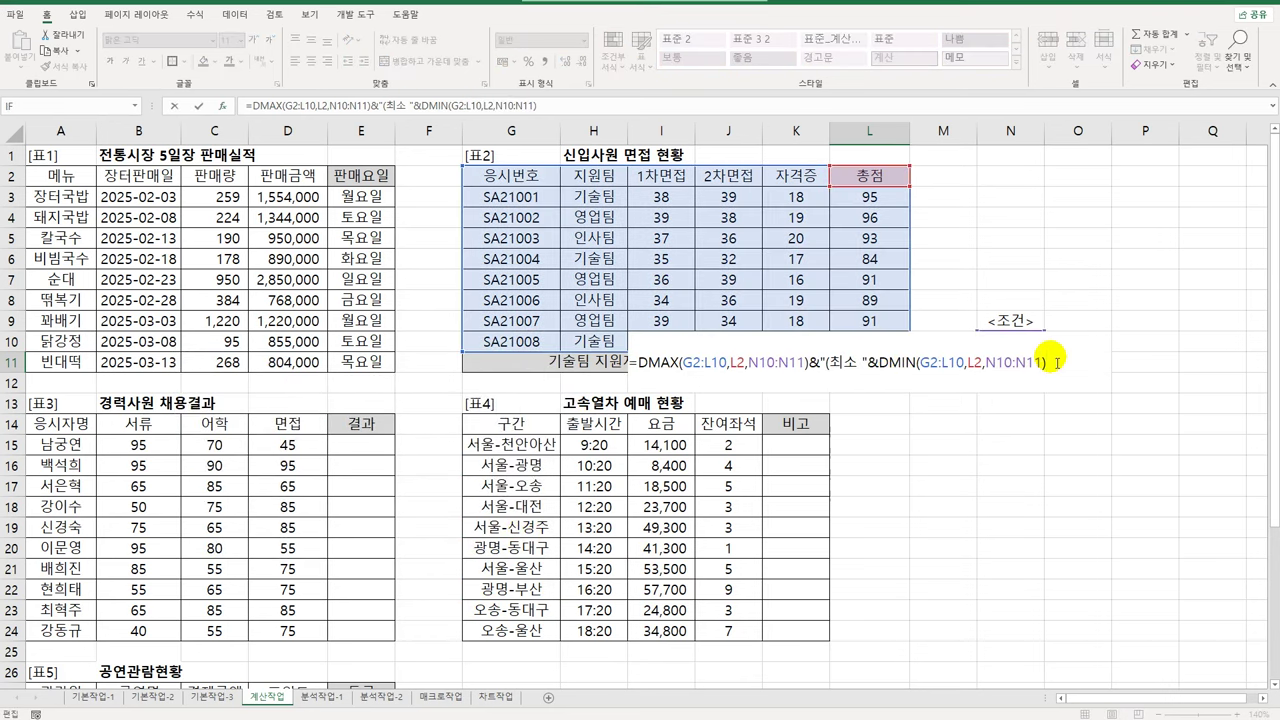
{"action": "type", "text": "&\")\""}
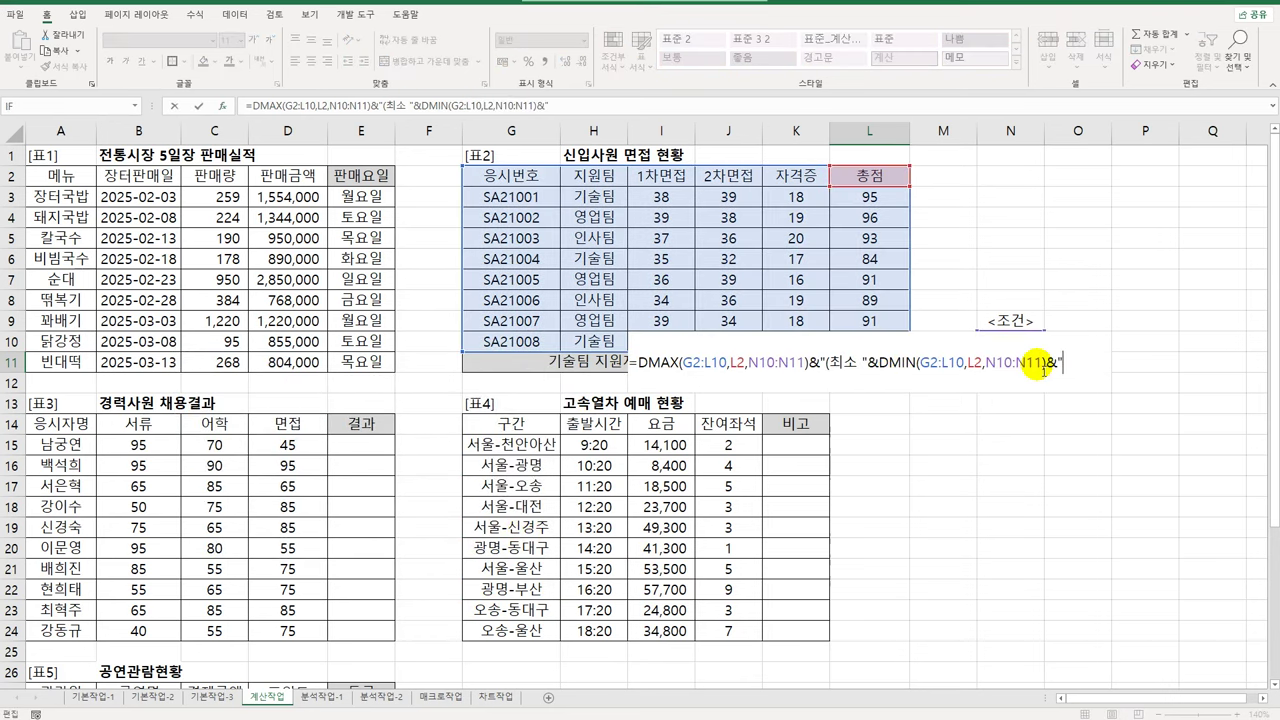
{"action": "key", "text": "Return"}
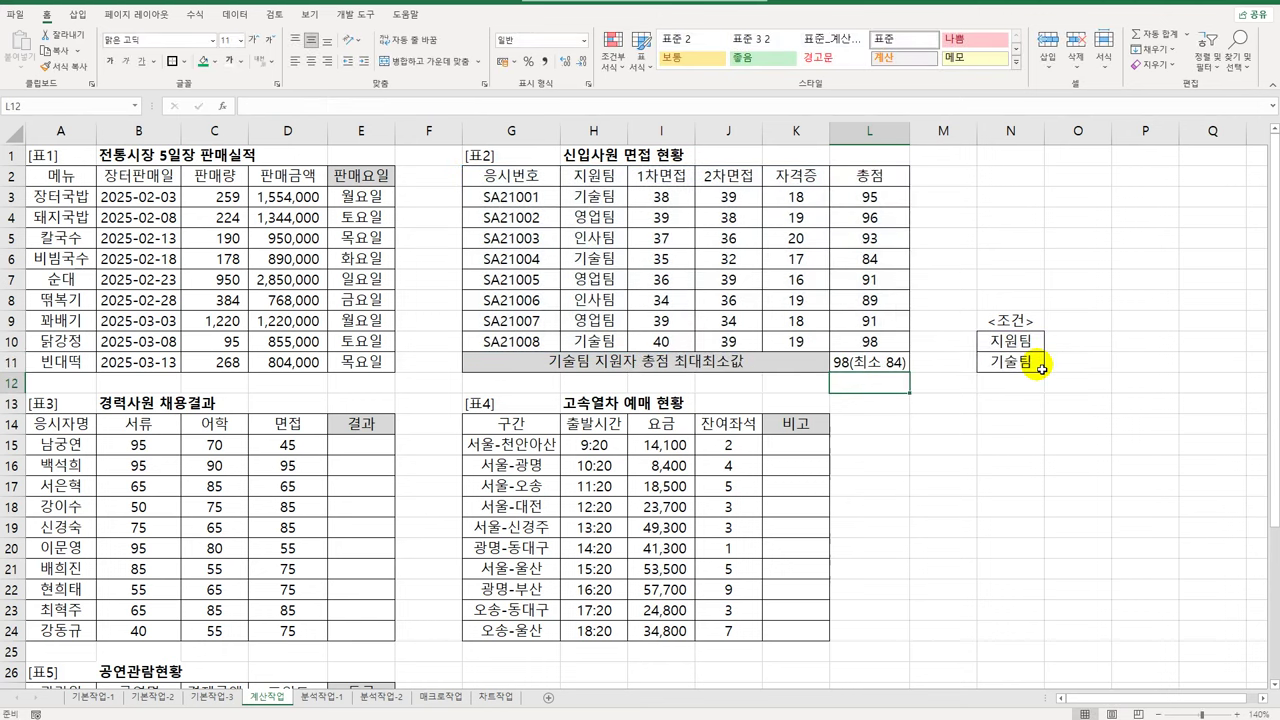
{"action": "left_click", "coordinate": [893, 364]}
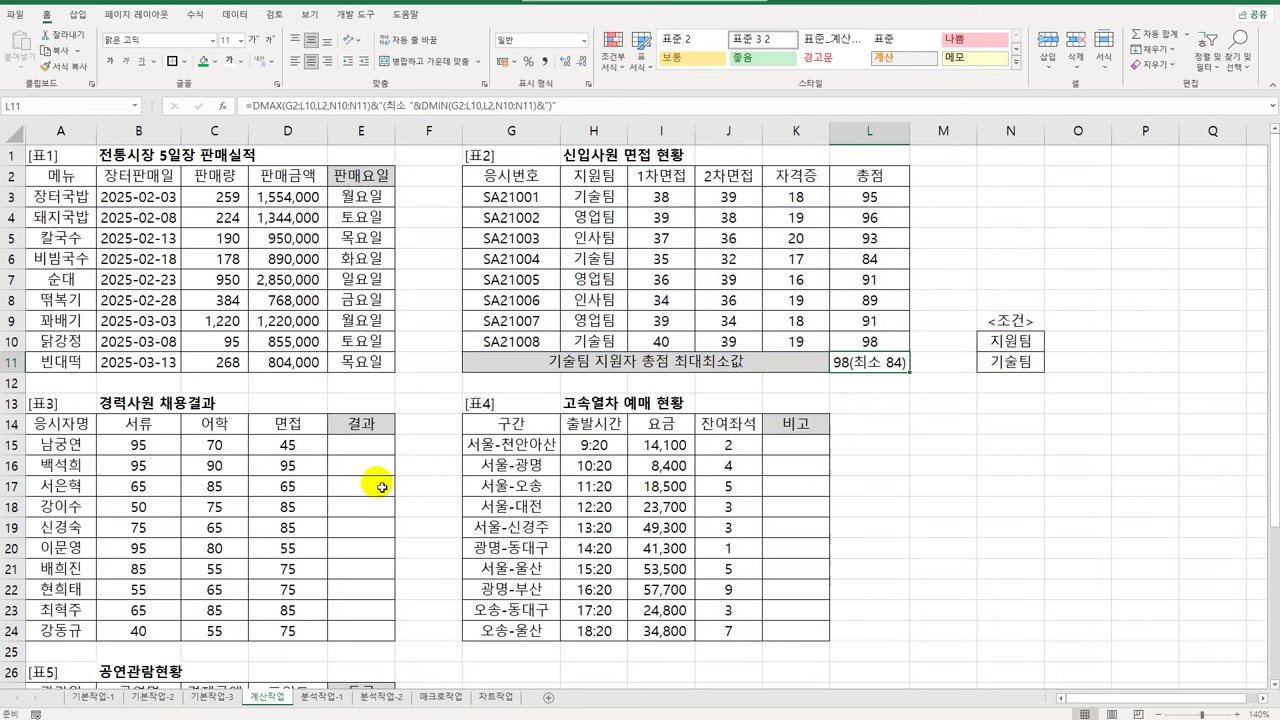
Step: Enter =OR(B15>=70,C15>=70) in E15 of 표3 and fill it down the 결과 column to E24
{"action": "left_click", "coordinate": [362, 446]}
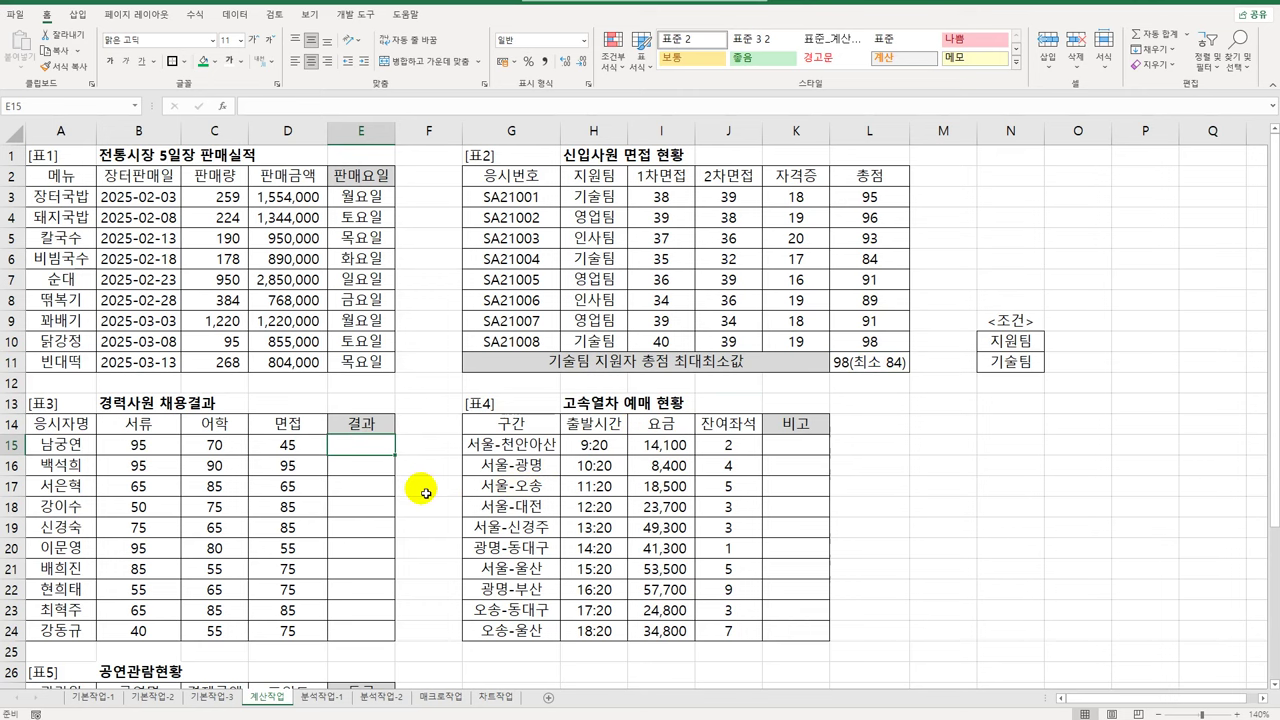
{"action": "scroll", "coordinate": [426, 493], "scroll_direction": "down", "scroll_amount": 3}
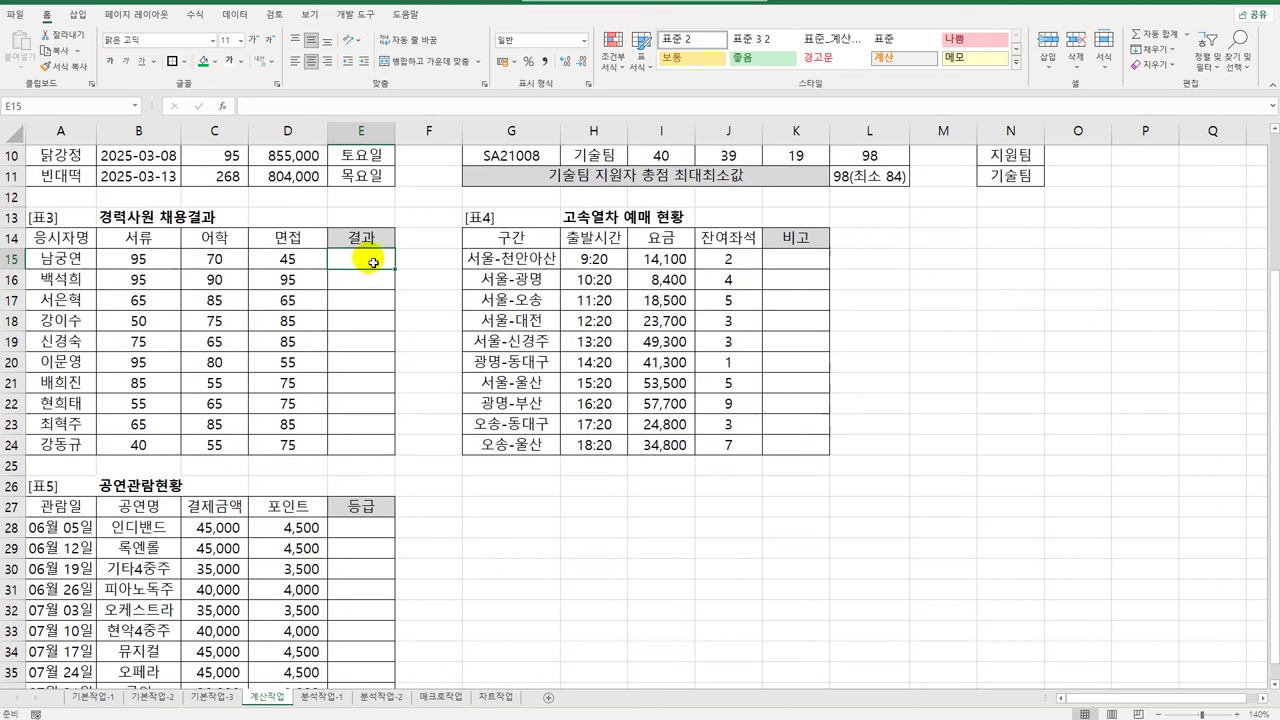
{"action": "type", "text": "=or("}
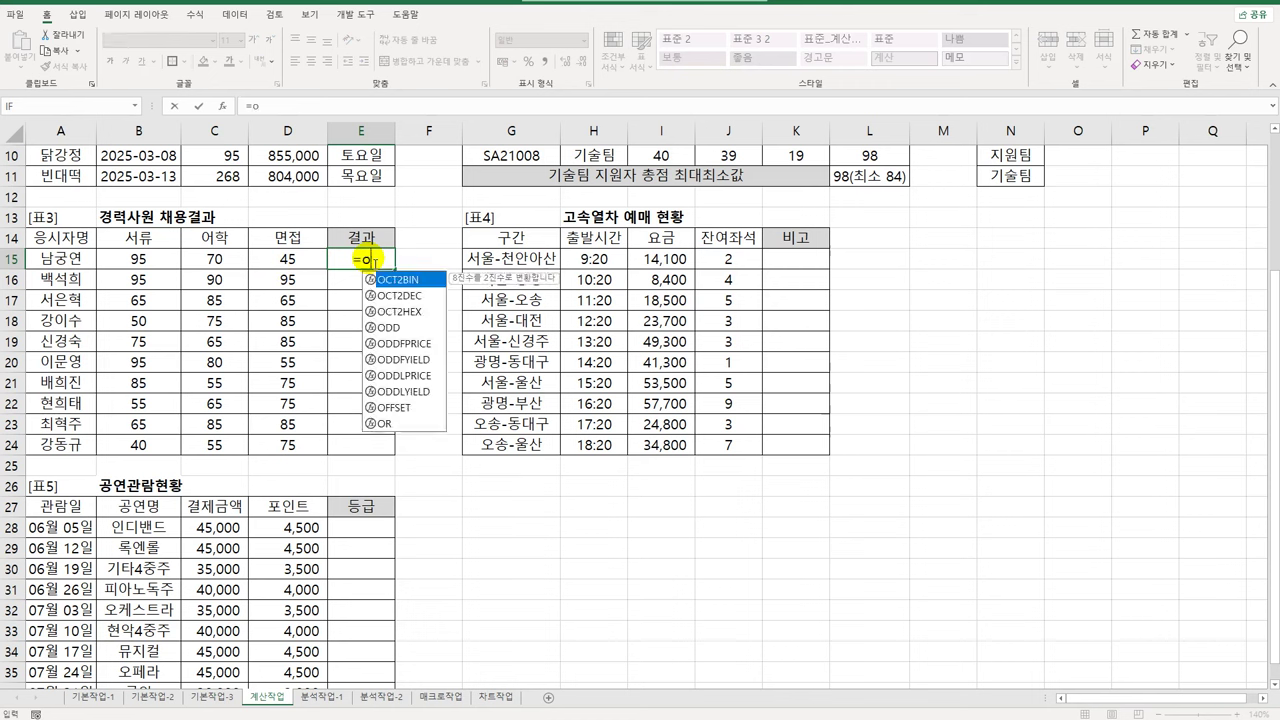
{"action": "left_click", "coordinate": [155, 266]}
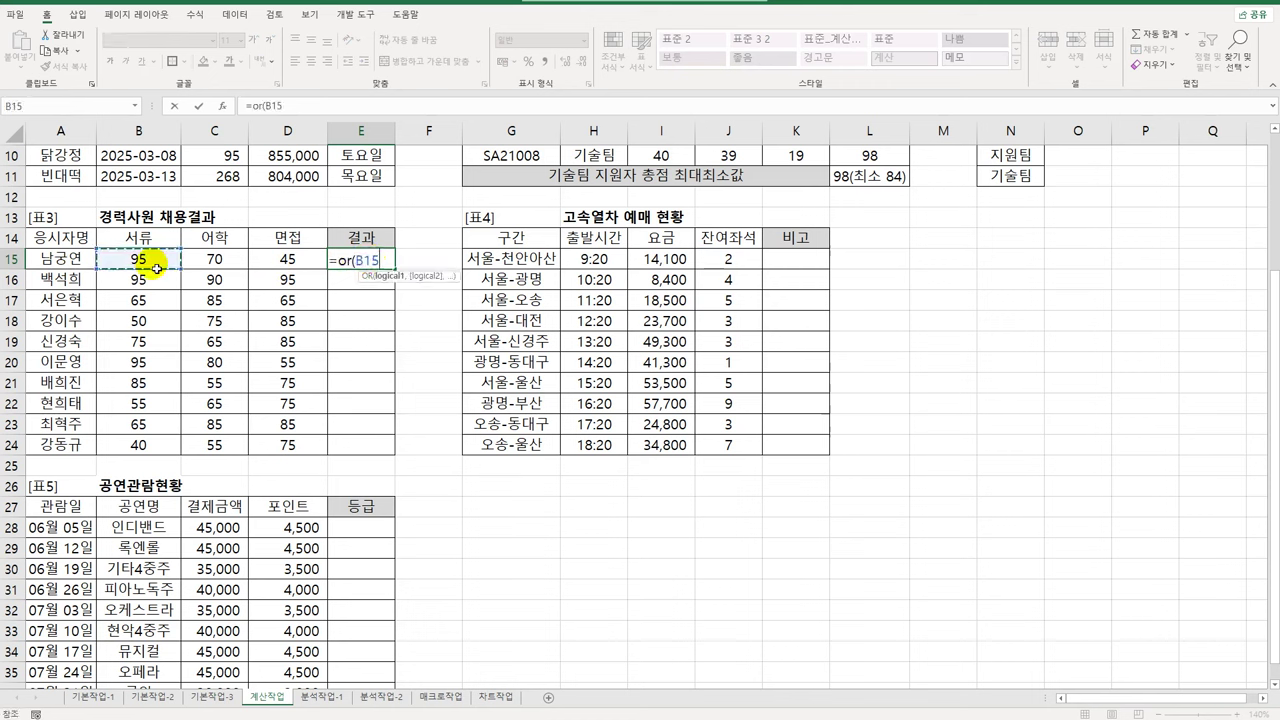
{"action": "type", "text": ">=70"}
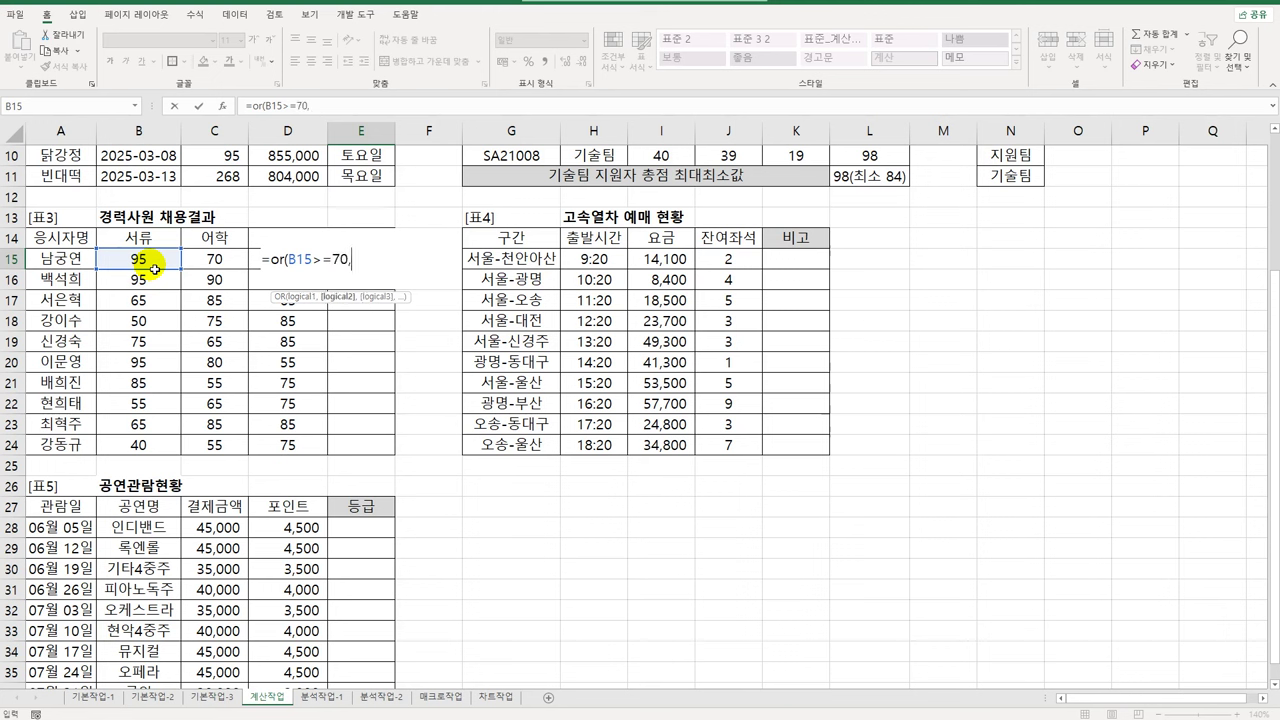
{"action": "type", "text": ",C15>"}
{"action": "type", "text": "=70"}
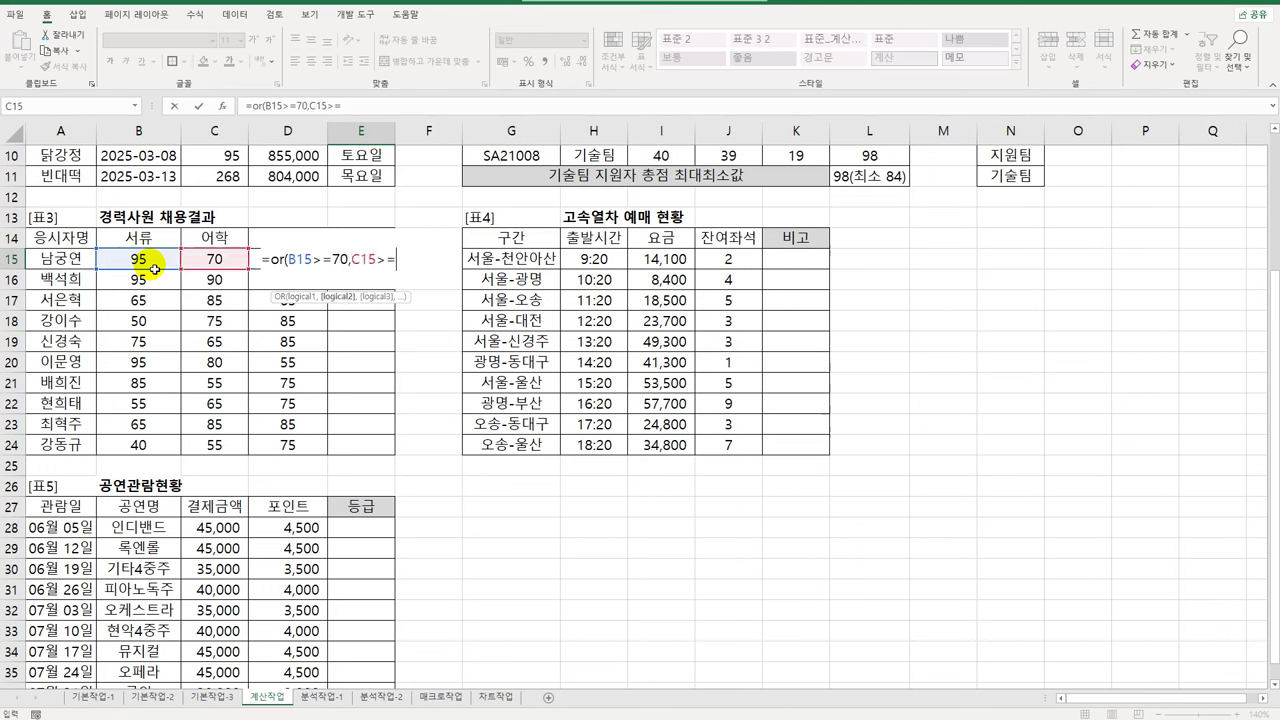
{"action": "key", "text": "Return"}
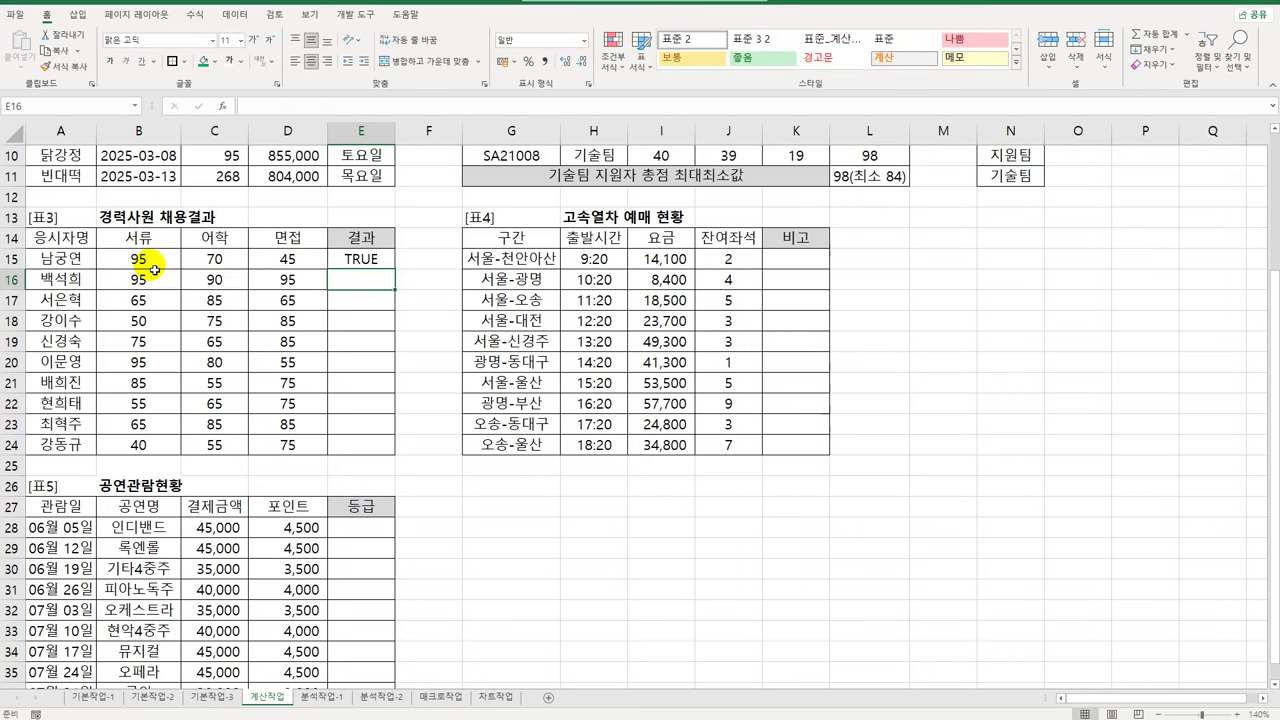
{"action": "left_click", "coordinate": [378, 260]}
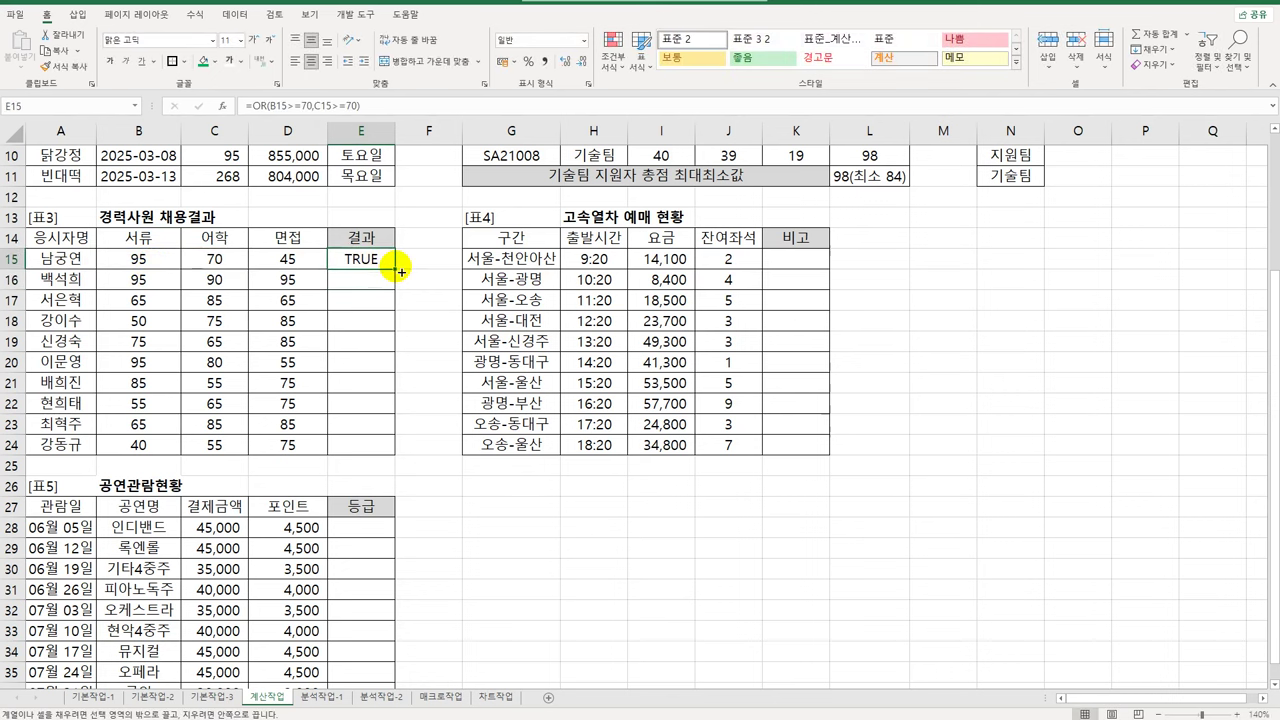
{"action": "left_click_drag", "start_coordinate": [395, 269], "coordinate": [366, 445]}
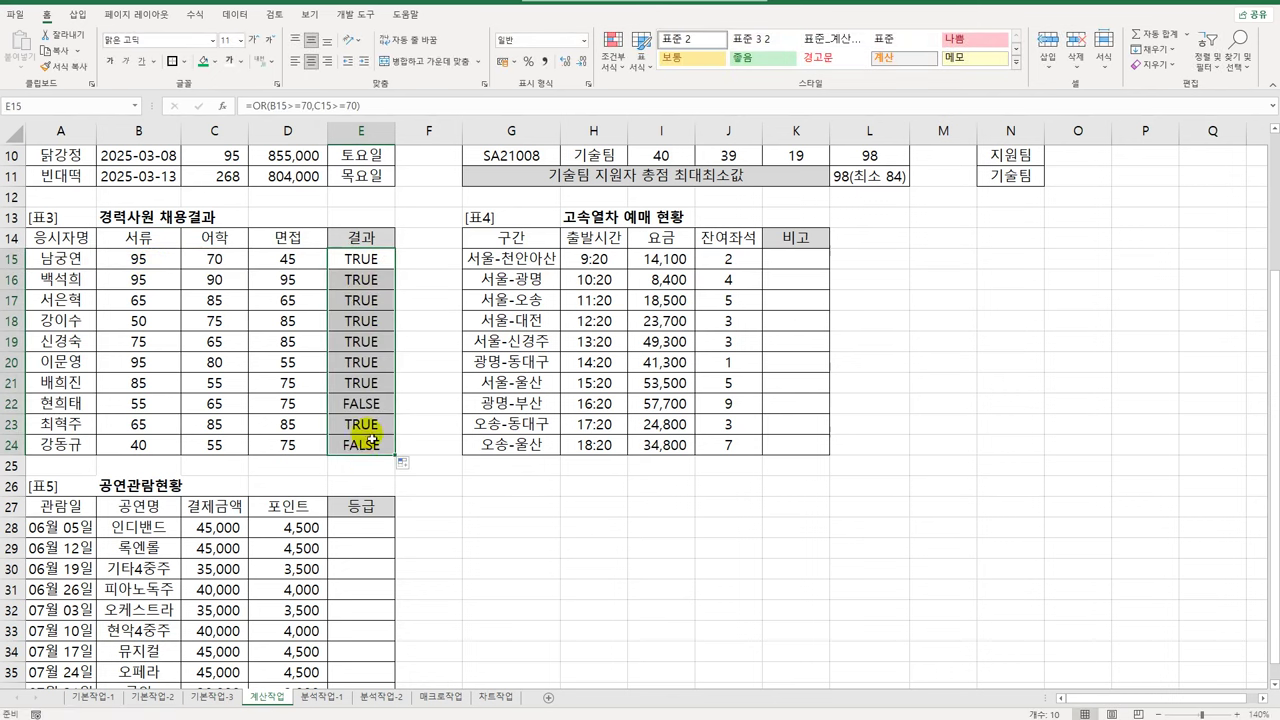
Step: Wrap the OR formula in E15 with AND, adding the condition D15>=80, and fill it down to E24
{"action": "left_click", "coordinate": [357, 261]}
{"action": "double_click", "coordinate": [357, 261]}
{"action": "left_click", "coordinate": [271, 261]}
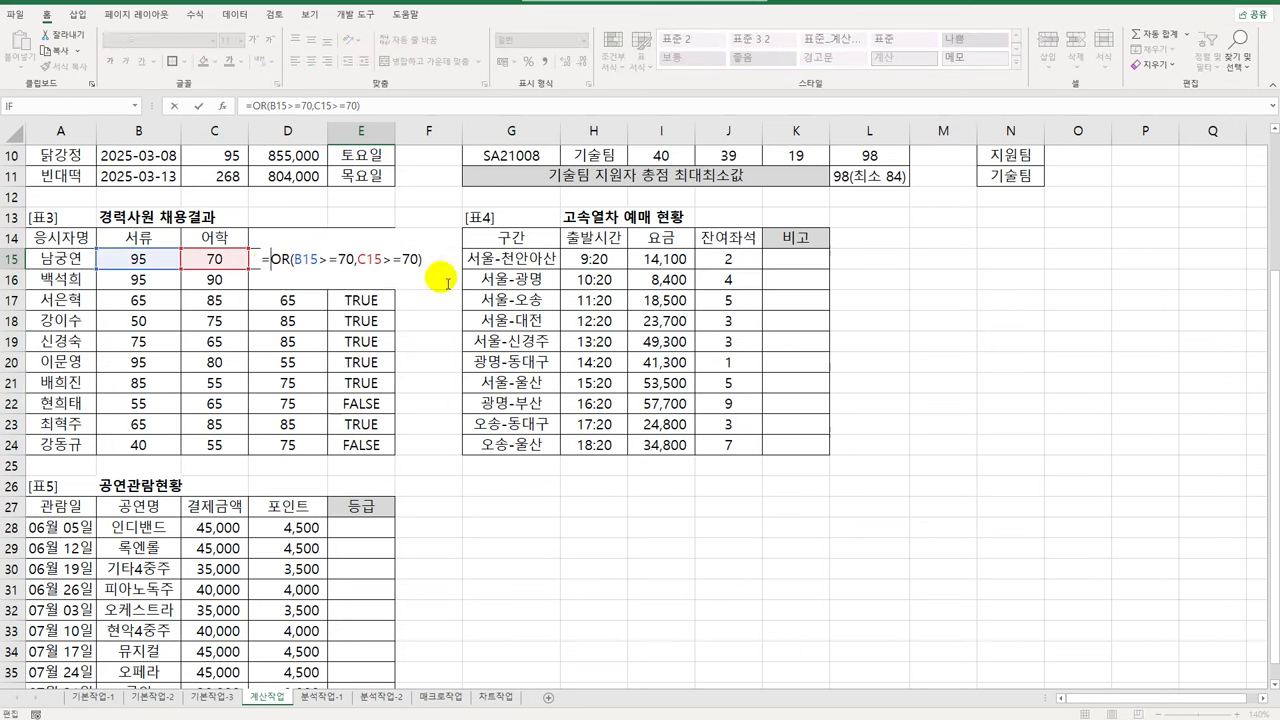
{"action": "type", "text": "and("}
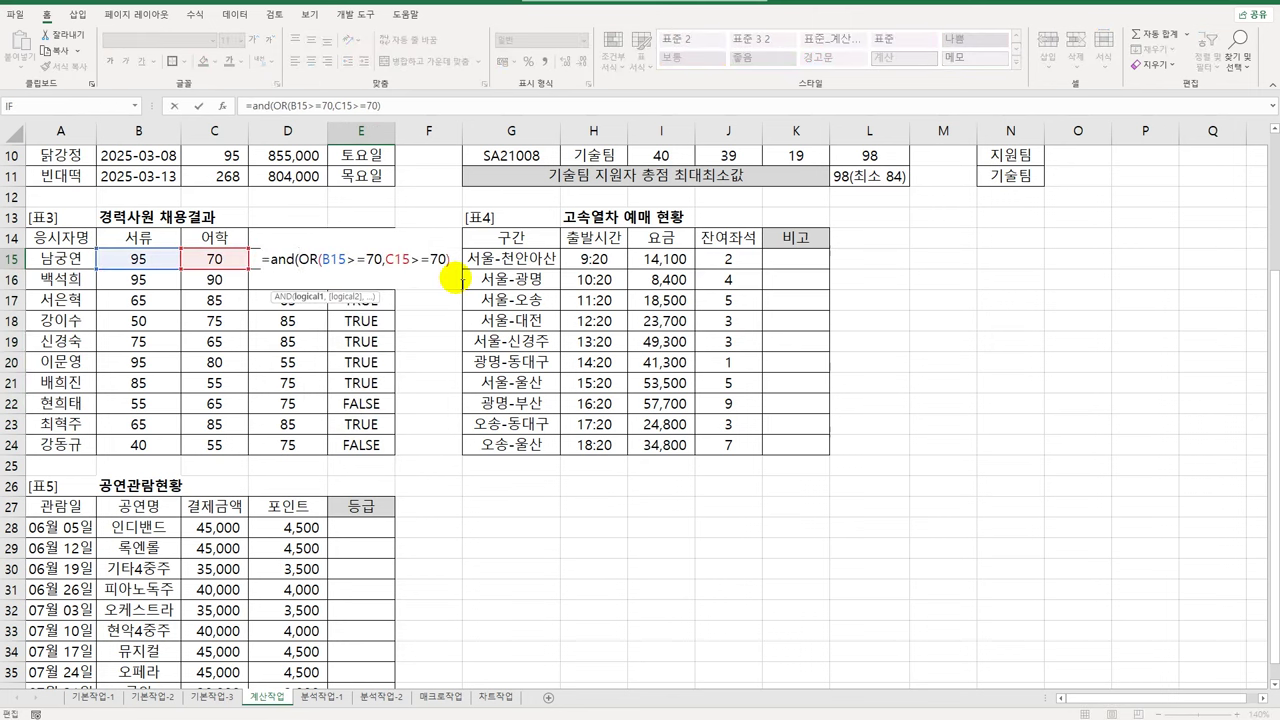
{"action": "type", "text": ","}
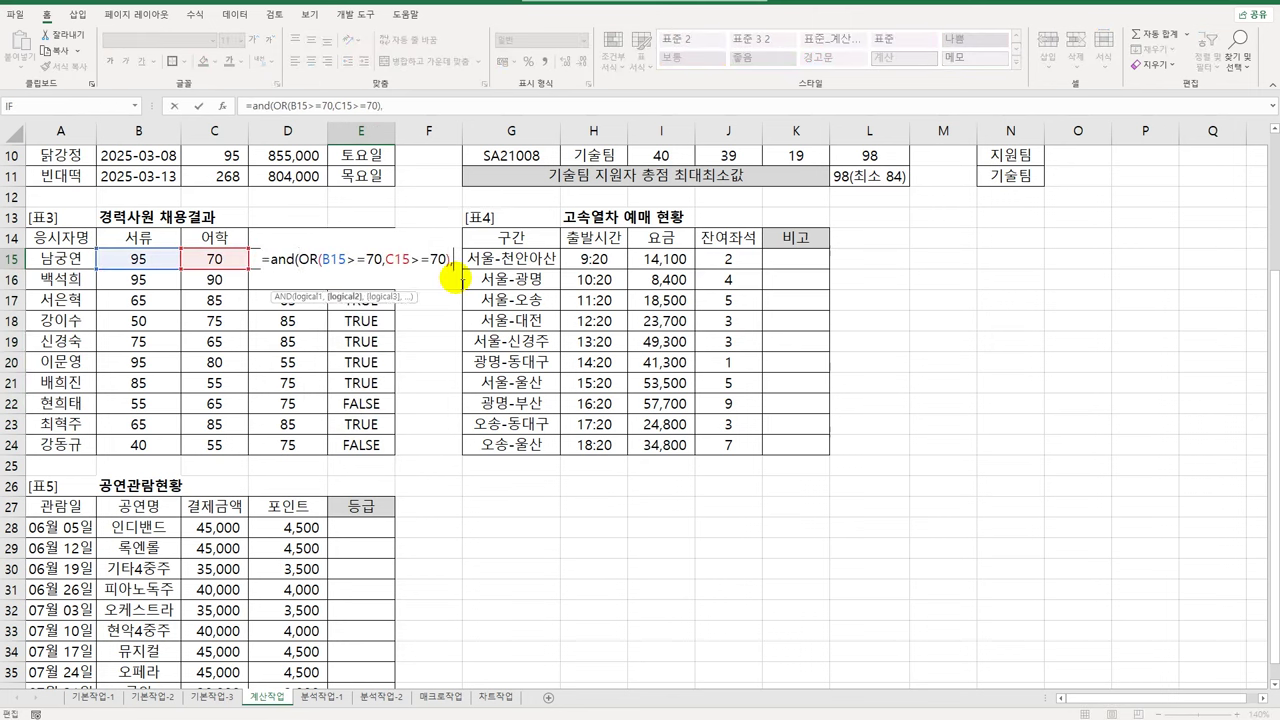
{"action": "key", "text": "BackSpace"}
{"action": "type", "text": "d15"}
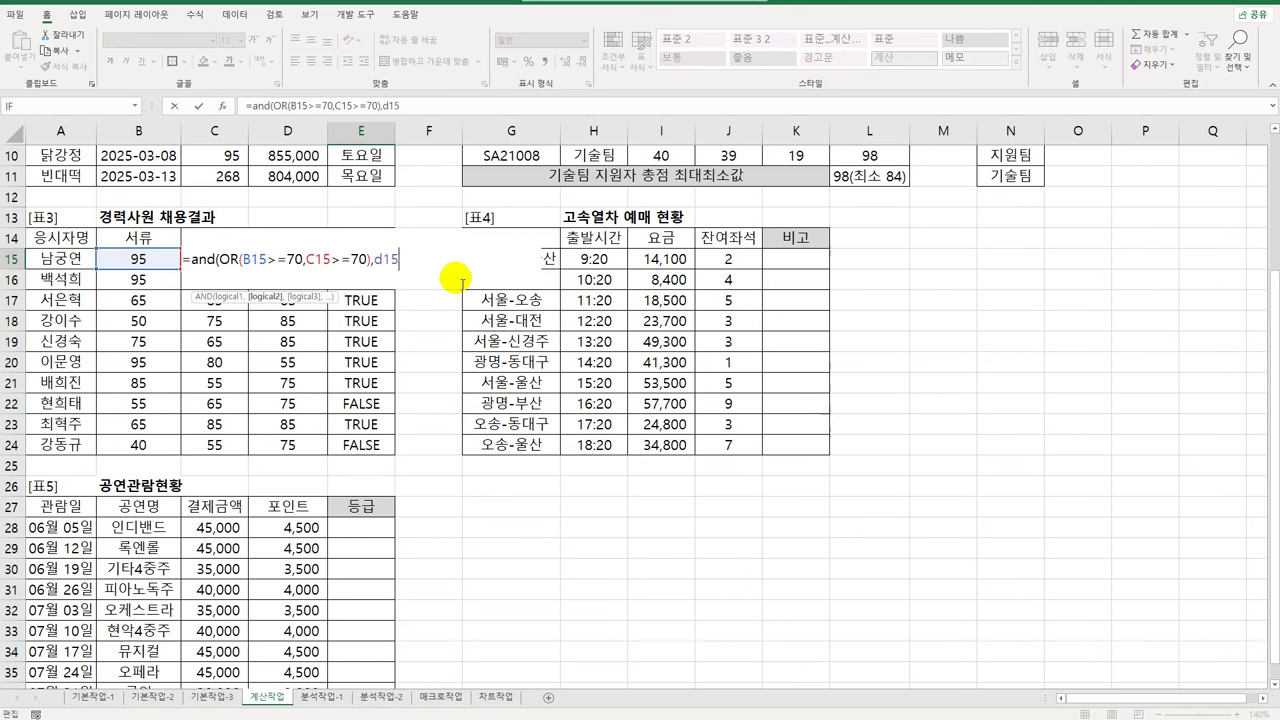
{"action": "type", "text": ">=80)"}
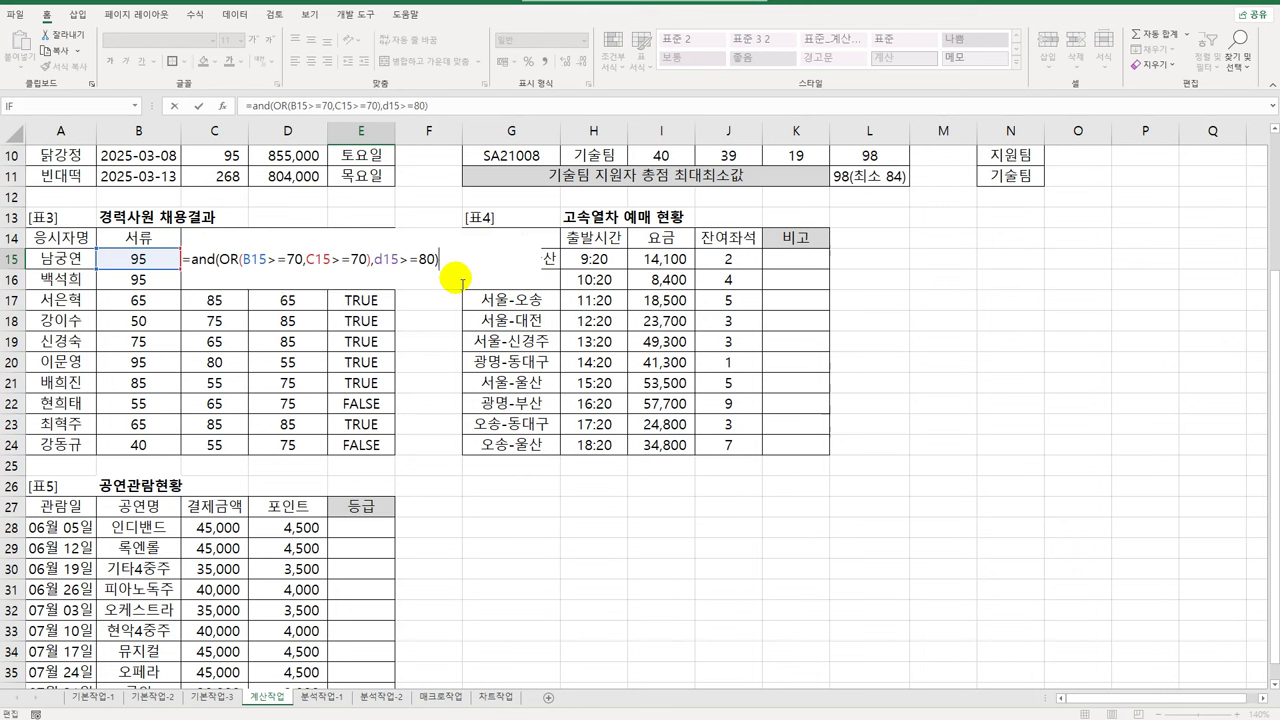
{"action": "key", "text": "ctrl+Return"}
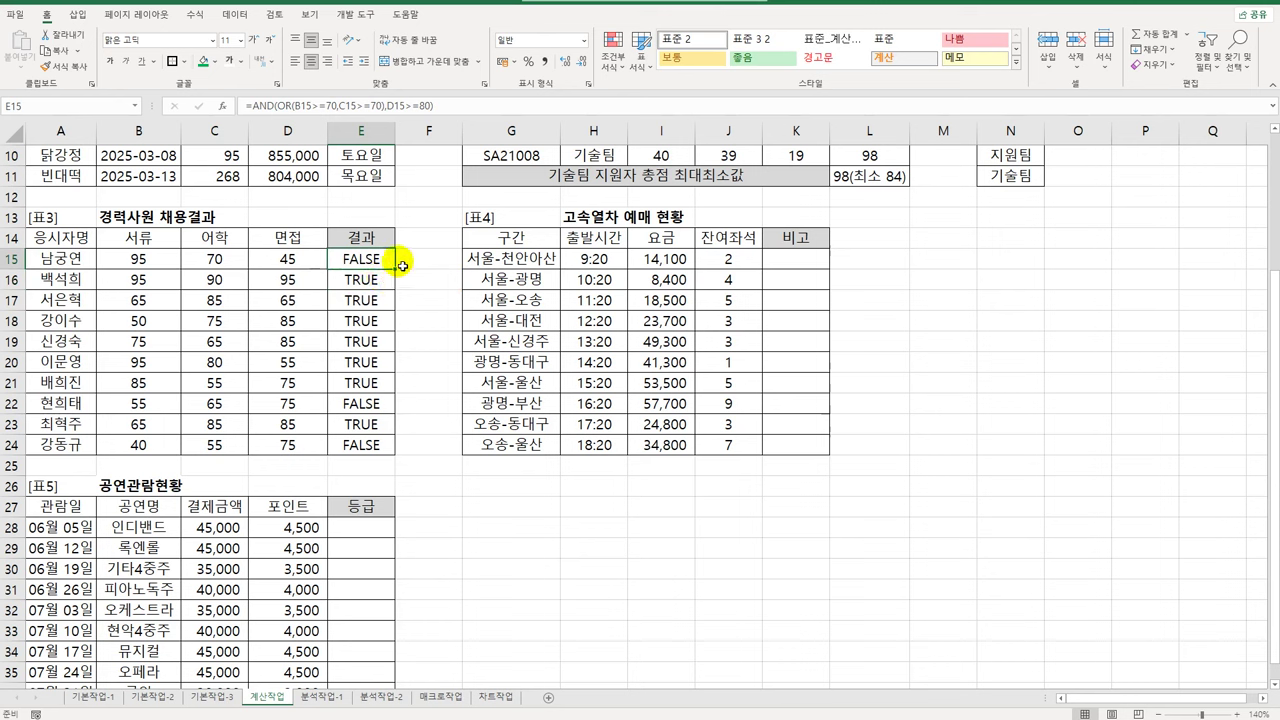
{"action": "left_click_drag", "start_coordinate": [395, 269], "coordinate": [397, 457]}
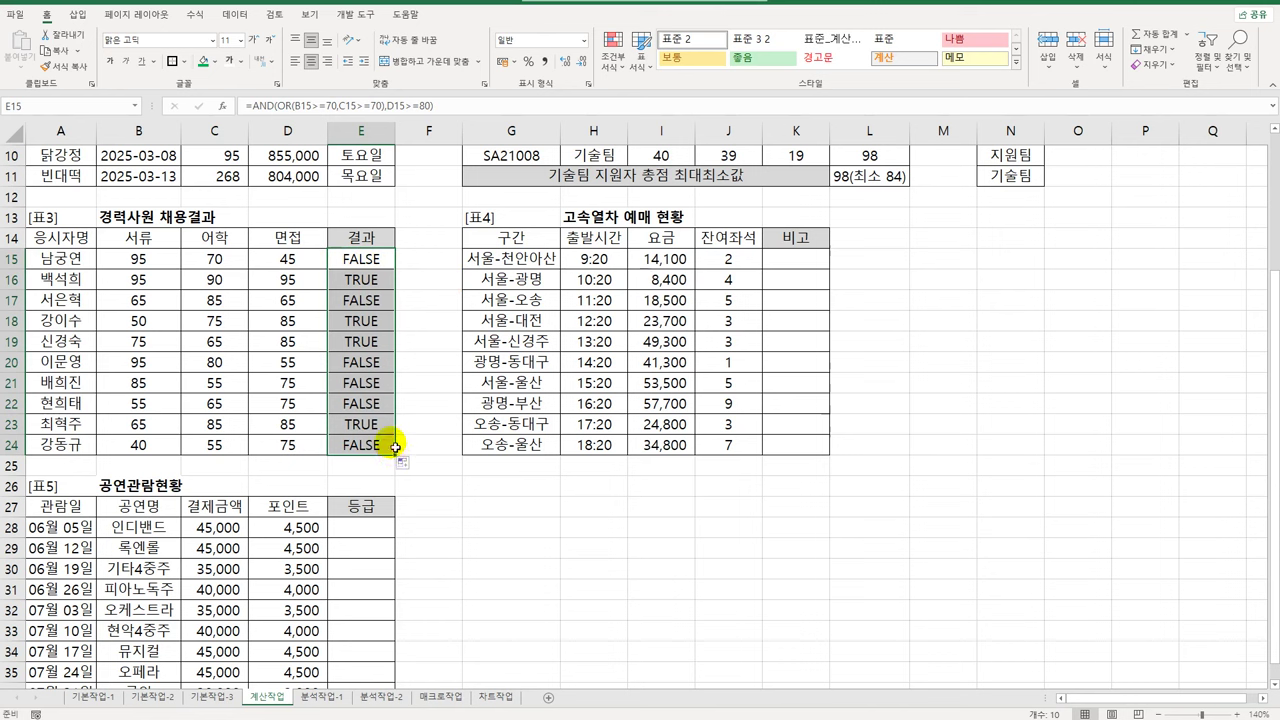
Step: Nest the E15 formula in an IF that returns "합격" when true and "불합격" otherwise, and fill it down to E24
{"action": "left_click", "coordinate": [371, 261]}
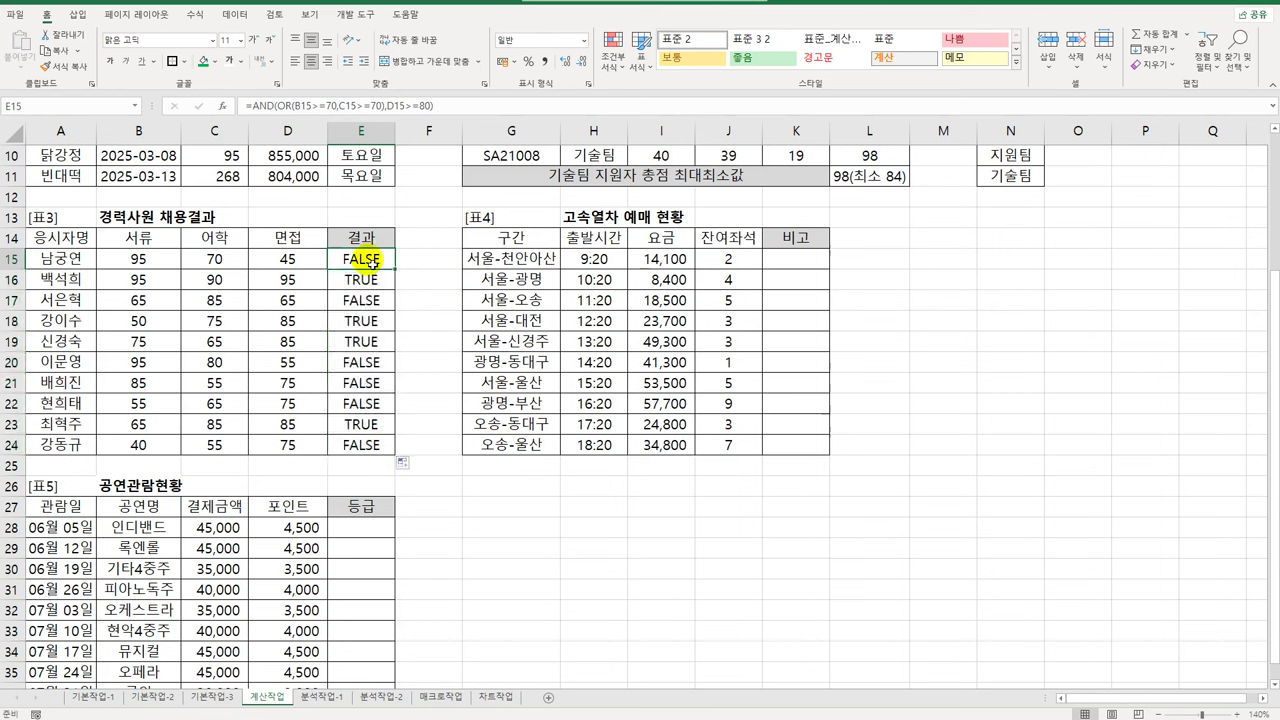
{"action": "double_click", "coordinate": [371, 261]}
{"action": "left_click", "coordinate": [192, 262]}
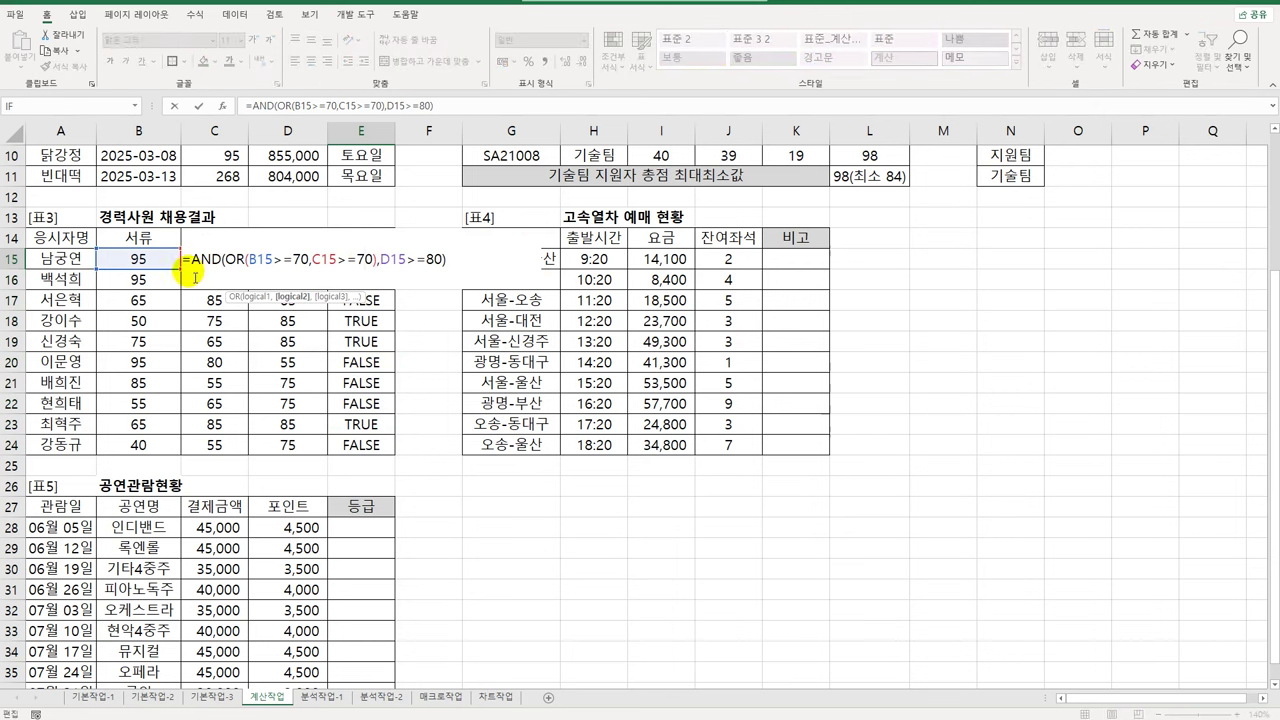
{"action": "type", "text": "IF("}
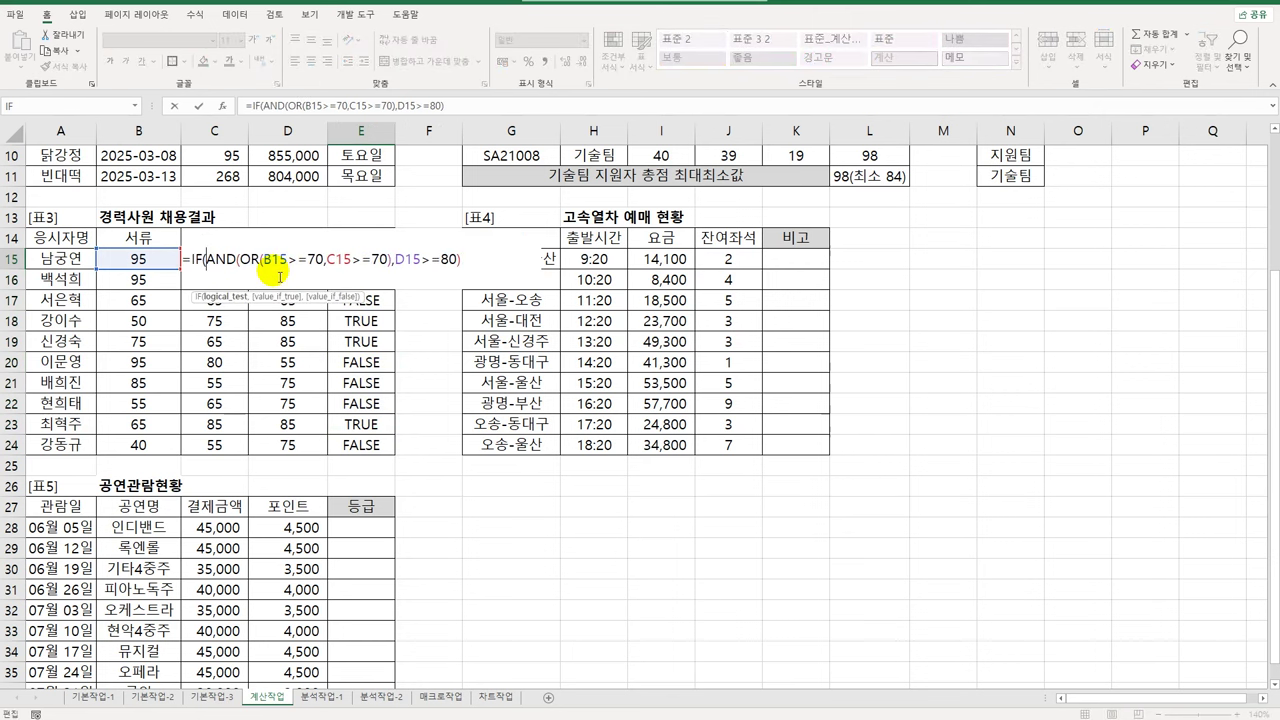
{"action": "type", "text": ","}
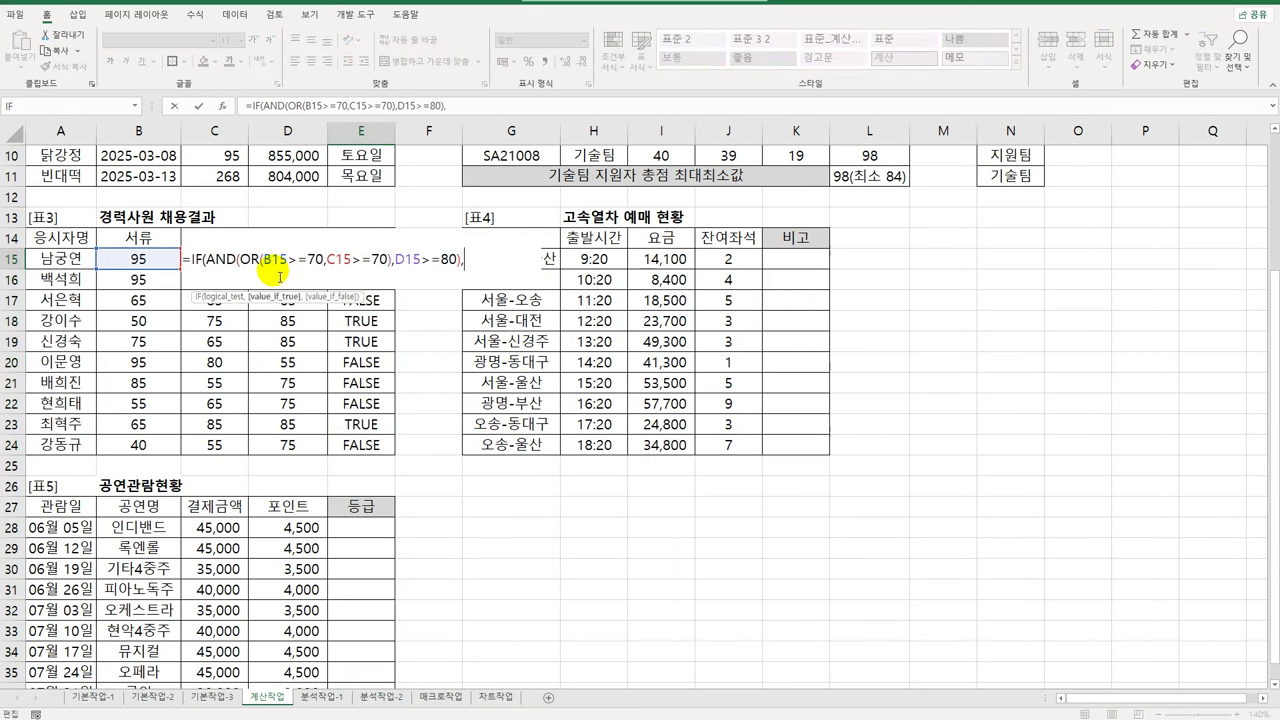
{"action": "type", "text": "\"합격\",\"qnf"}
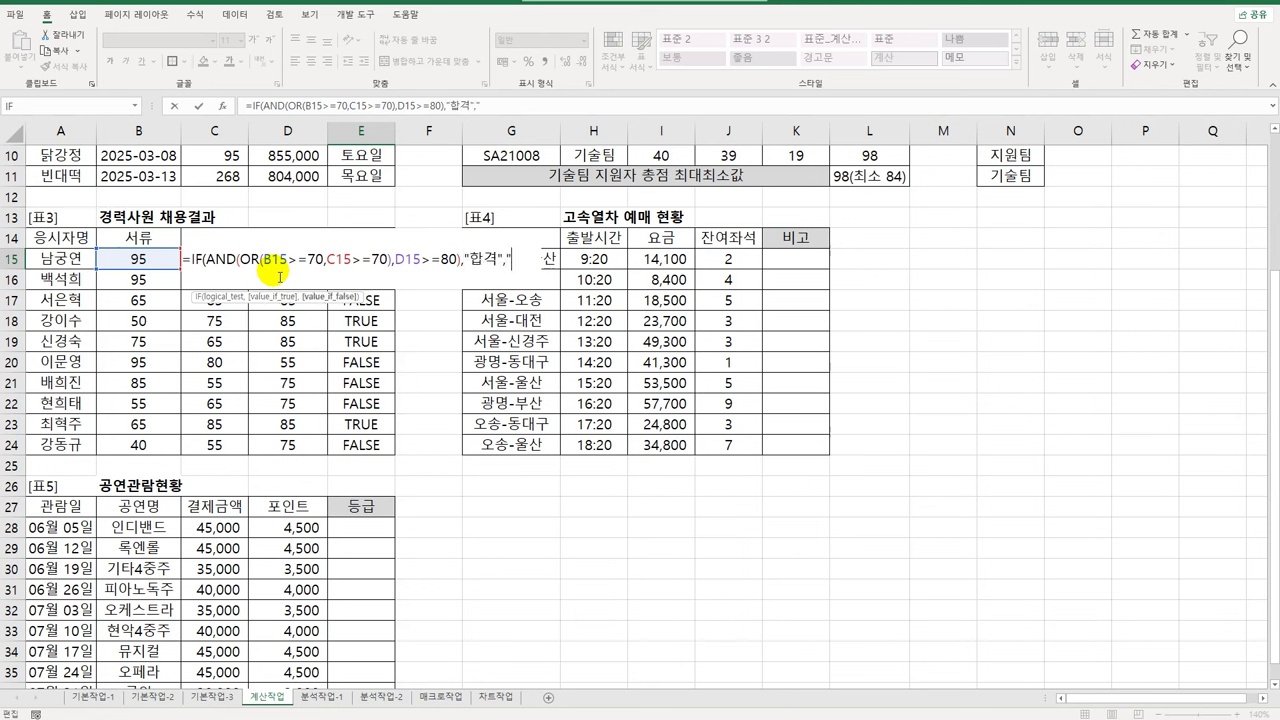
{"action": "key", "text": "BackSpace"}
{"action": "key", "text": "BackSpace"}
{"action": "key", "text": "BackSpace"}
{"action": "type", "text": "불합격\")"}
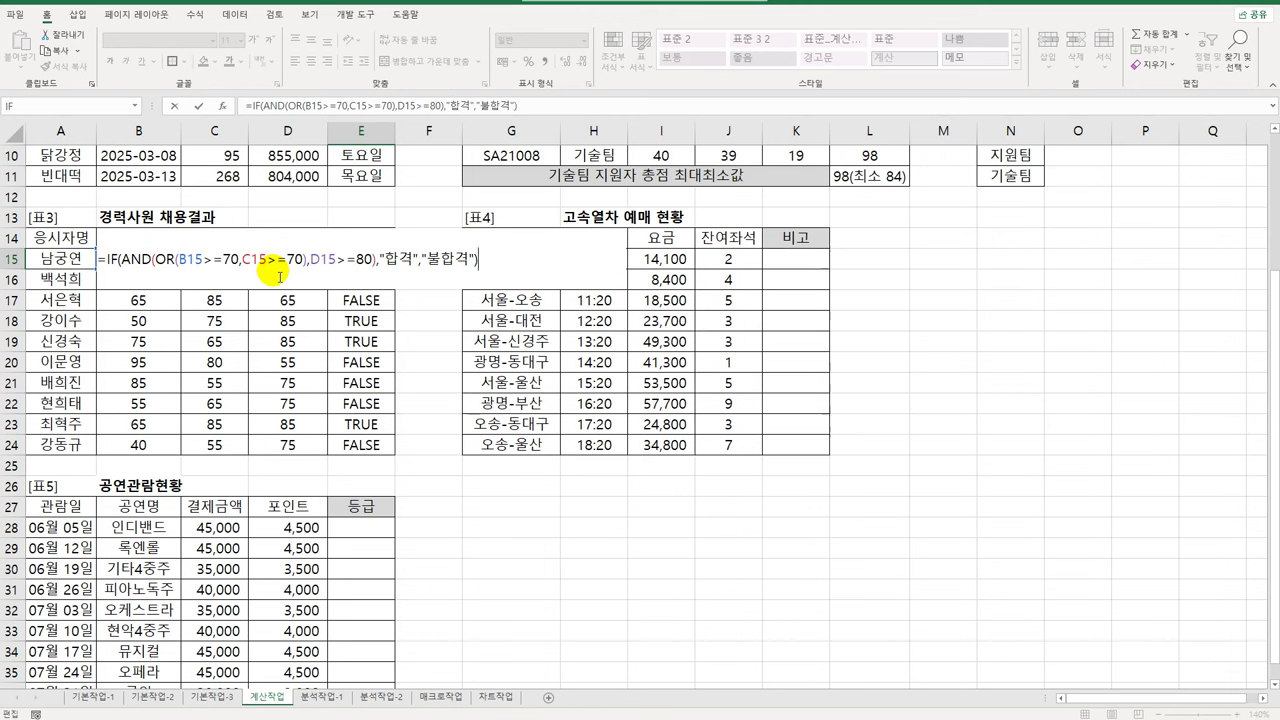
{"action": "key", "text": "Return"}
{"action": "left_click", "coordinate": [338, 262]}
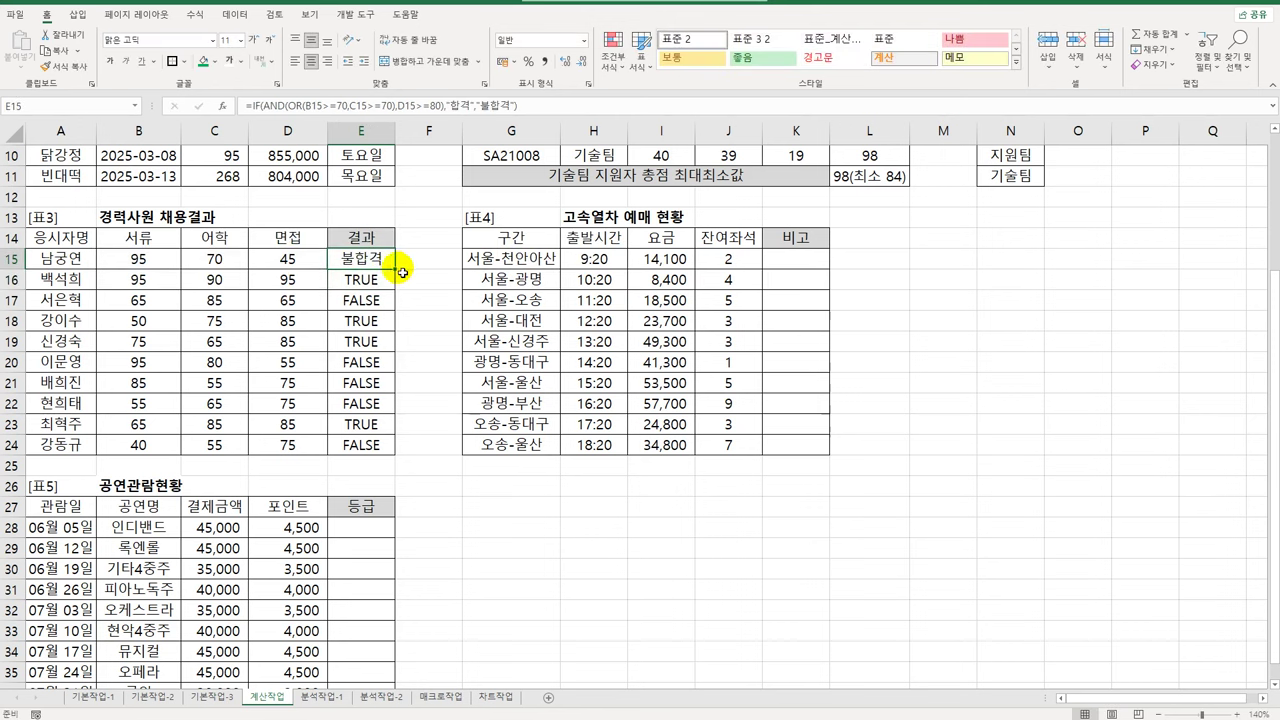
{"action": "left_click_drag", "start_coordinate": [401, 272], "coordinate": [398, 466]}
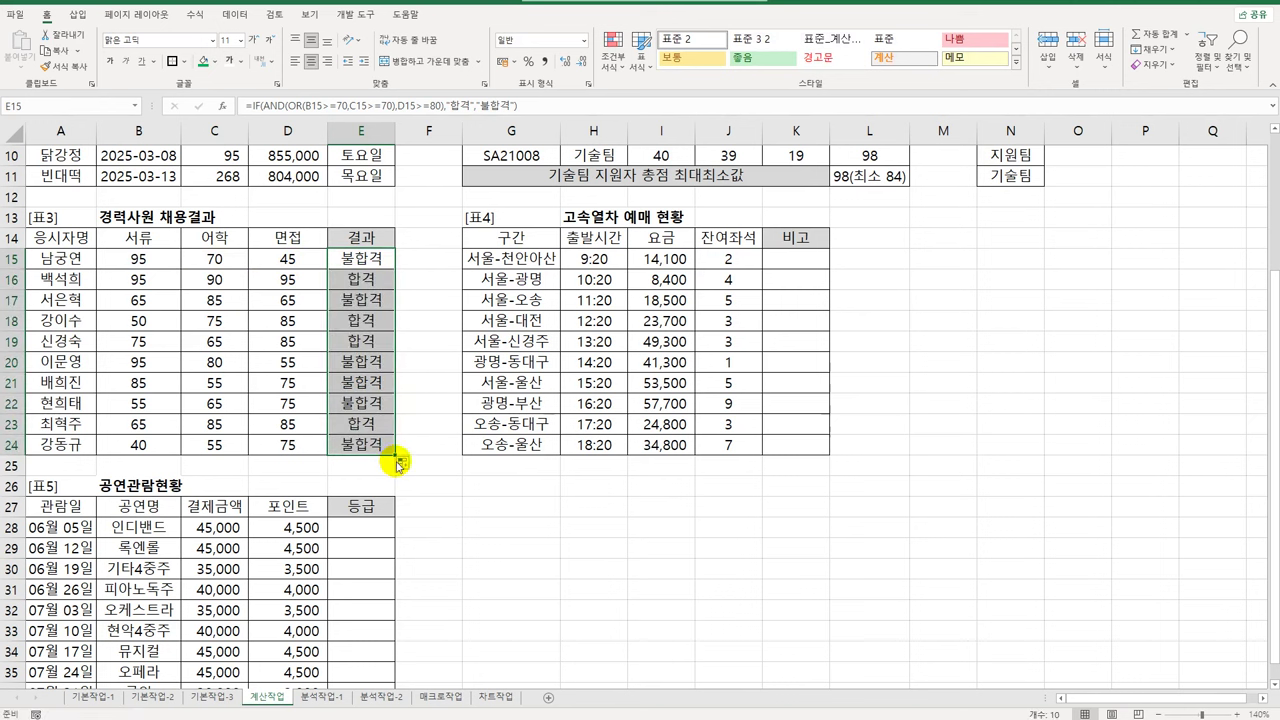
Step: Enter =MAX($I$15:$I$24) in K15 of 표4 and fill it down the 비고 column to K24
{"action": "left_click", "coordinate": [805, 264]}
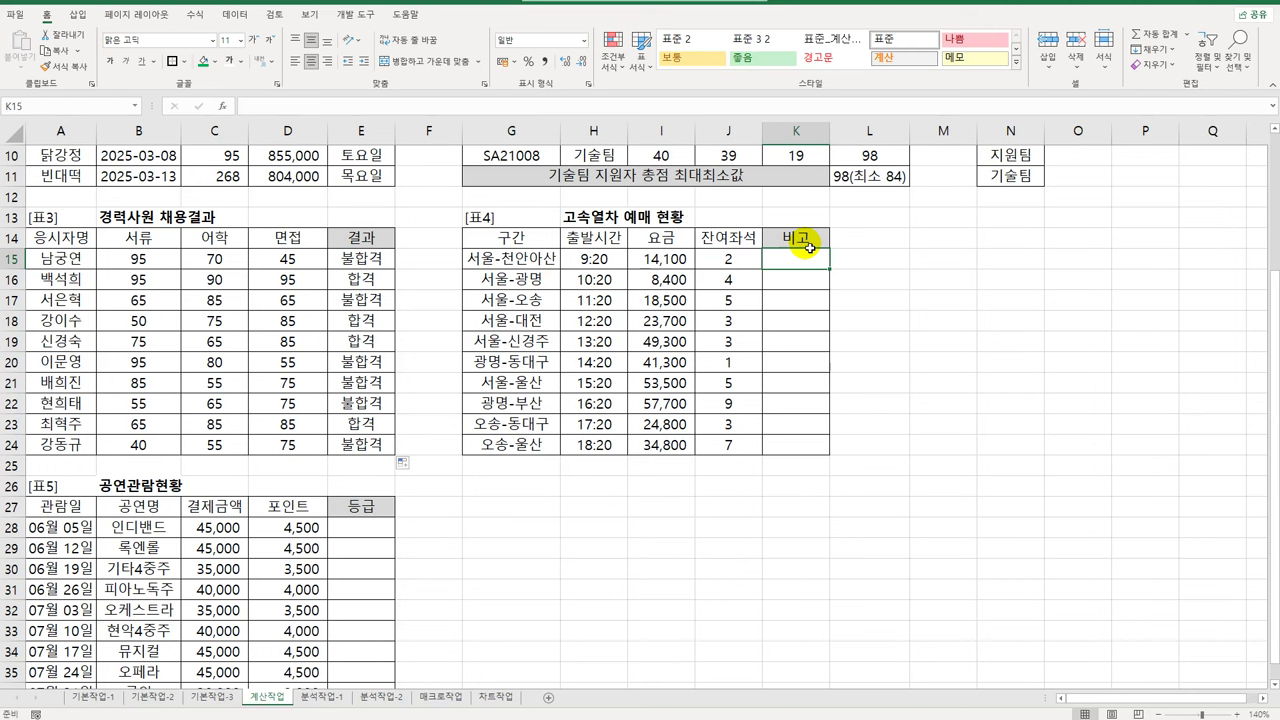
{"action": "type", "text": "=MAX("}
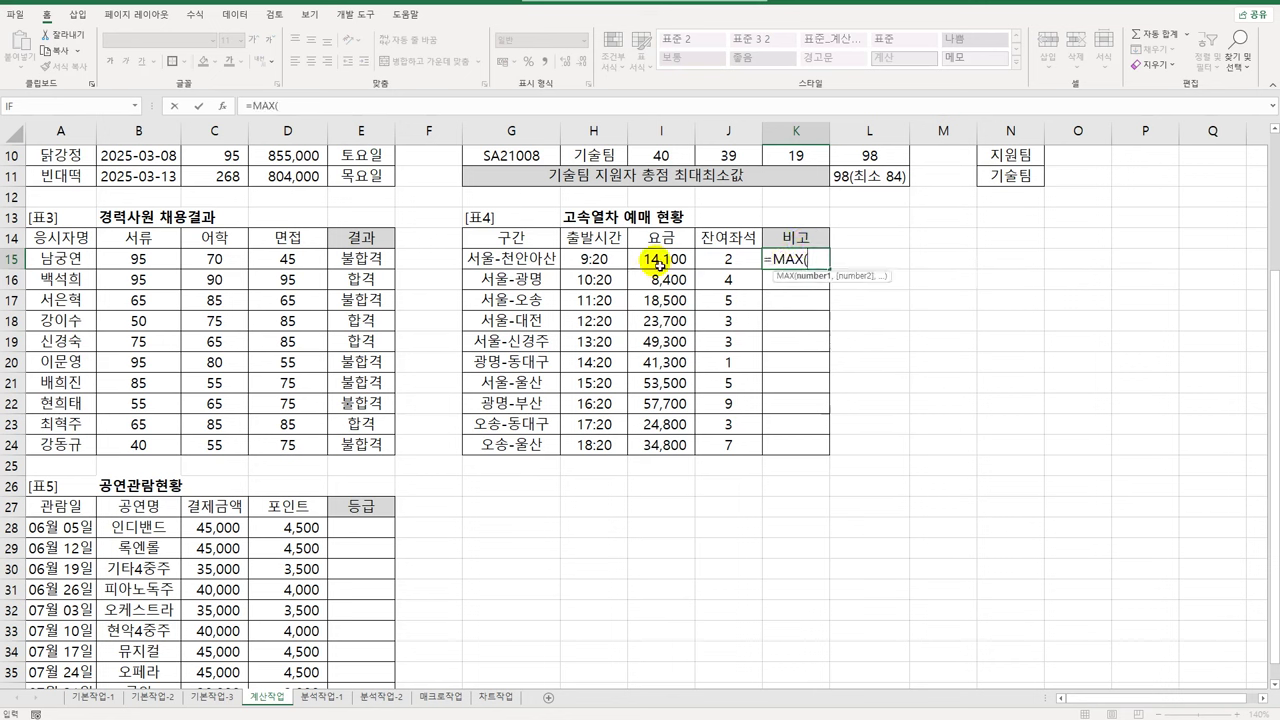
{"action": "left_click_drag", "start_coordinate": [658, 262], "coordinate": [657, 446]}
{"action": "key", "text": "F4"}
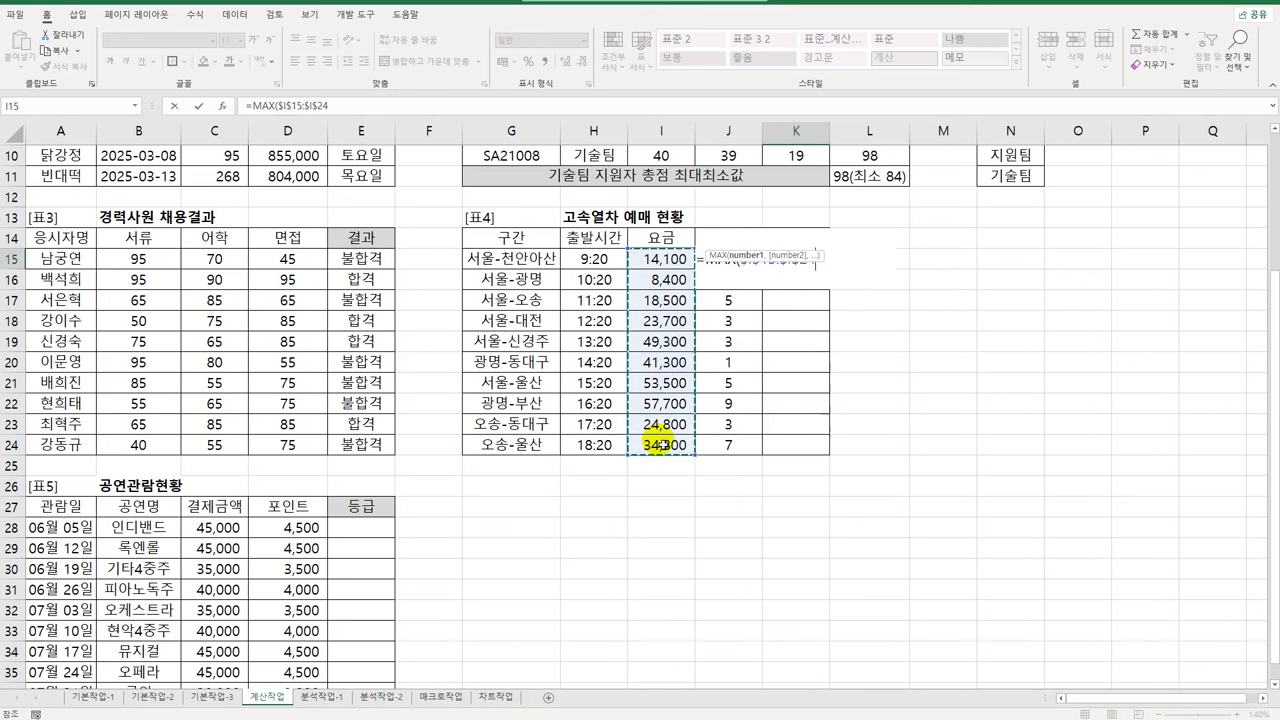
{"action": "key", "text": "ctrl+Return"}
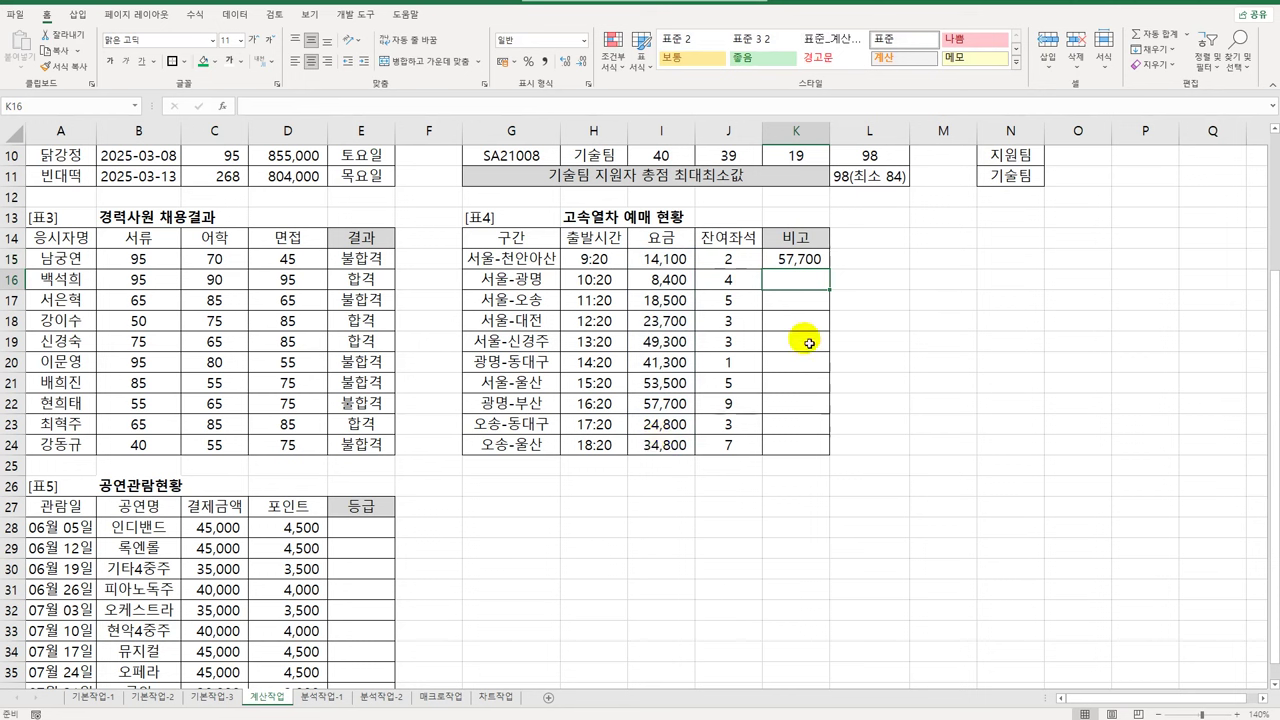
{"action": "left_click_drag", "start_coordinate": [832, 271], "coordinate": [820, 451]}
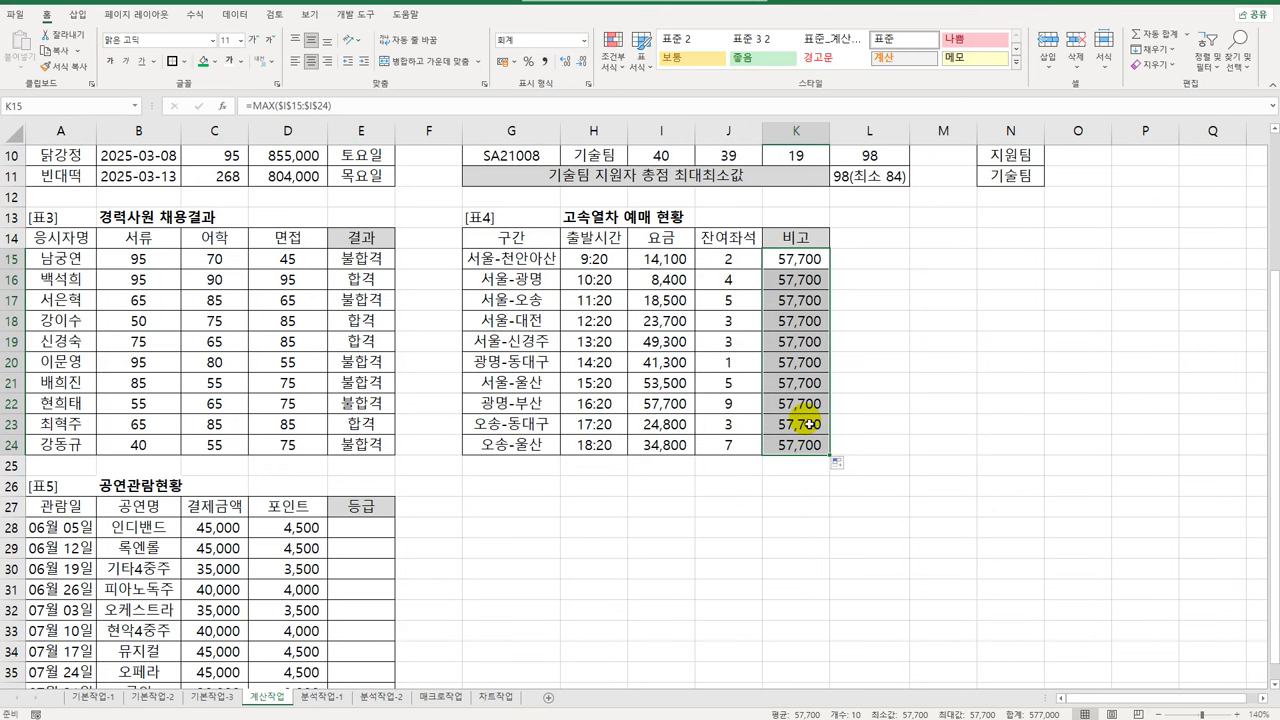
Step: Wrap the K15 MAX formula in 표4 in an IFS testing I15=MAX($I$15:$I$24) and returning "최고요금"
{"action": "double_click", "coordinate": [796, 260]}
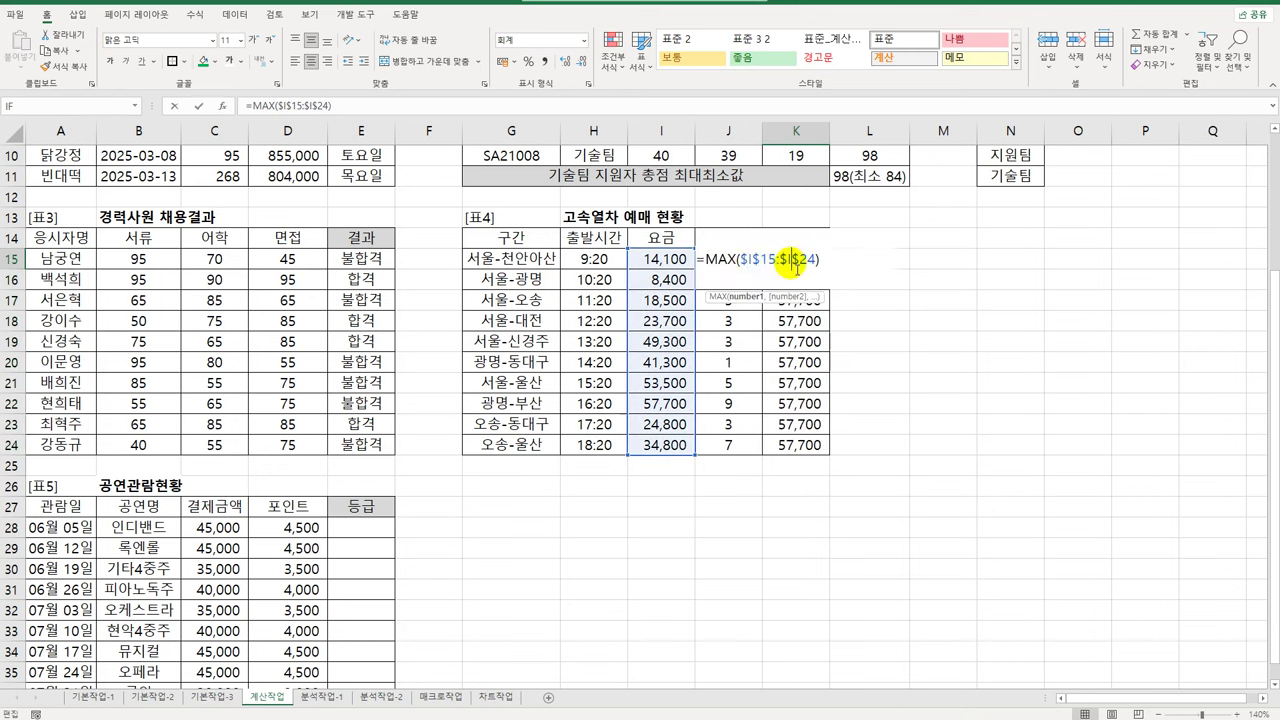
{"action": "left_click", "coordinate": [703, 259]}
{"action": "type", "text": "IFS("}
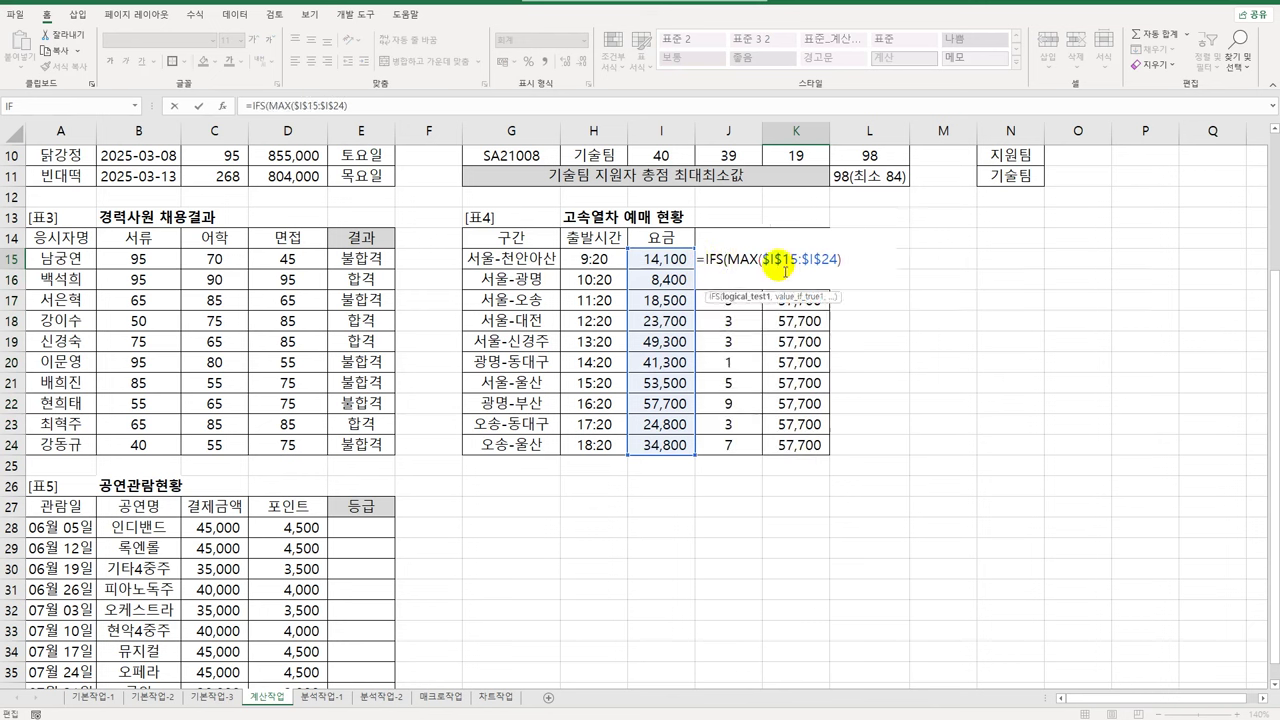
{"action": "left_click", "coordinate": [683, 265]}
{"action": "type", "text": "="}
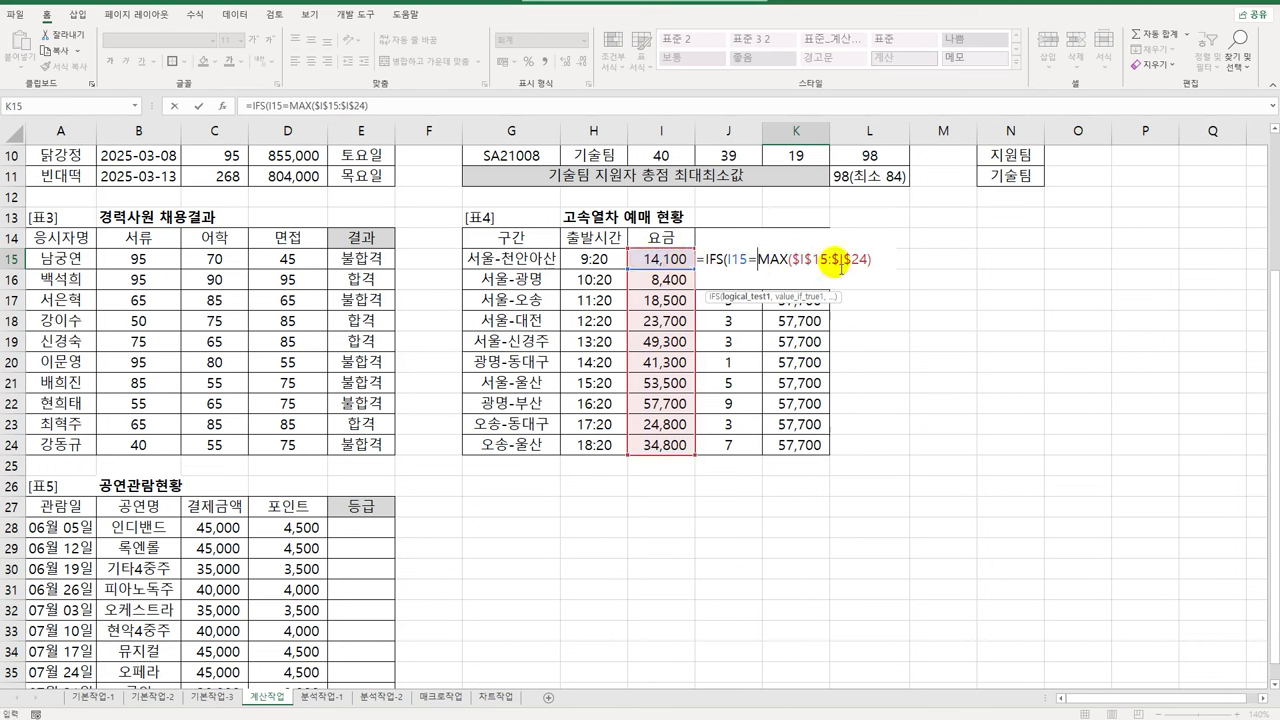
{"action": "left_click", "coordinate": [870, 265]}
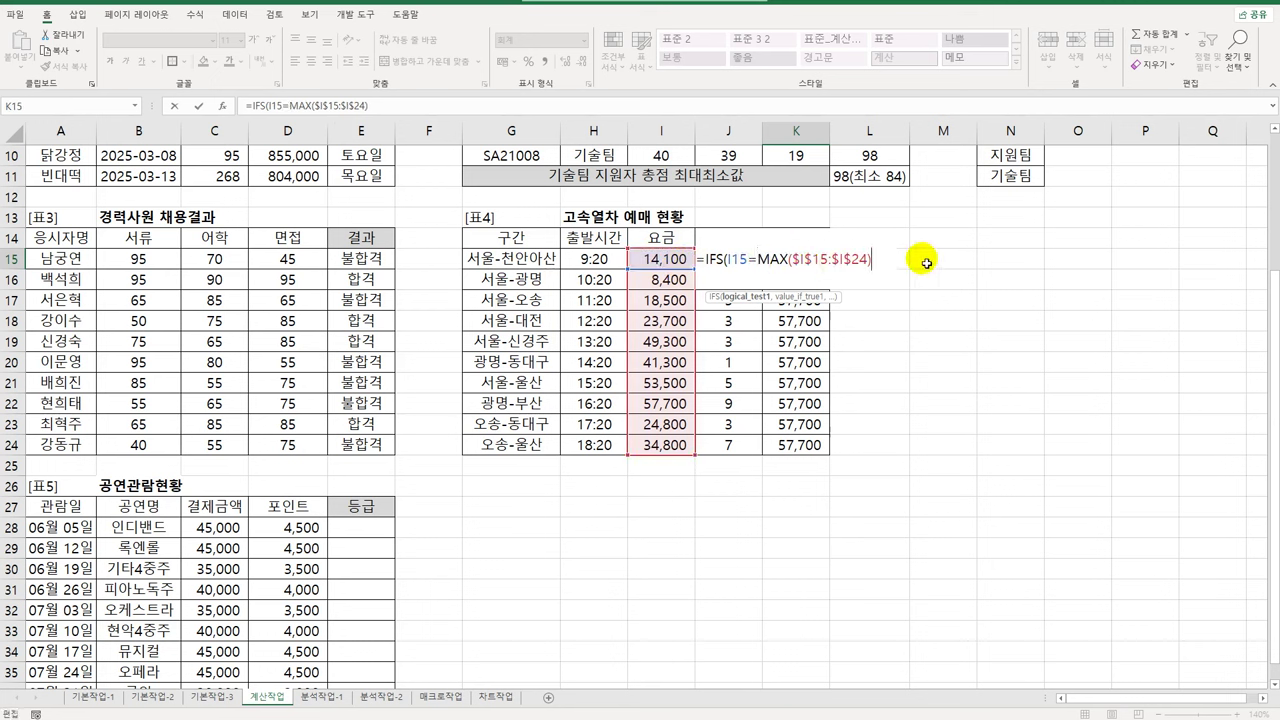
{"action": "type", "text": ",\"최"}
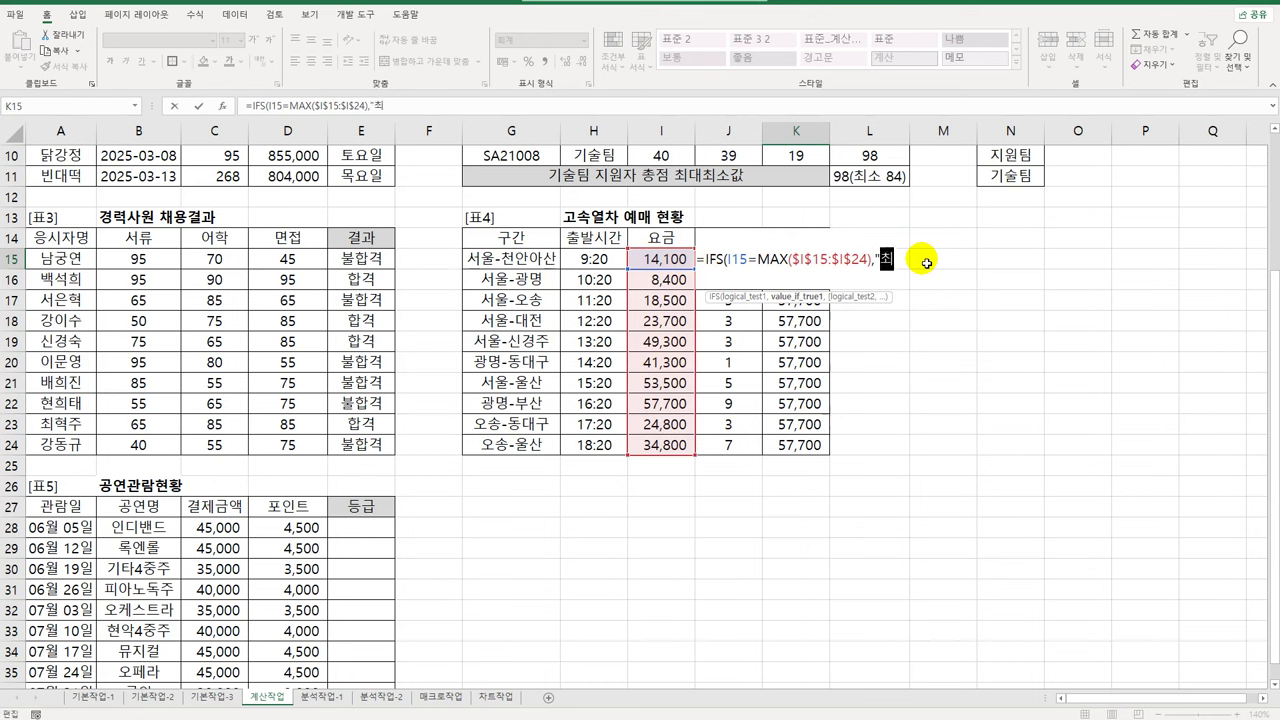
{"action": "type", "text": "고요금\","}
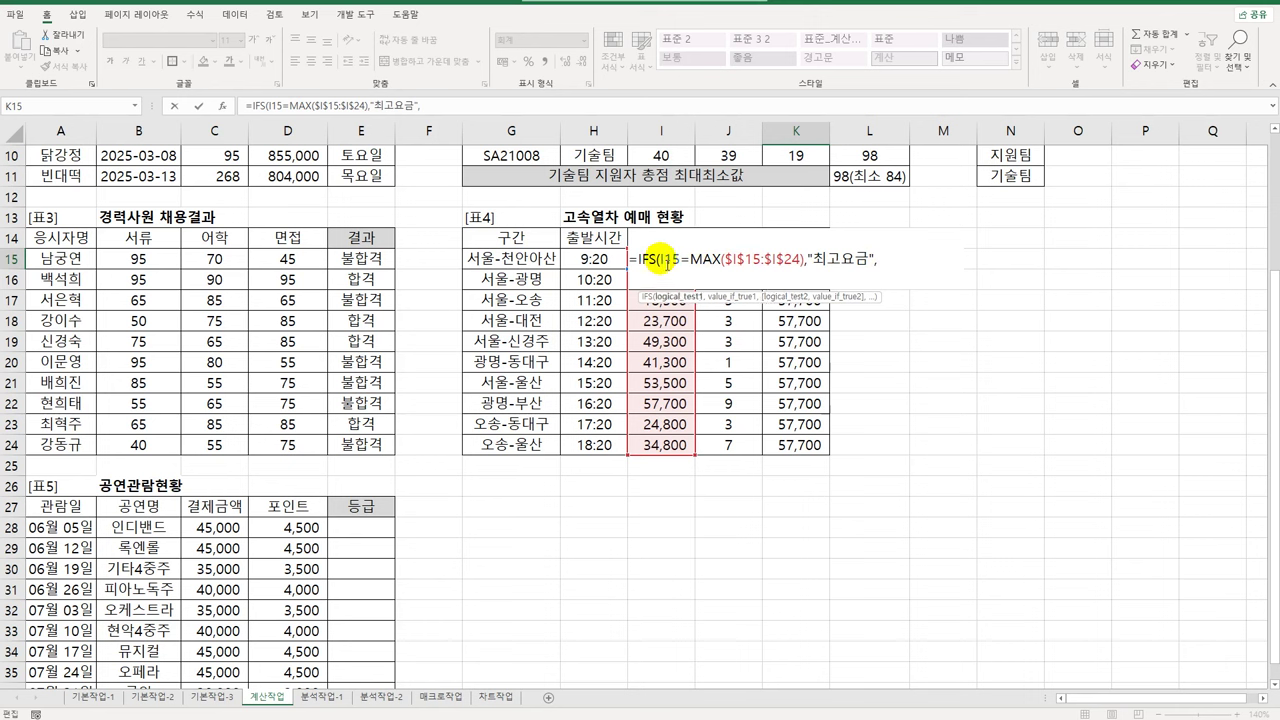
Step: Add a second IFS condition in K15, I15=MIN($I$15:$I$24), returning "최저요금"
{"action": "left_click_drag", "start_coordinate": [660, 262], "coordinate": [878, 268]}
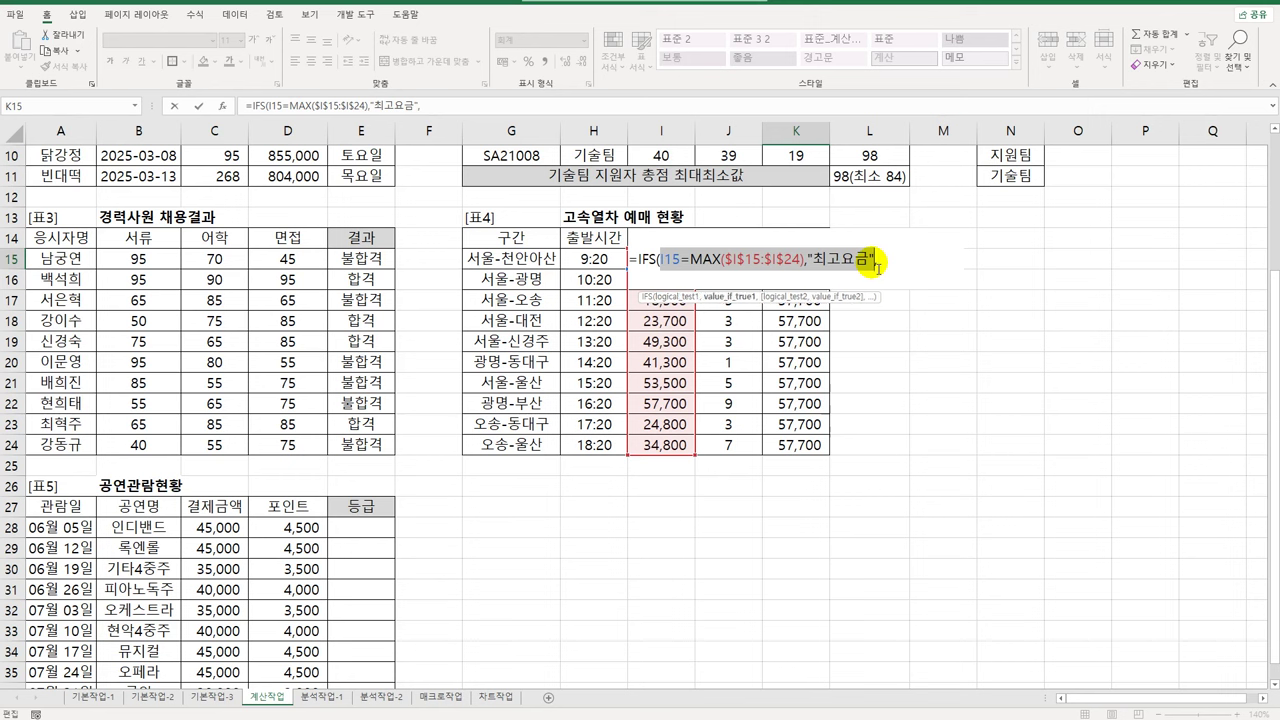
{"action": "key", "text": "ctrl+c"}
{"action": "left_click", "coordinate": [878, 268]}
{"action": "key", "text": "ctrl+v"}
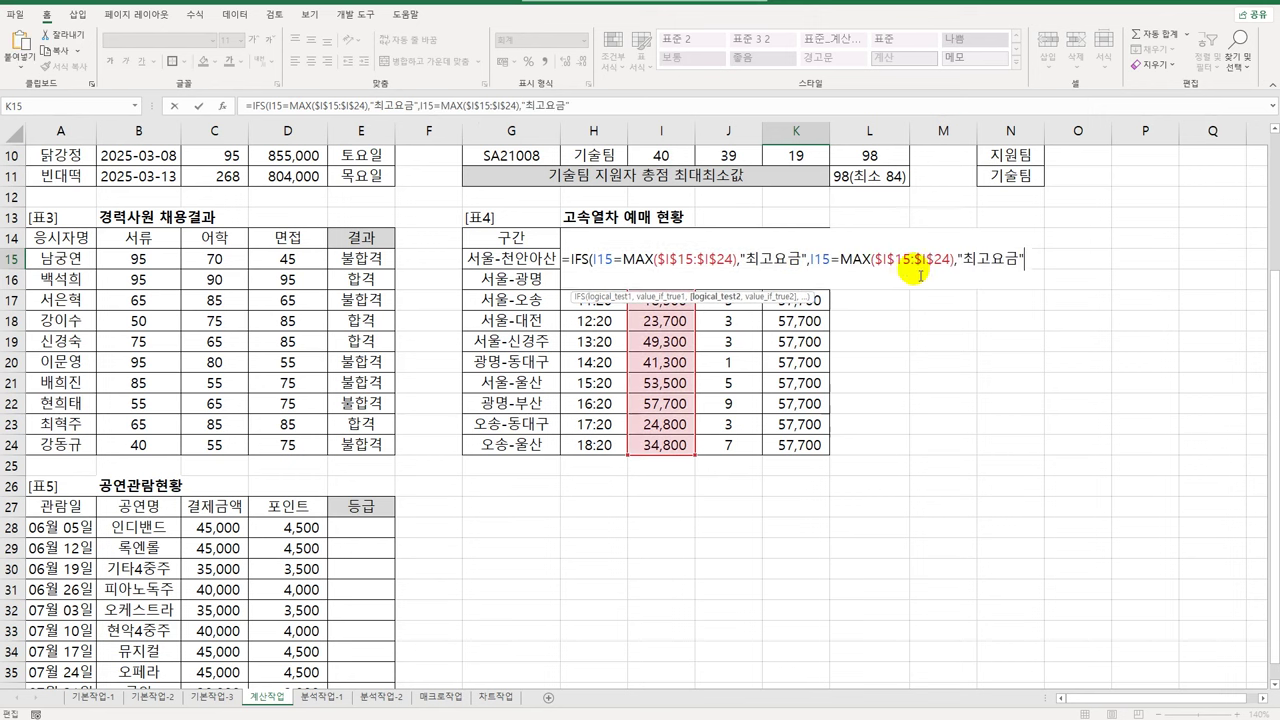
{"action": "double_click", "coordinate": [850, 266]}
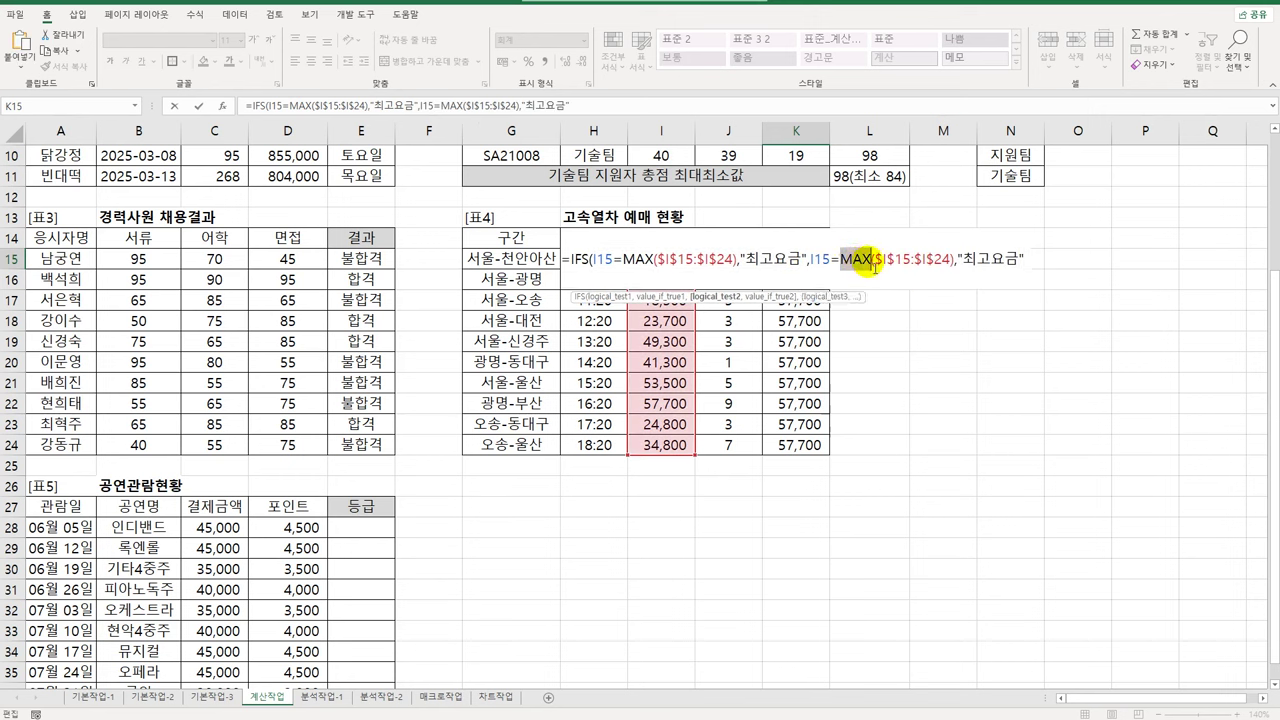
{"action": "type", "text": "MIN"}
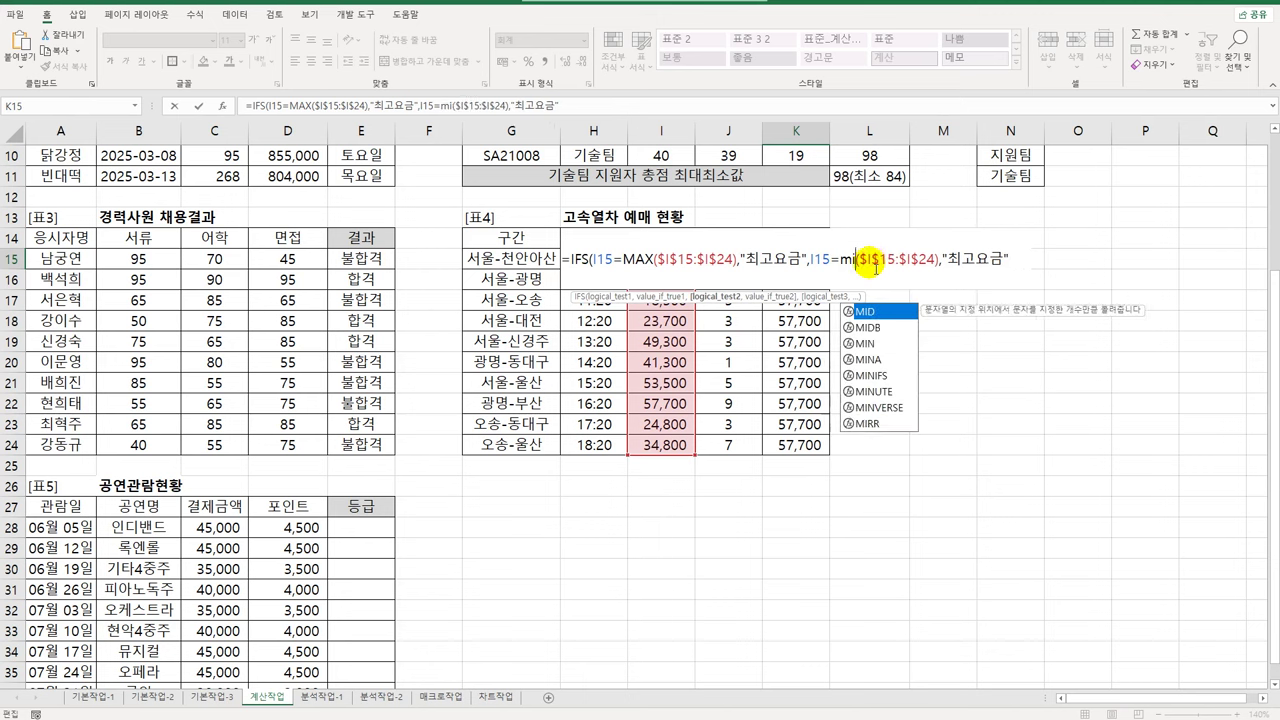
{"action": "left_click_drag", "start_coordinate": [971, 268], "coordinate": [987, 268]}
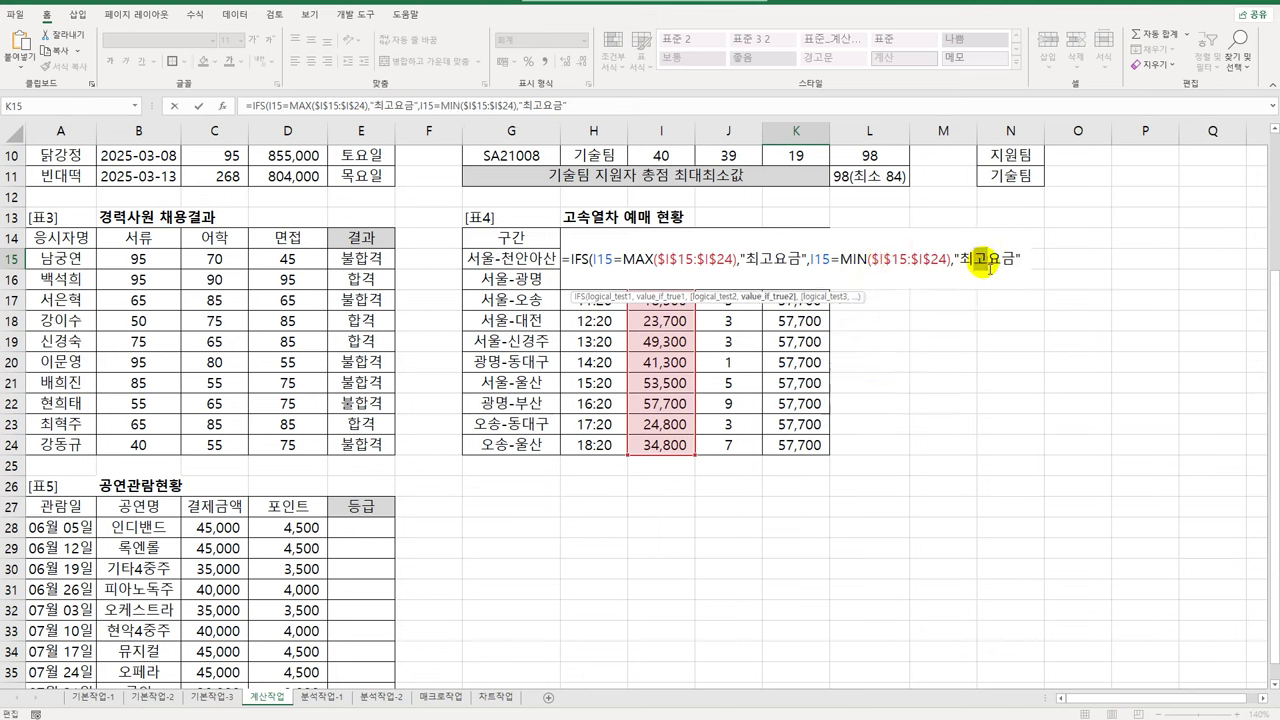
{"action": "type", "text": "저"}
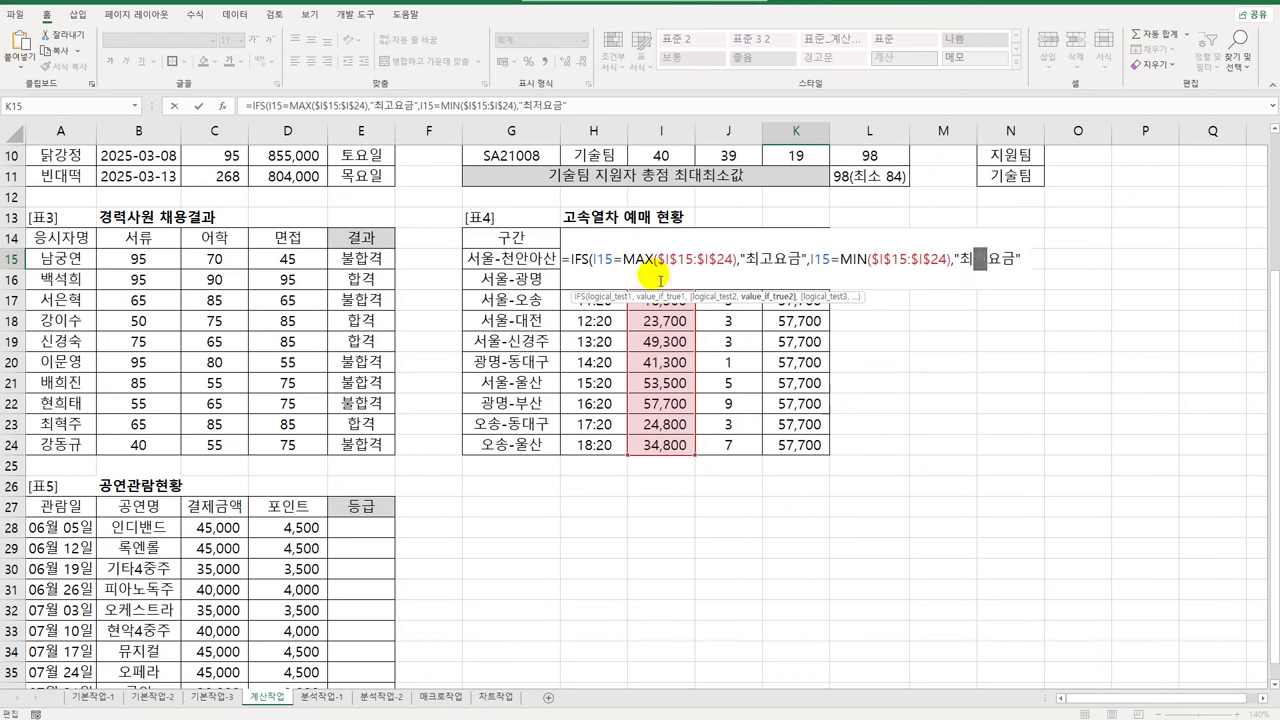
{"action": "left_click", "coordinate": [1029, 264]}
{"action": "type", "text": ","}
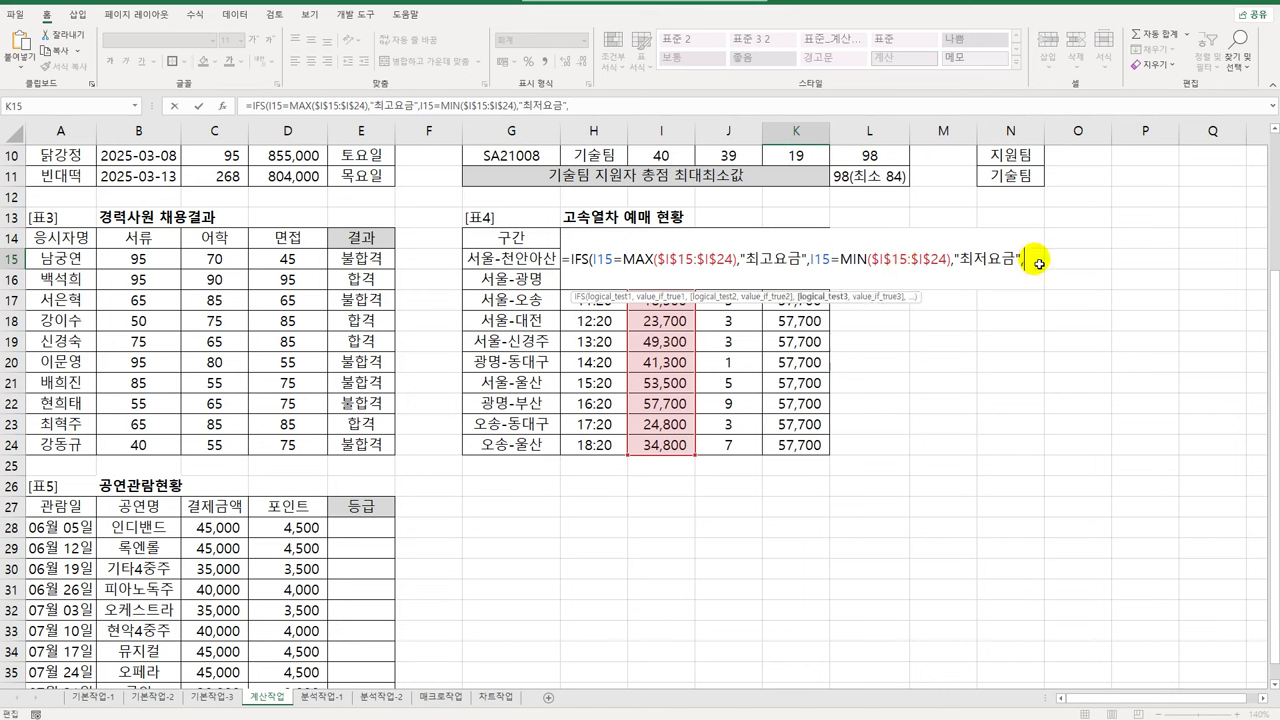
Step: Finish the K15 IFS with TRUE returning an empty string, and fill it down the 비고 column to K24
{"action": "type", "text": "tur"}
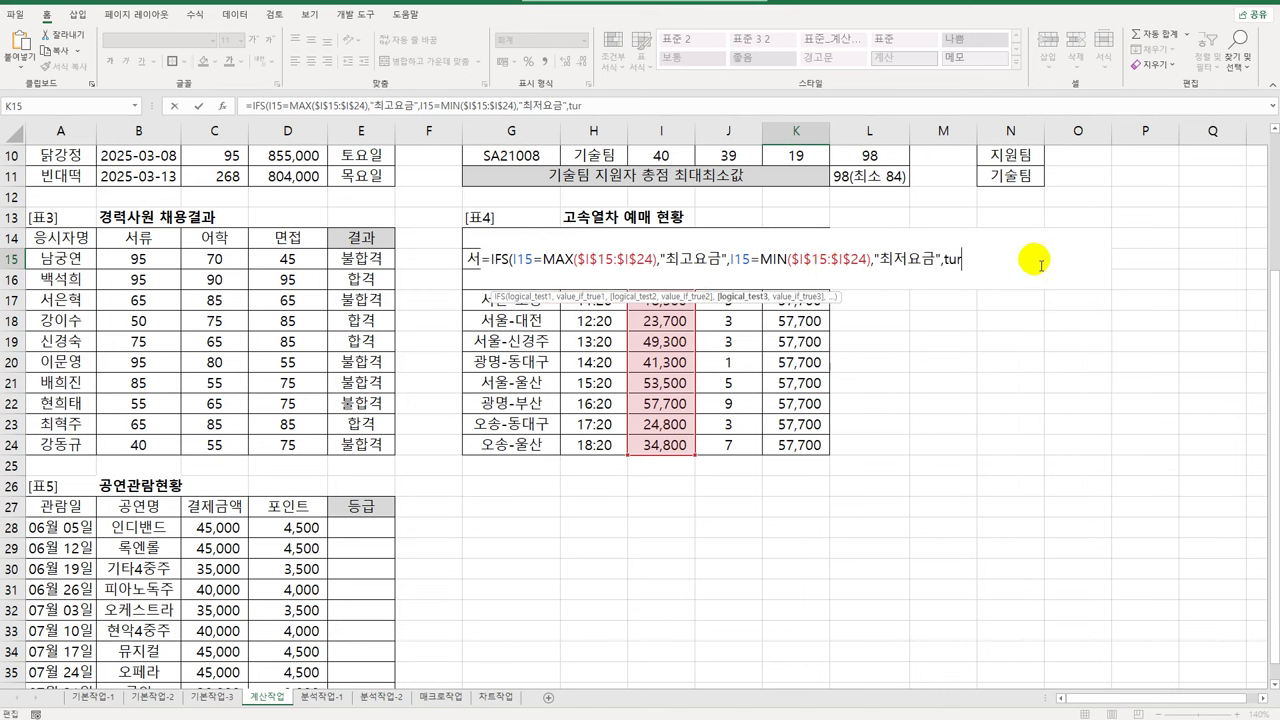
{"action": "key", "text": "BackSpace"}
{"action": "key", "text": "BackSpace"}
{"action": "type", "text": "rue,"}
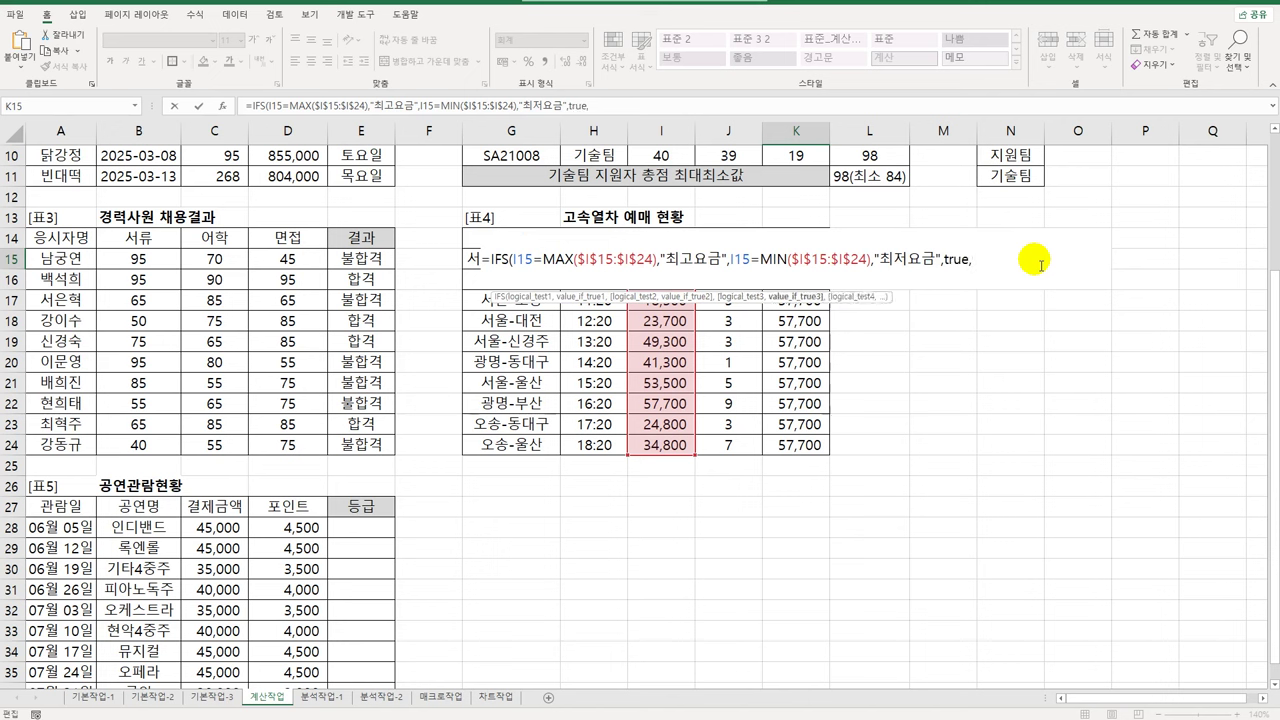
{"action": "type", "text": "\"\")"}
{"action": "key", "text": "ctrl+Return"}
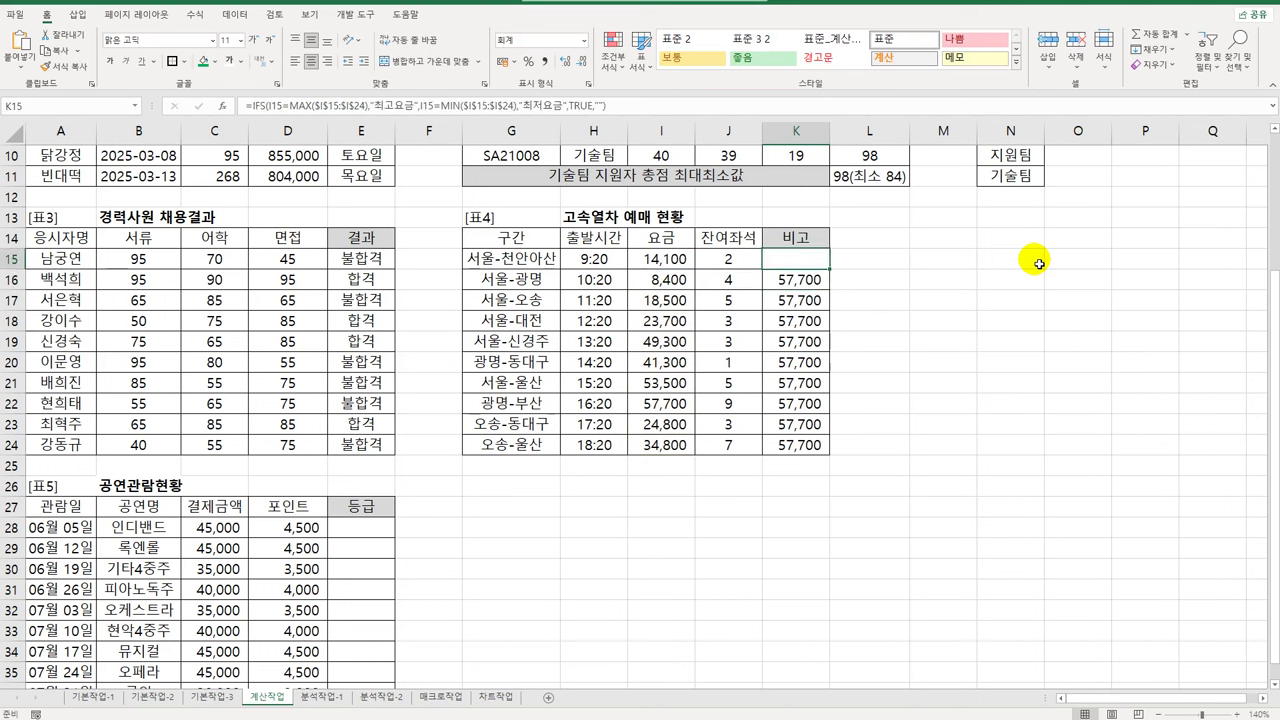
{"action": "left_click_drag", "start_coordinate": [830, 269], "coordinate": [818, 458]}
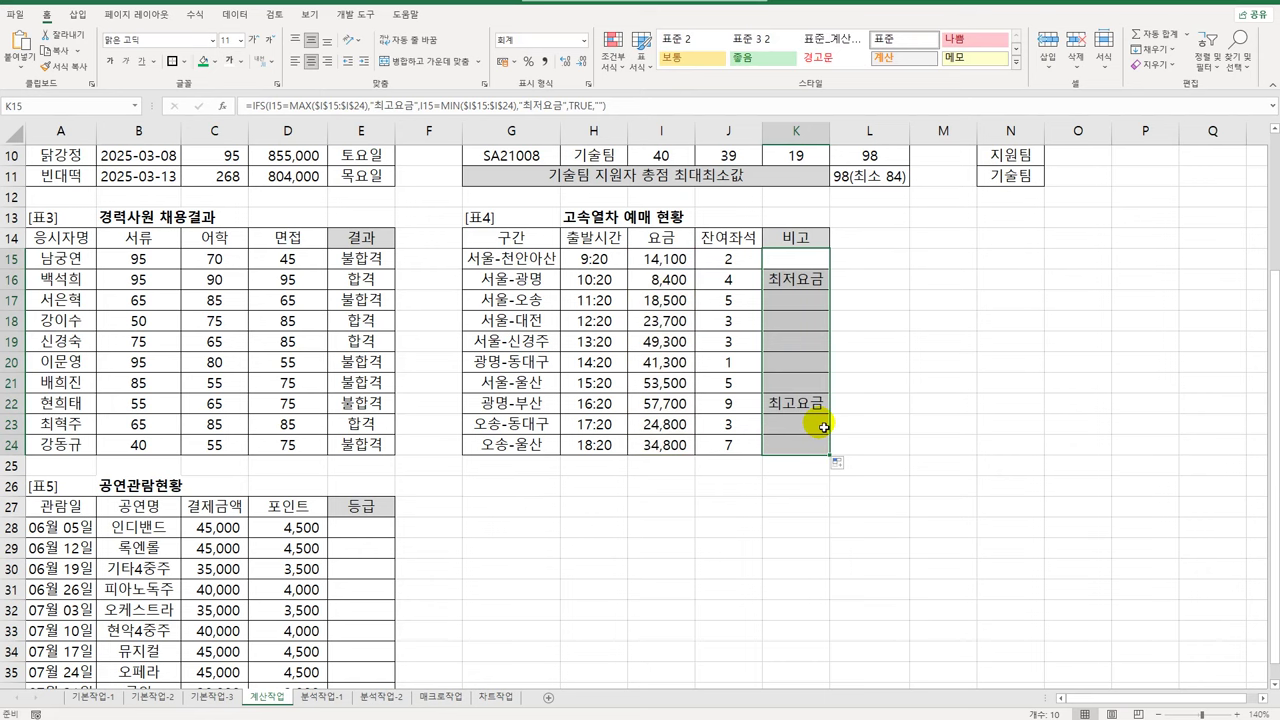
Step: Enter =SUM(D28:D28) in E28 of 표5 and fill it down the 등급 column to E36
{"action": "scroll", "coordinate": [629, 398], "scroll_direction": "down", "scroll_amount": 3}
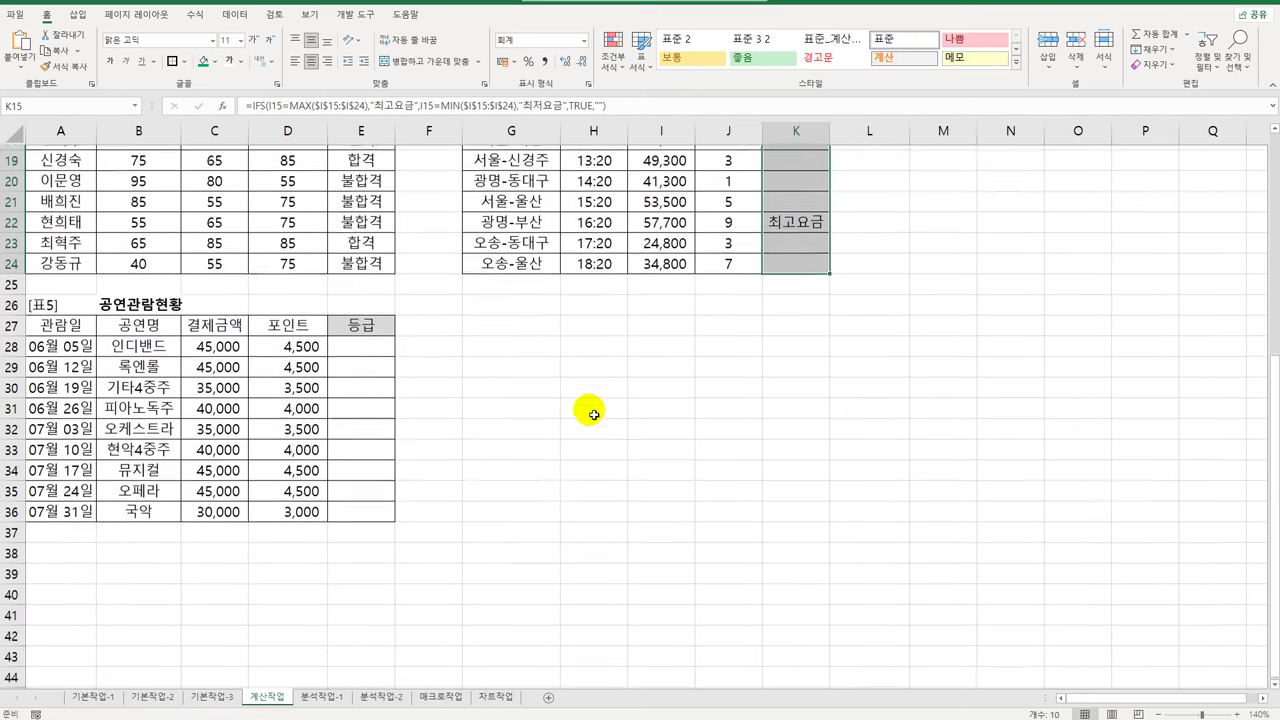
{"action": "left_click", "coordinate": [379, 341]}
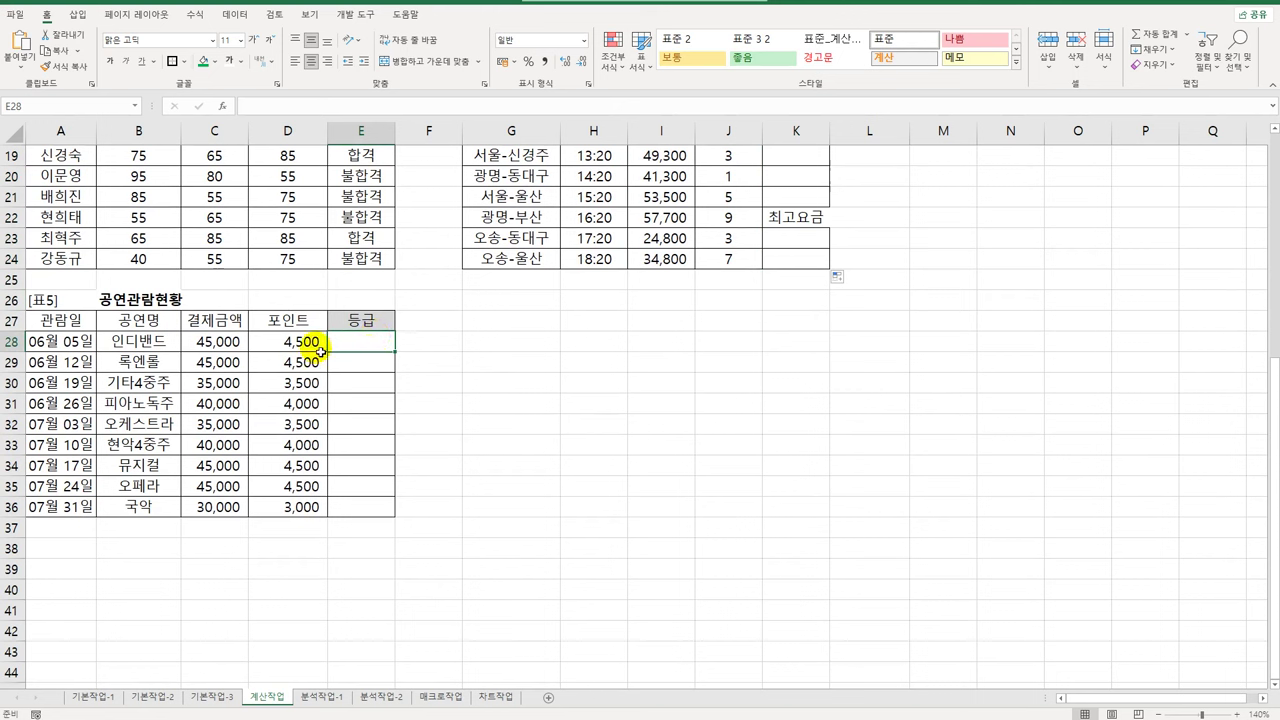
{"action": "type", "text": "=sum("}
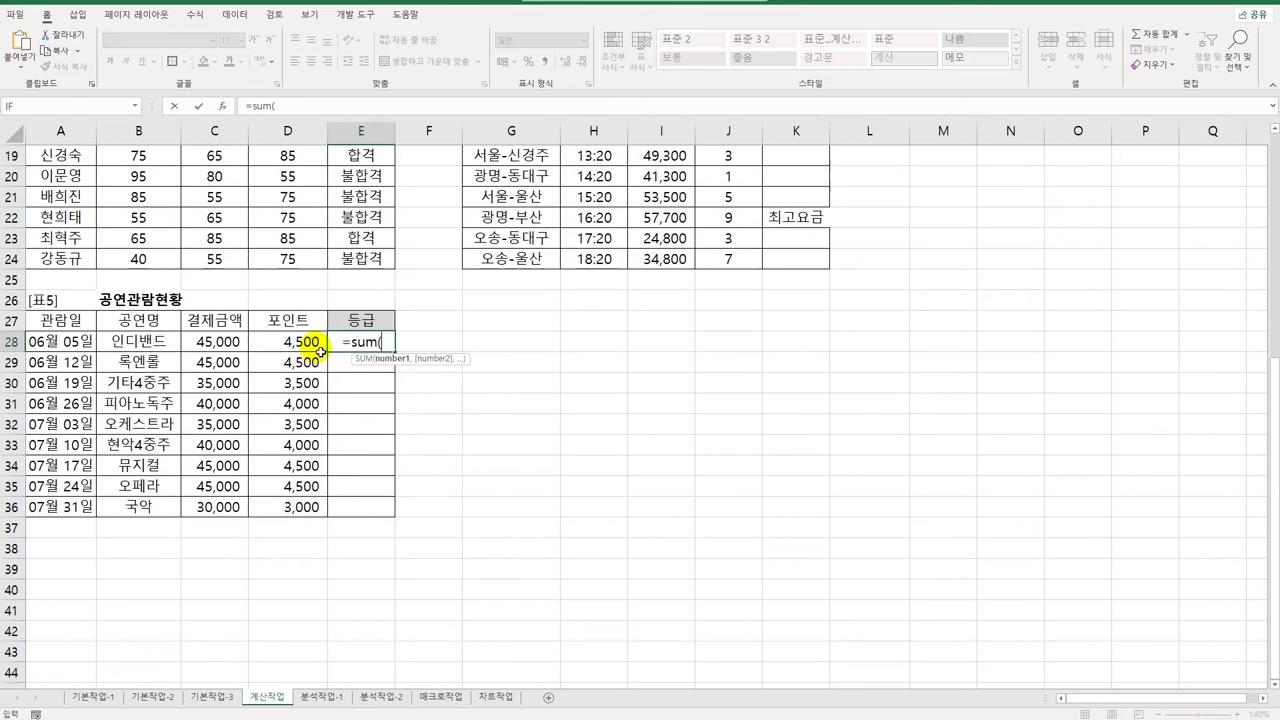
{"action": "left_click", "coordinate": [319, 349]}
{"action": "key", "text": "F8"}
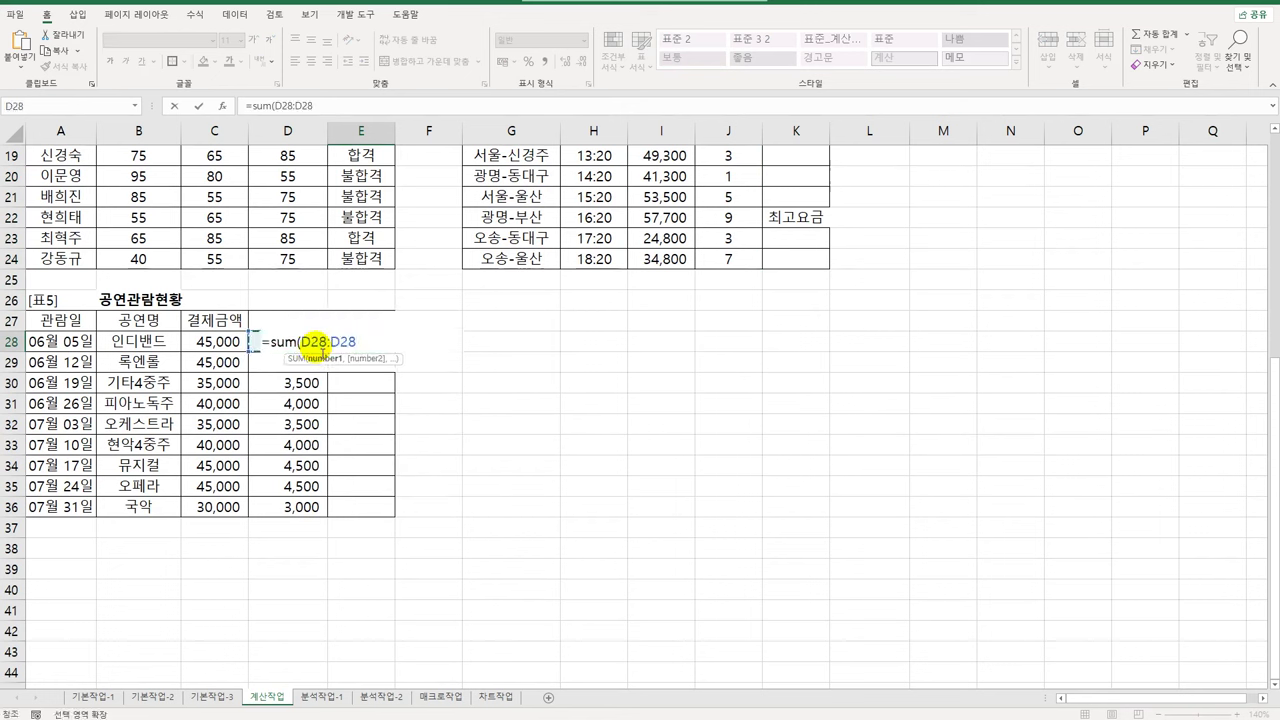
{"action": "type", "text": ")"}
{"action": "key", "text": "ctrl+Return"}
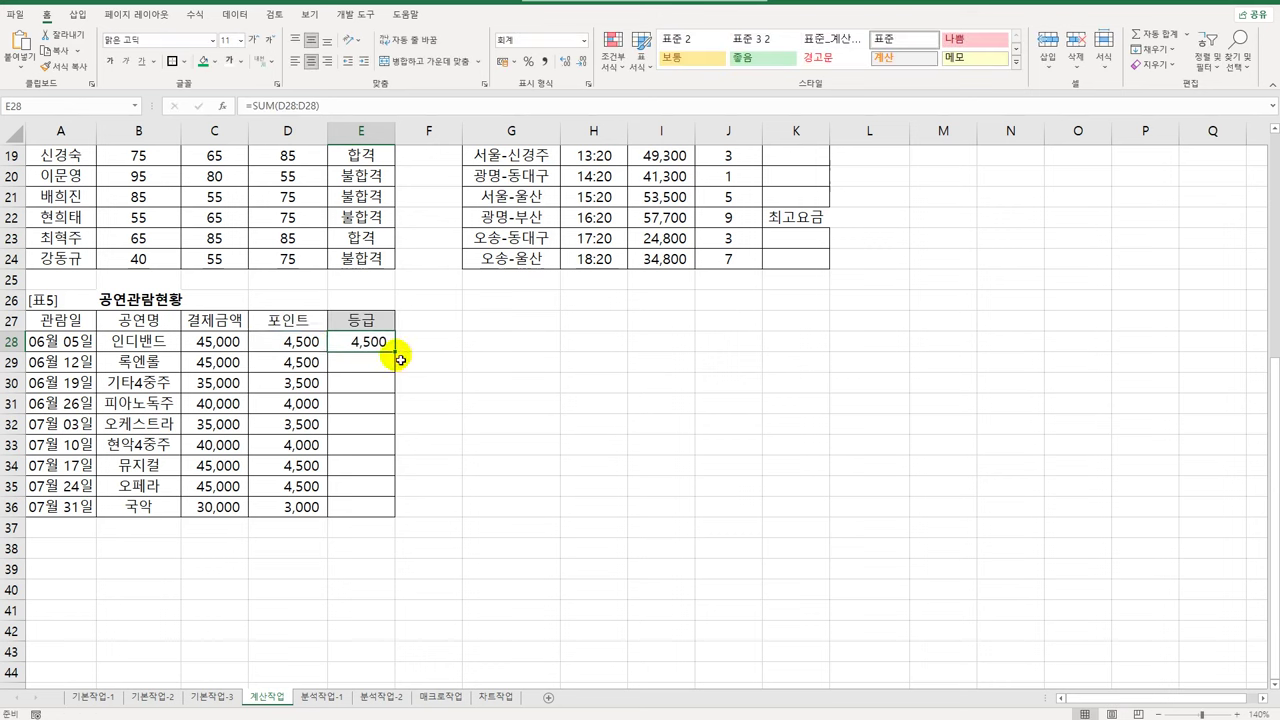
{"action": "left_click_drag", "start_coordinate": [394, 351], "coordinate": [381, 518]}
Step: Make the range start absolute in E28, giving =SUM($D$28:D28), and fill it down to E36
{"action": "double_click", "coordinate": [364, 343]}
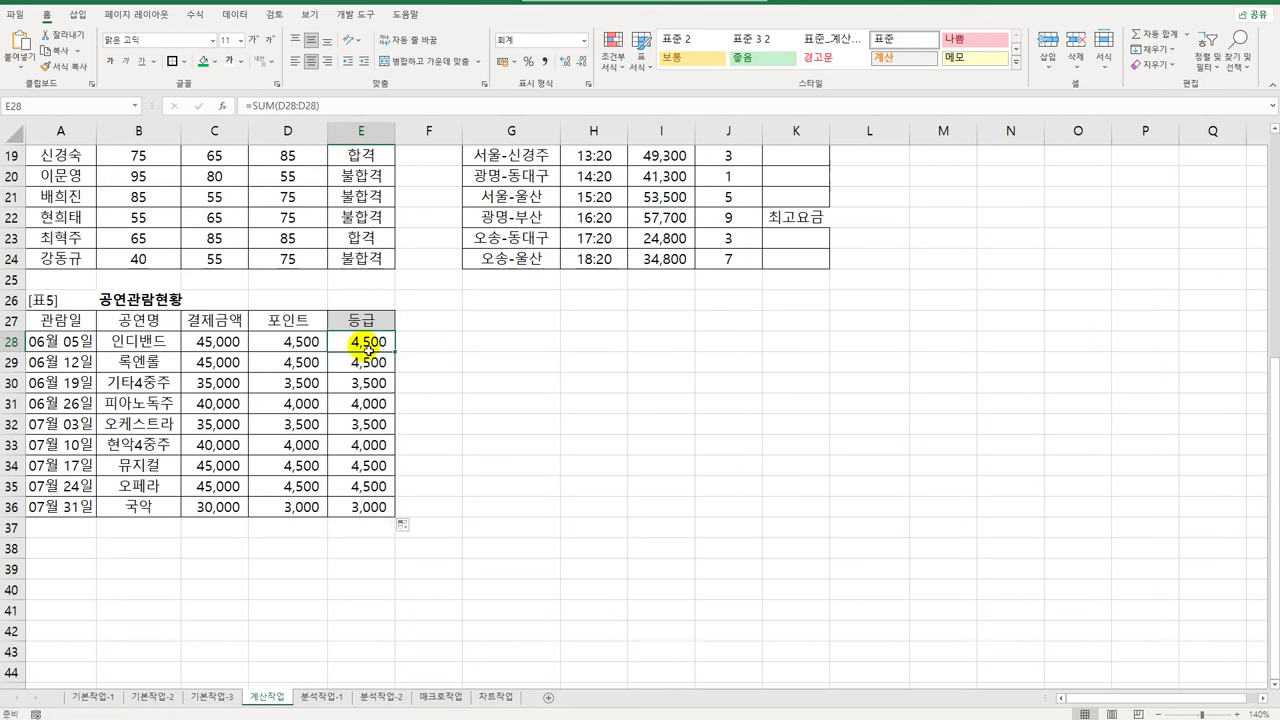
{"action": "left_click", "coordinate": [315, 342]}
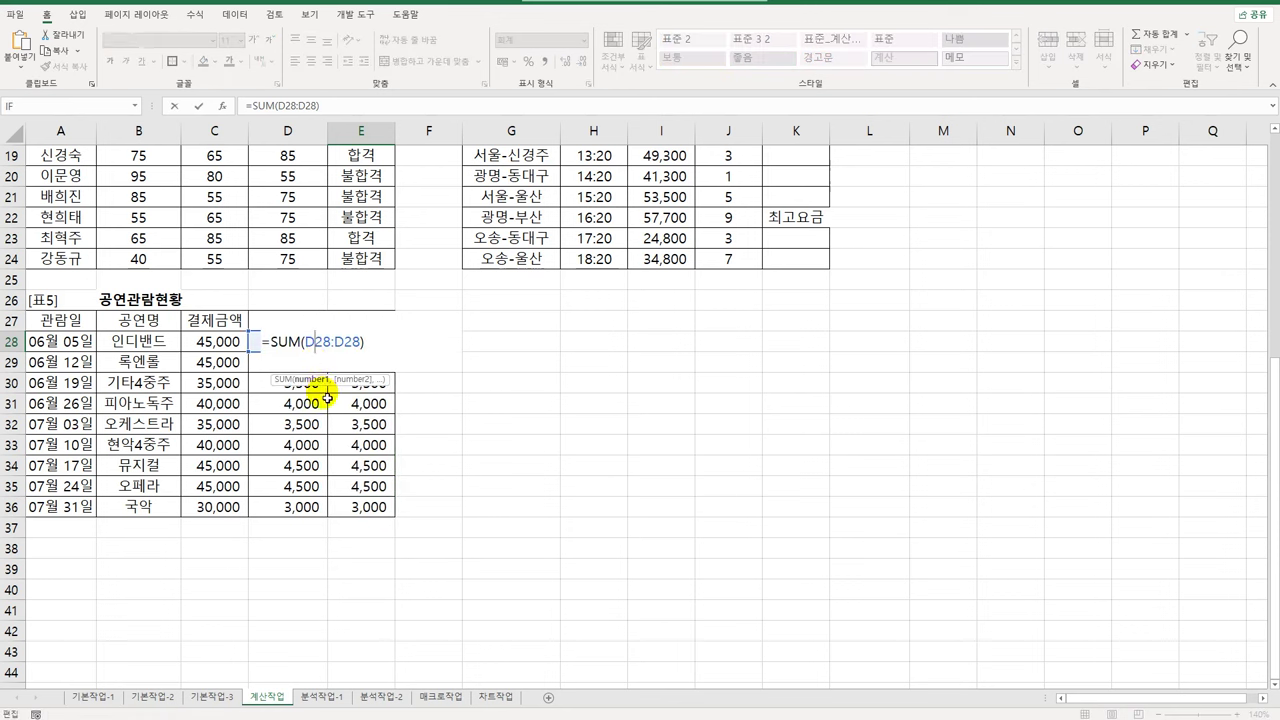
{"action": "key", "text": "F4"}
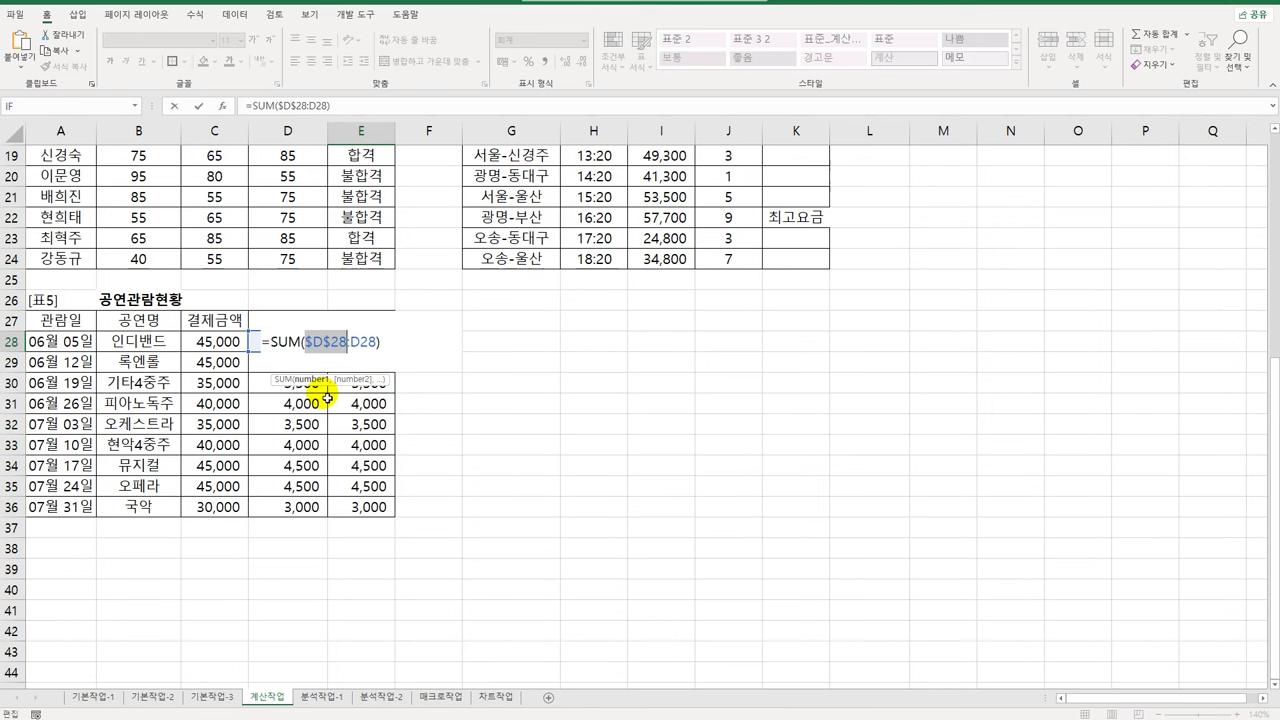
{"action": "key", "text": "ctrl+Return"}
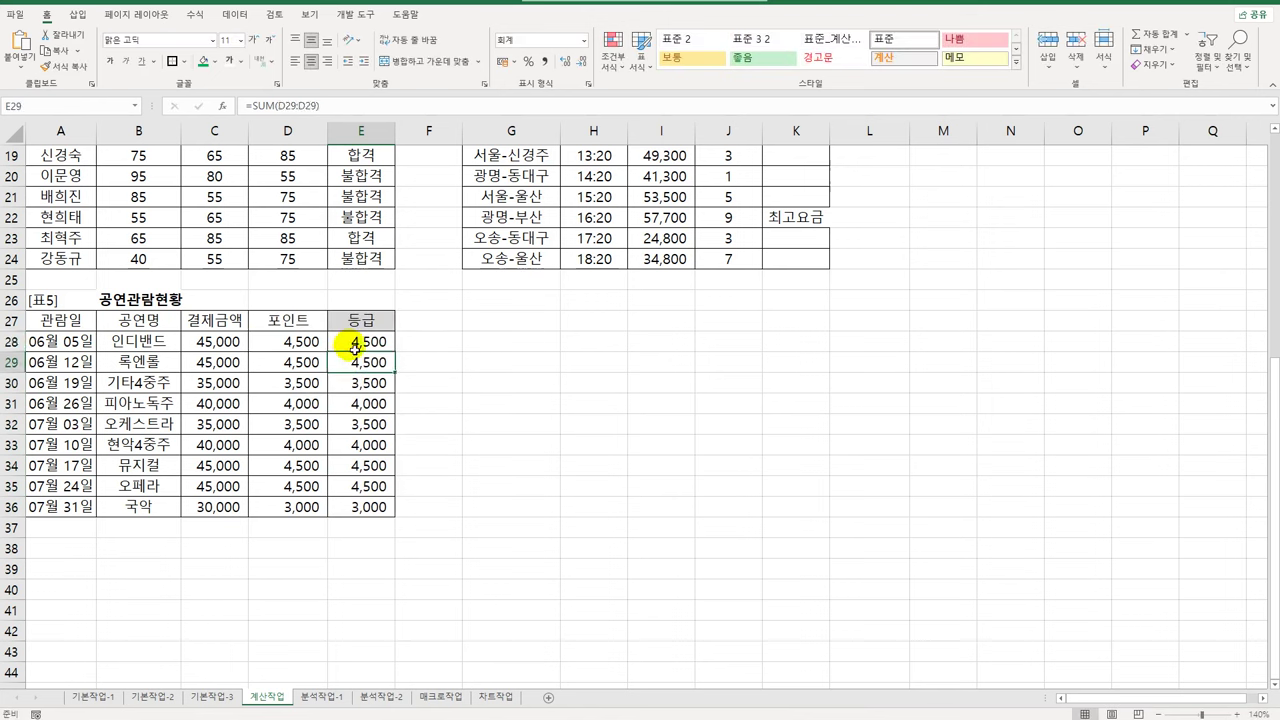
{"action": "left_click_drag", "start_coordinate": [394, 351], "coordinate": [394, 516]}
Step: Wrap the E28 running sum in an IF that returns "골드" when it is >=30000
{"action": "double_click", "coordinate": [366, 341]}
{"action": "left_click", "coordinate": [270, 341]}
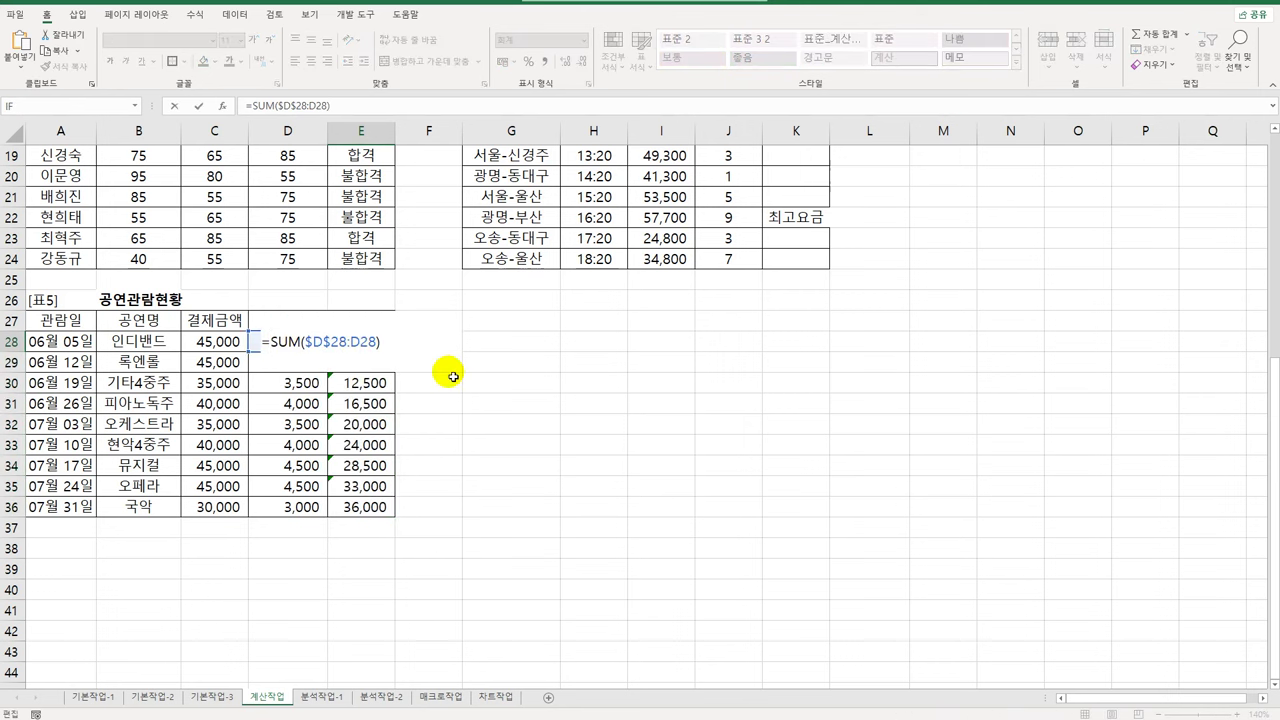
{"action": "type", "text": "IF("}
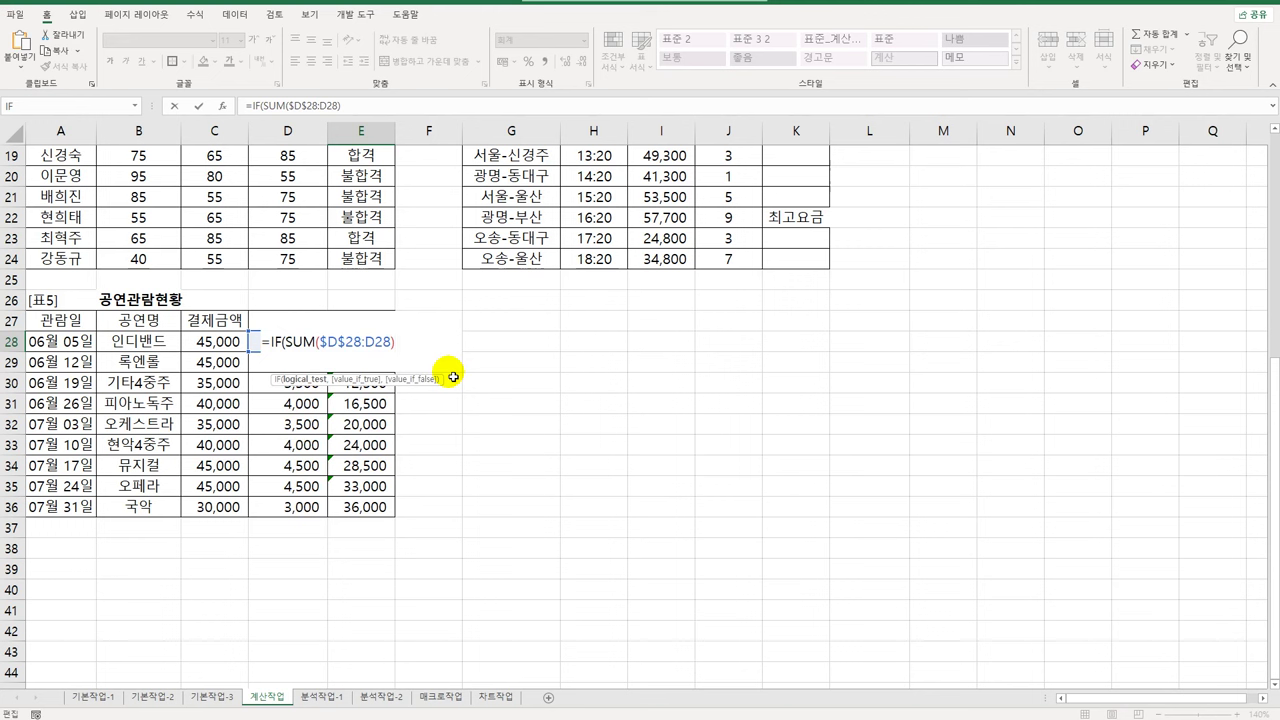
{"action": "type", "text": ">=30000,\"골드\","}
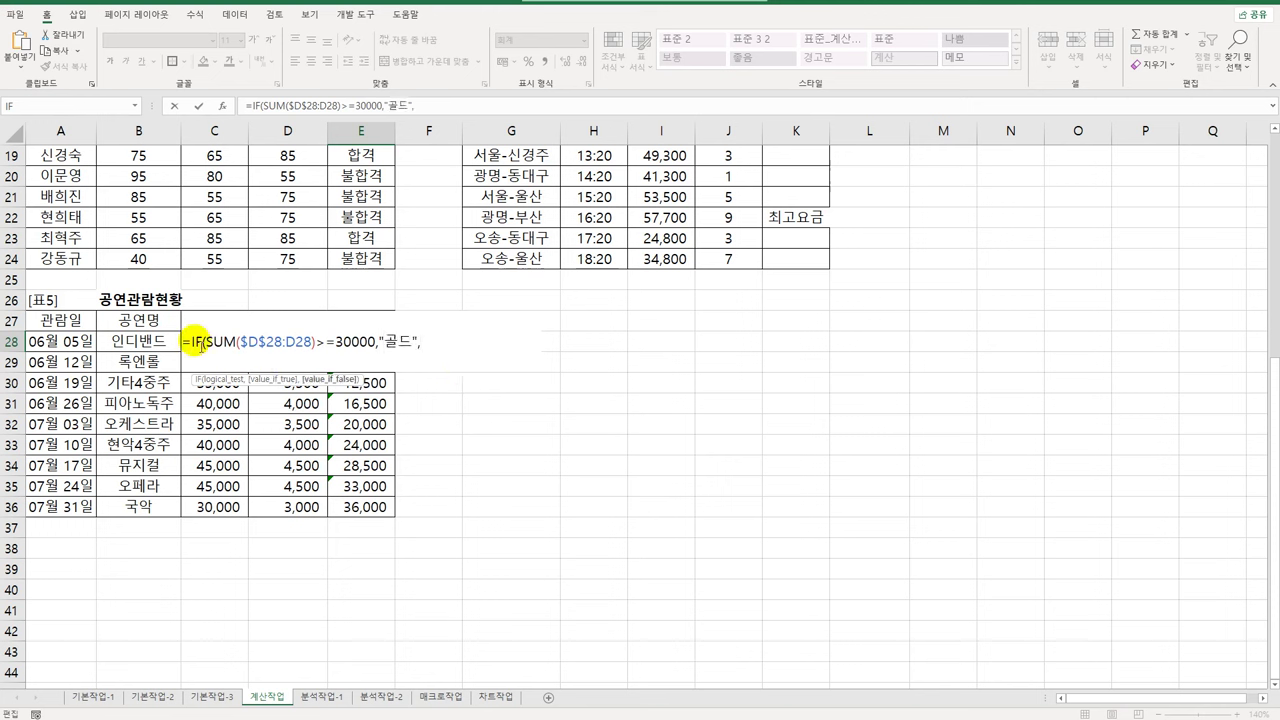
Step: Nest a second IF in E28 that returns "브론즈" when SUM($D$28:D28) is >=20000
{"action": "left_click_drag", "start_coordinate": [196, 343], "coordinate": [561, 349]}
{"action": "key", "text": "ctrl+c"}
{"action": "key", "text": "End"}
{"action": "key", "text": "ctrl+v"}
{"action": "type", "text": "20000,\""}
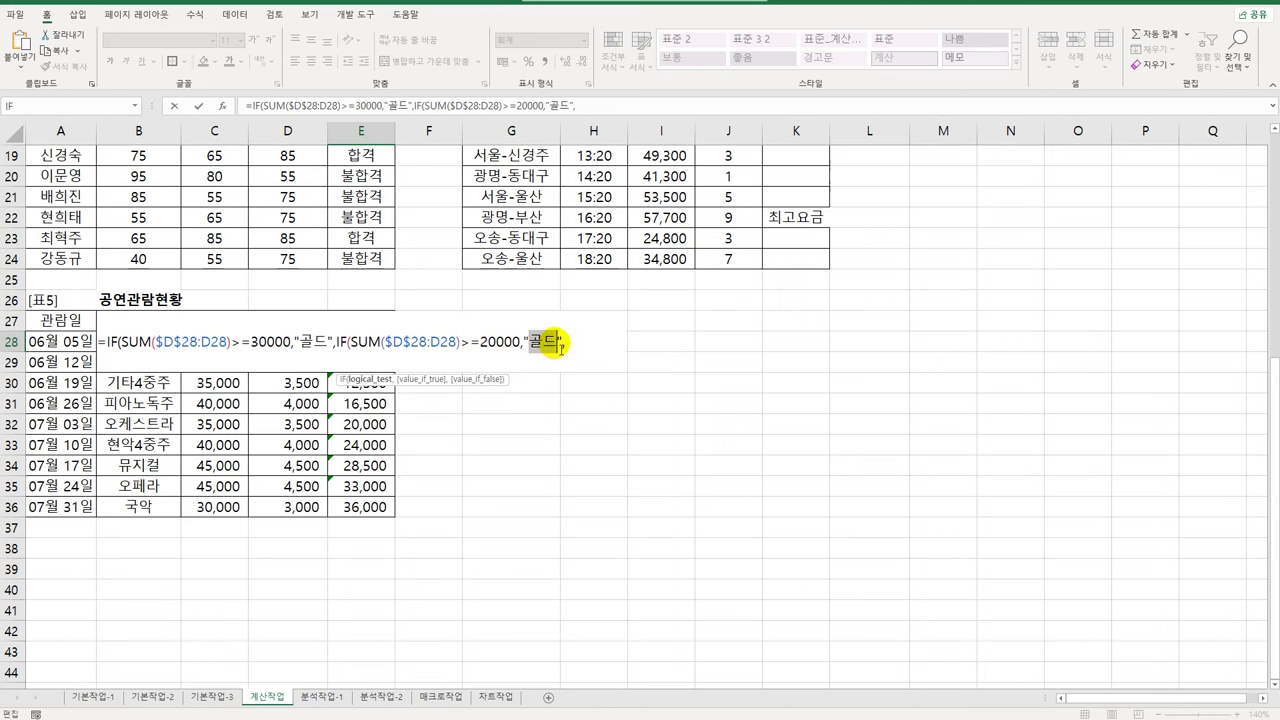
{"action": "type", "text": "브론즈\""}
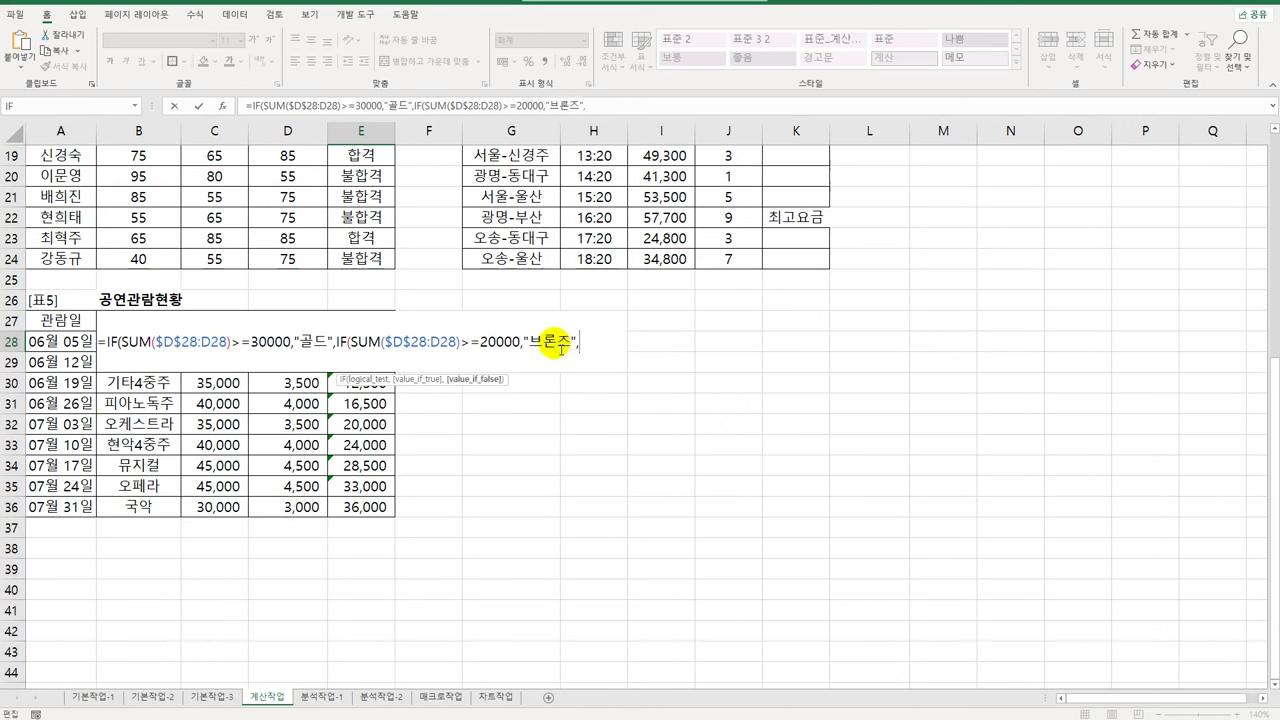
Step: Finish the E28 nested IF with an empty string for all other cases, and fill it down to E36
{"action": "type", "text": ",\"\""}
{"action": "type", "text": ")"}
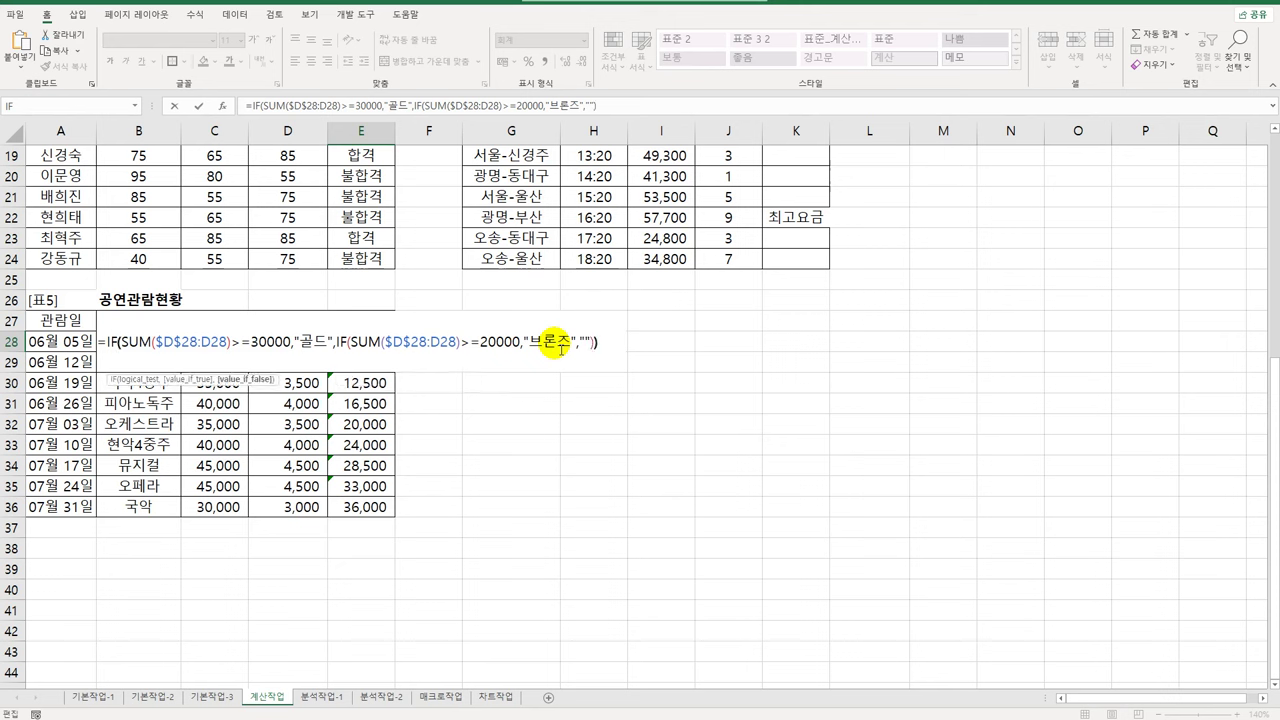
{"action": "key", "text": "Return"}
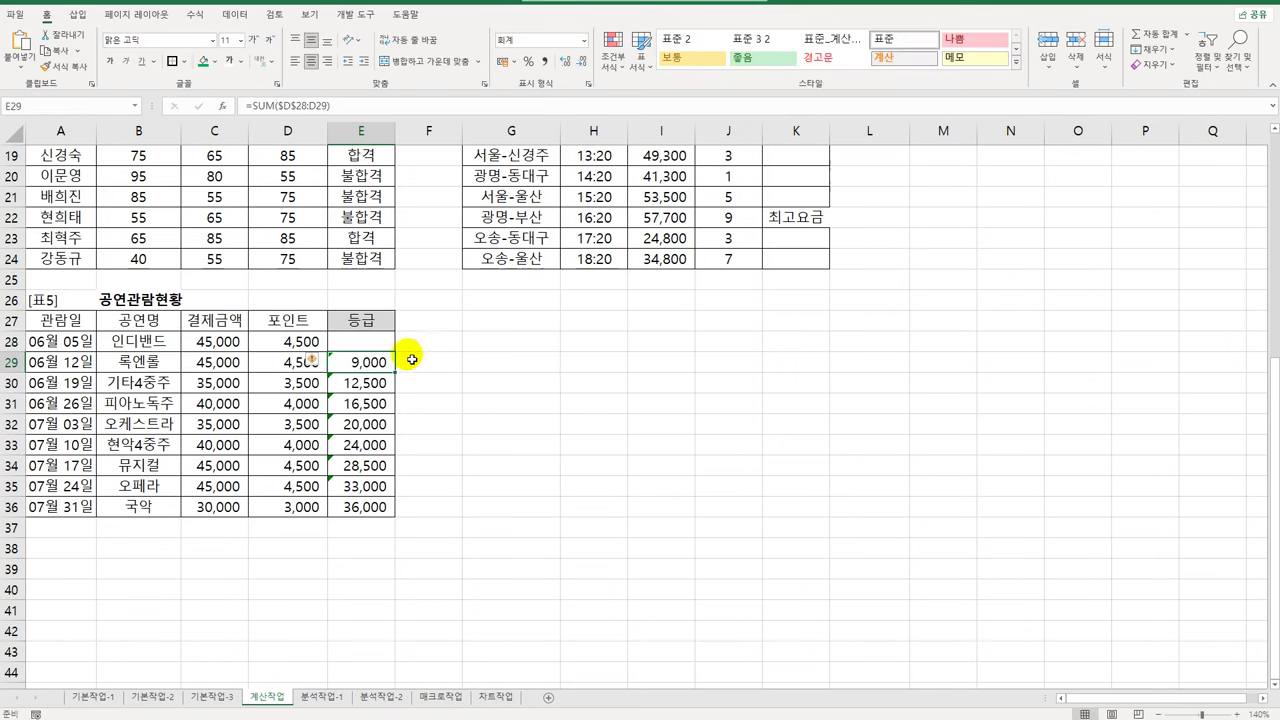
{"action": "left_click", "coordinate": [365, 341]}
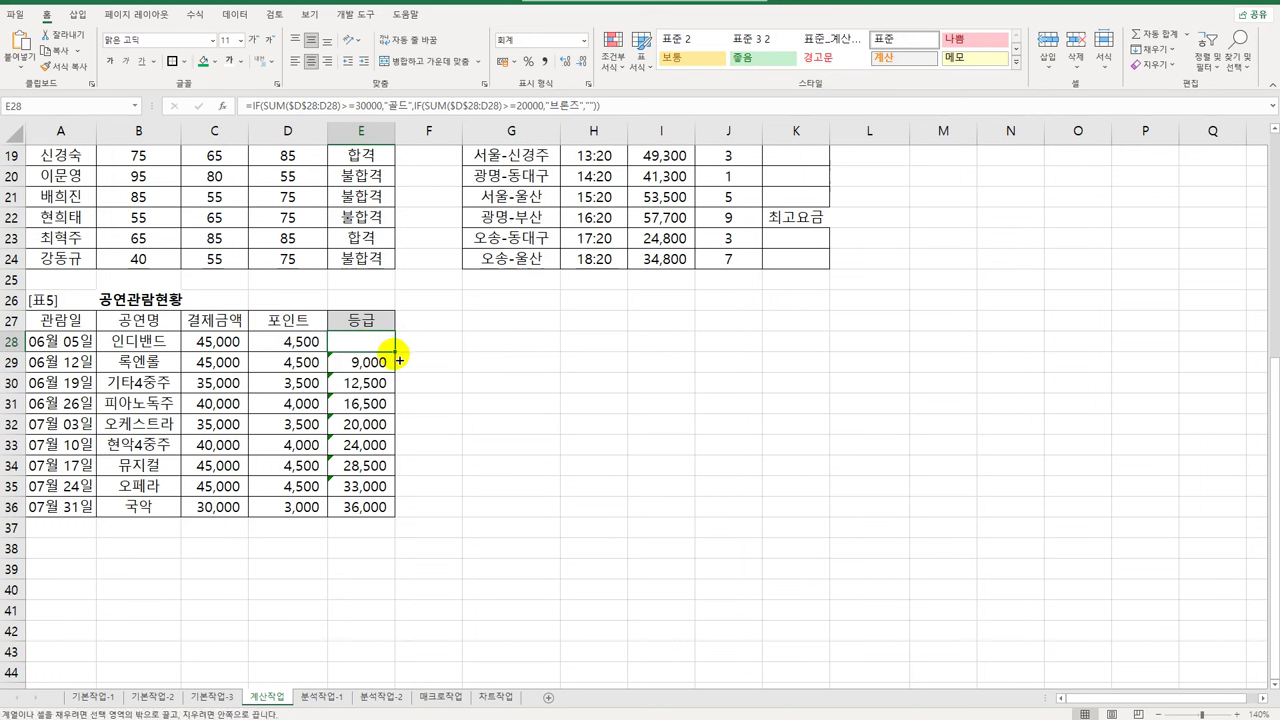
{"action": "left_click_drag", "start_coordinate": [399, 359], "coordinate": [358, 508]}
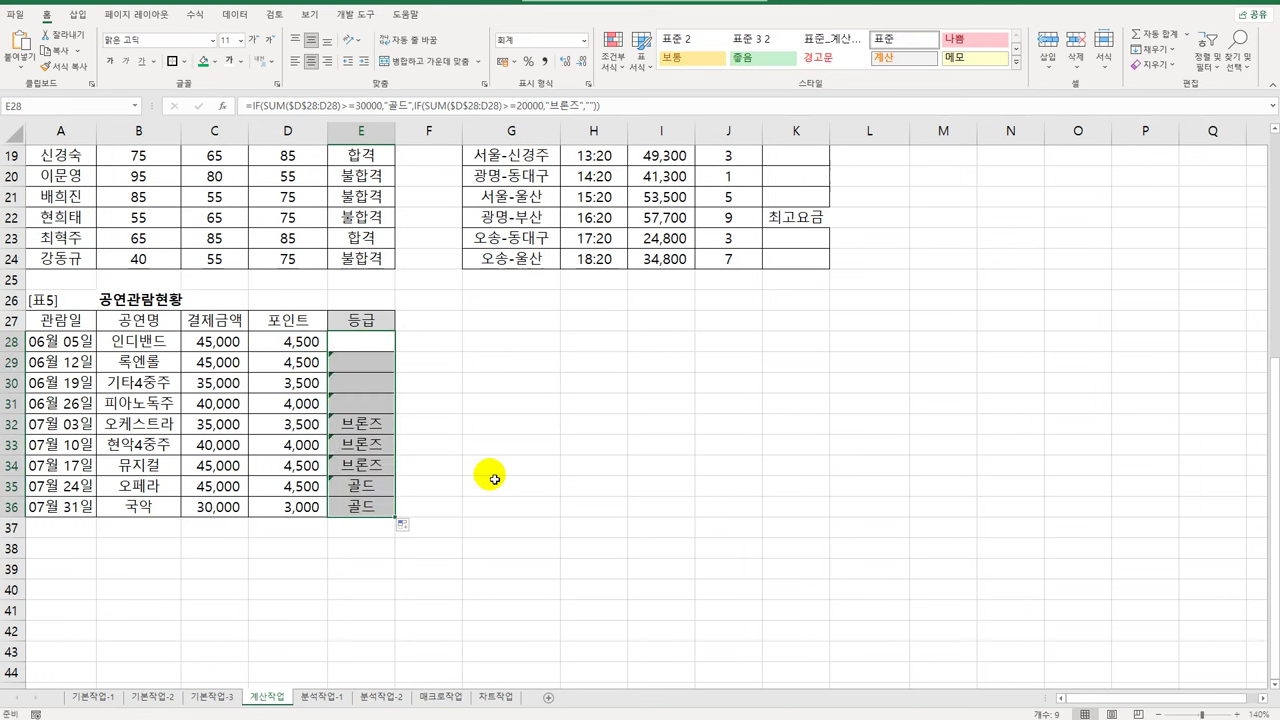
Step: Widen column K slightly so the 비고 remarks in 표4 have more room
{"action": "scroll", "coordinate": [560, 491], "scroll_direction": "up", "scroll_amount": 3}
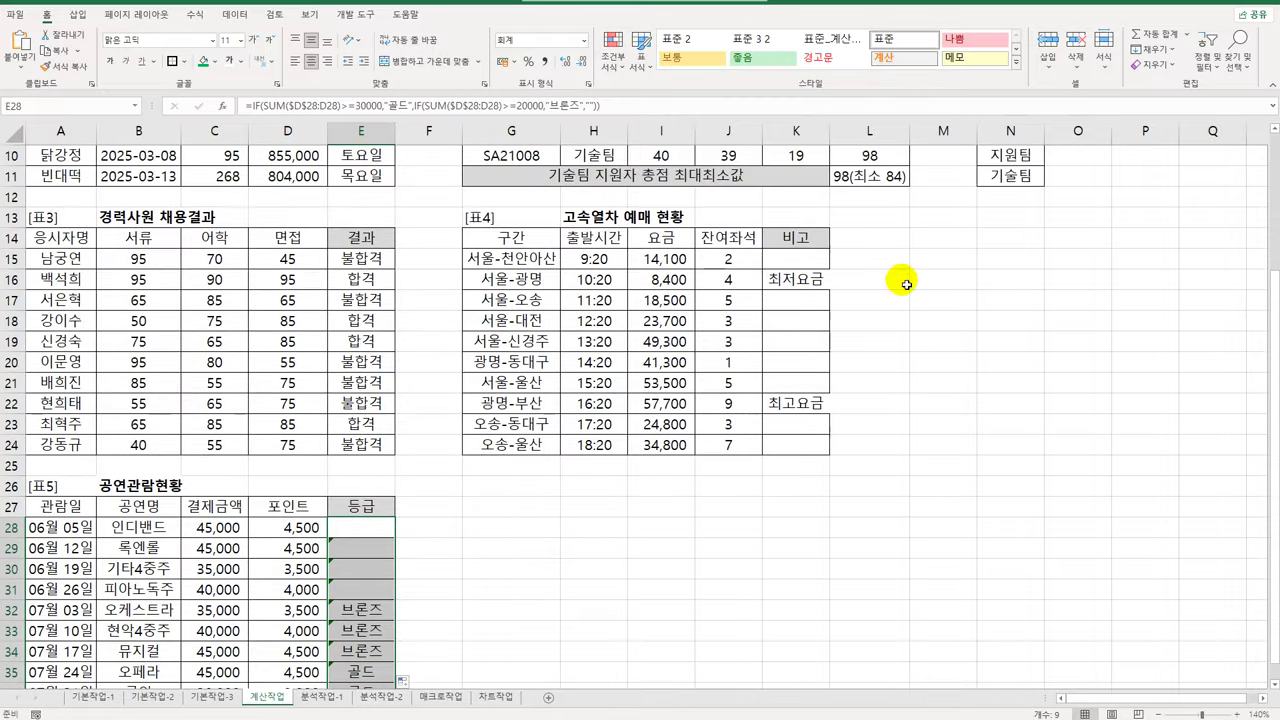
{"action": "left_click", "coordinate": [805, 282]}
{"action": "left_click", "coordinate": [803, 398]}
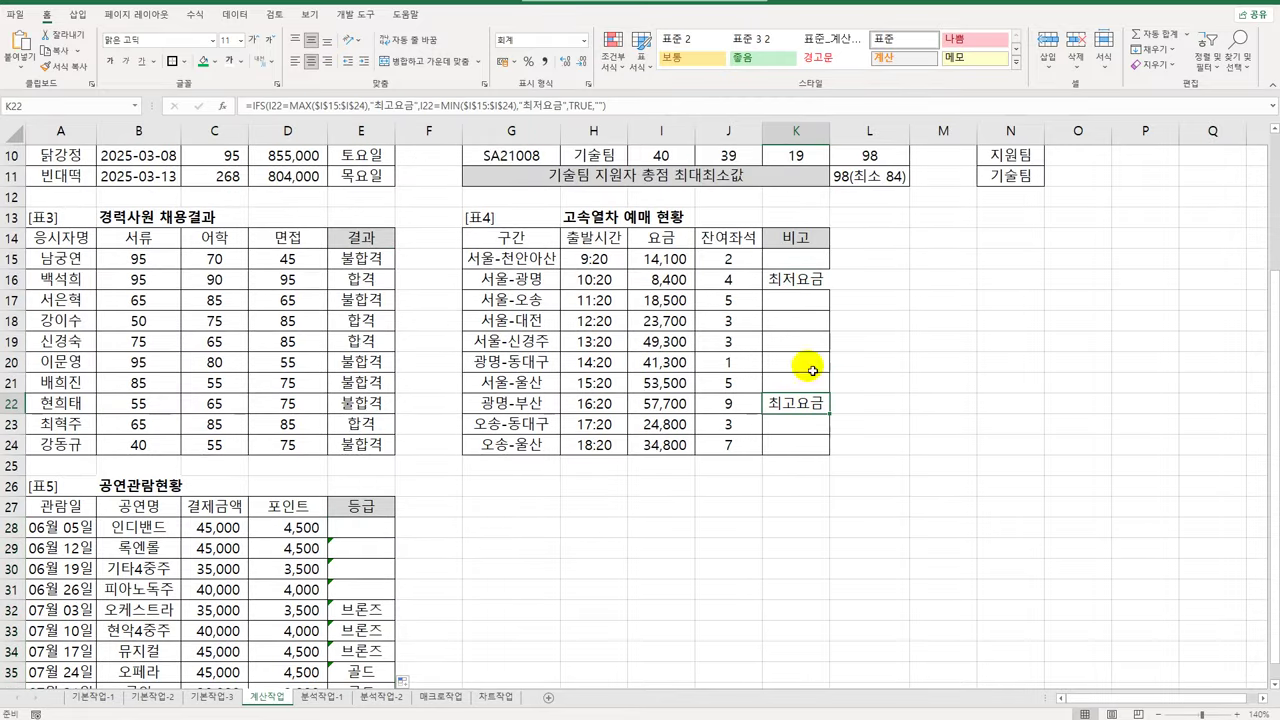
{"action": "left_click_drag", "start_coordinate": [830, 131], "coordinate": [842, 131]}
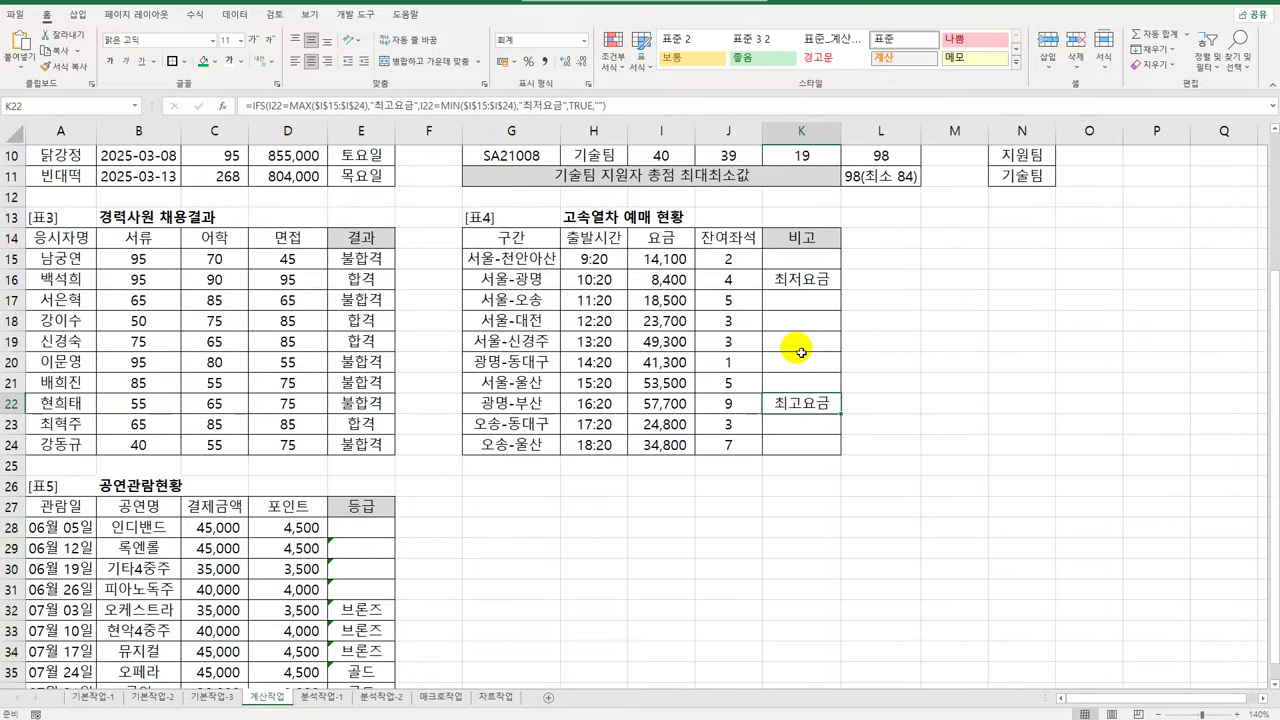
{"action": "scroll", "coordinate": [806, 350], "scroll_direction": "up", "scroll_amount": 3}
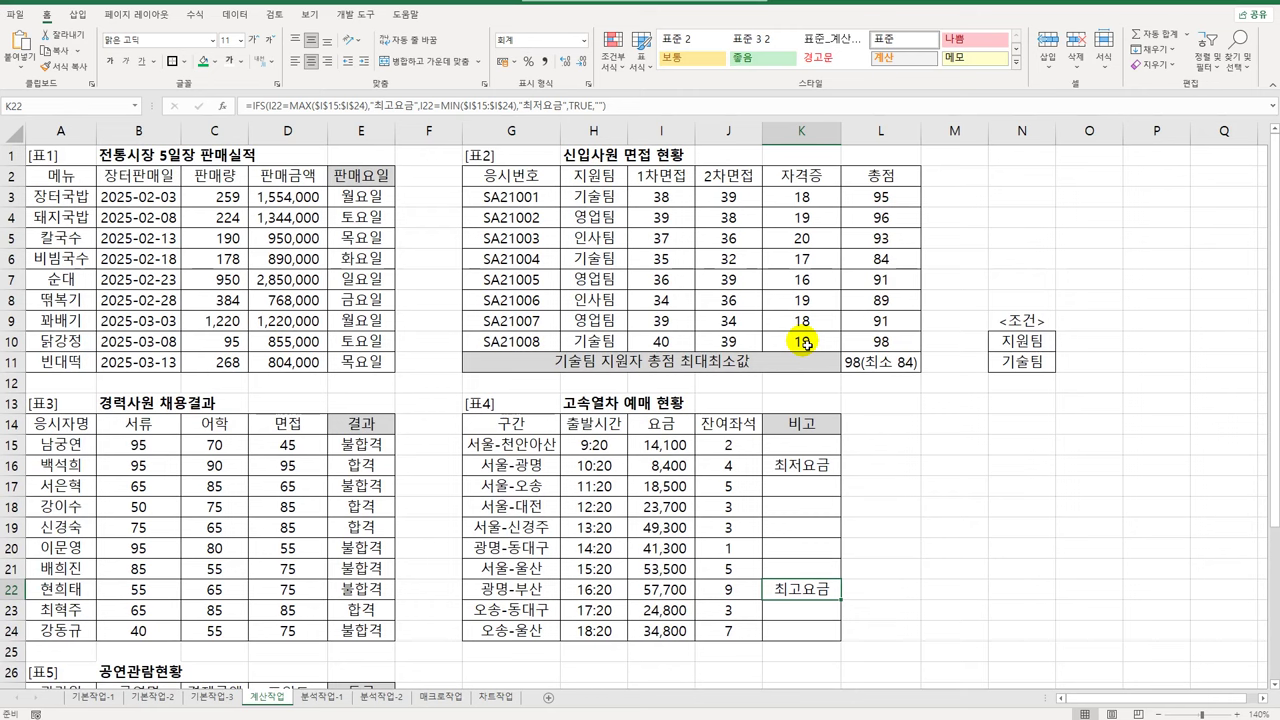
Step: On the 분석작업-1 sheet, insert a pivot table from A3:G33, placed on the existing worksheet at cell I5
{"action": "left_click", "coordinate": [318, 697]}
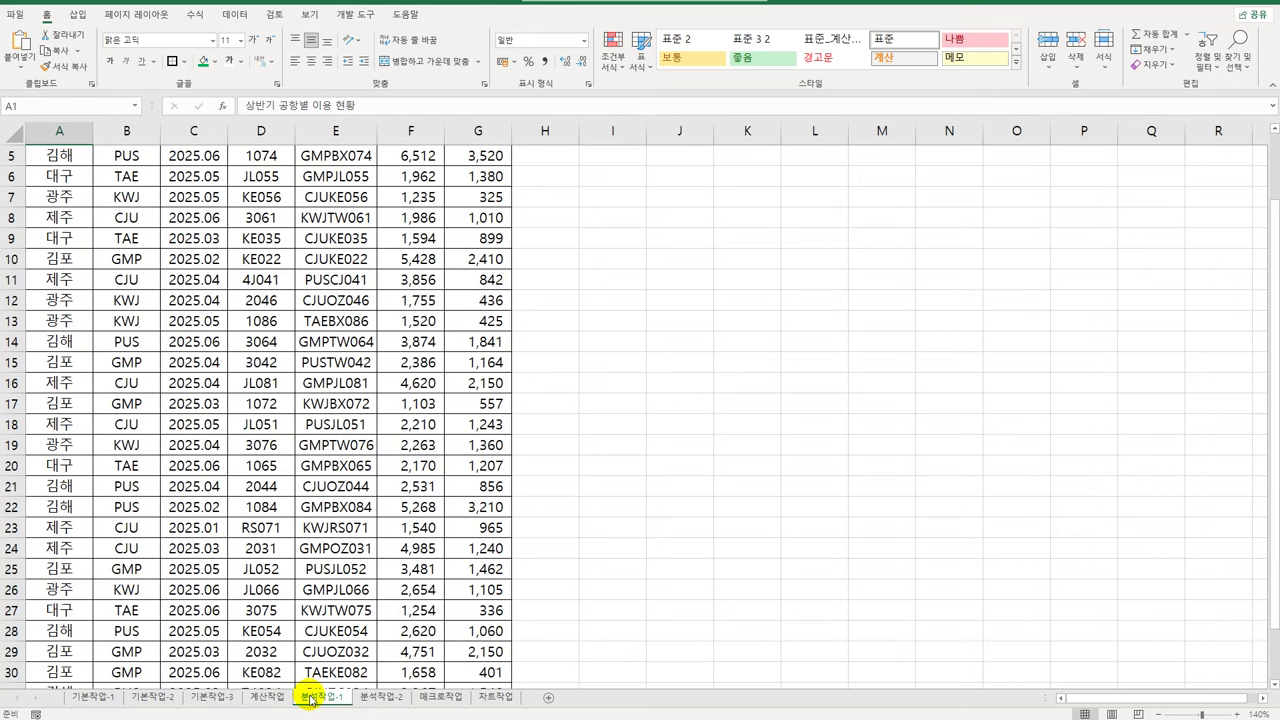
{"action": "scroll", "coordinate": [375, 680], "scroll_direction": "up", "scroll_amount": 2}
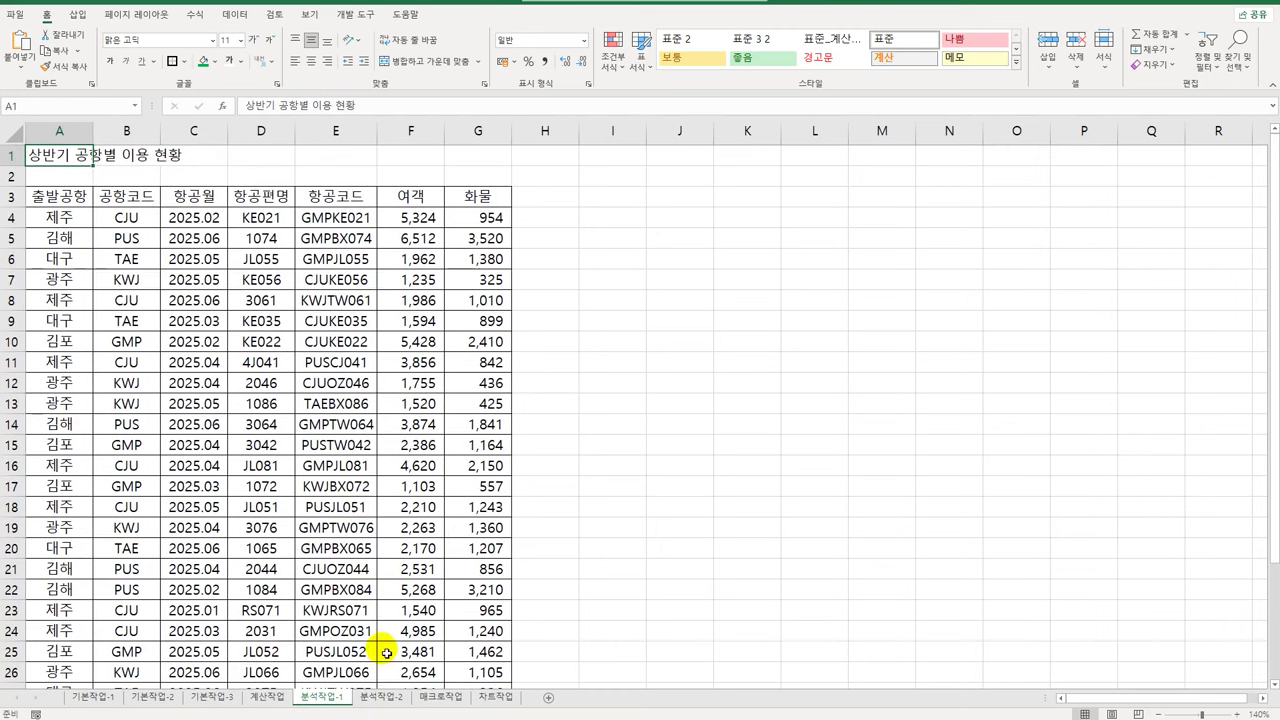
{"action": "left_click", "coordinate": [150, 302]}
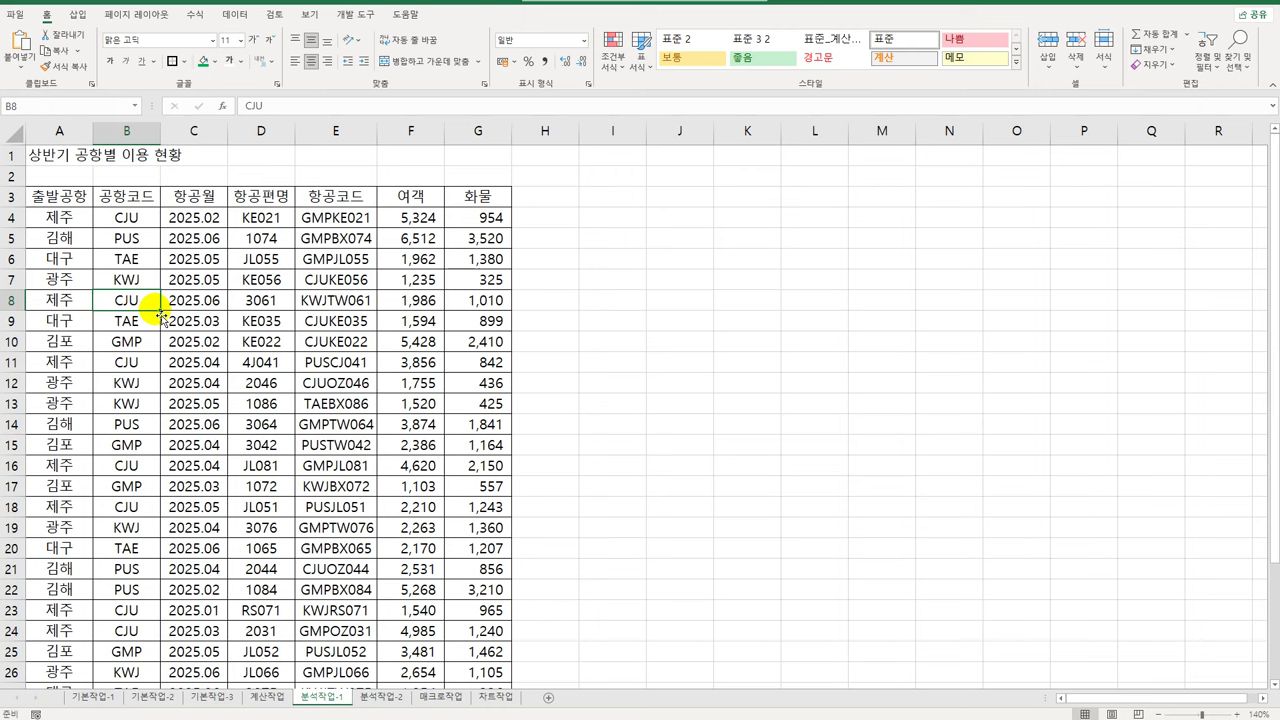
{"action": "left_click", "coordinate": [77, 15]}
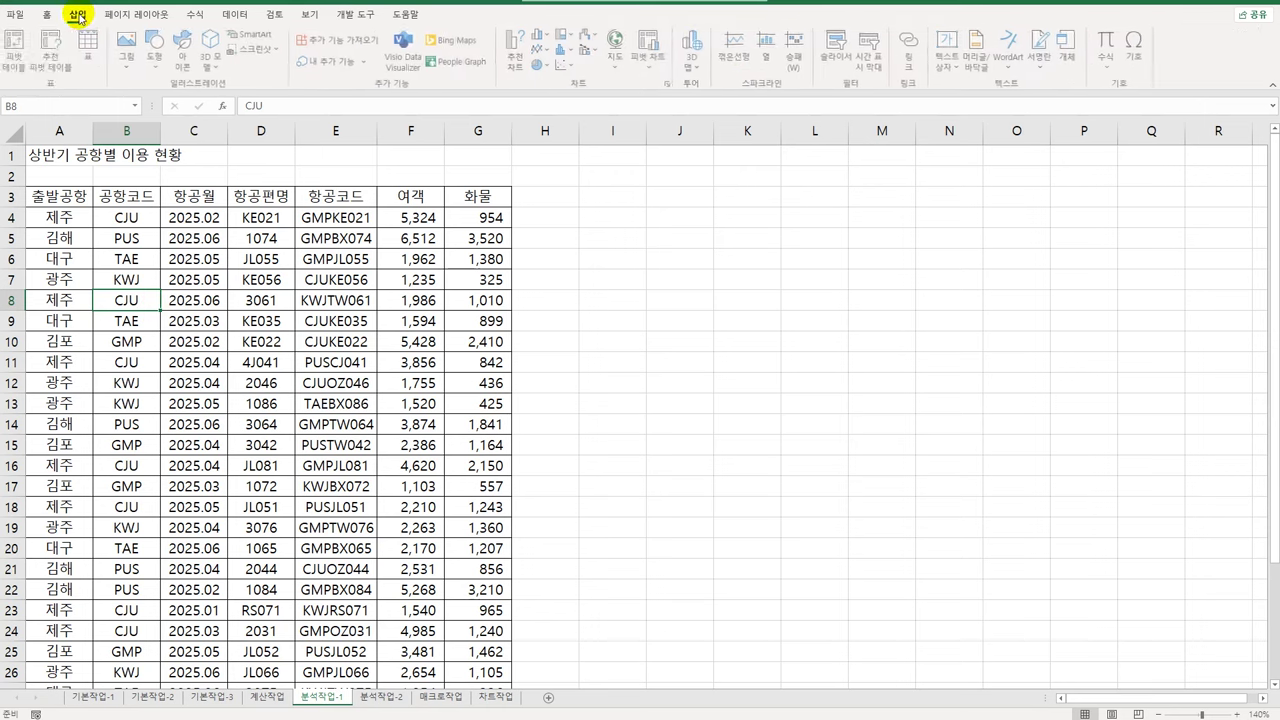
{"action": "left_click", "coordinate": [13, 52]}
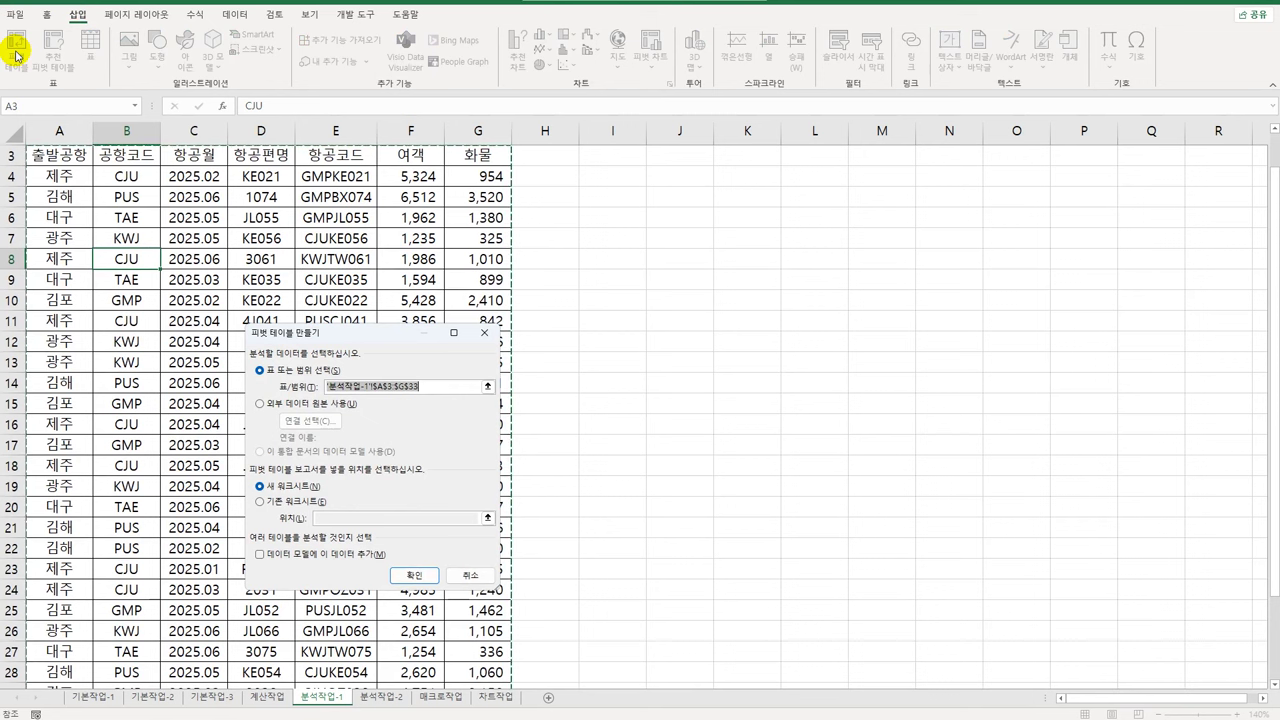
{"action": "left_click", "coordinate": [293, 503]}
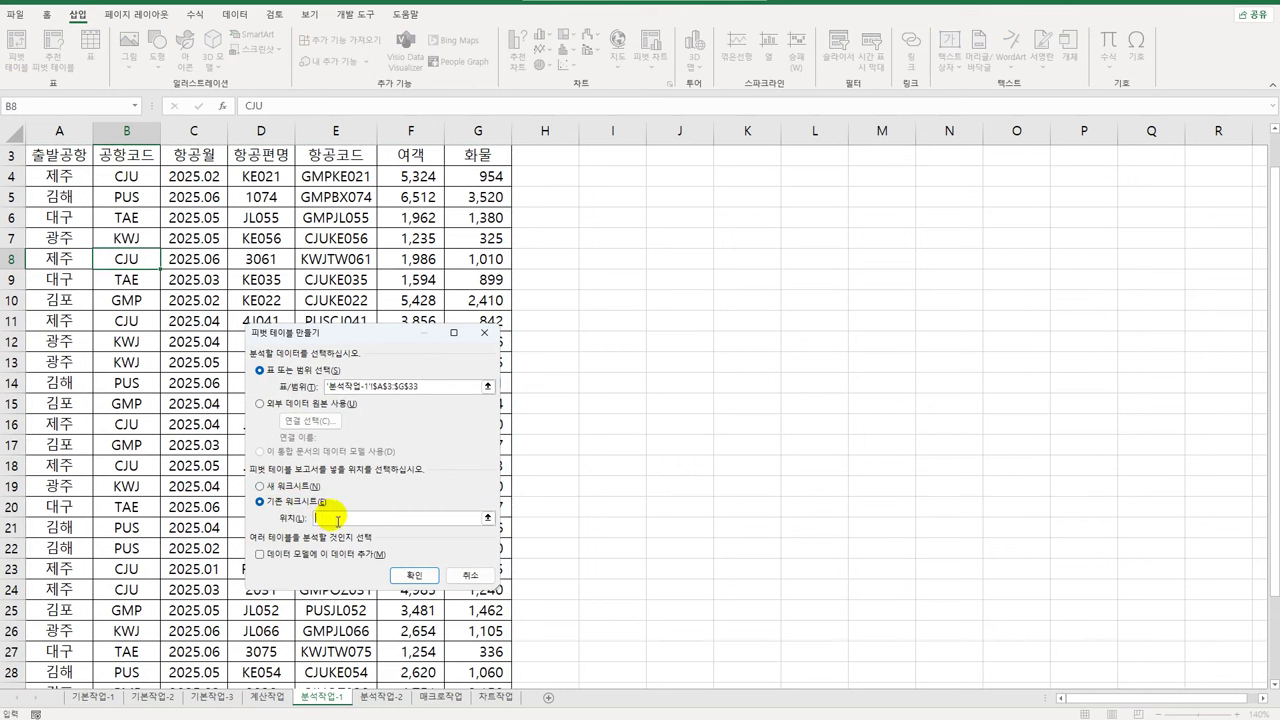
{"action": "scroll", "coordinate": [796, 390], "scroll_direction": "up", "scroll_amount": 1}
{"action": "left_click", "coordinate": [617, 218]}
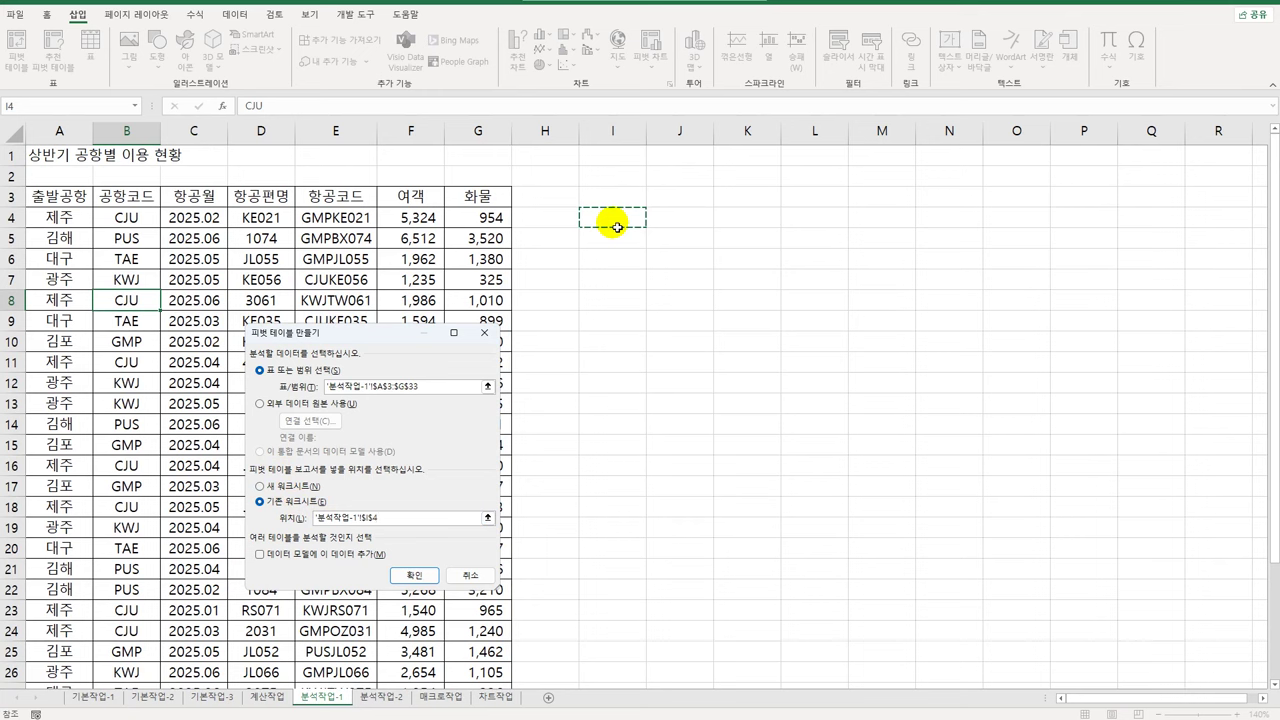
{"action": "left_click", "coordinate": [609, 243]}
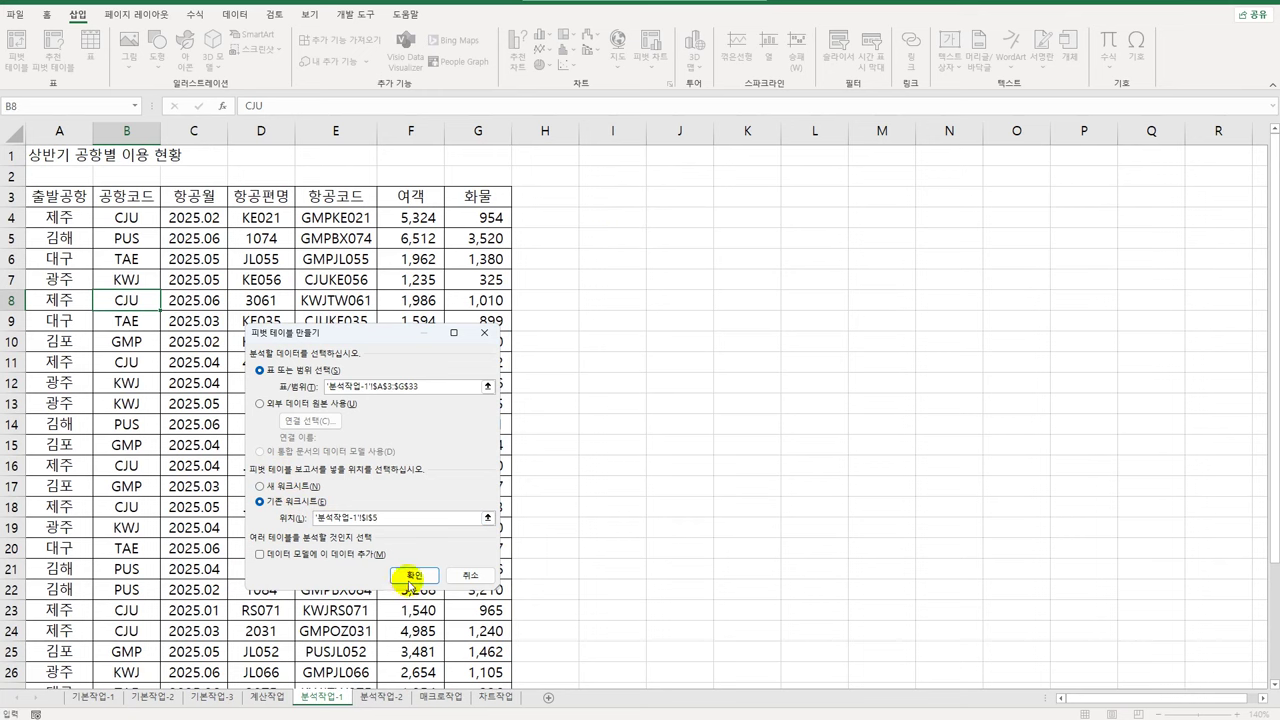
{"action": "left_click", "coordinate": [414, 576]}
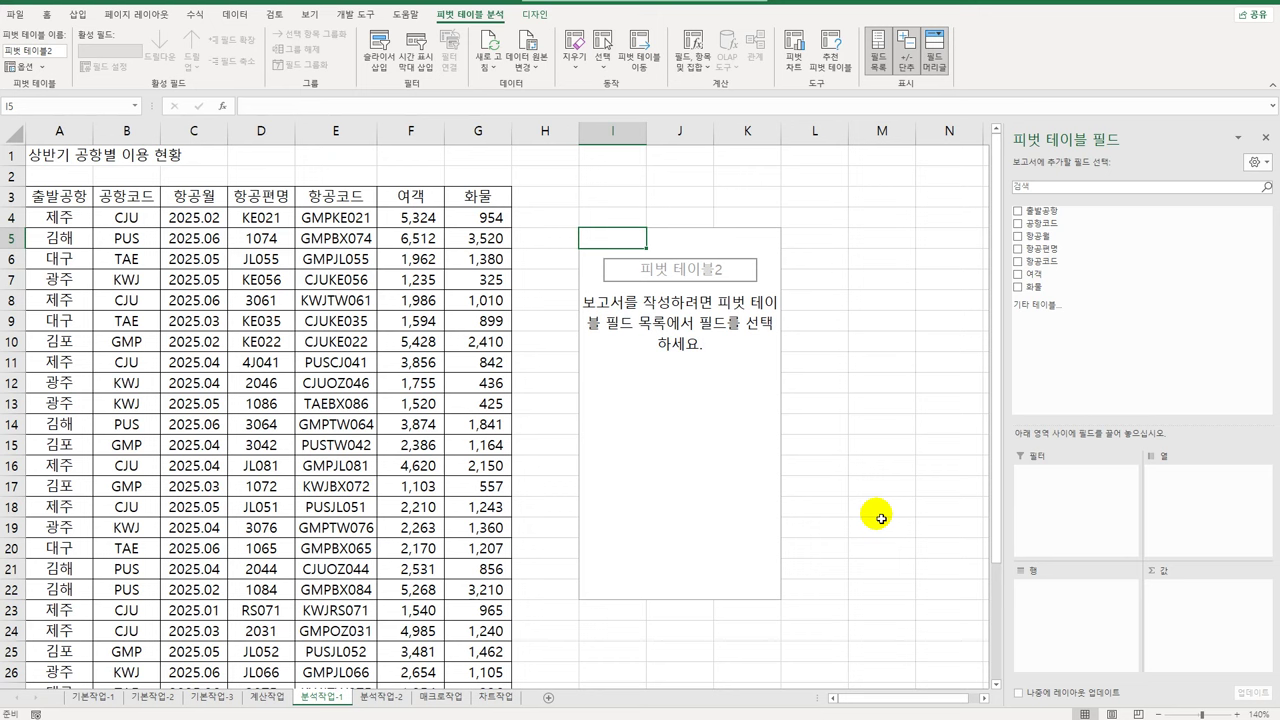
Step: Add 출발공항 to the pivot table's rows and sum 여객 and 화물 as its values
{"action": "left_click_drag", "start_coordinate": [1070, 224], "coordinate": [1065, 609]}
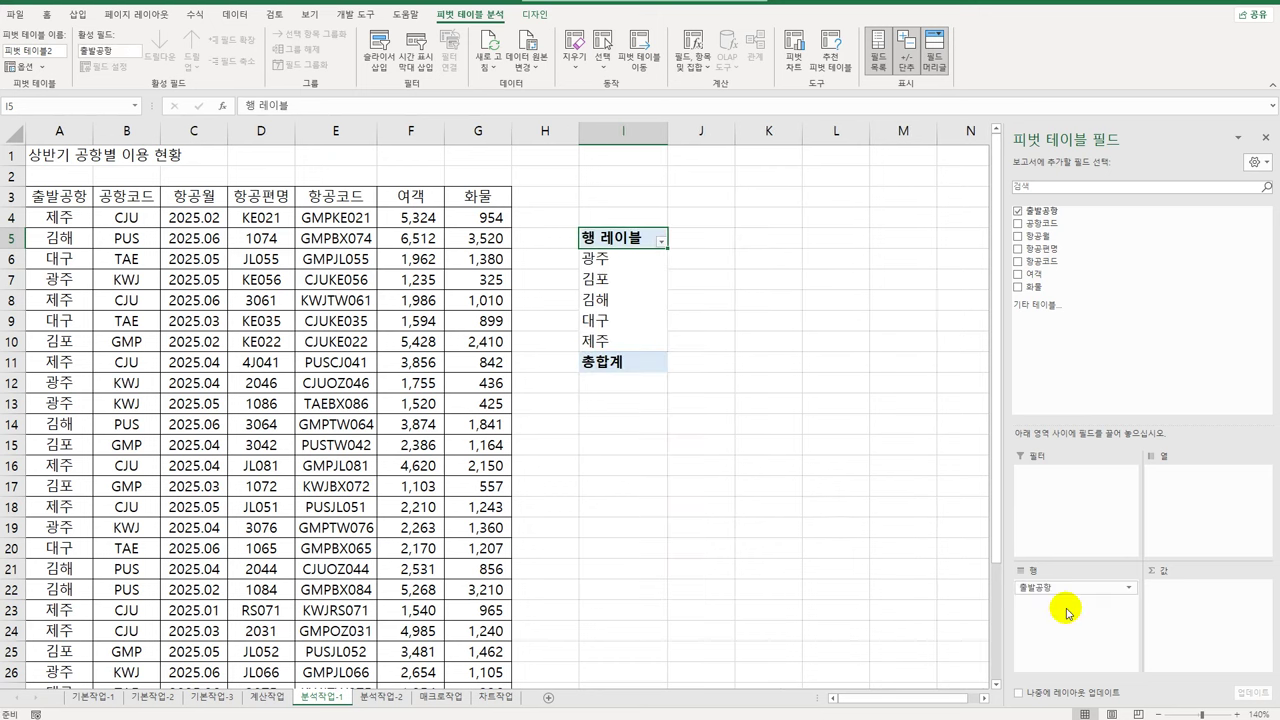
{"action": "left_click_drag", "start_coordinate": [1050, 276], "coordinate": [1221, 648]}
{"action": "left_click_drag", "start_coordinate": [1035, 287], "coordinate": [1180, 636]}
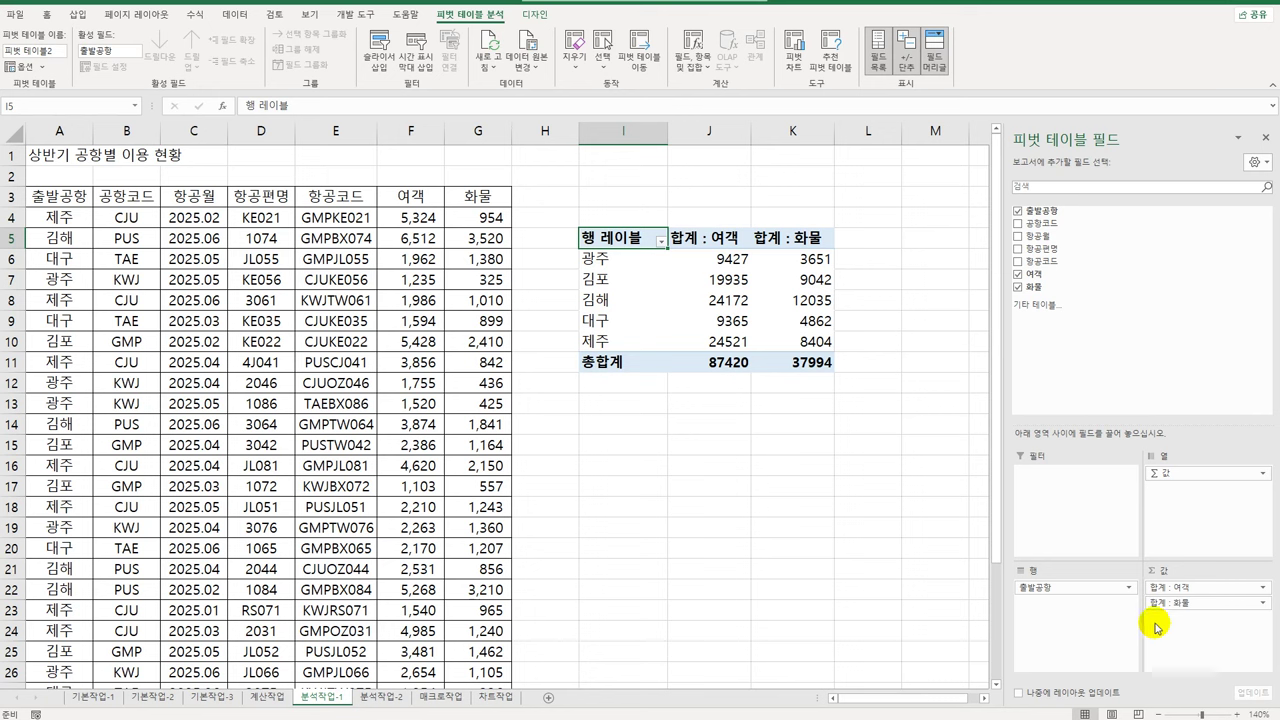
Step: Format the 합계 : 여객 value field as 숫자 with 0 decimal places and the 1000 단위 구분 기호
{"action": "left_click", "coordinate": [716, 243]}
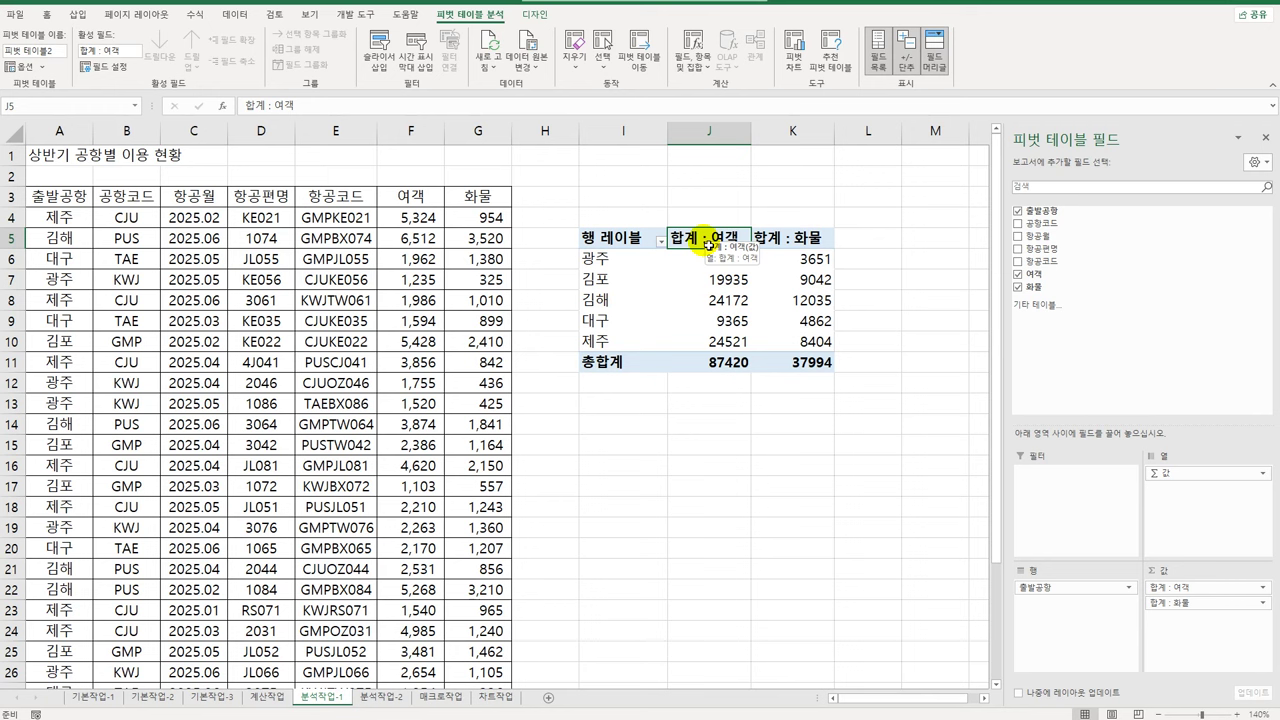
{"action": "double_click", "coordinate": [708, 245]}
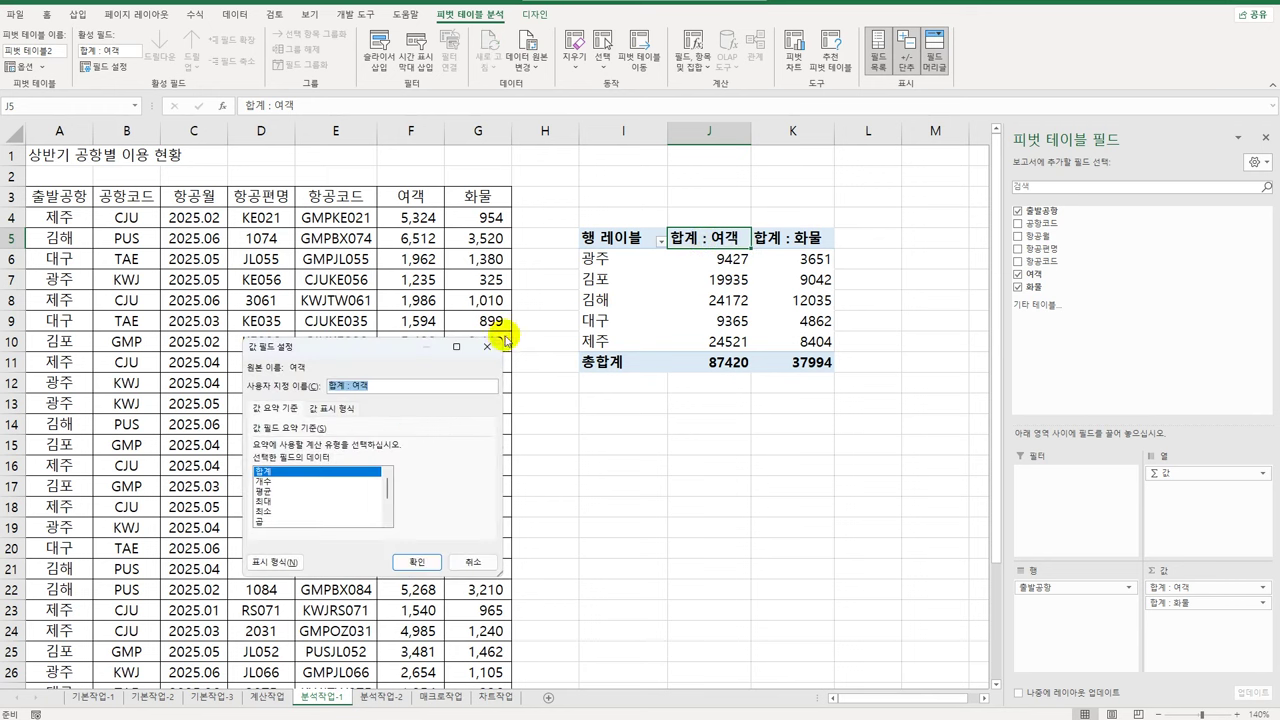
{"action": "left_click_drag", "start_coordinate": [381, 352], "coordinate": [440, 234]}
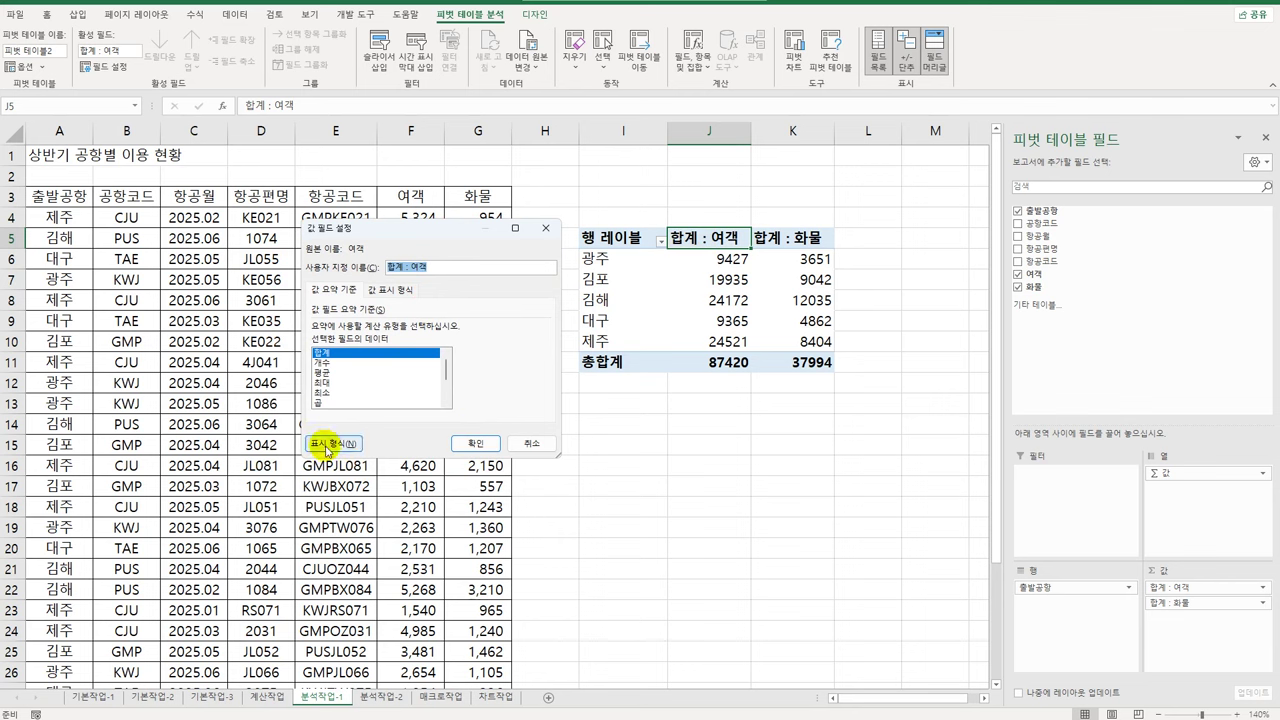
{"action": "left_click", "coordinate": [334, 443]}
{"action": "left_click", "coordinate": [212, 349]}
{"action": "left_click", "coordinate": [294, 392]}
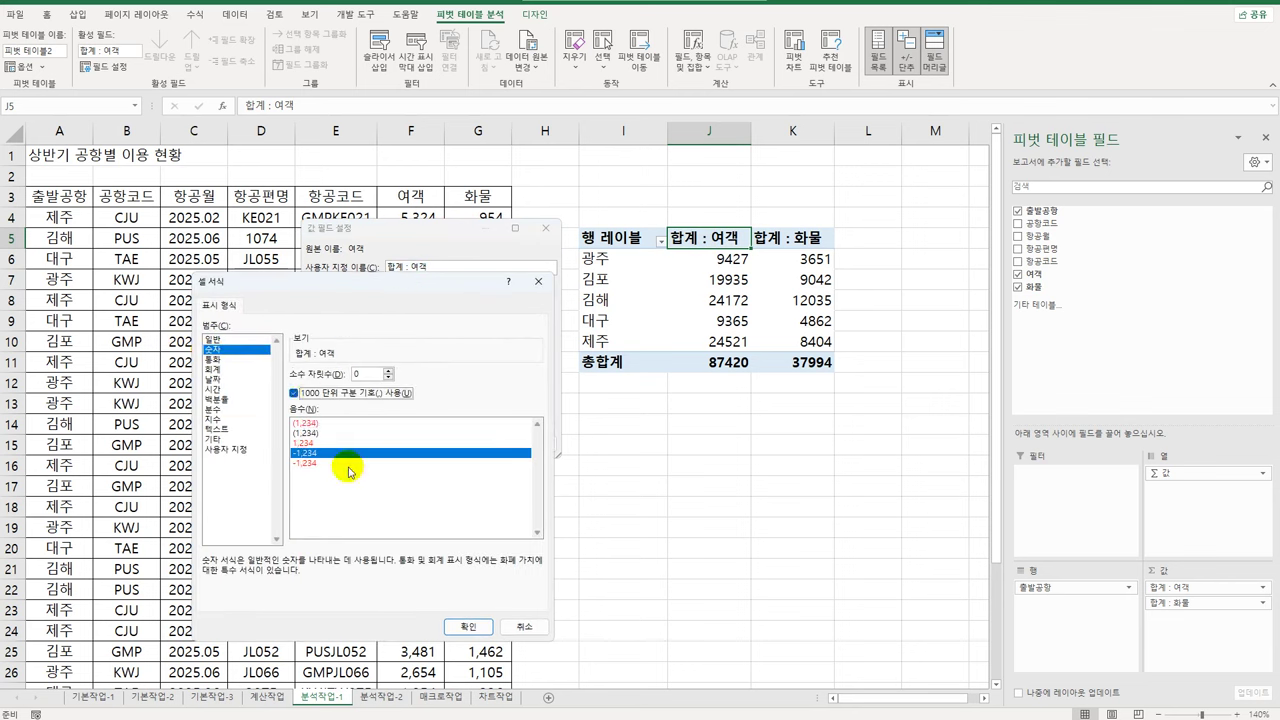
{"action": "left_click", "coordinate": [481, 625]}
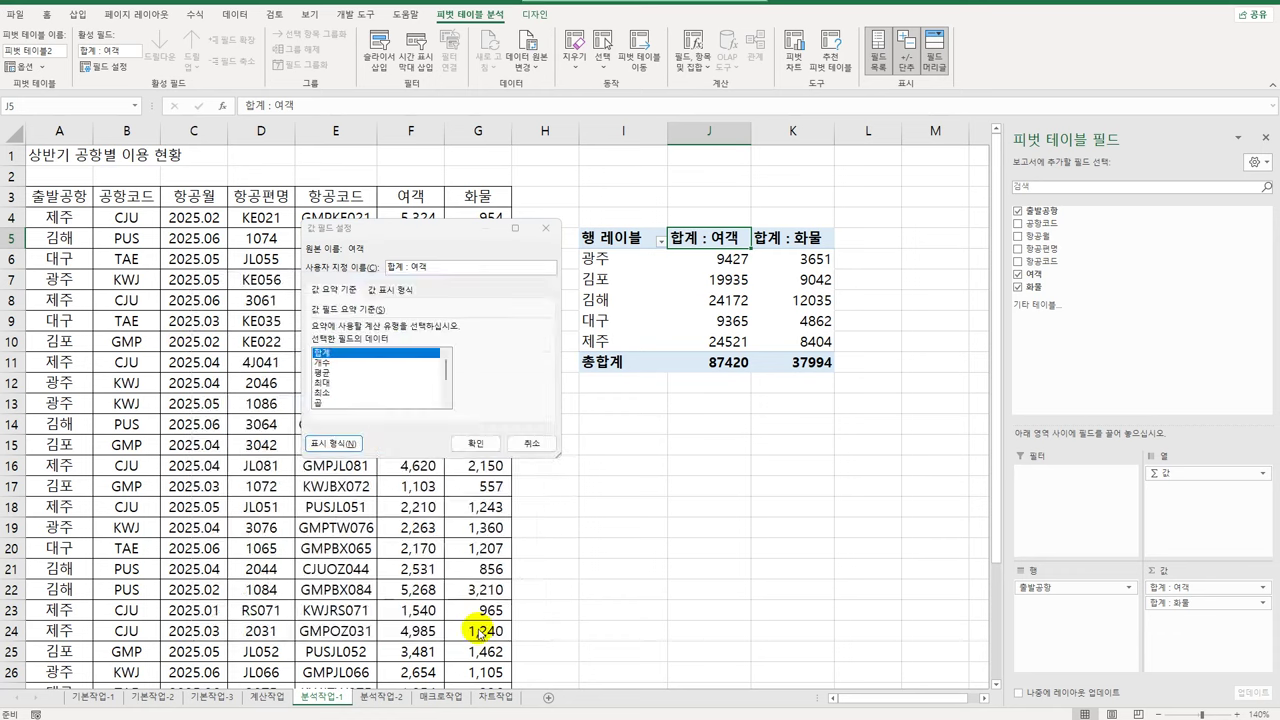
{"action": "left_click", "coordinate": [470, 445]}
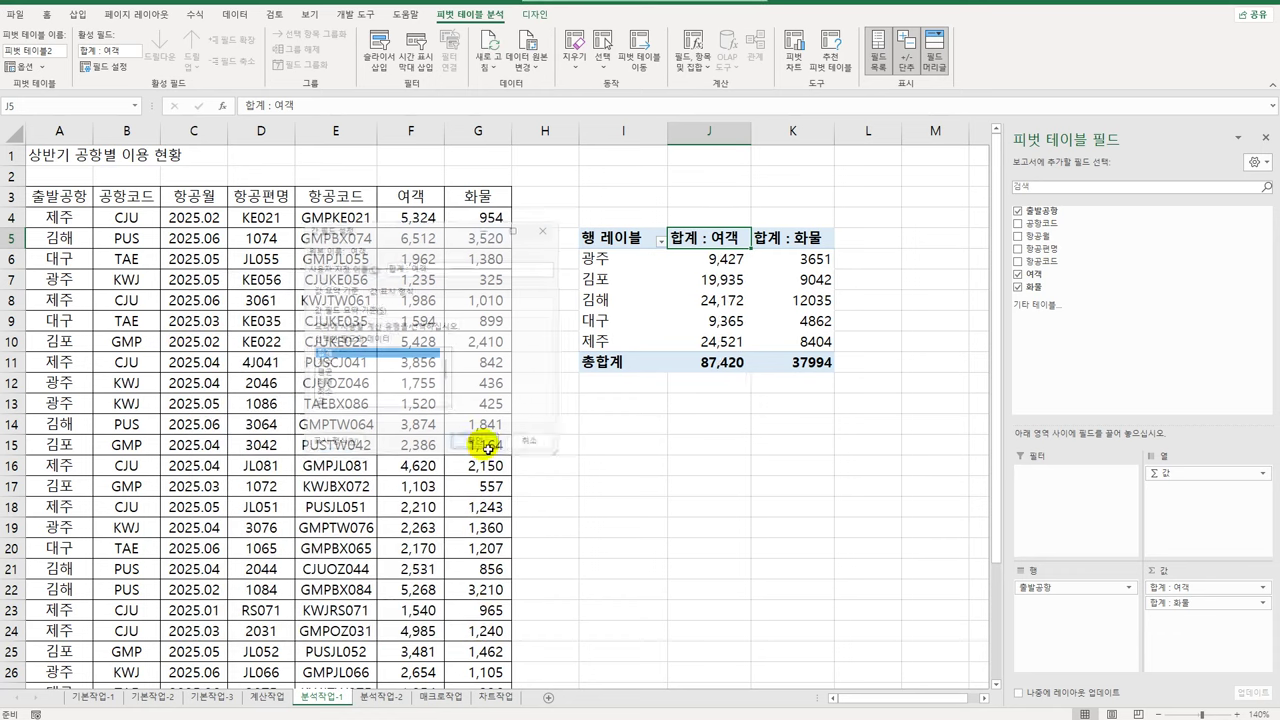
Step: Format the 합계 : 화물 value field as 숫자 with 0 decimal places and the 1000 단위 구분 기호
{"action": "left_click", "coordinate": [783, 240]}
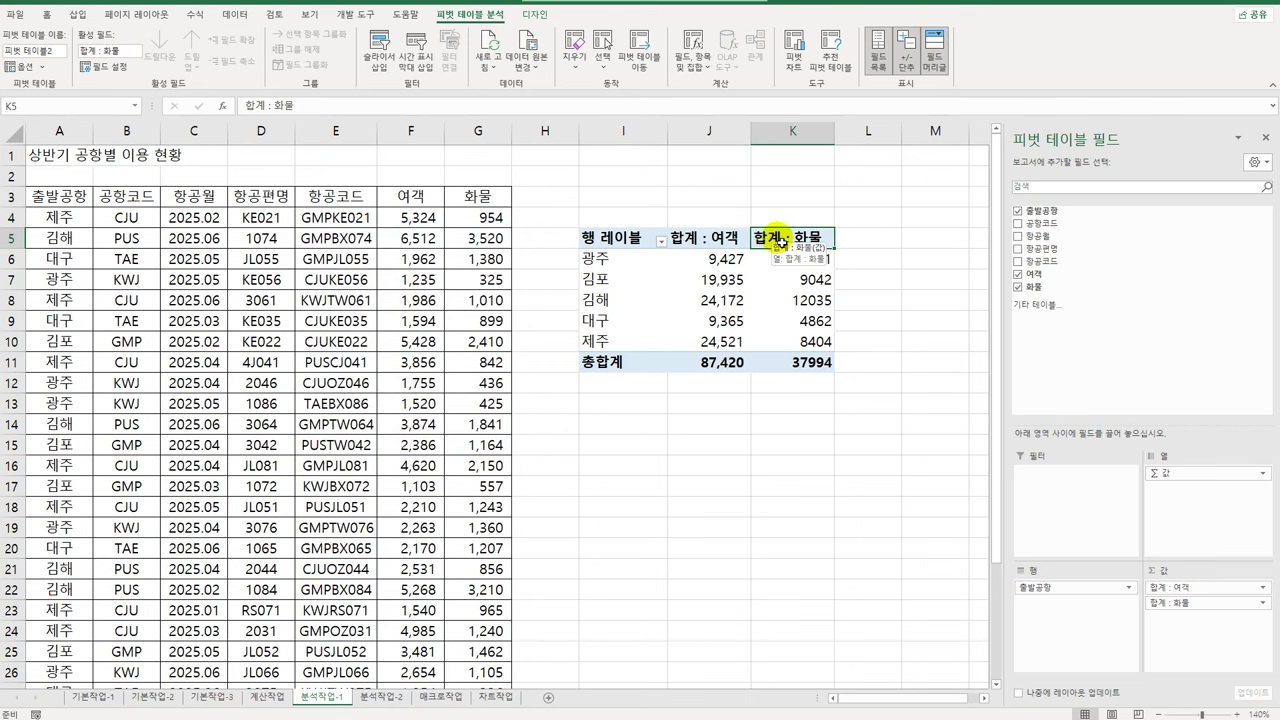
{"action": "double_click", "coordinate": [781, 243]}
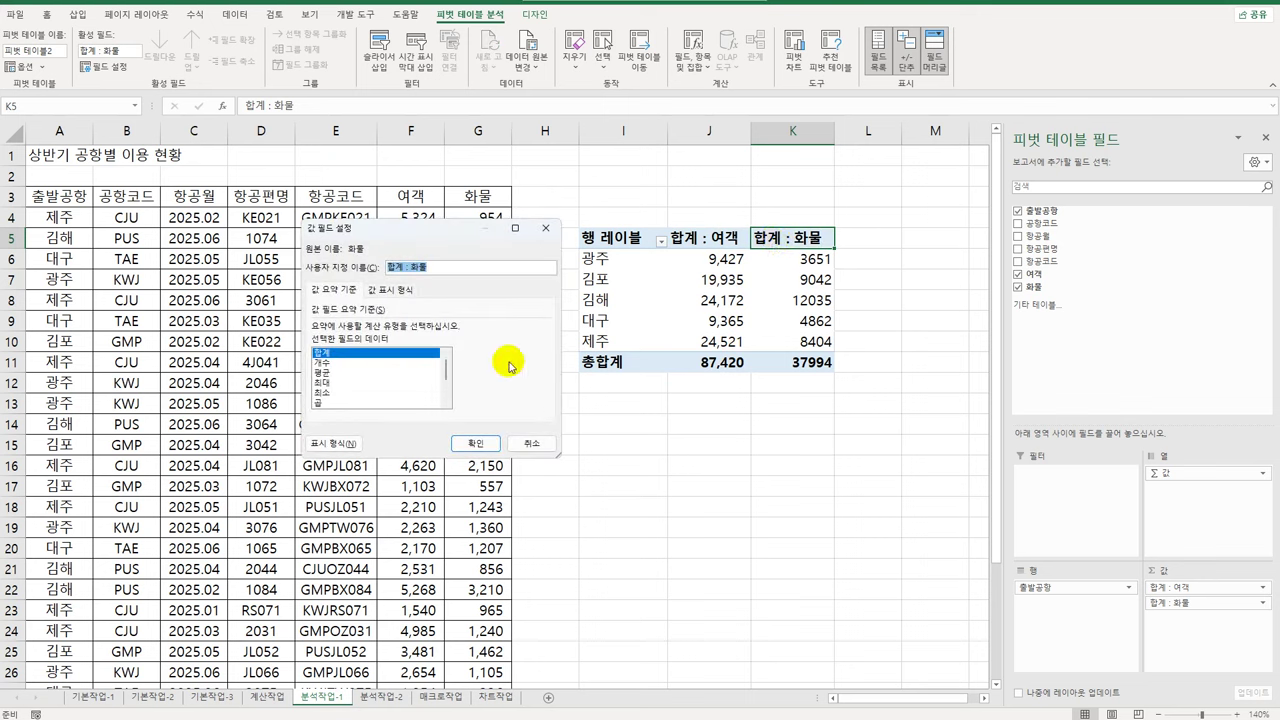
{"action": "left_click", "coordinate": [334, 446]}
{"action": "left_click", "coordinate": [273, 231]}
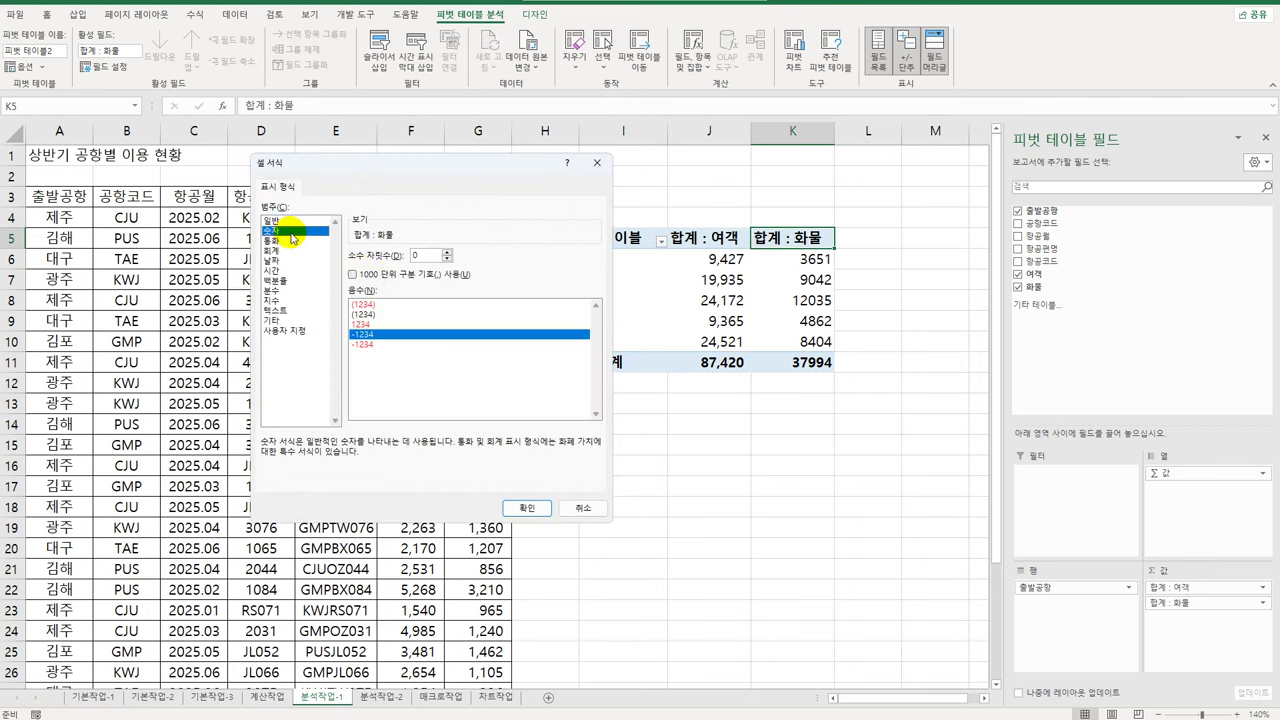
{"action": "left_click", "coordinate": [352, 274]}
{"action": "left_click", "coordinate": [522, 505]}
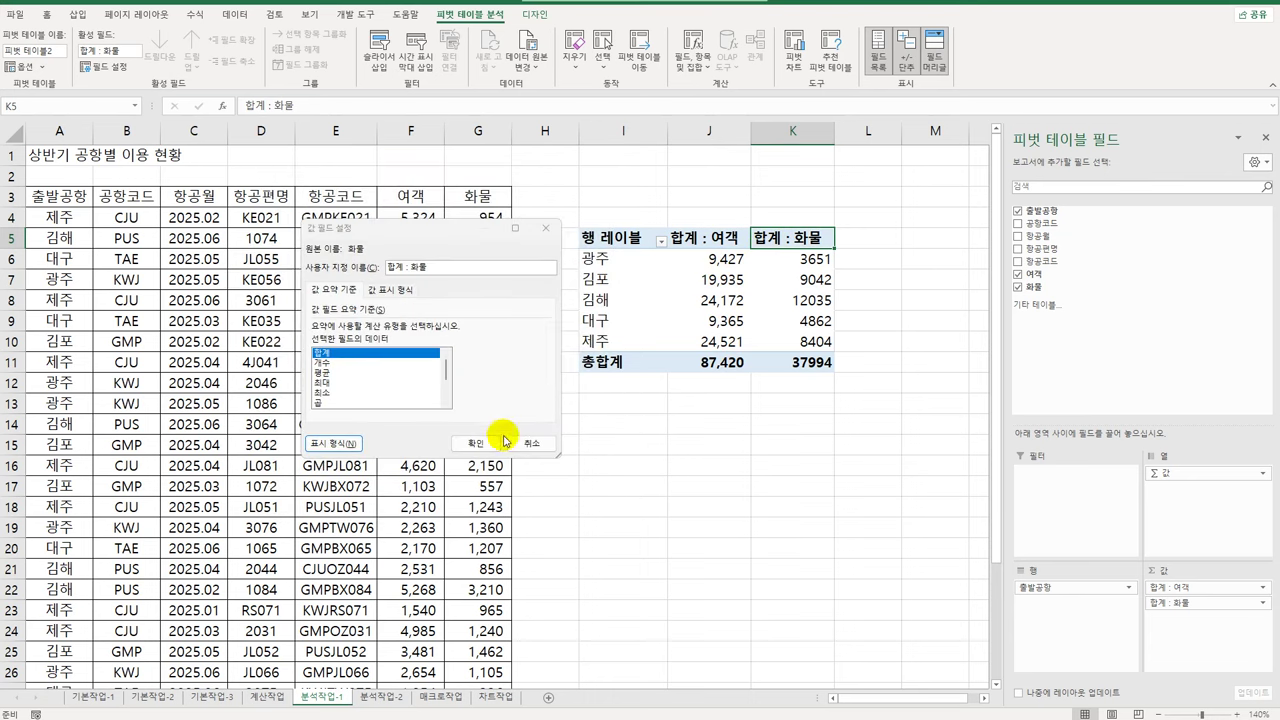
{"action": "left_click", "coordinate": [481, 440]}
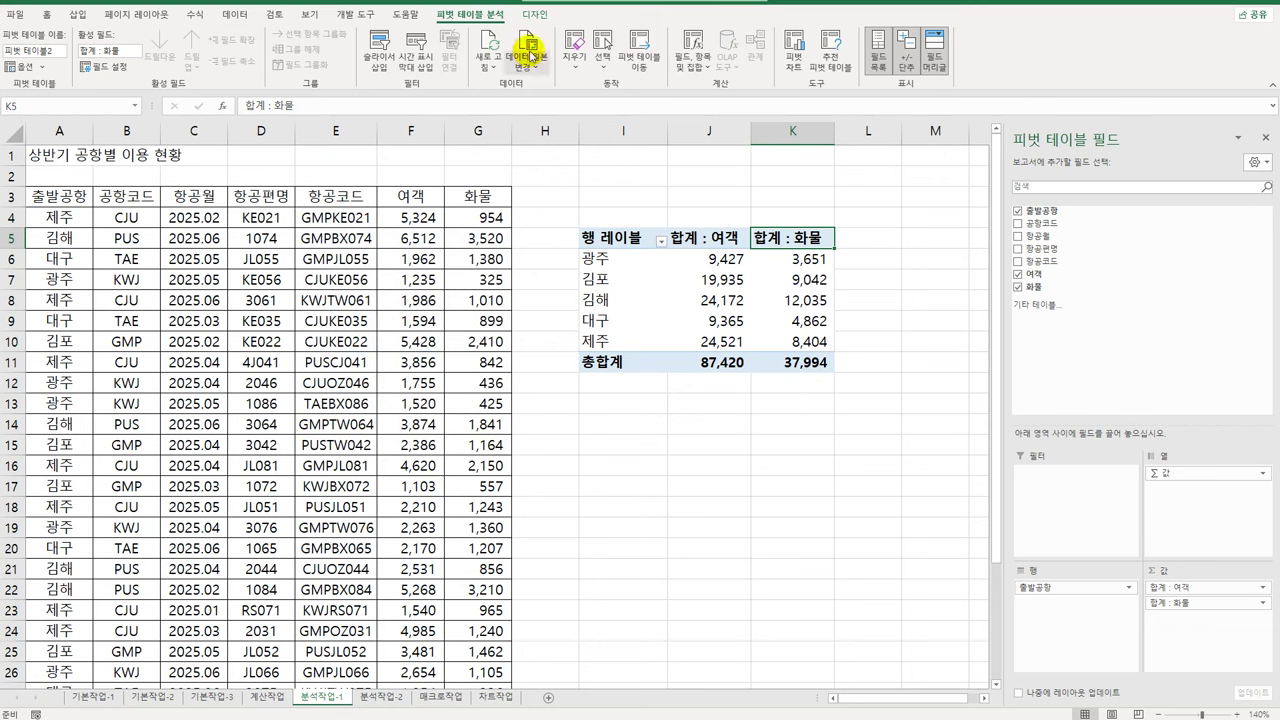
Step: Apply the gold 중간 pivot style with a solid header row to the pivot table and enable 줄무늬 행
{"action": "left_click", "coordinate": [535, 14]}
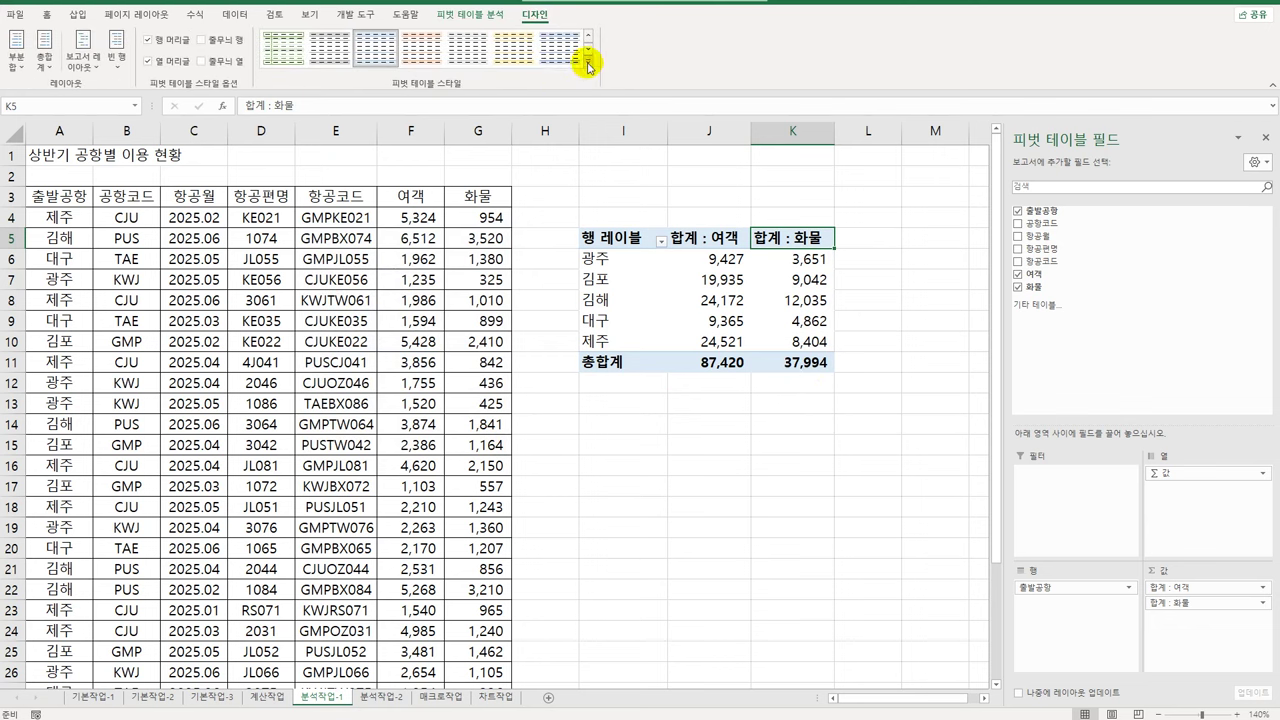
{"action": "left_click", "coordinate": [587, 61]}
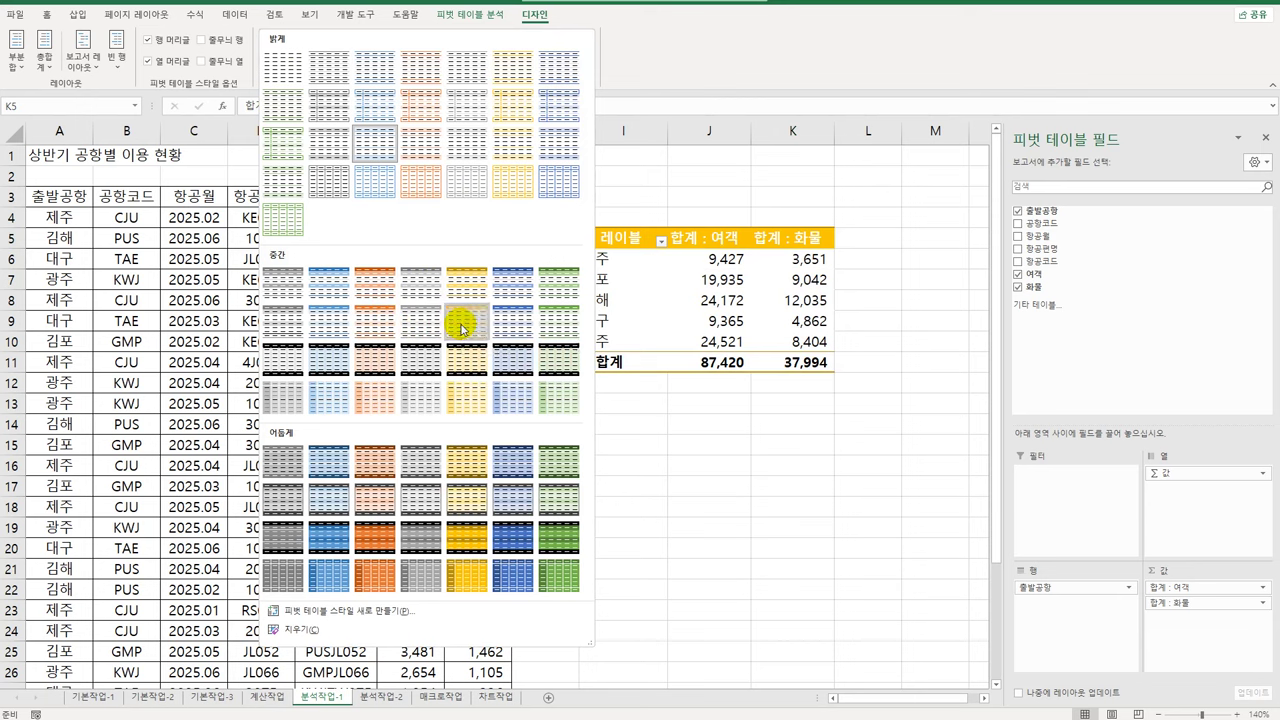
{"action": "left_click", "coordinate": [462, 327]}
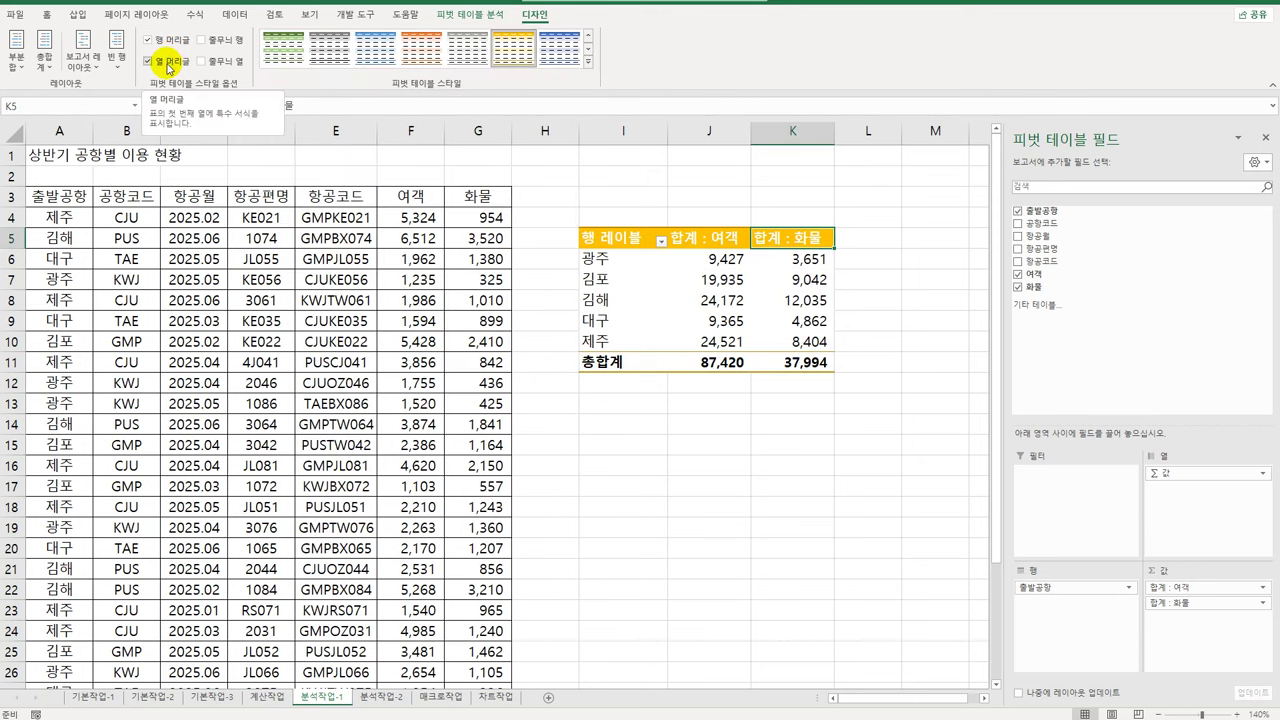
{"action": "left_click", "coordinate": [225, 45]}
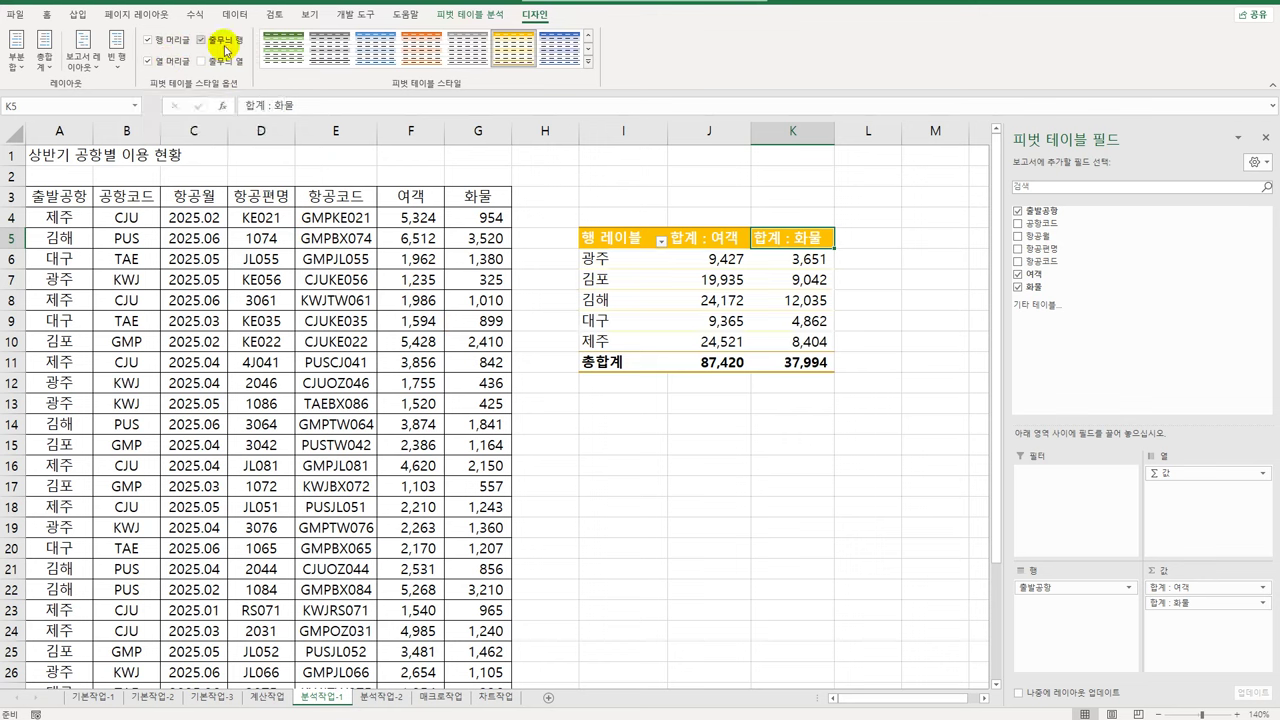
{"action": "left_click", "coordinate": [849, 472]}
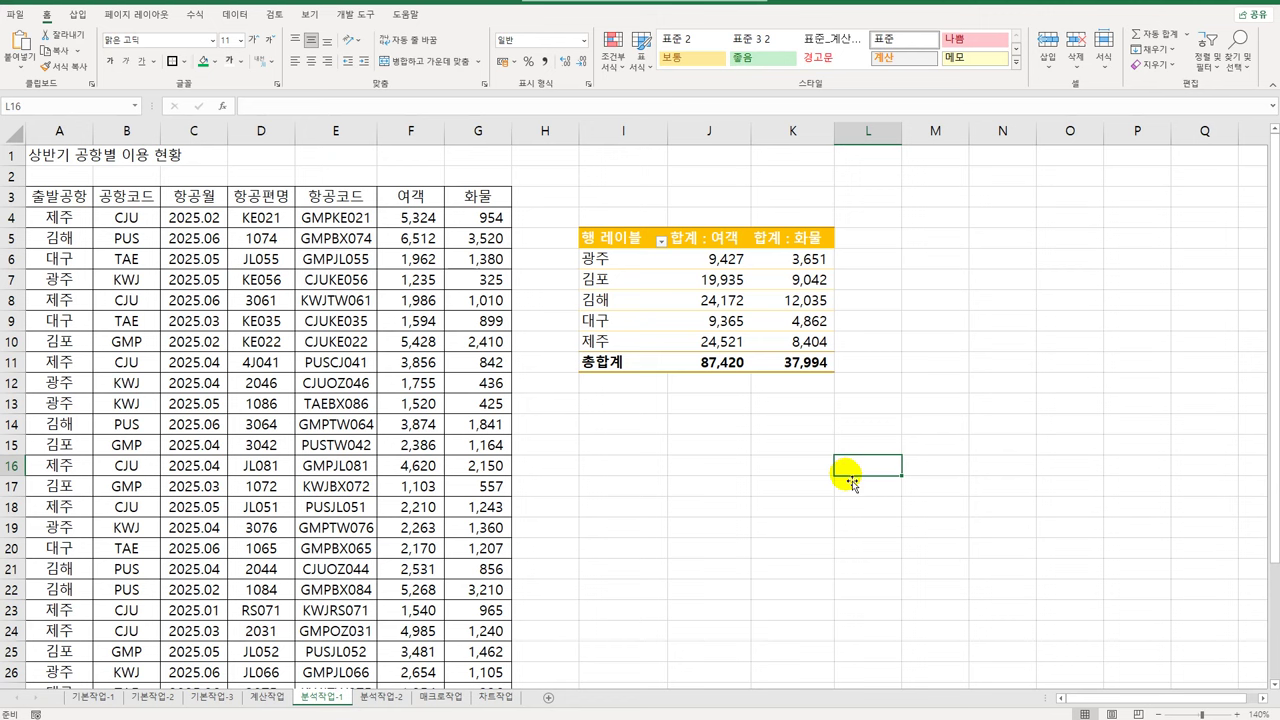
{"action": "left_click", "coordinate": [614, 246]}
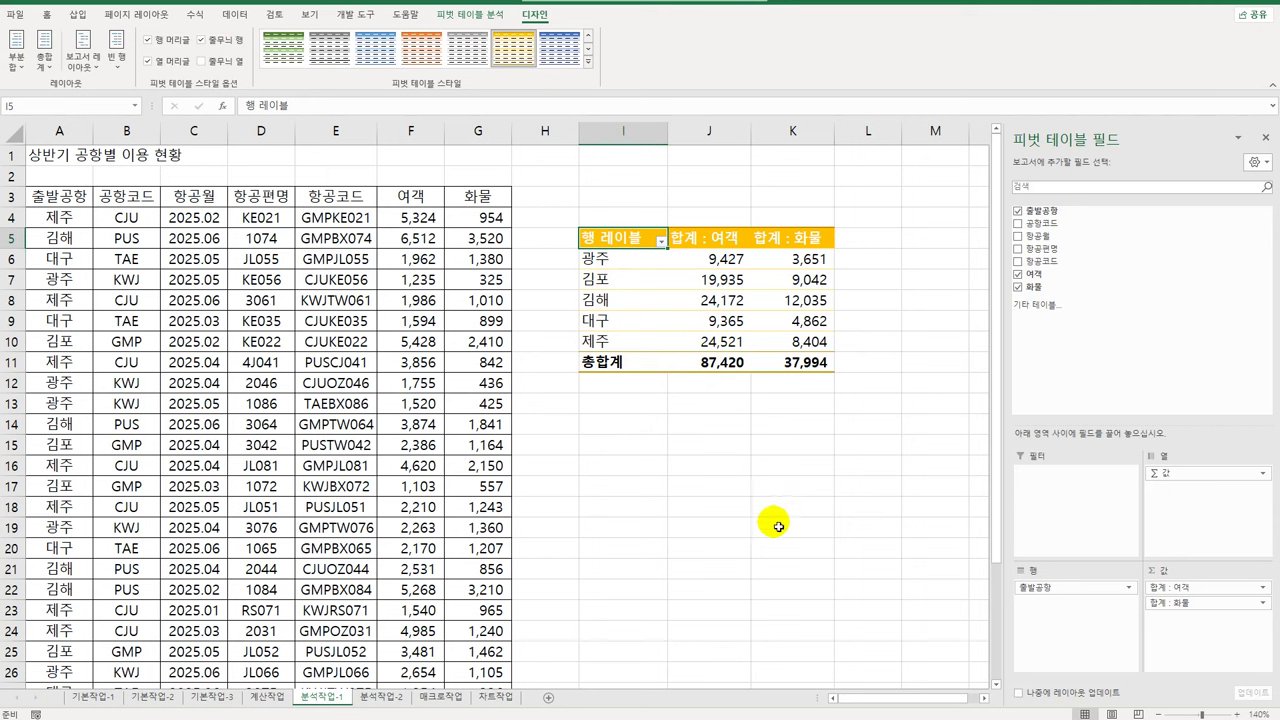
{"action": "left_click_drag", "start_coordinate": [600, 133], "coordinate": [797, 134]}
{"action": "right_click", "coordinate": [797, 134]}
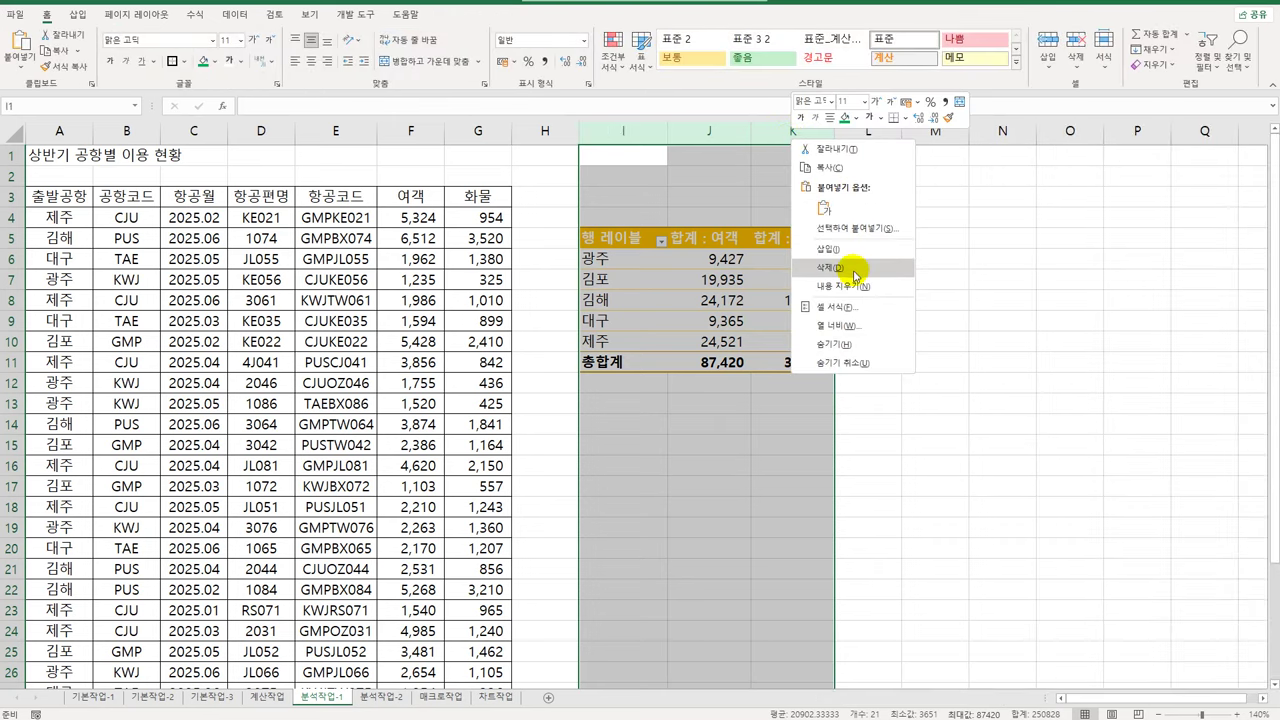
{"action": "key", "text": "Escape"}
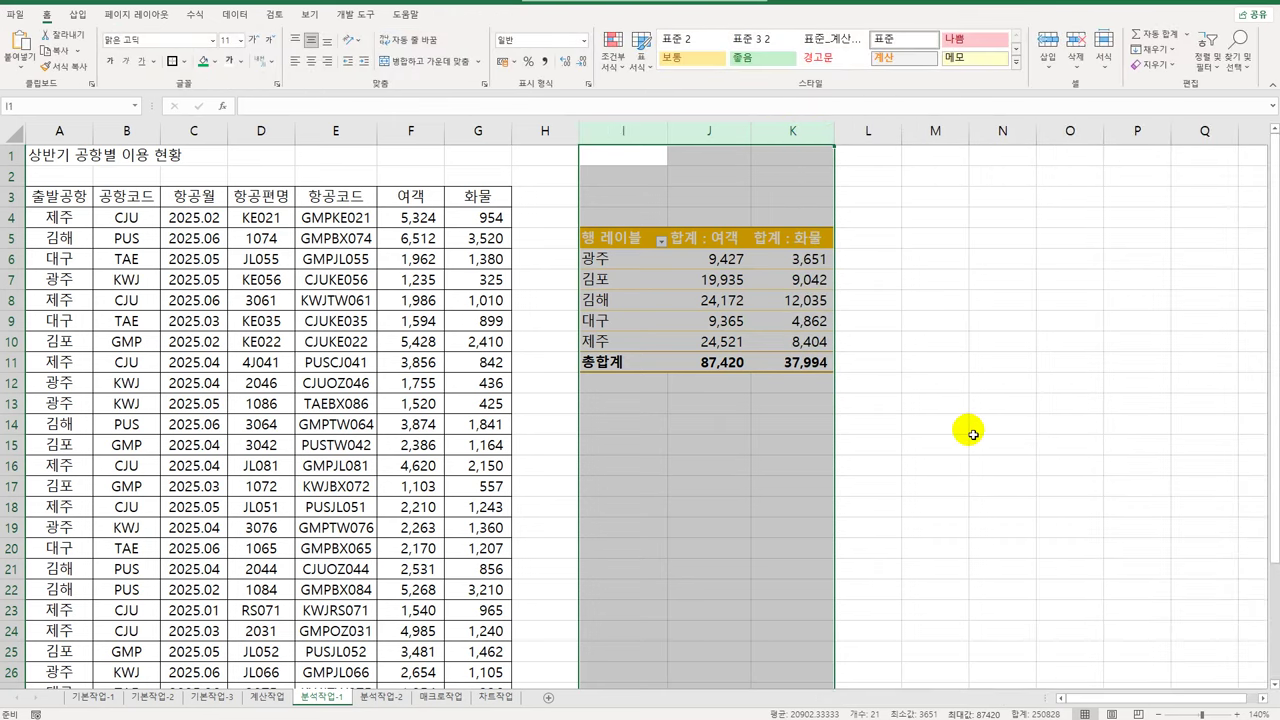
Step: Open the 분석작업-2 sheet
{"action": "left_click", "coordinate": [374, 703]}
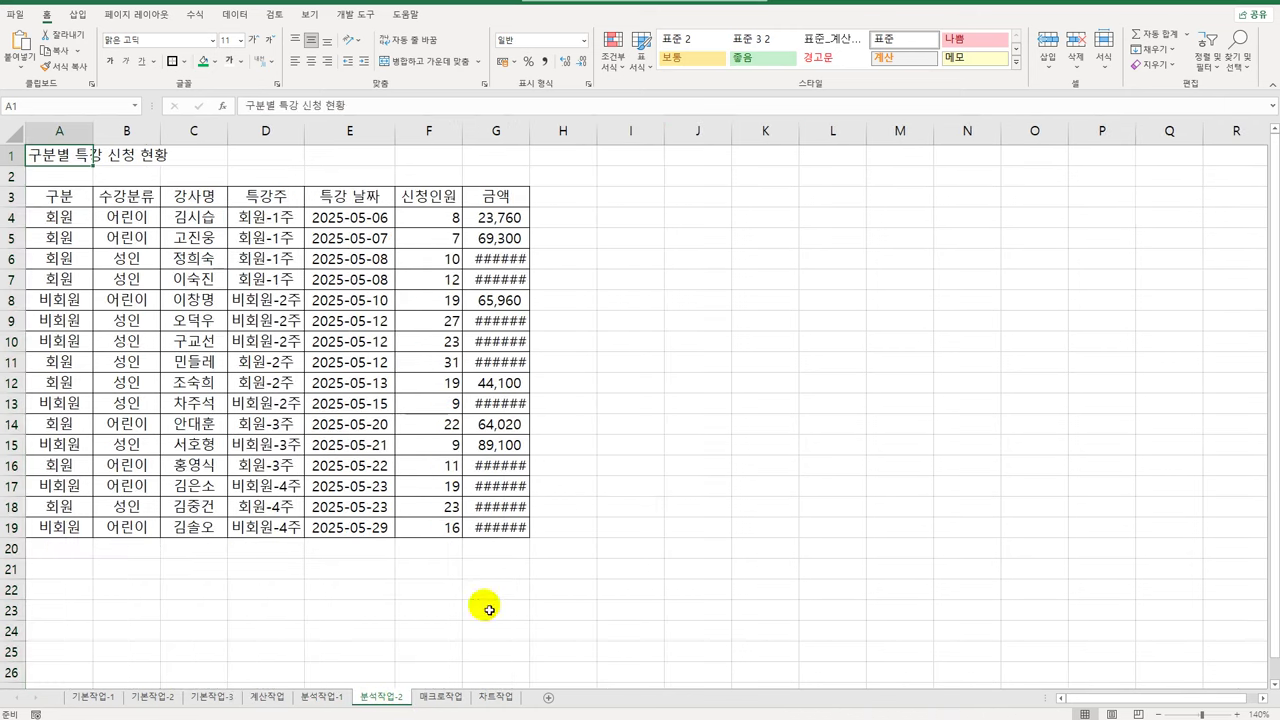
Step: Fit column G to its contents and sort the table in ascending order by 구분 and by 수강분류
{"action": "double_click", "coordinate": [531, 133]}
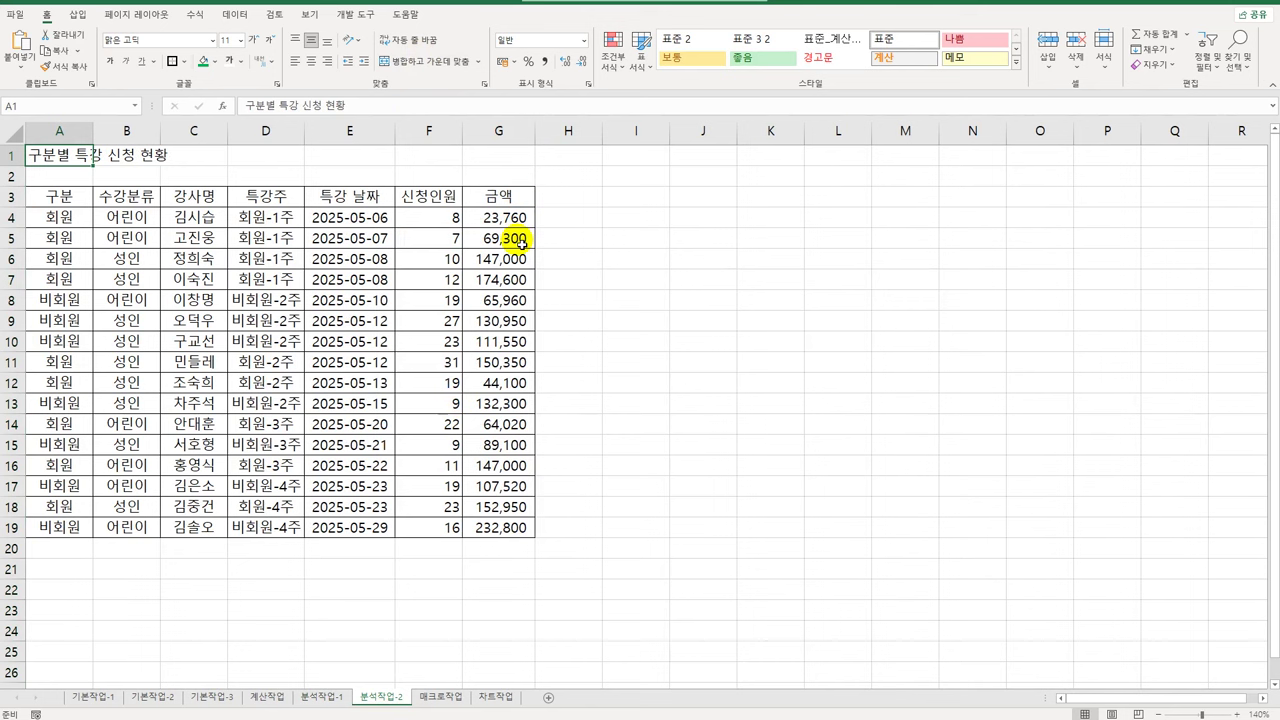
{"action": "left_click", "coordinate": [250, 223]}
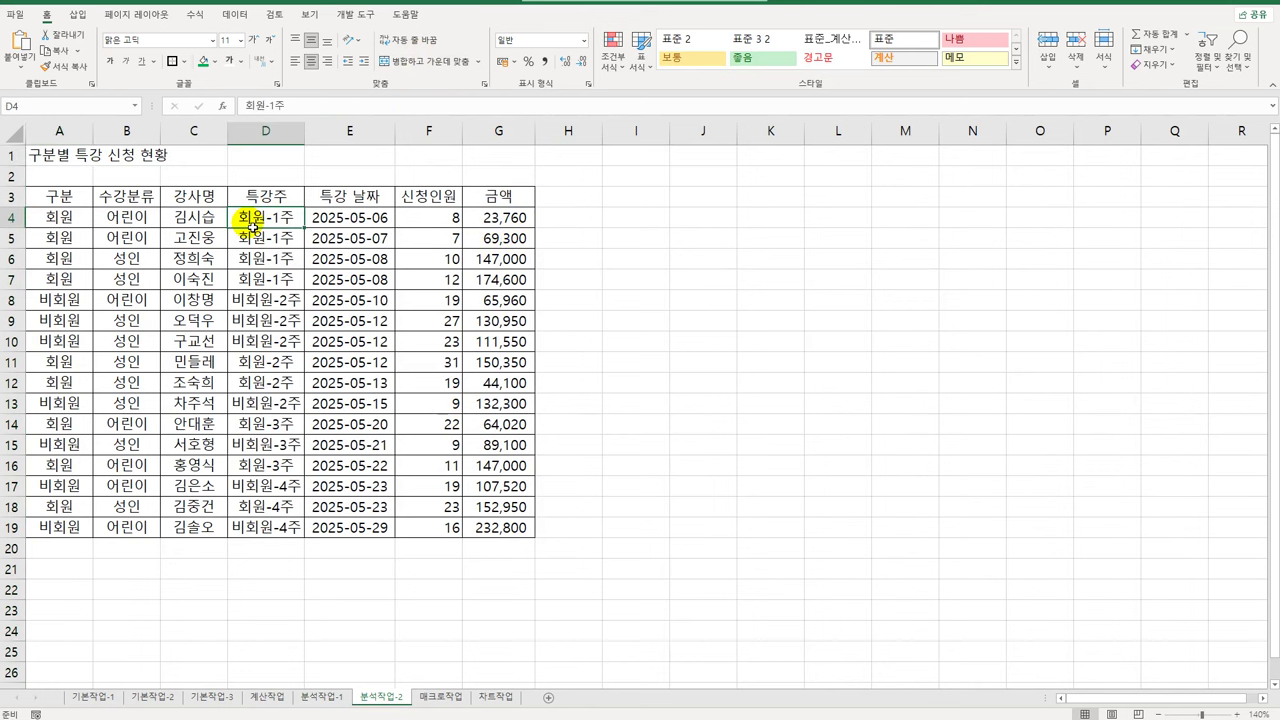
{"action": "left_click", "coordinate": [235, 14]}
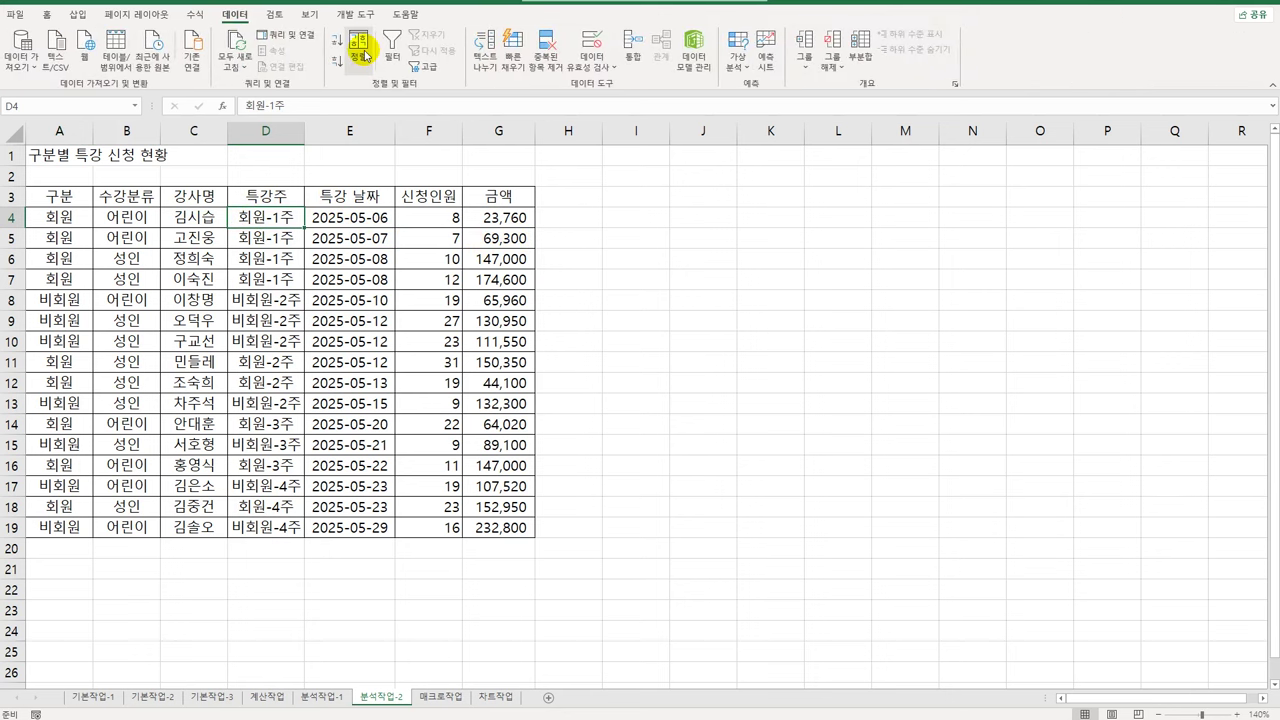
{"action": "left_click", "coordinate": [357, 50]}
{"action": "left_click_drag", "start_coordinate": [486, 268], "coordinate": [778, 220]}
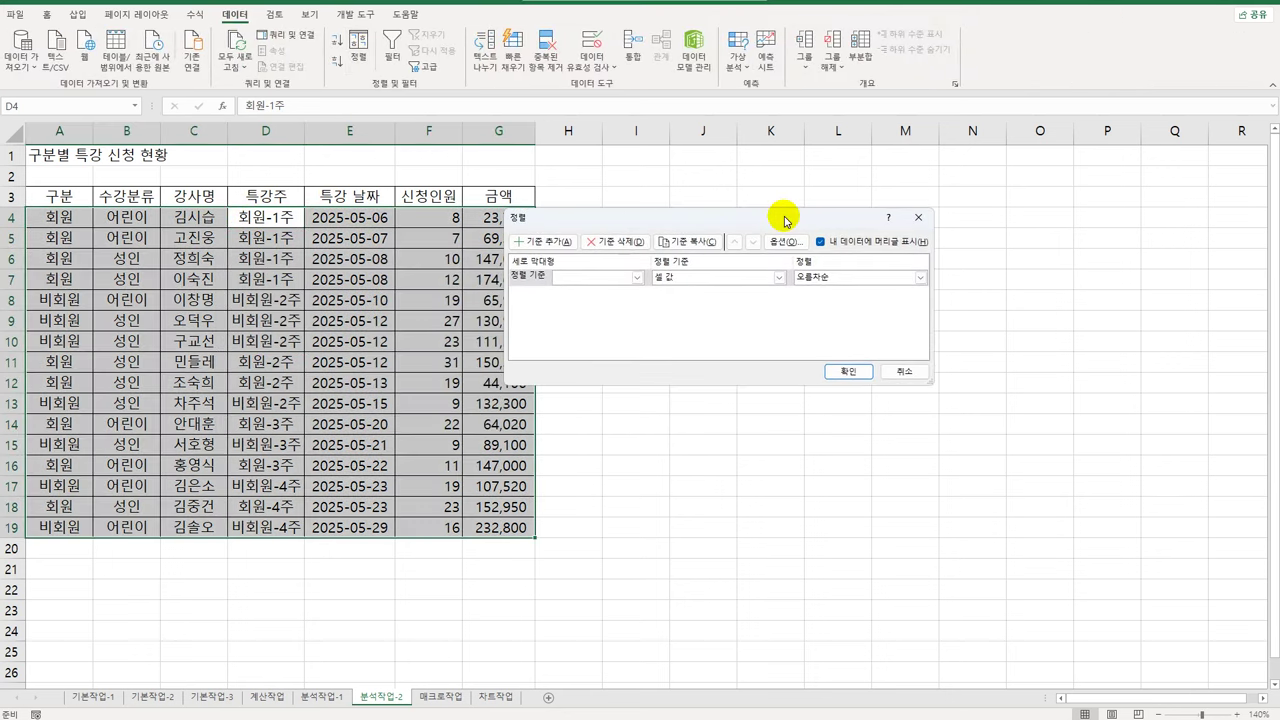
{"action": "left_click", "coordinate": [636, 277]}
{"action": "left_click", "coordinate": [634, 288]}
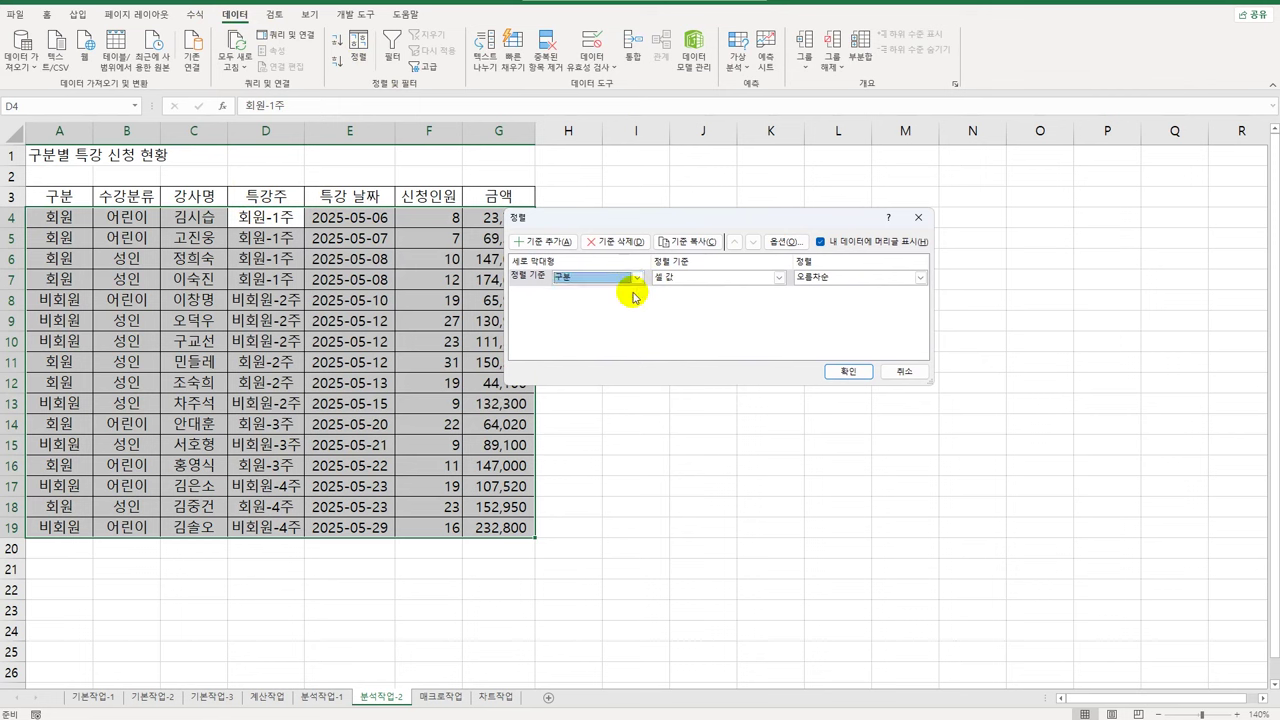
{"action": "left_click", "coordinate": [545, 241]}
{"action": "left_click", "coordinate": [634, 293]}
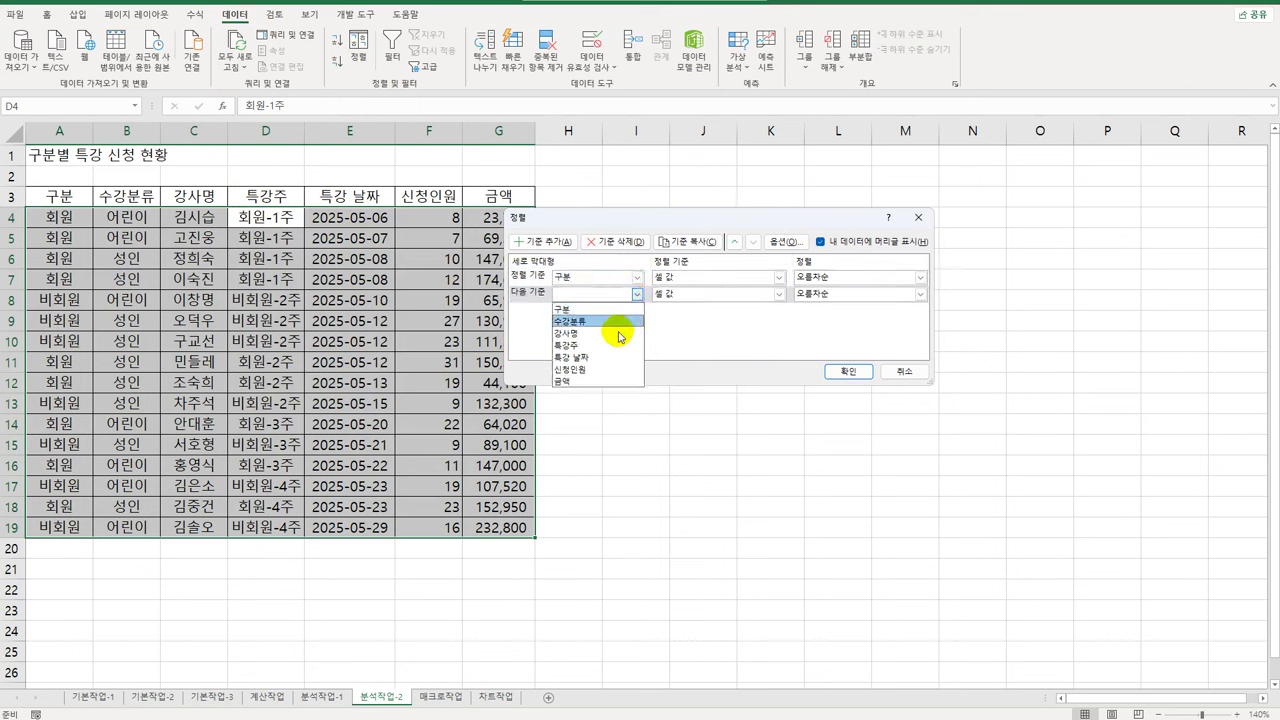
{"action": "left_click", "coordinate": [598, 321]}
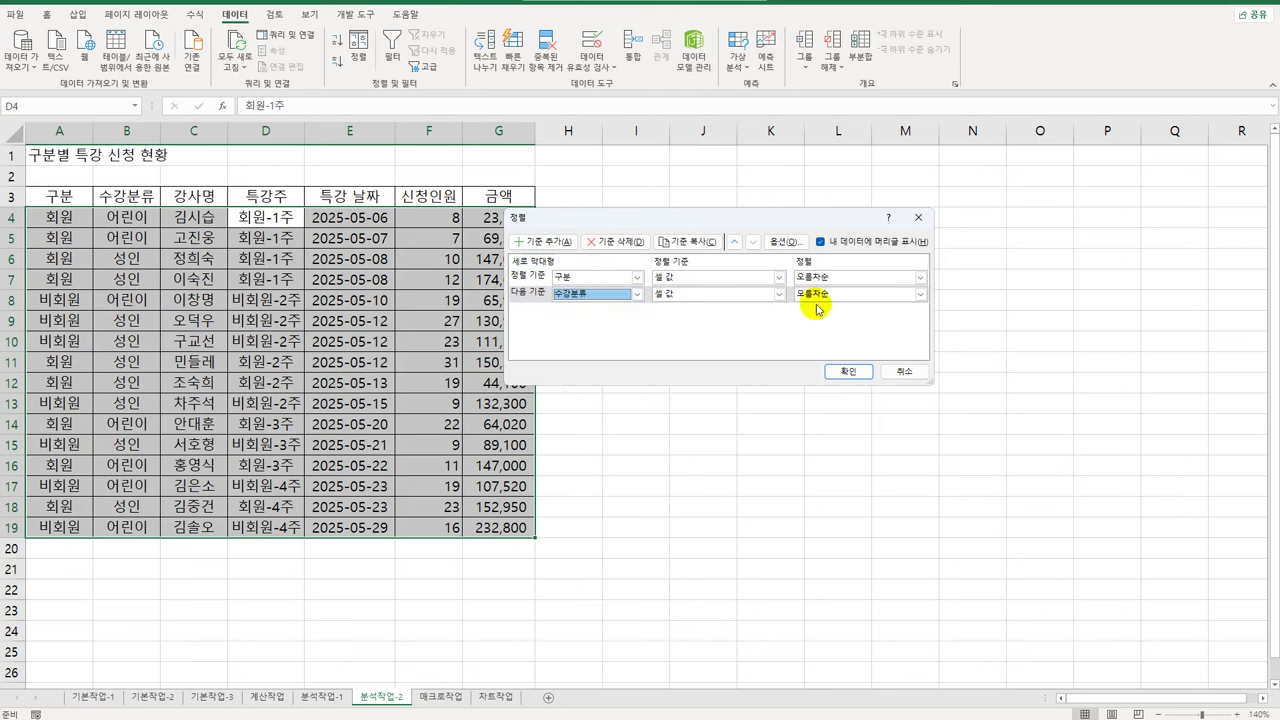
{"action": "left_click", "coordinate": [841, 372]}
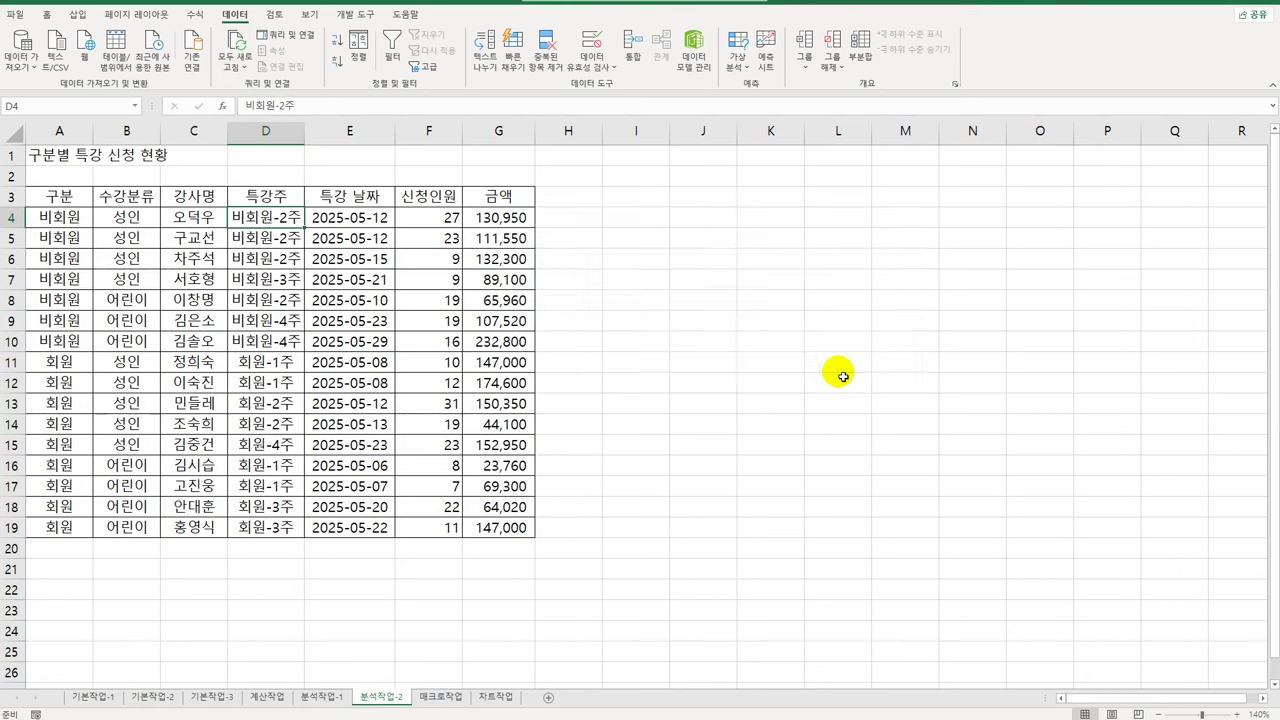
Step: Add a 부분합 to the table grouped by 구분 that uses the 개수 function on 특강주 only
{"action": "left_click", "coordinate": [858, 60]}
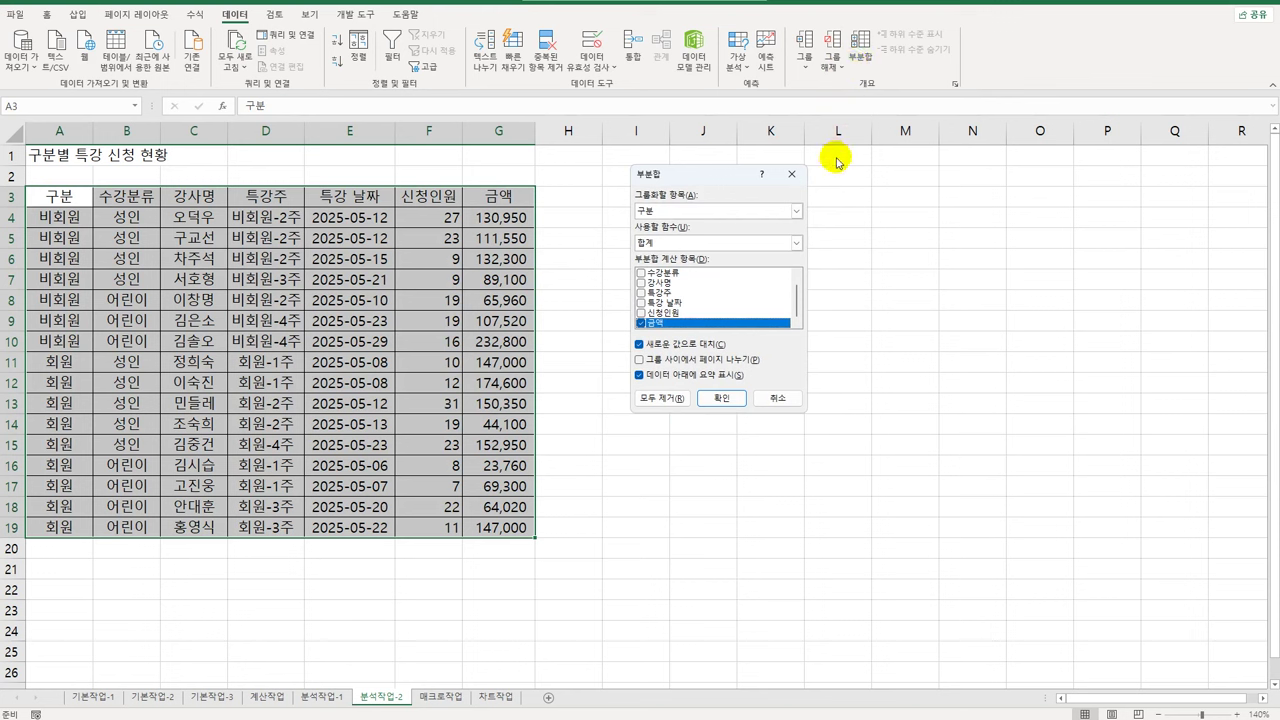
{"action": "left_click", "coordinate": [712, 244]}
{"action": "left_click", "coordinate": [705, 270]}
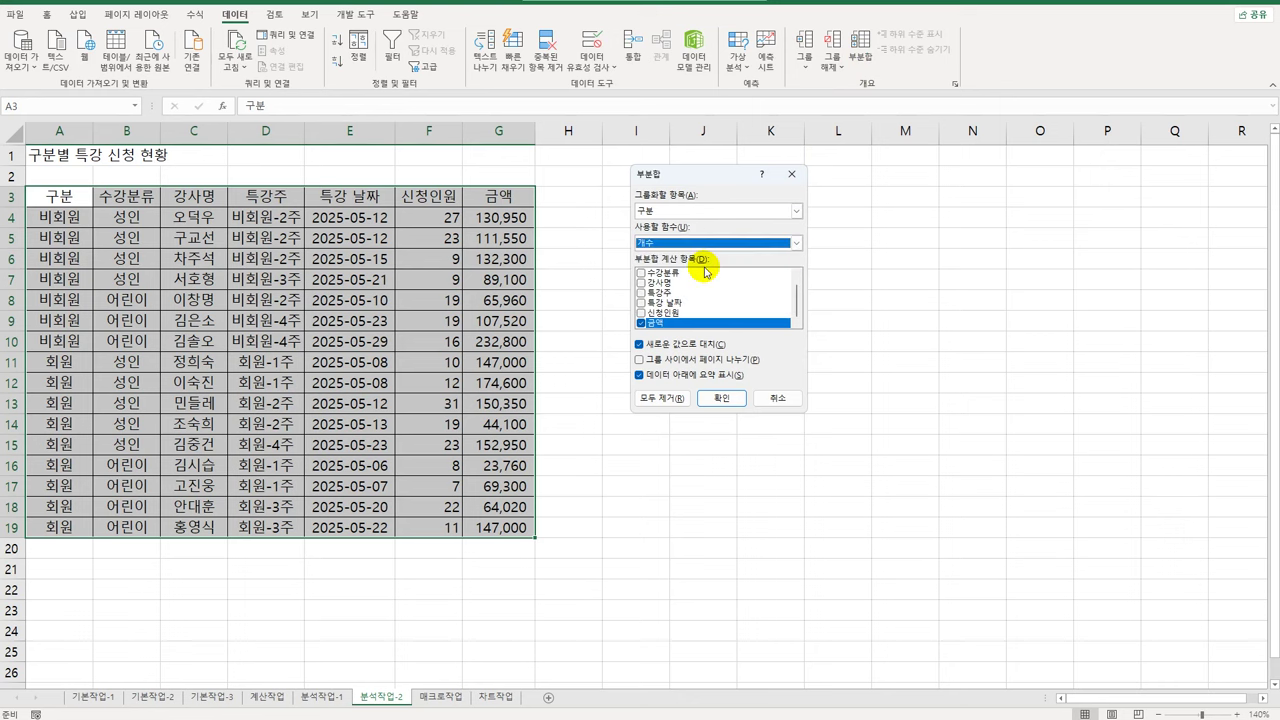
{"action": "left_click", "coordinate": [640, 323]}
{"action": "left_click", "coordinate": [641, 292]}
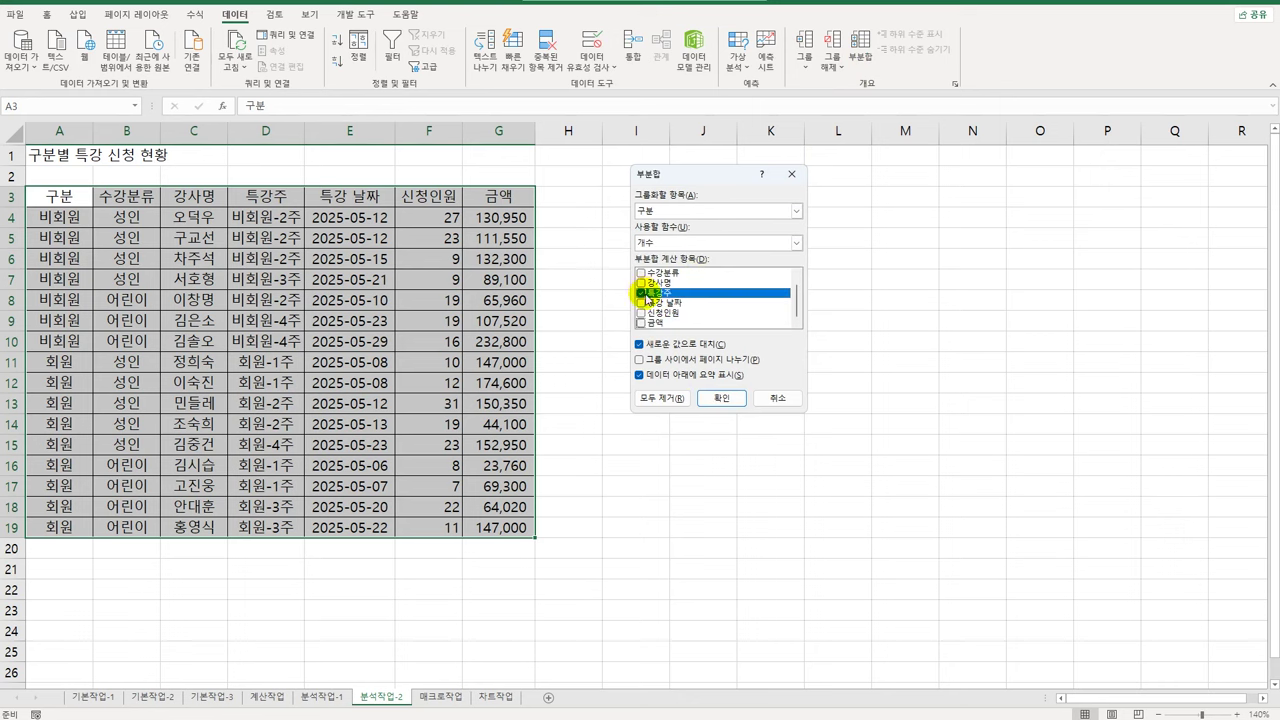
{"action": "left_click", "coordinate": [709, 397]}
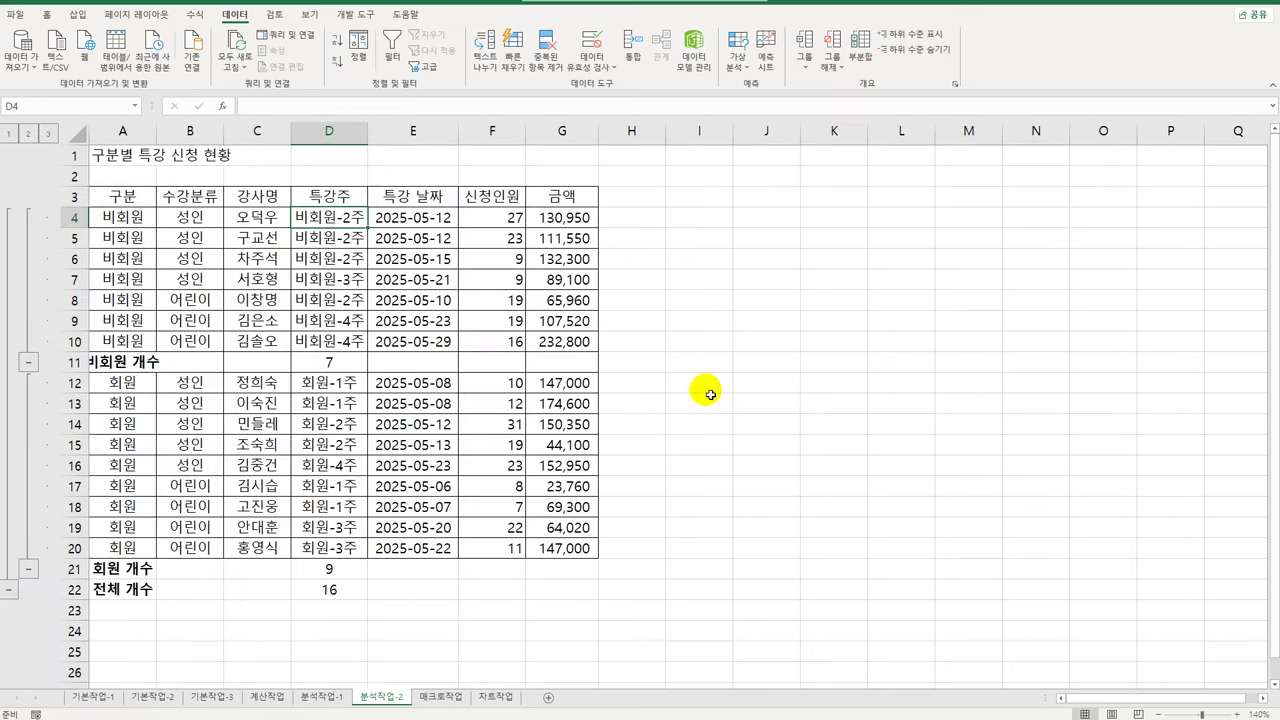
Step: Add a nested 부분합 grouped by 수강분류 with the 평균 of 신청인원 and 금액, turning off 새로운 값으로 대치
{"action": "left_click", "coordinate": [857, 58]}
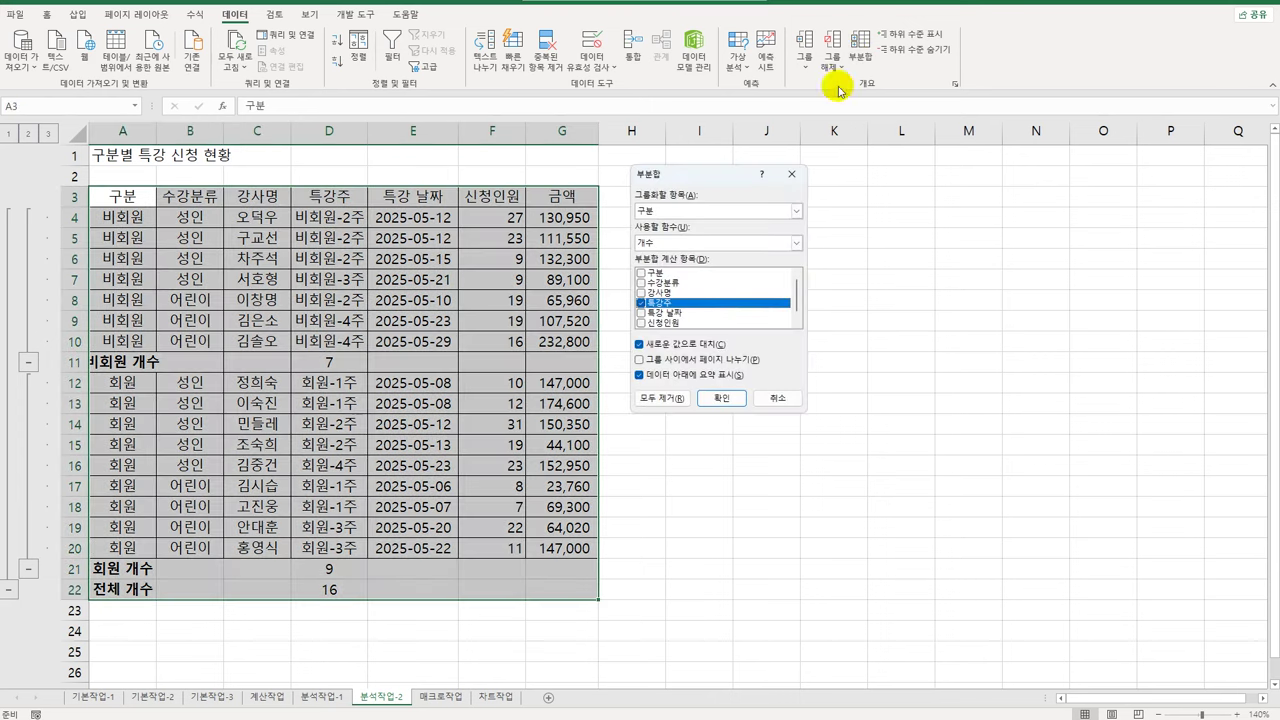
{"action": "left_click", "coordinate": [676, 211]}
{"action": "left_click", "coordinate": [681, 234]}
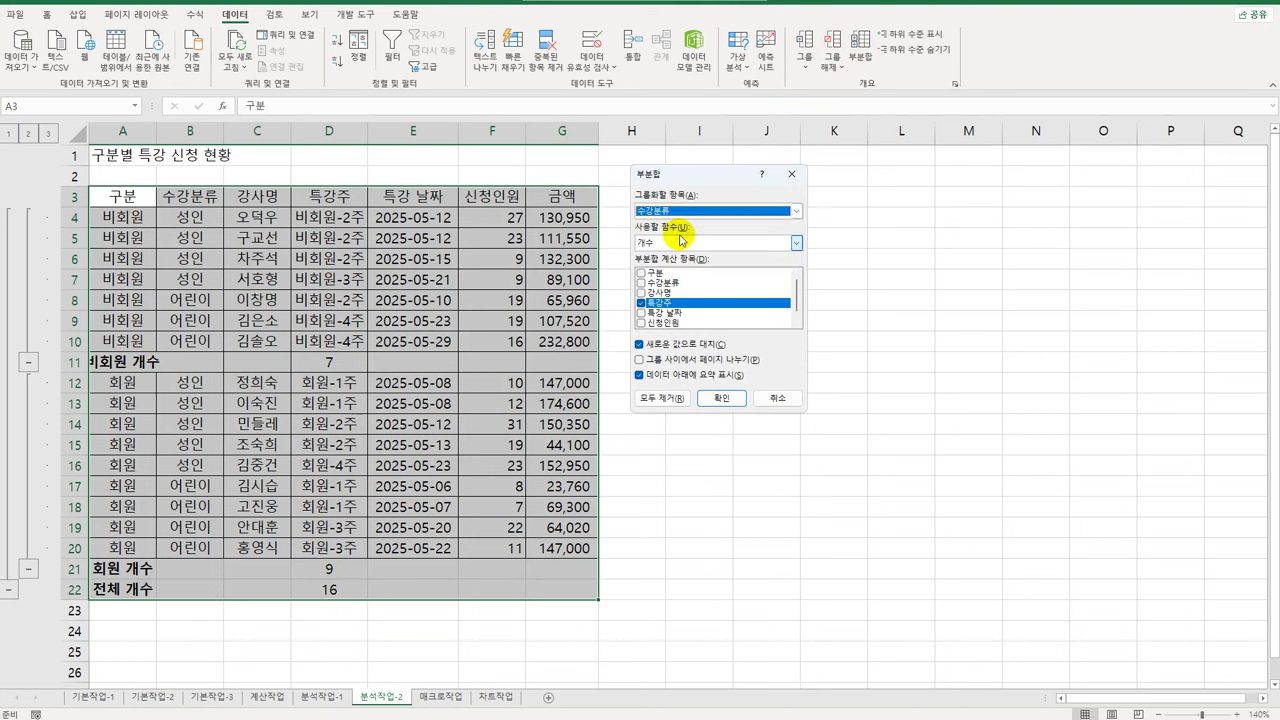
{"action": "left_click", "coordinate": [640, 302]}
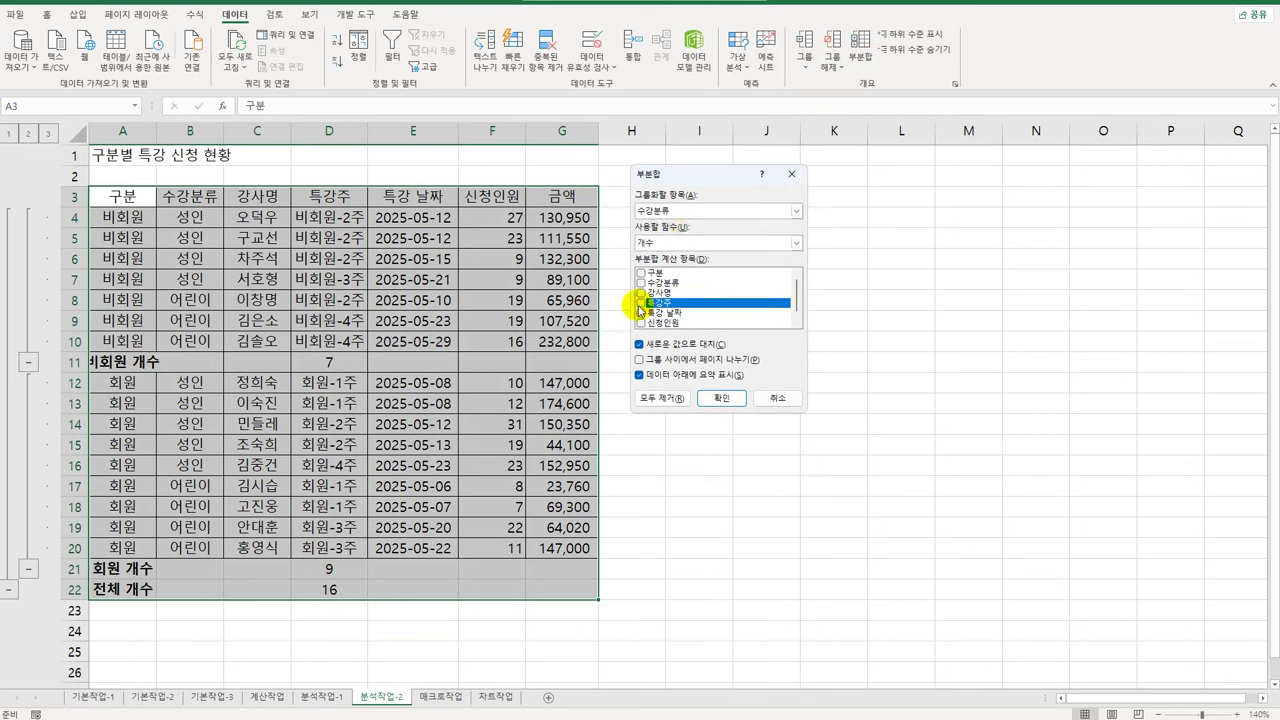
{"action": "left_click", "coordinate": [641, 323]}
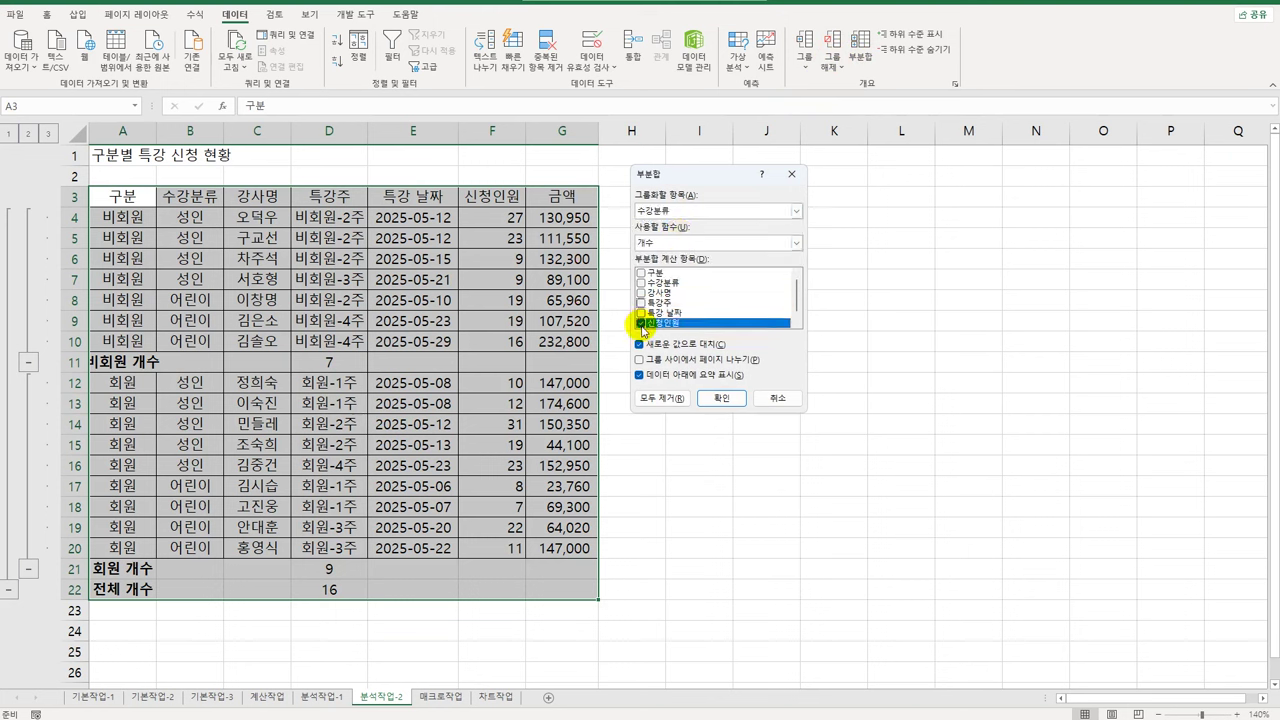
{"action": "left_click", "coordinate": [798, 325]}
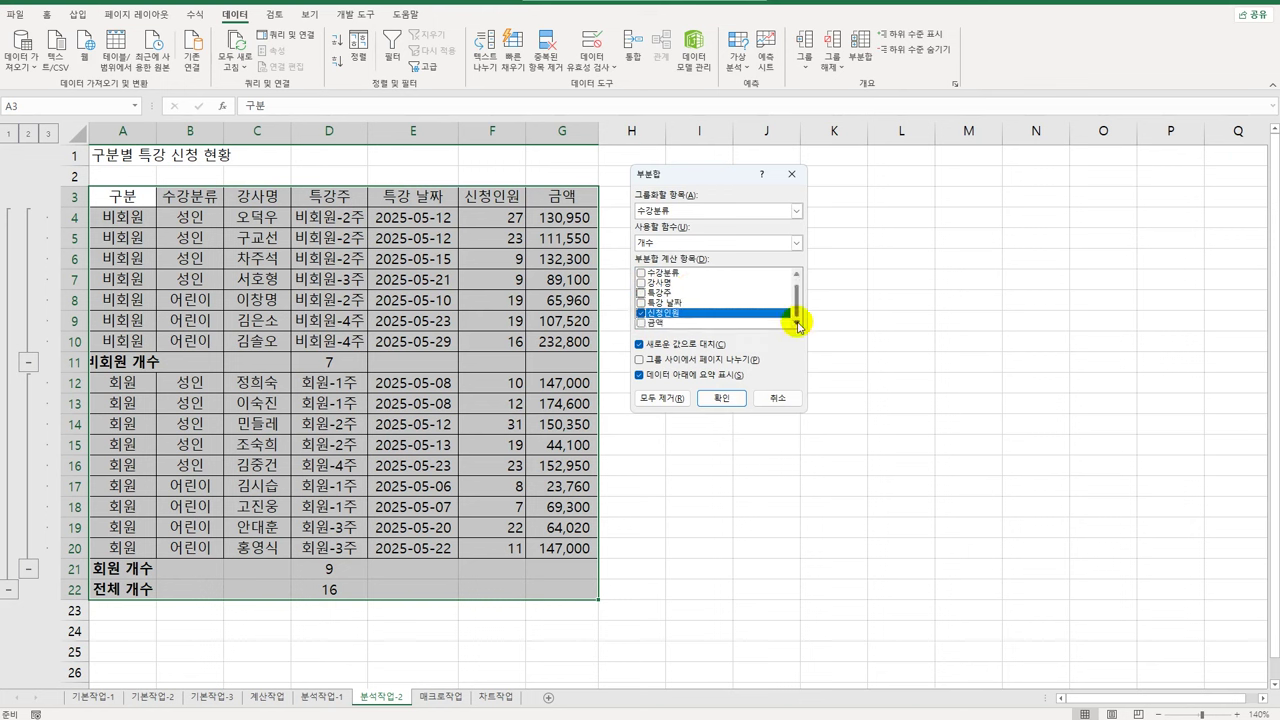
{"action": "left_click", "coordinate": [641, 323]}
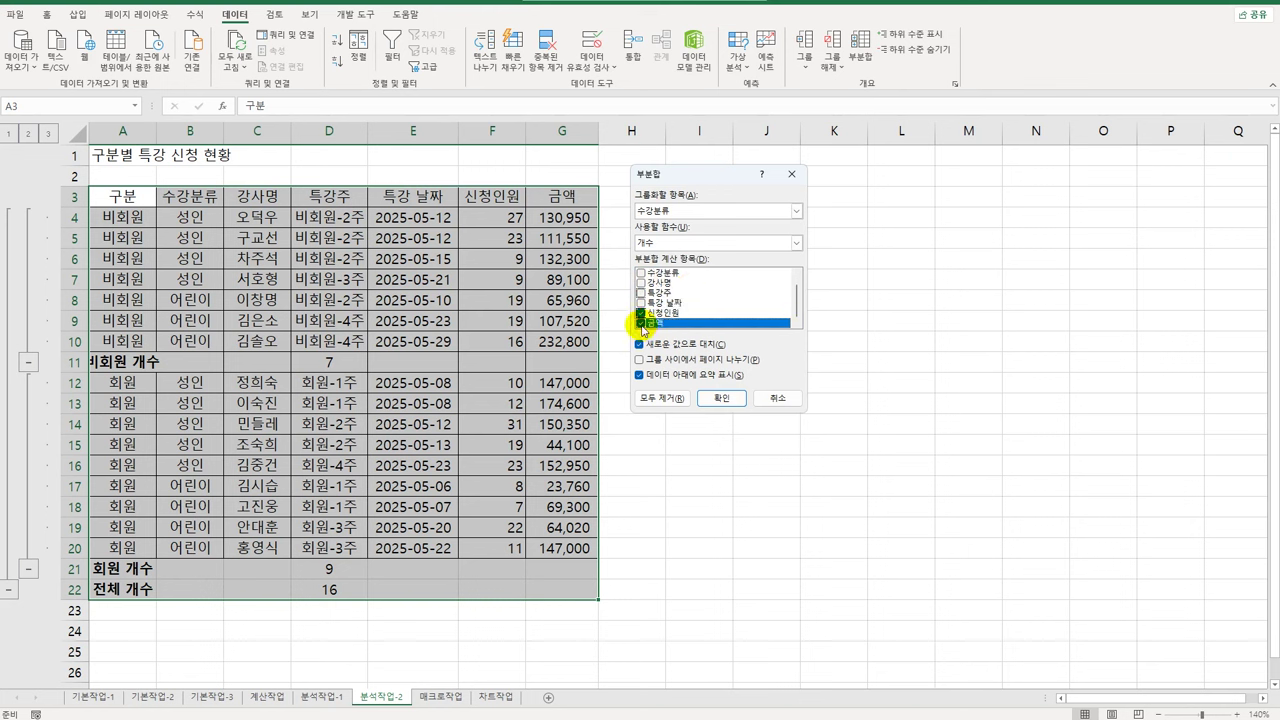
{"action": "left_click", "coordinate": [664, 251]}
{"action": "left_click", "coordinate": [647, 274]}
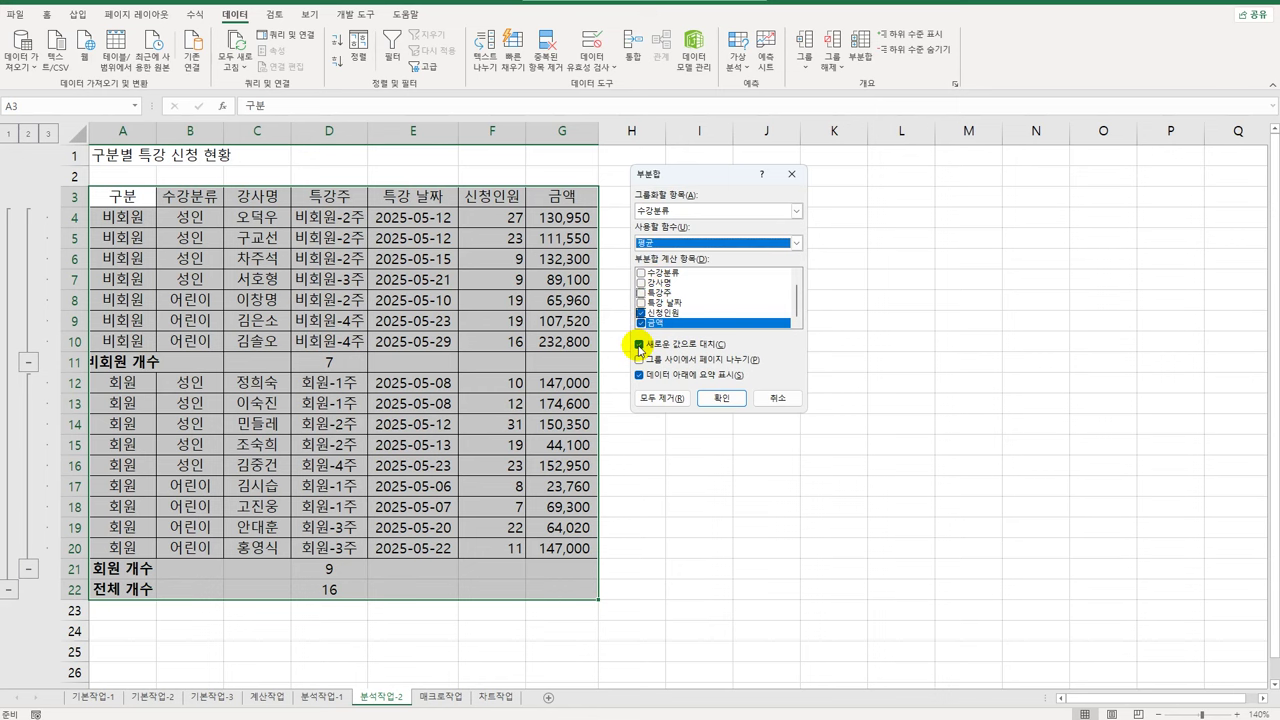
{"action": "left_click", "coordinate": [639, 345]}
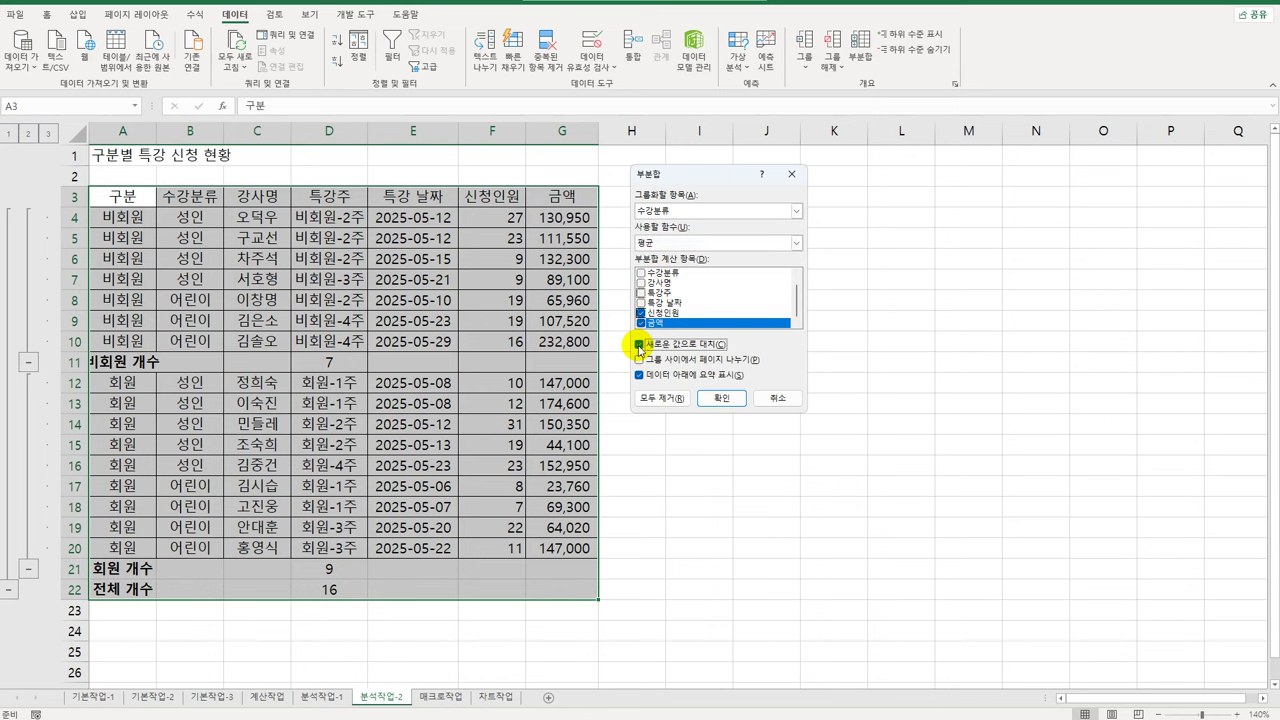
{"action": "left_click", "coordinate": [709, 400]}
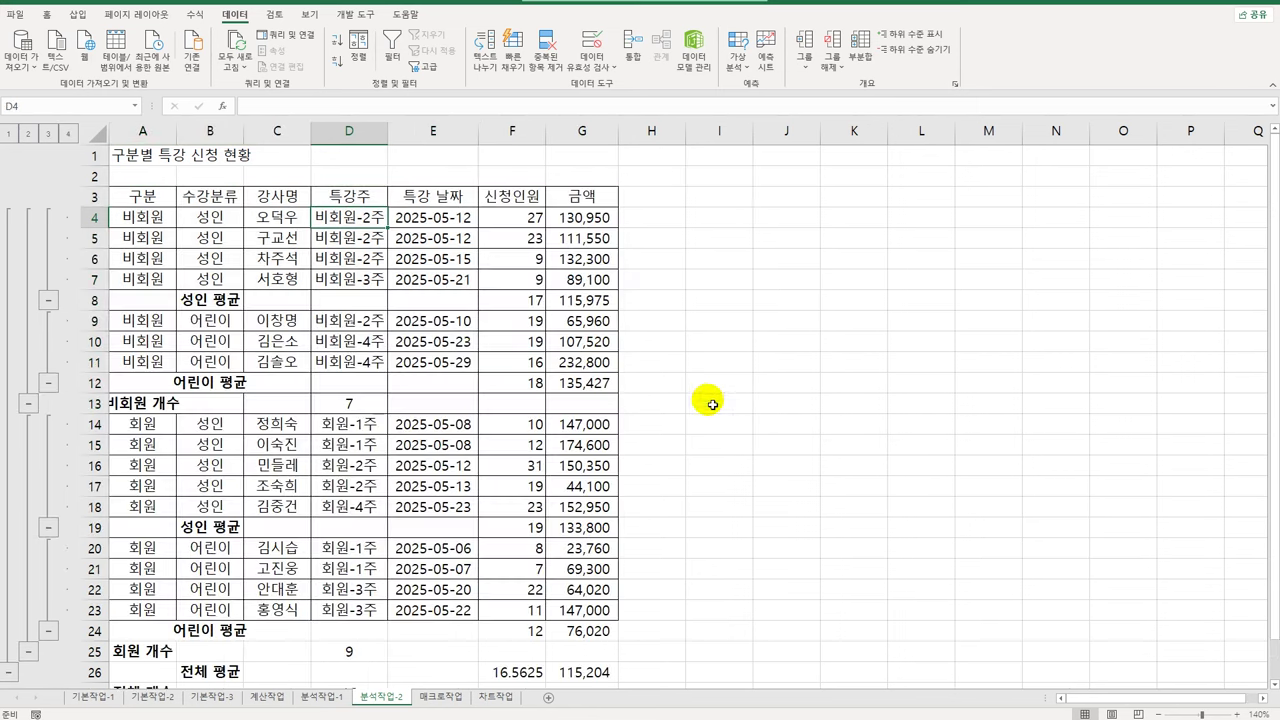
Step: Fit the widths of columns A and B to their contents
{"action": "left_click", "coordinate": [349, 217]}
{"action": "double_click", "coordinate": [182, 145]}
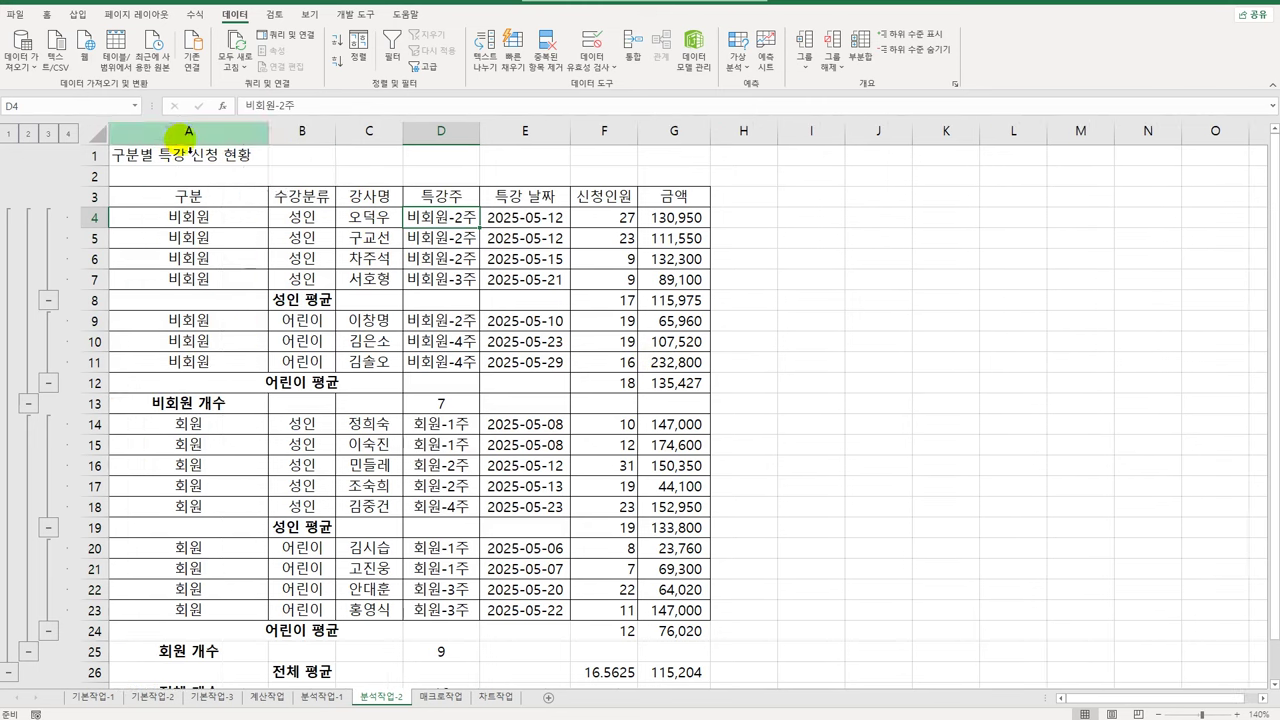
{"action": "double_click", "coordinate": [341, 140]}
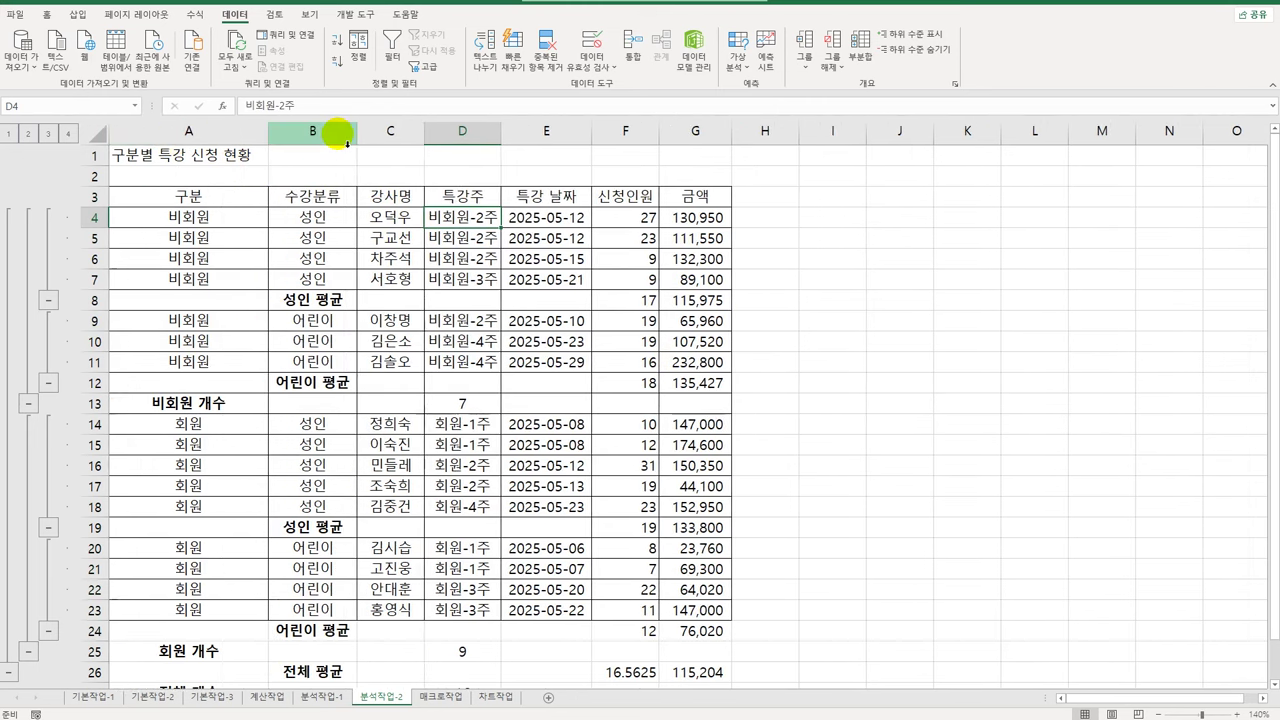
Step: Format A3:G27 as a table with headers, using the blue 중간 style with a solid header and banded rows
{"action": "left_click", "coordinate": [350, 221]}
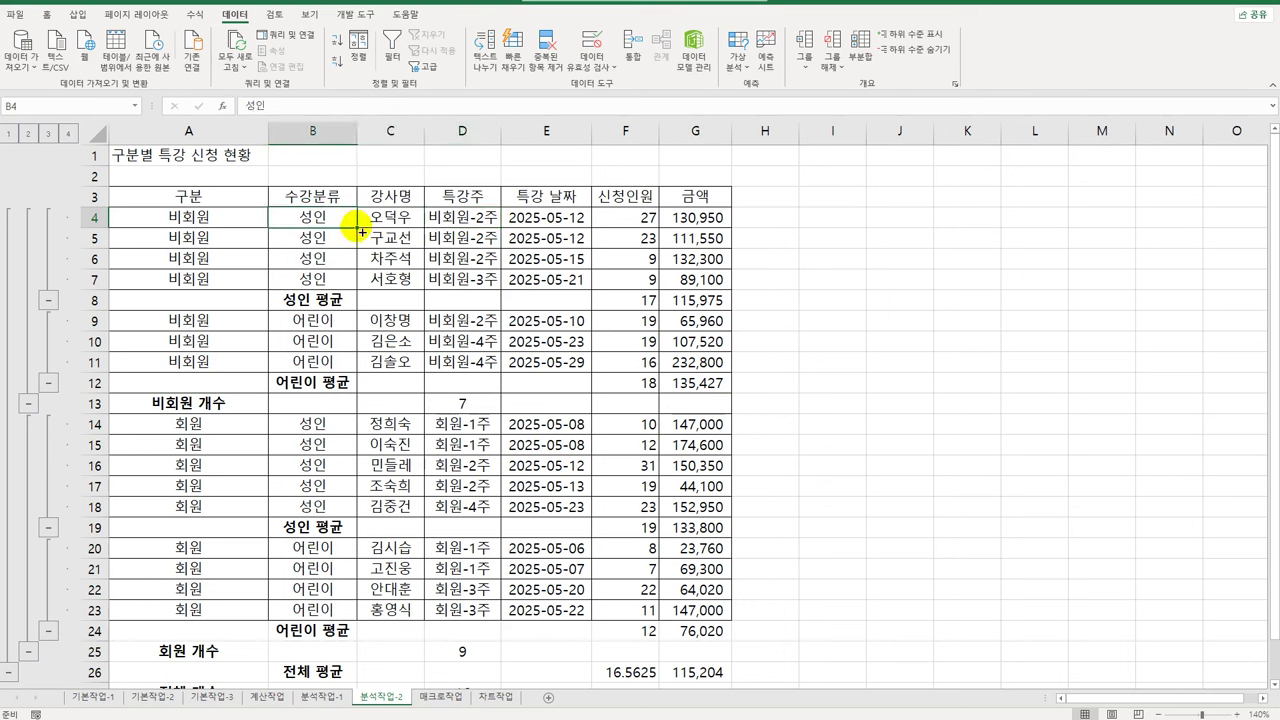
{"action": "left_click", "coordinate": [46, 14]}
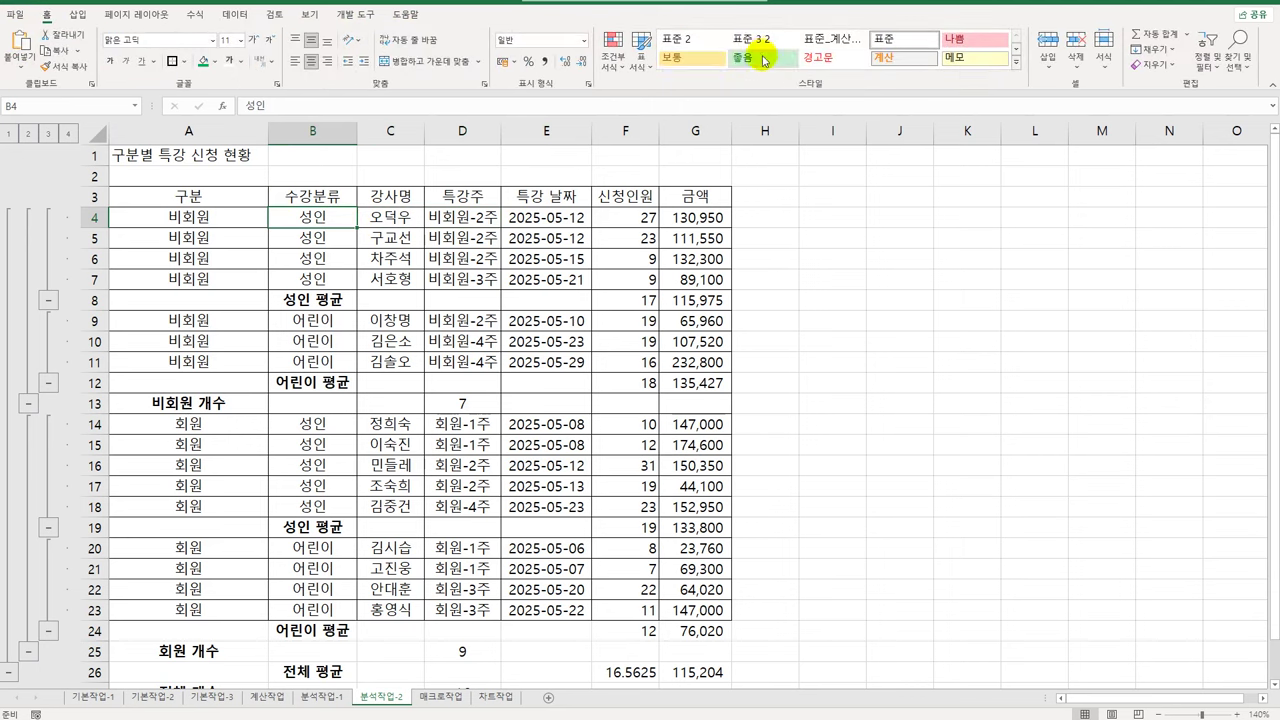
{"action": "left_click", "coordinate": [641, 66]}
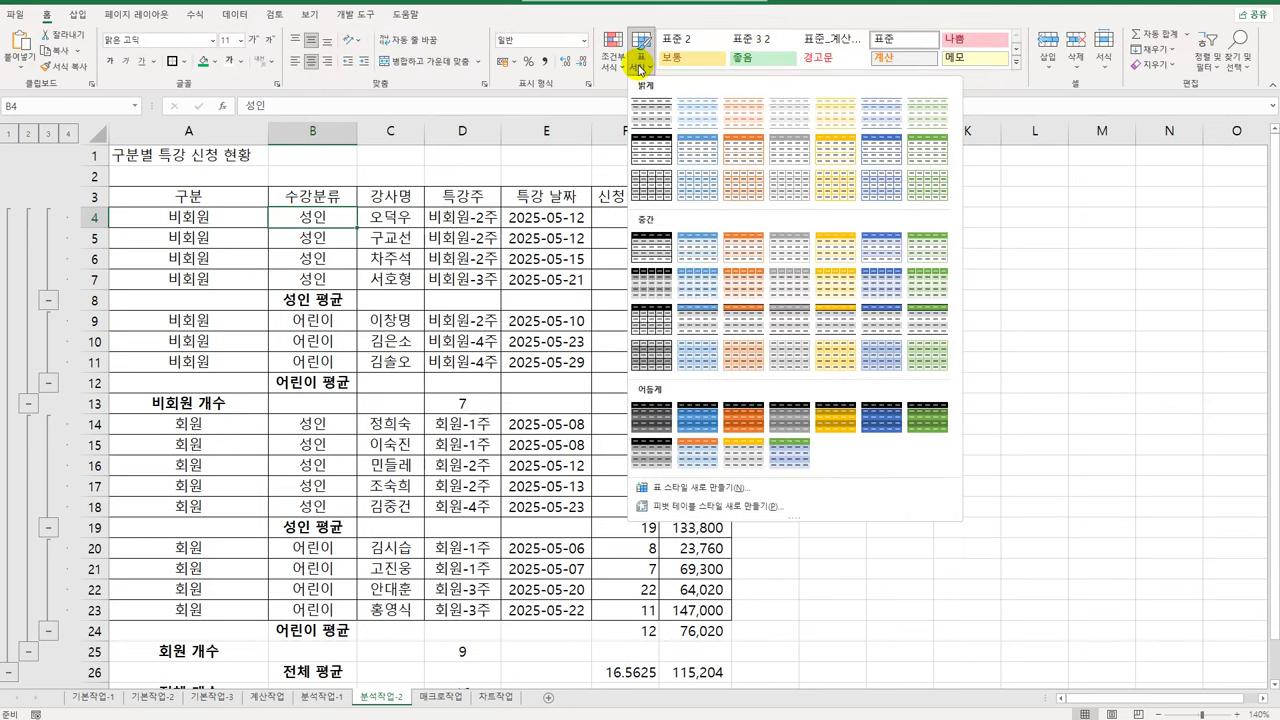
{"action": "left_click", "coordinate": [696, 253]}
{"action": "scroll", "coordinate": [425, 480], "scroll_direction": "down", "scroll_amount": 3}
{"action": "scroll", "coordinate": [428, 474], "scroll_direction": "up", "scroll_amount": 3}
{"action": "left_click_drag", "start_coordinate": [168, 198], "coordinate": [705, 650]}
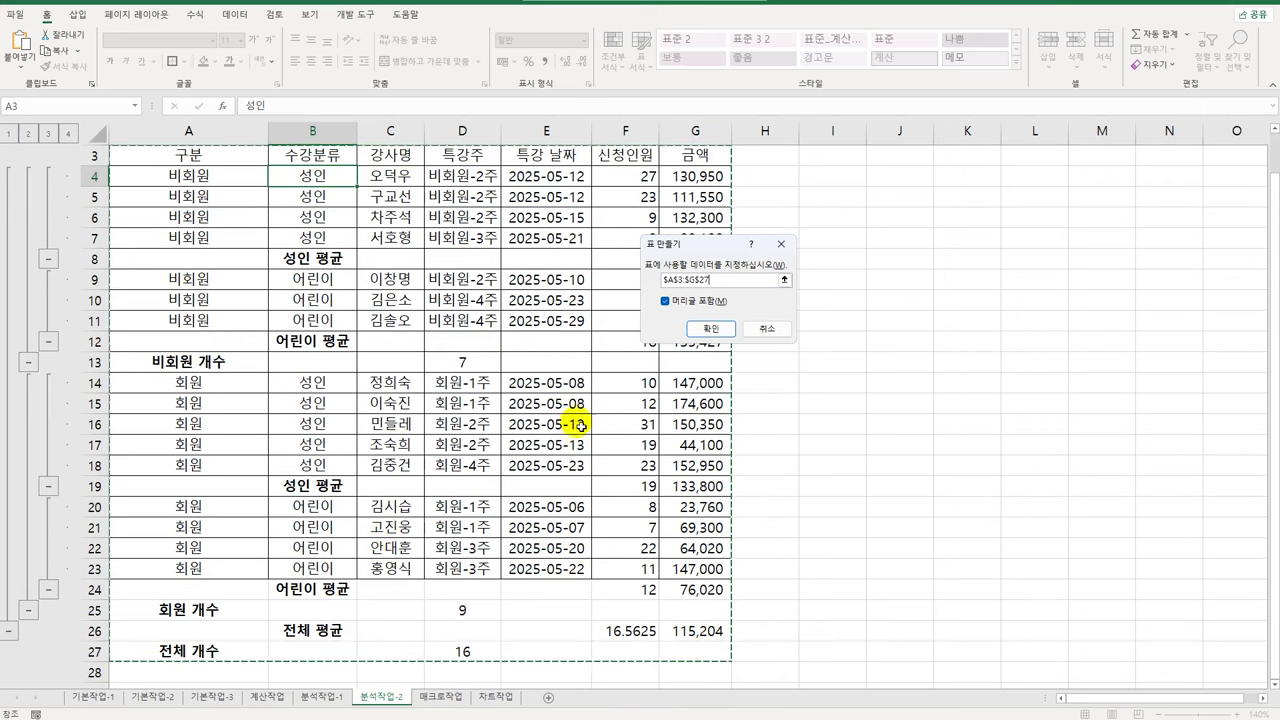
{"action": "left_click", "coordinate": [706, 330]}
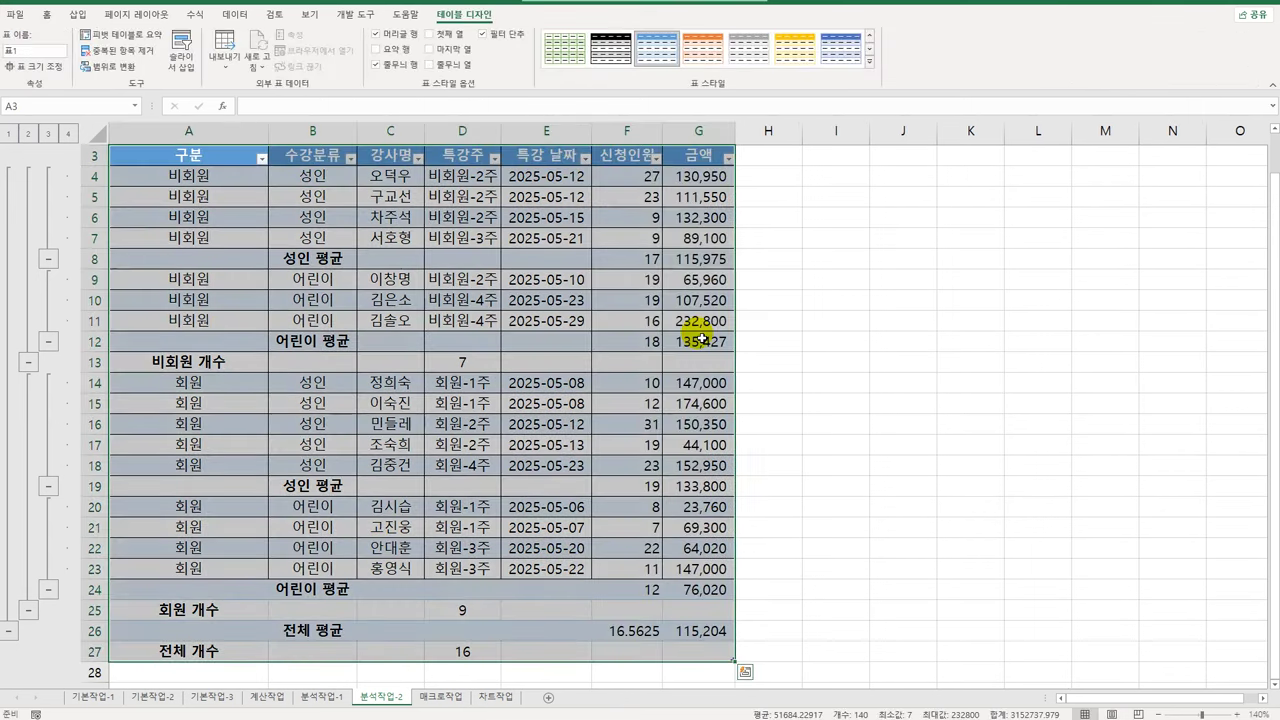
{"action": "left_click", "coordinate": [828, 464]}
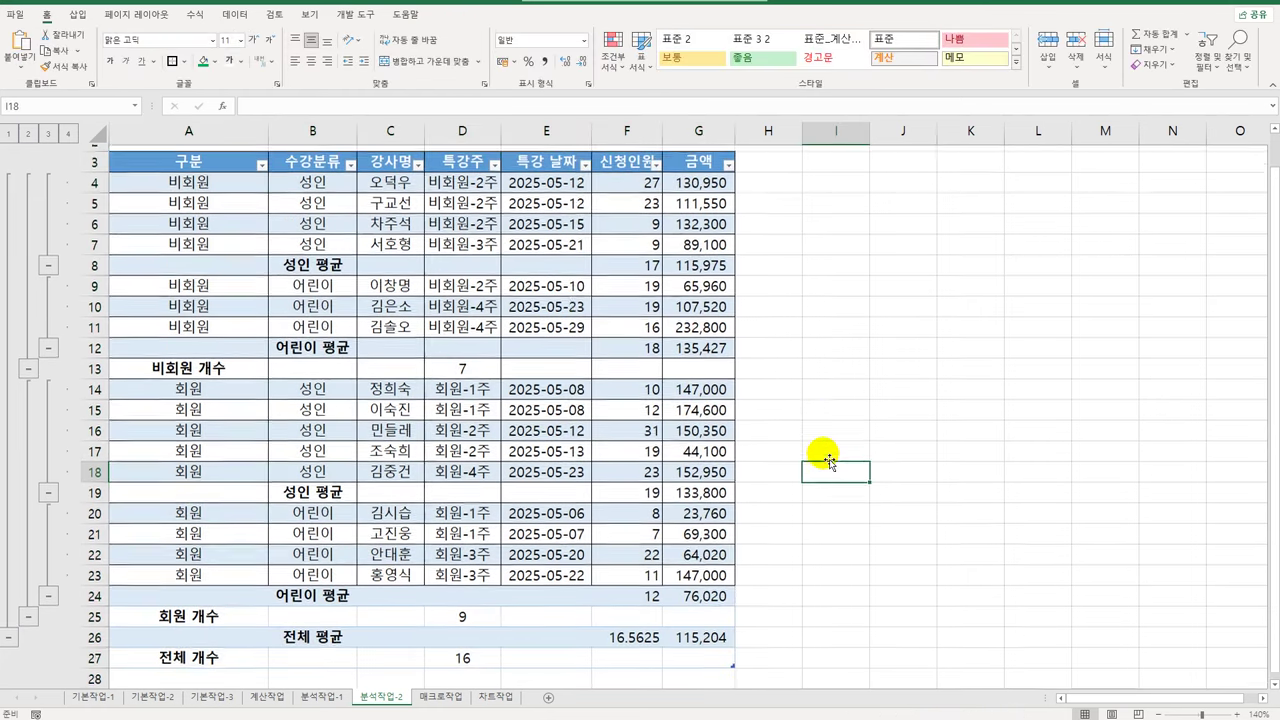
Step: Narrow column A so it just fits the 구분 entries and subtotal labels
{"action": "scroll", "coordinate": [829, 460], "scroll_direction": "up", "scroll_amount": 1}
{"action": "scroll", "coordinate": [826, 457], "scroll_direction": "down", "scroll_amount": 3}
{"action": "scroll", "coordinate": [823, 451], "scroll_direction": "up", "scroll_amount": 3}
{"action": "left_click_drag", "start_coordinate": [268, 131], "coordinate": [213, 141]}
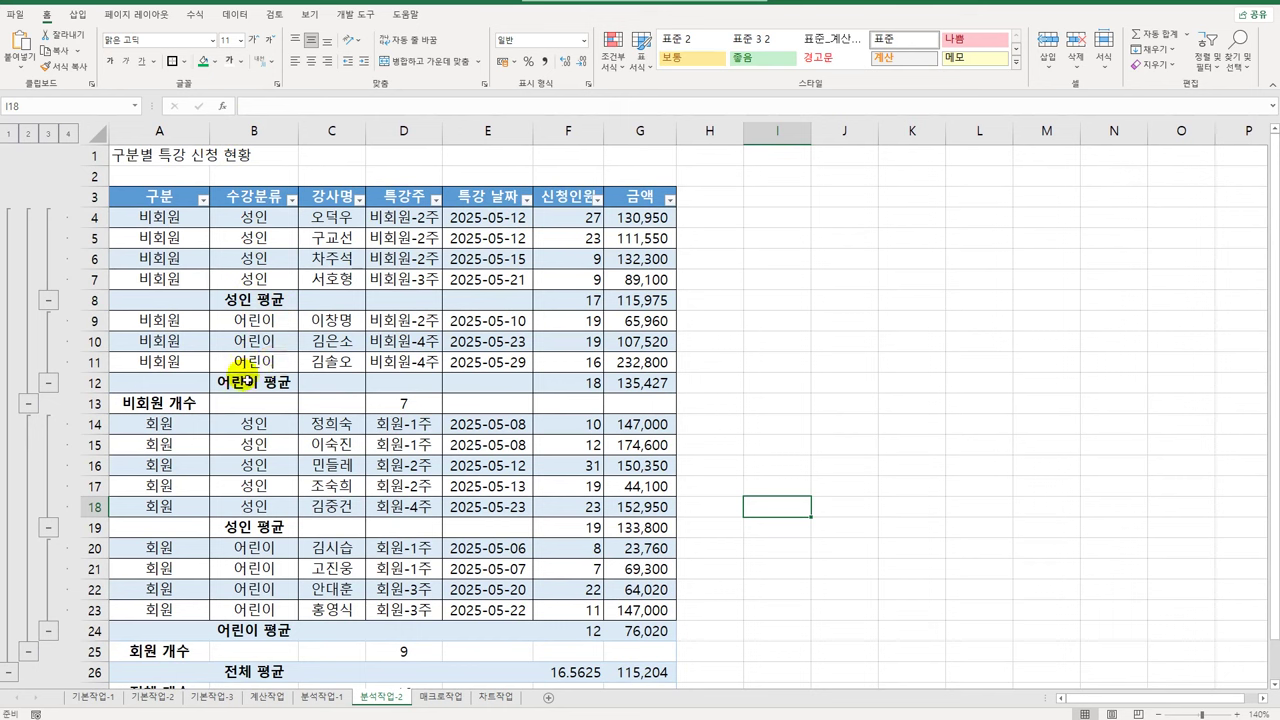
Step: On the 매크로작업 sheet, draw a 양식 컨트롤 button covering about G2:H3
{"action": "left_click", "coordinate": [455, 698]}
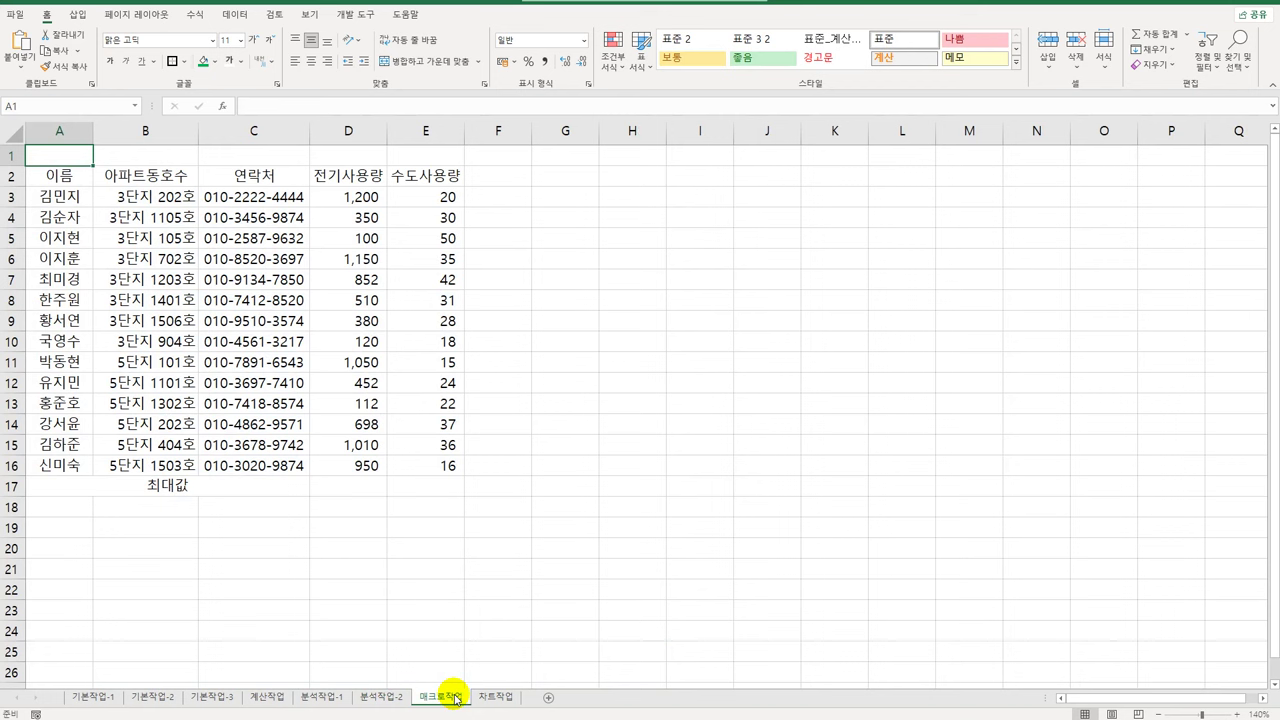
{"action": "left_click", "coordinate": [543, 548]}
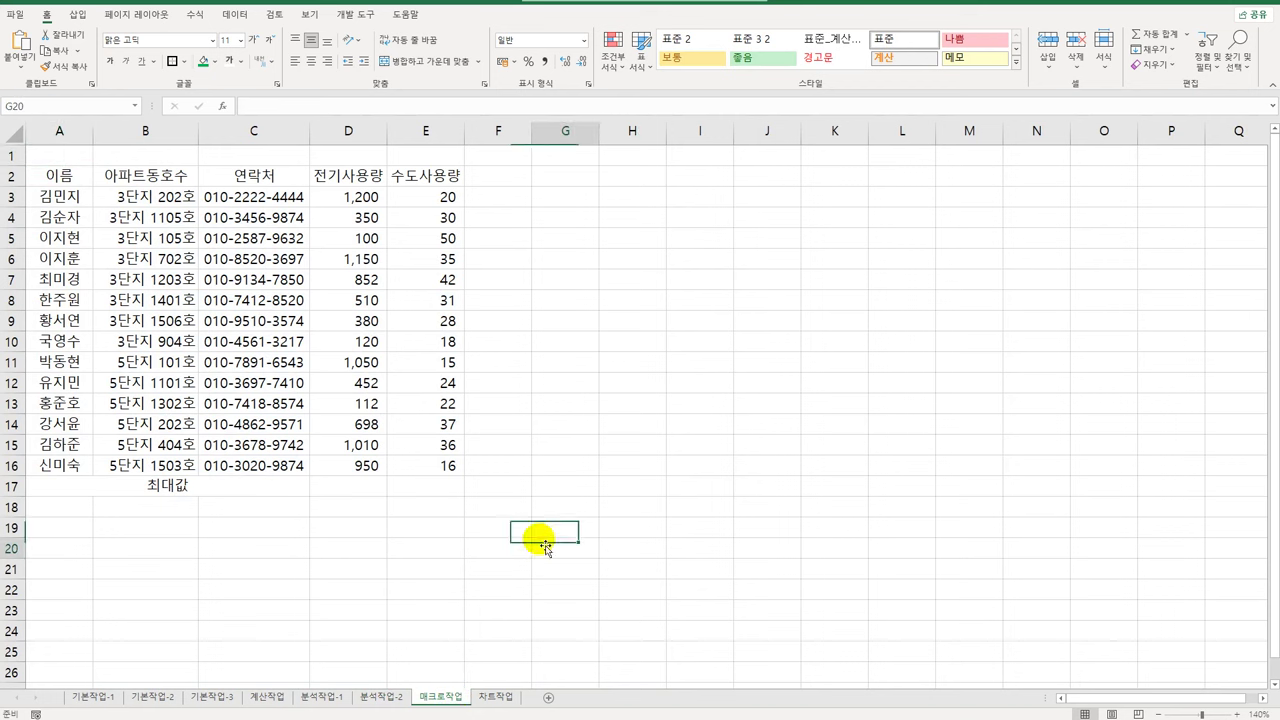
{"action": "left_click", "coordinate": [356, 14]}
{"action": "left_click", "coordinate": [276, 50]}
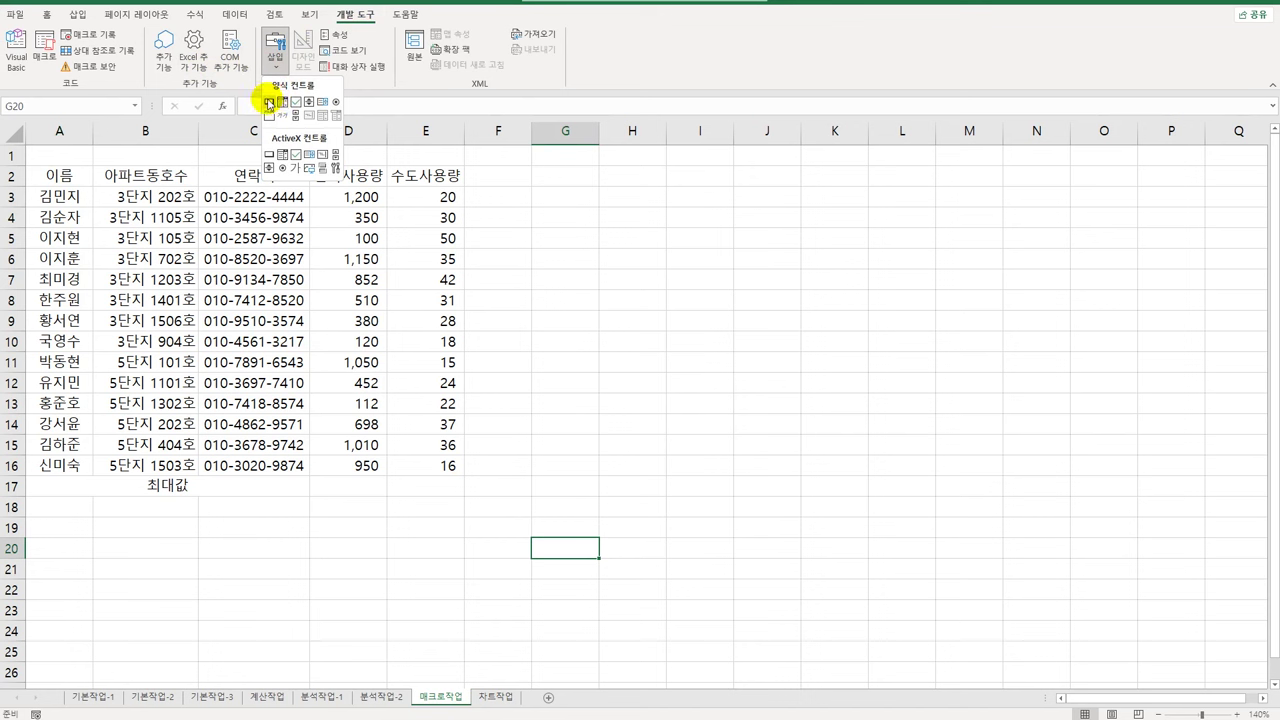
{"action": "left_click", "coordinate": [268, 101]}
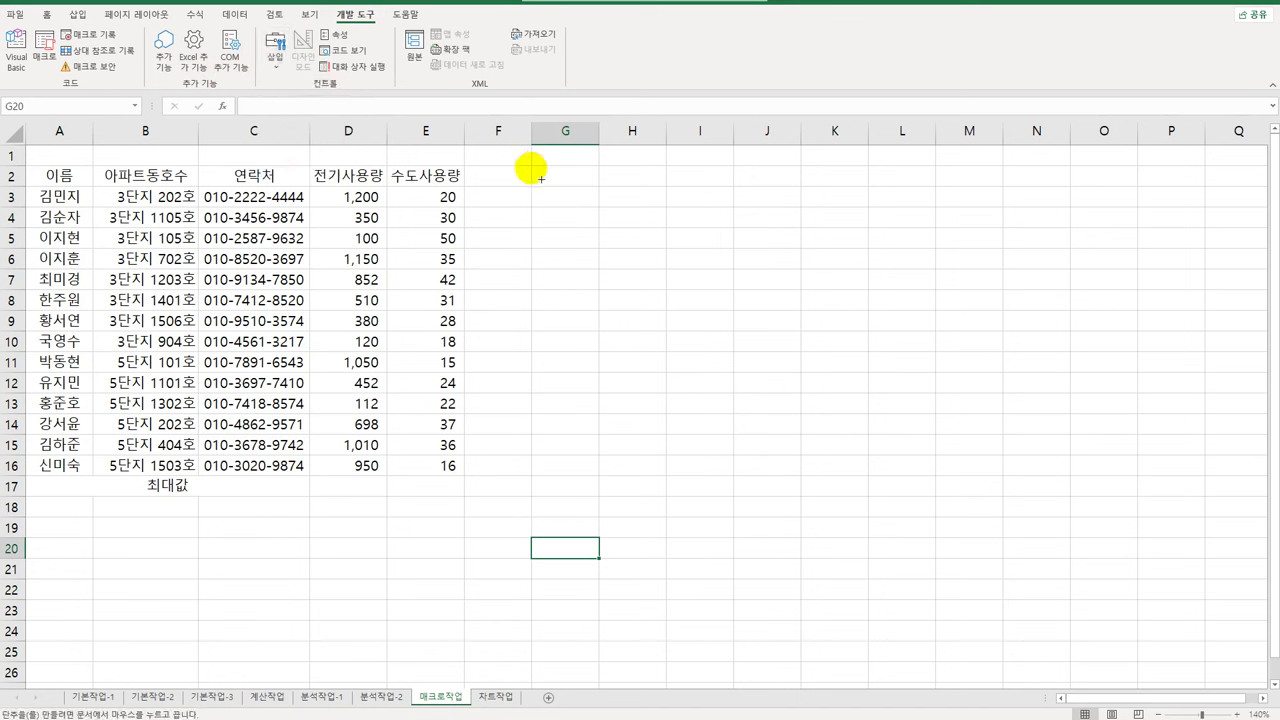
{"action": "left_click_drag", "start_coordinate": [540, 175], "coordinate": [663, 209]}
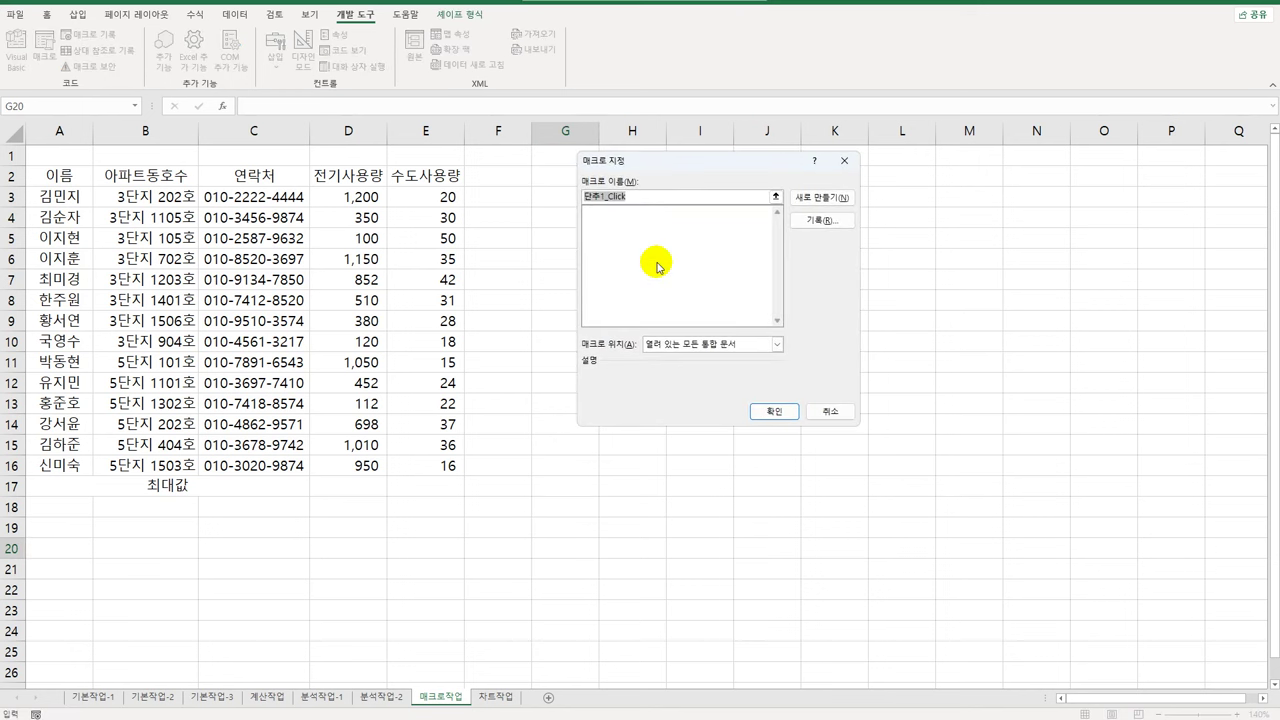
Step: Name the button's macro 최대값 and start recording it in the current workbook
{"action": "type", "text": "최대값"}
{"action": "left_click", "coordinate": [818, 220]}
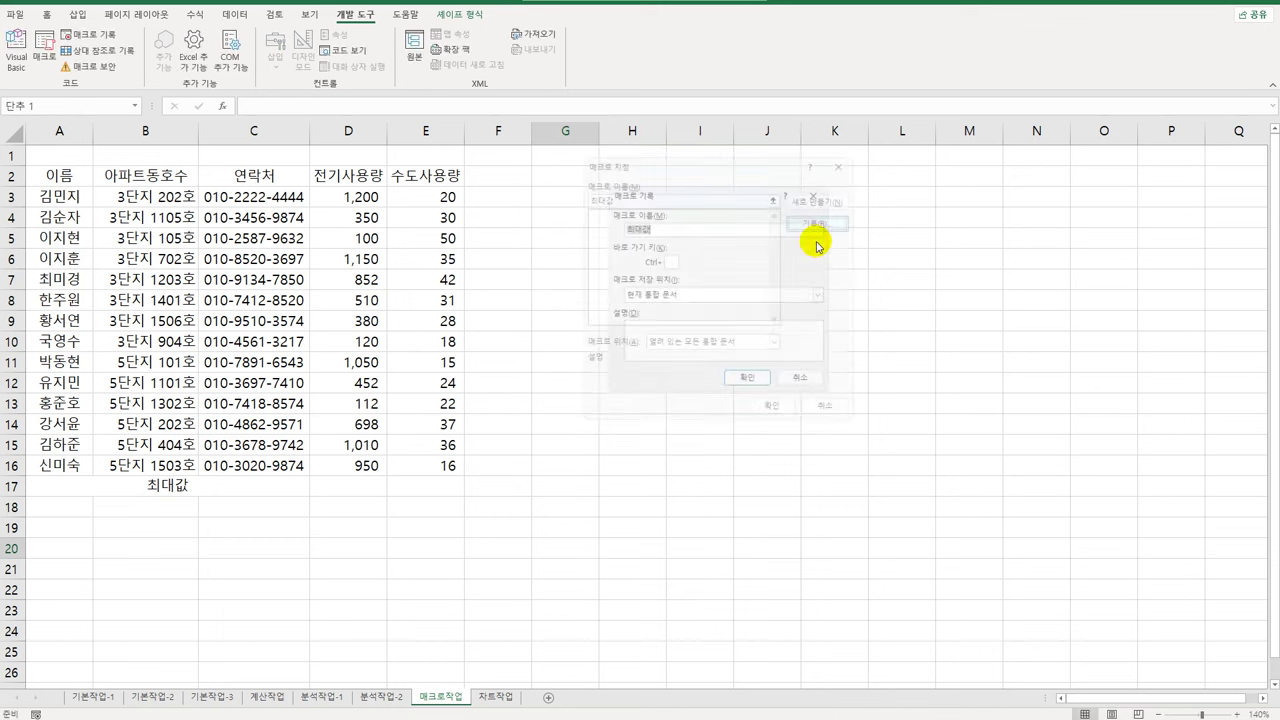
{"action": "left_click", "coordinate": [760, 390]}
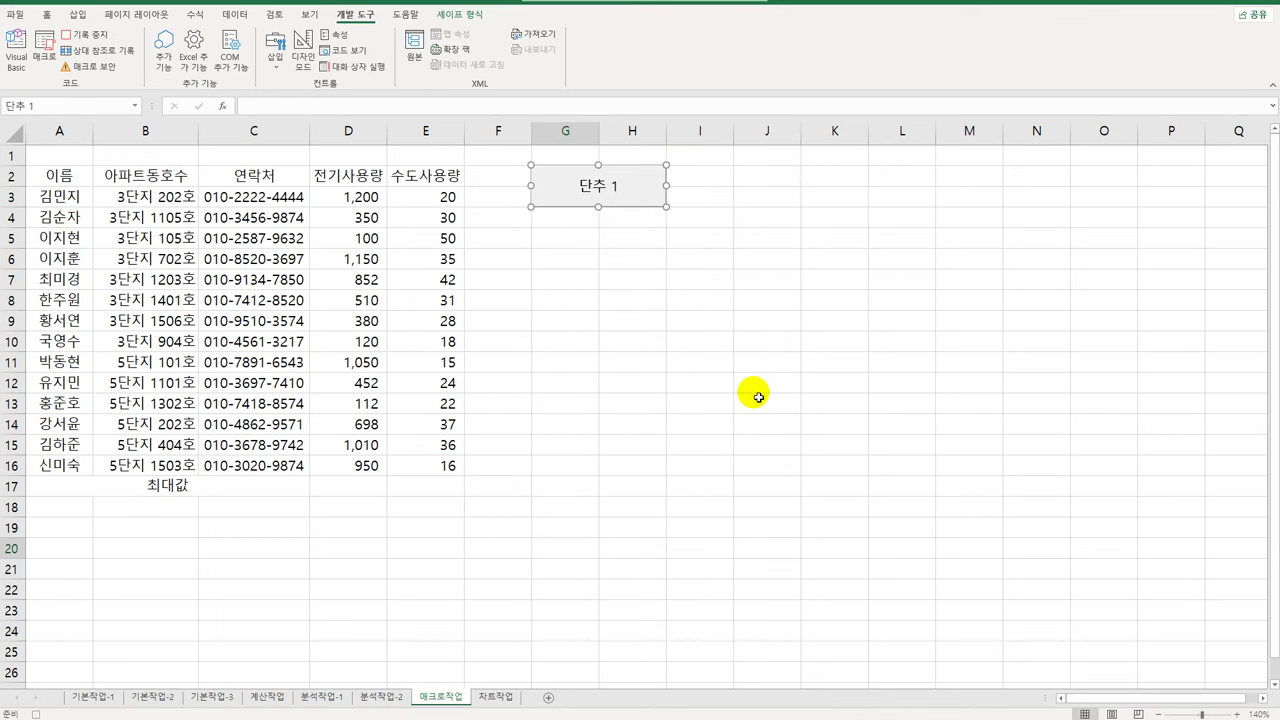
Step: Calculate the 전기사용량 and 수도사용량 maximums in D17:E17 with the automatic 최대값 function, and stop the macro recording
{"action": "left_click_drag", "start_coordinate": [368, 232], "coordinate": [410, 490]}
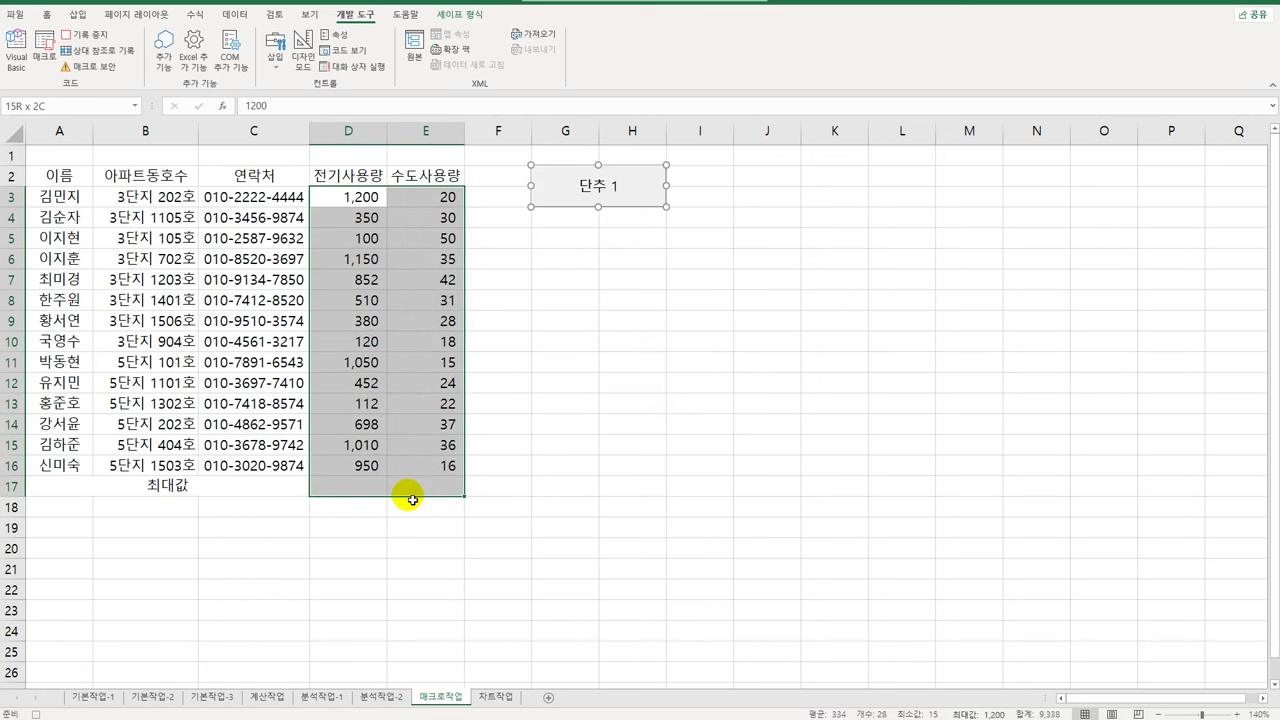
{"action": "left_click", "coordinate": [194, 14]}
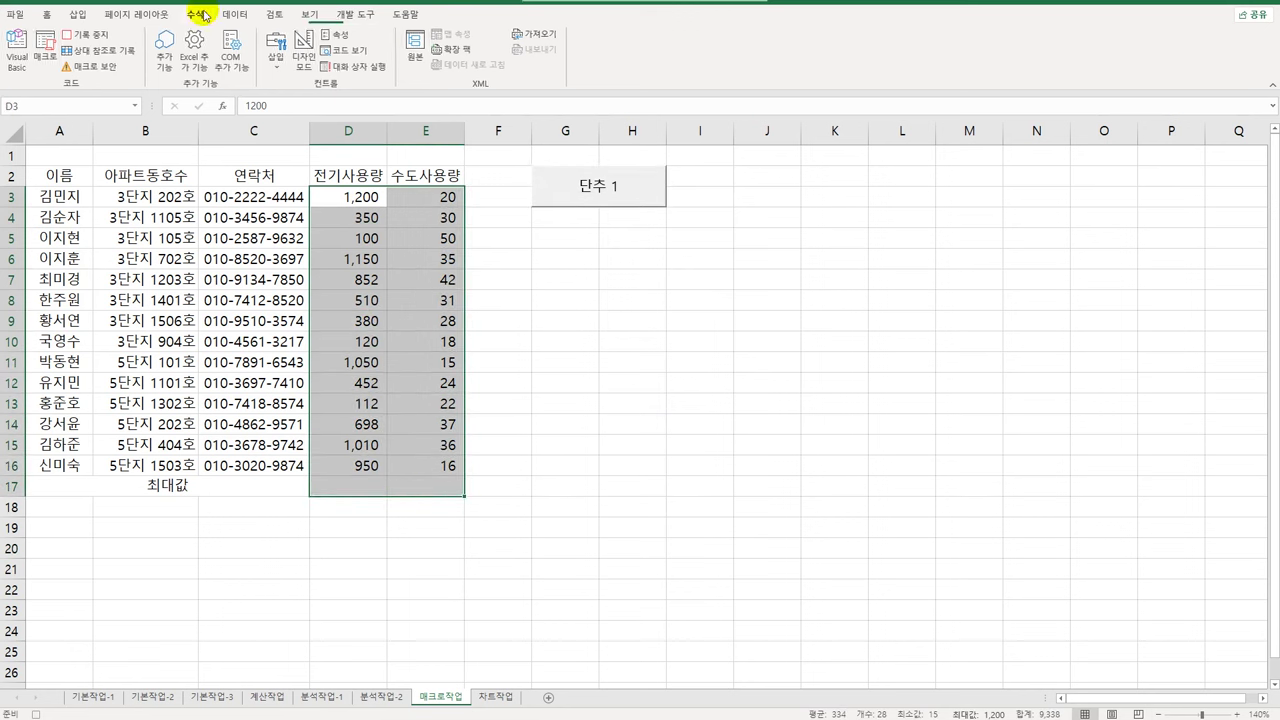
{"action": "left_click", "coordinate": [56, 64]}
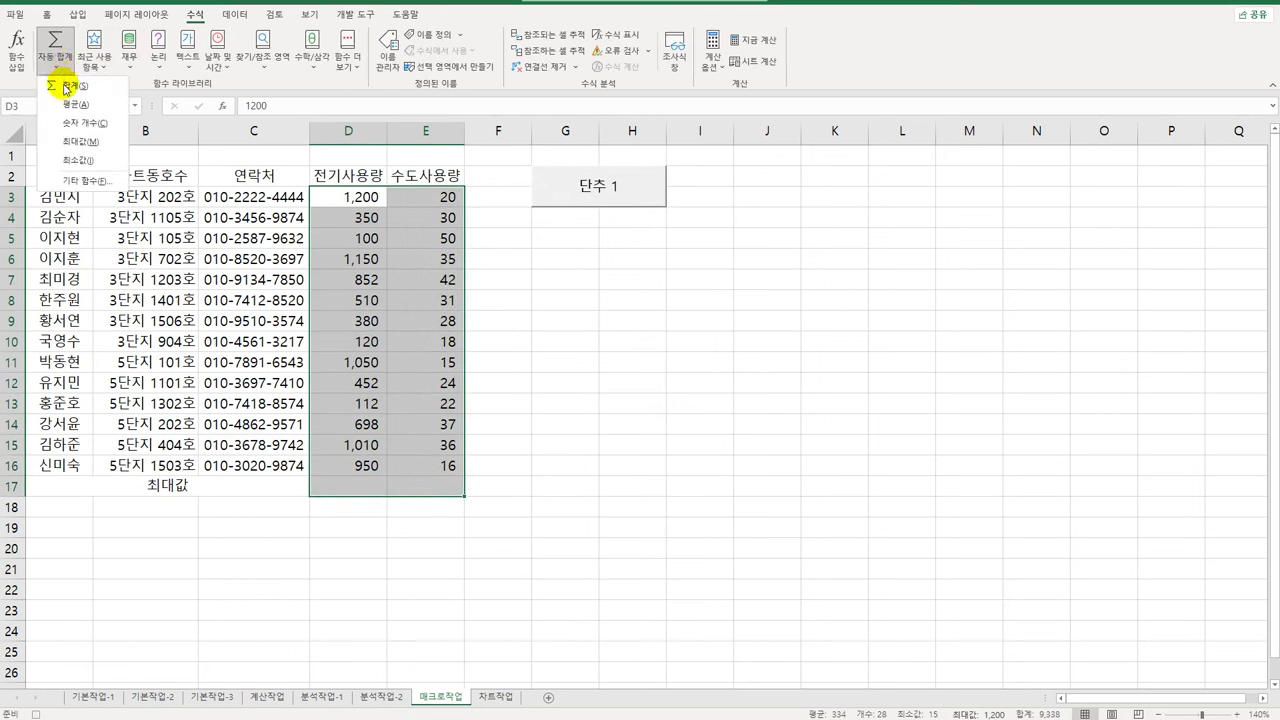
{"action": "left_click", "coordinate": [80, 141]}
{"action": "left_click", "coordinate": [362, 485]}
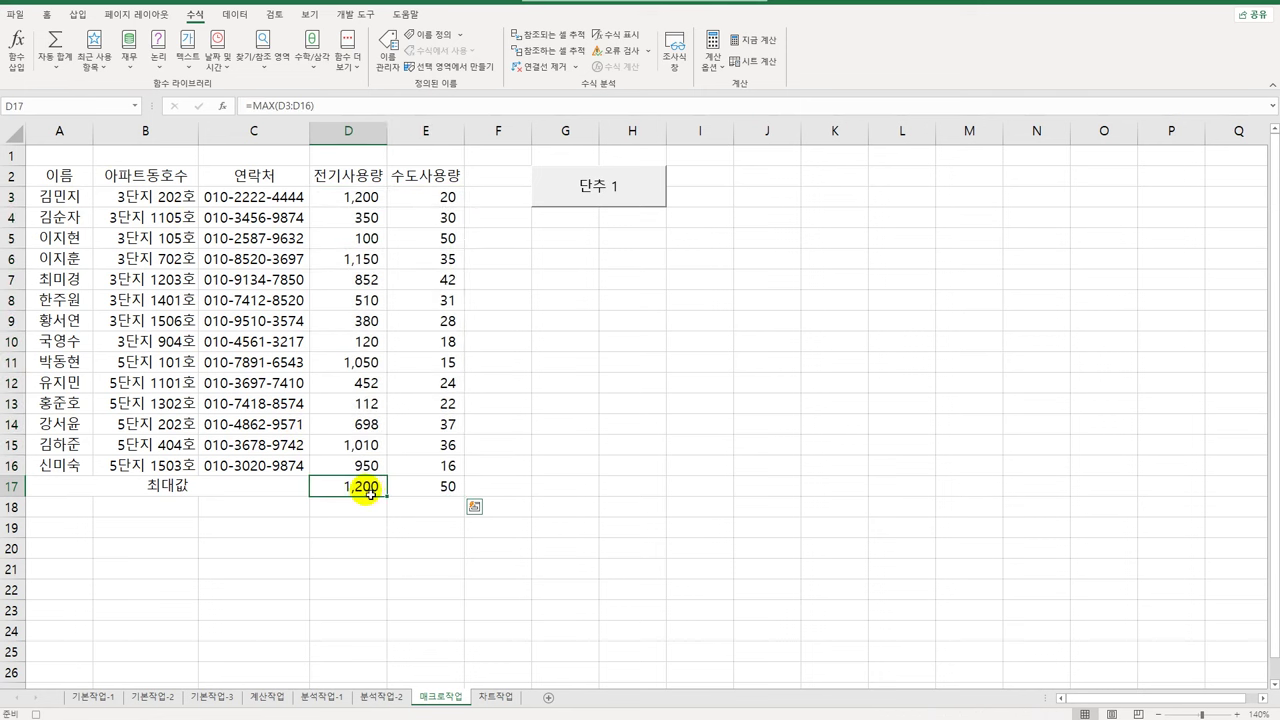
{"action": "left_click", "coordinate": [430, 486]}
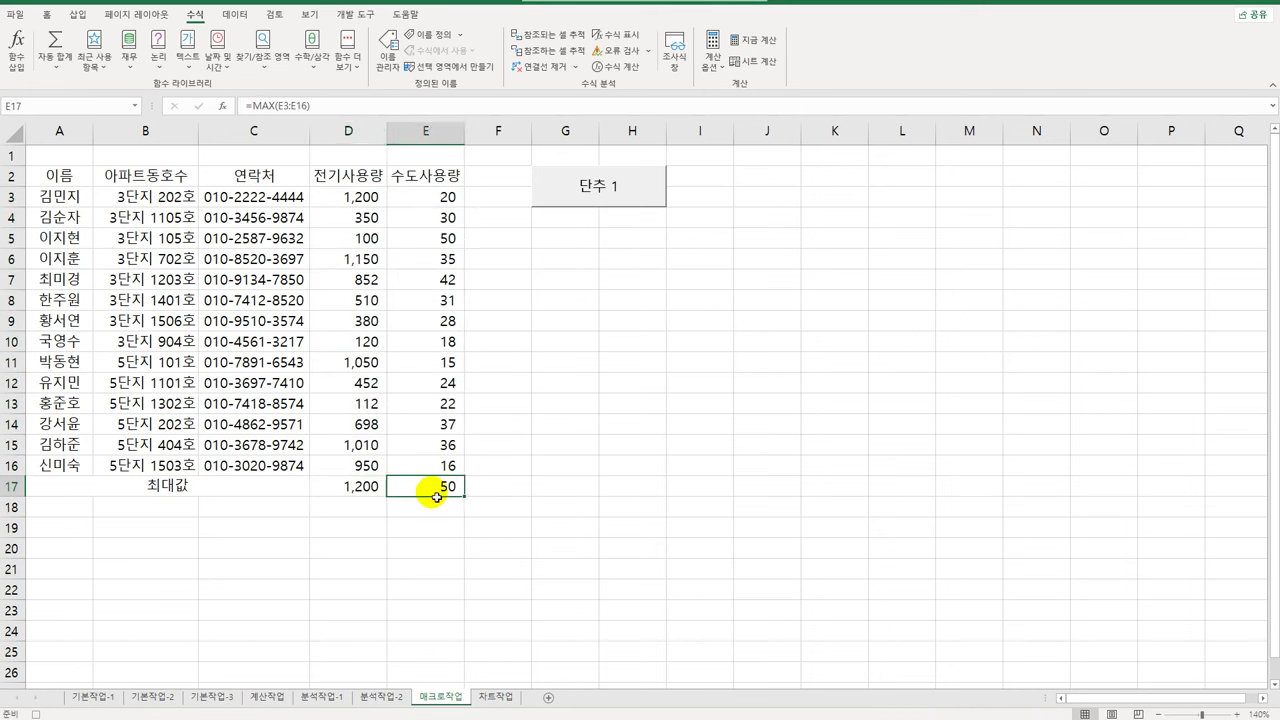
{"action": "left_click", "coordinate": [355, 14]}
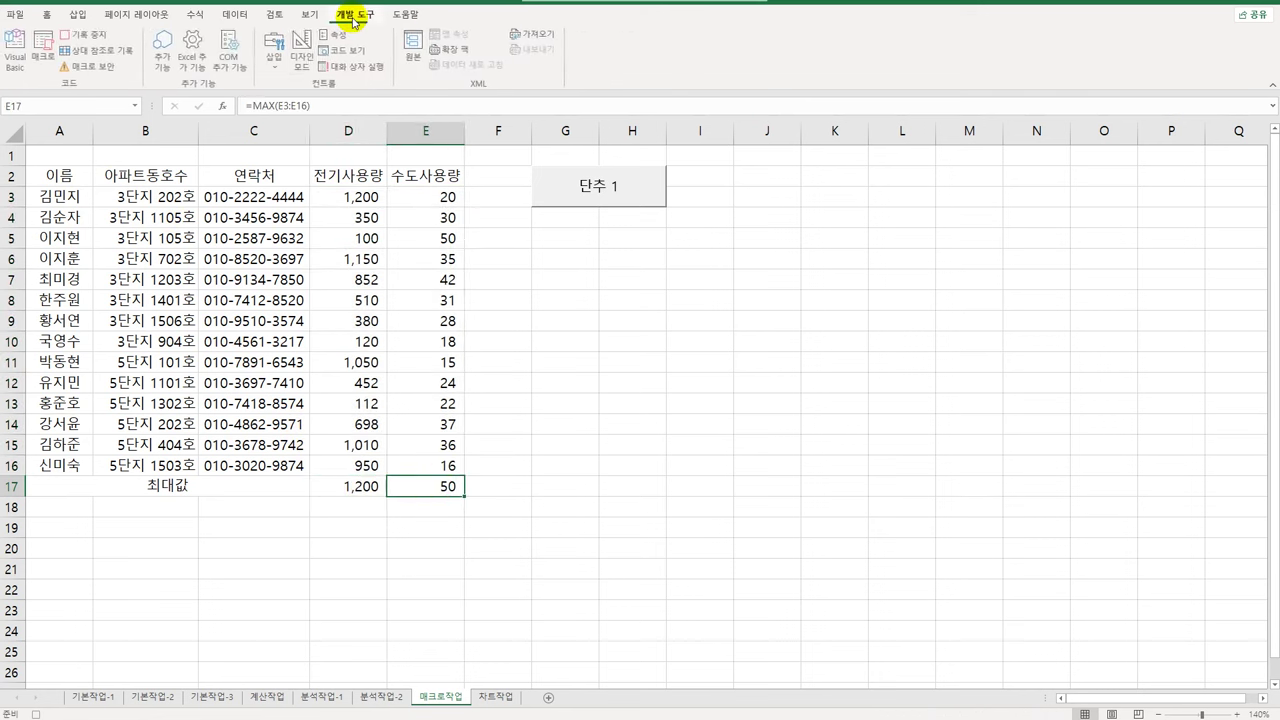
{"action": "left_click", "coordinate": [88, 34]}
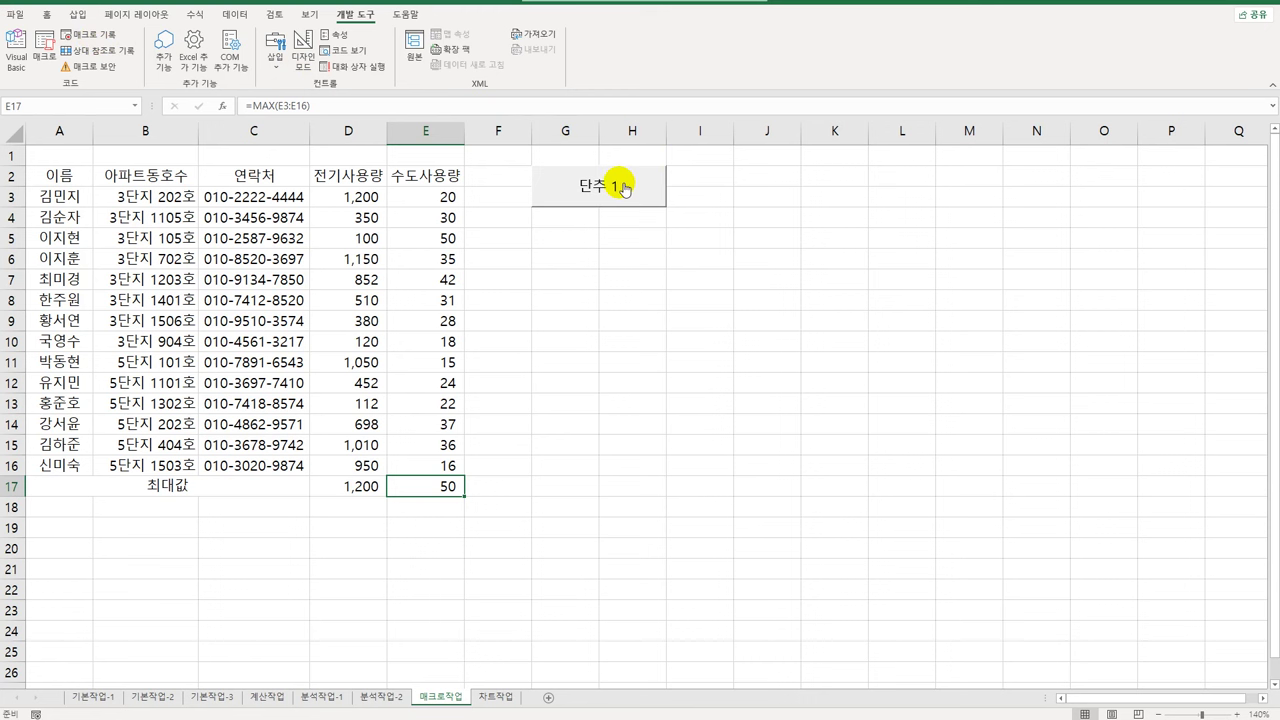
Step: Change the form button's label to 최대값
{"action": "right_click", "coordinate": [587, 186]}
{"action": "left_click", "coordinate": [651, 251]}
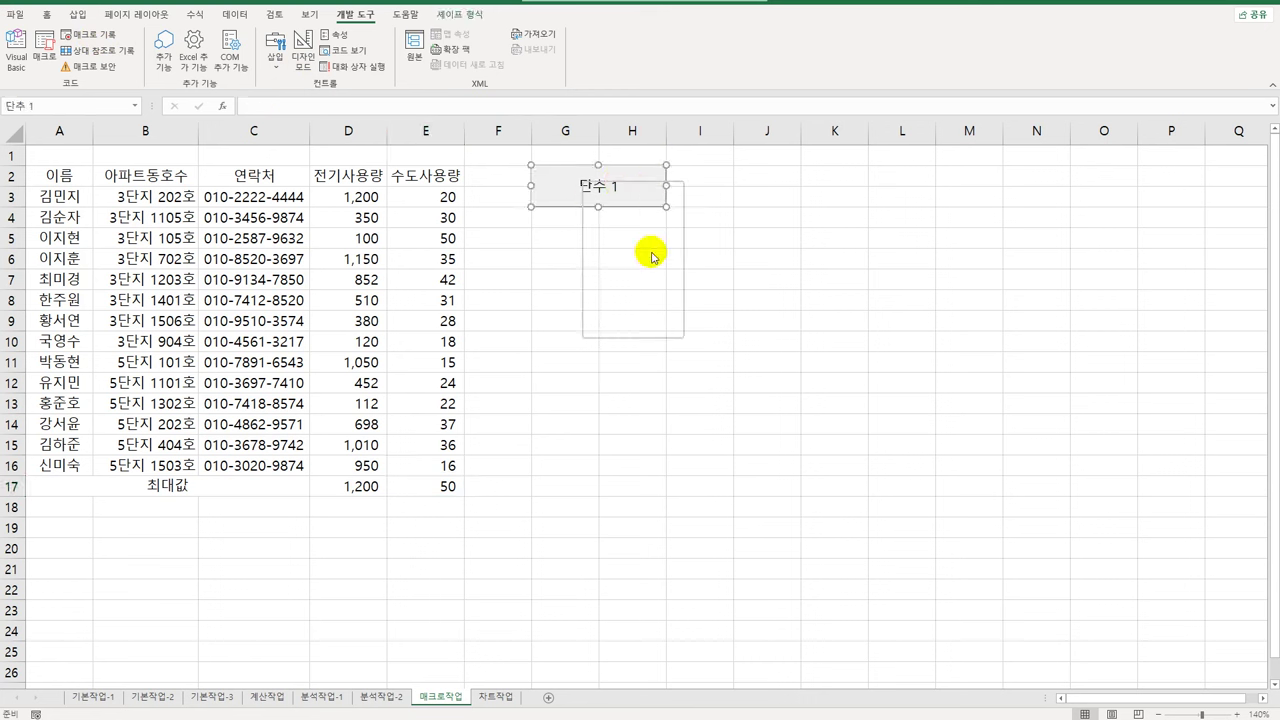
{"action": "key", "text": "ctrl+a"}
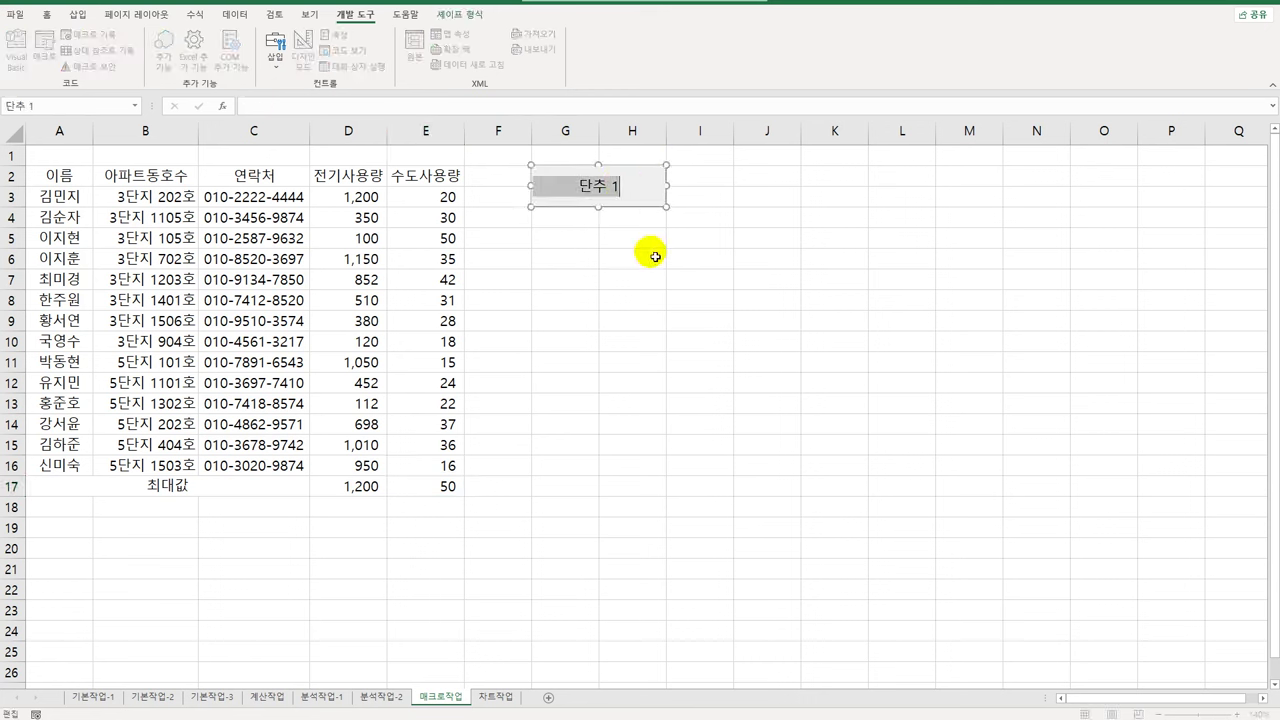
{"action": "type", "text": "최대값"}
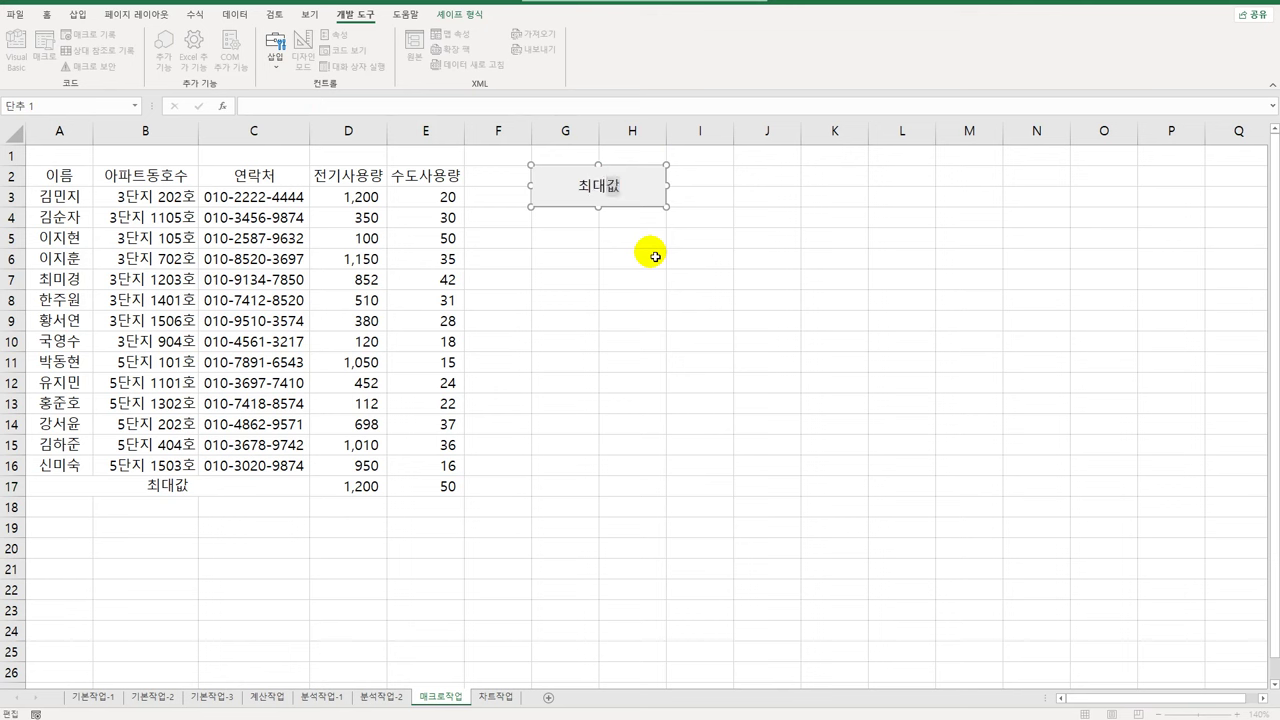
{"action": "left_click", "coordinate": [685, 300]}
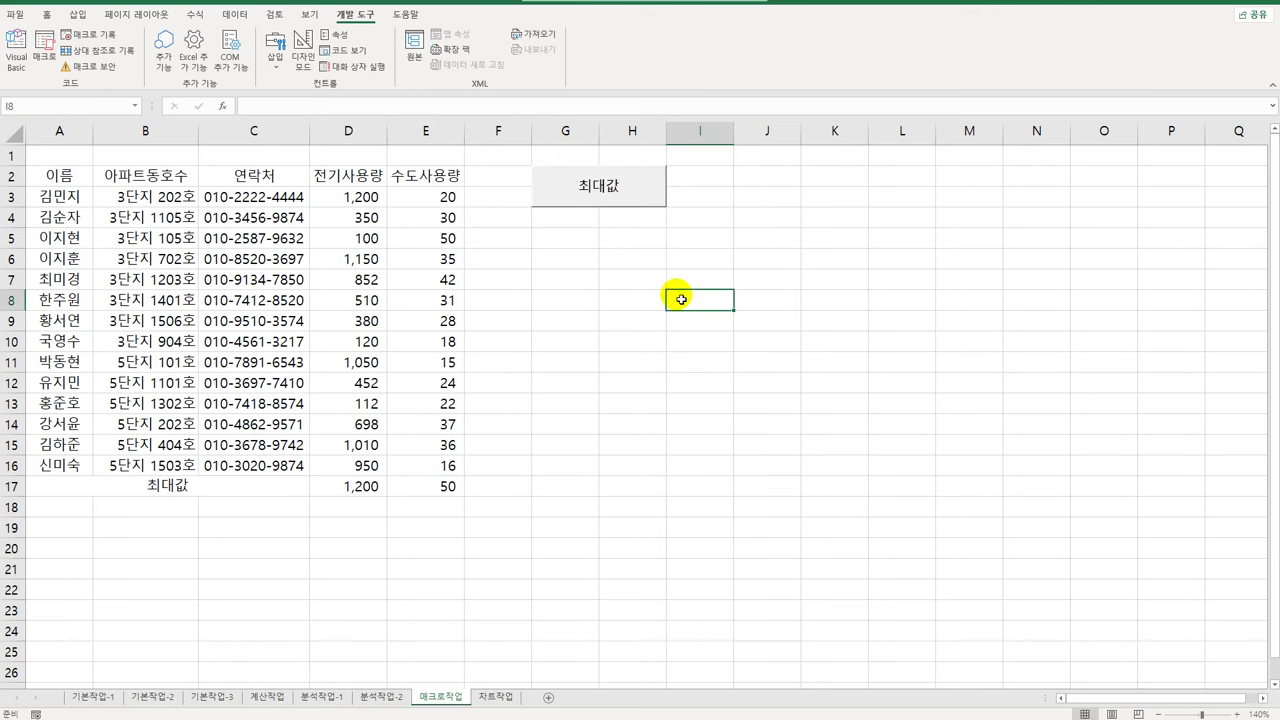
Step: Draw a 사각형: 빗면 shape covering G5:H6, about 3.84 × 1.17 cm, with the text 테두리
{"action": "left_click", "coordinate": [77, 15]}
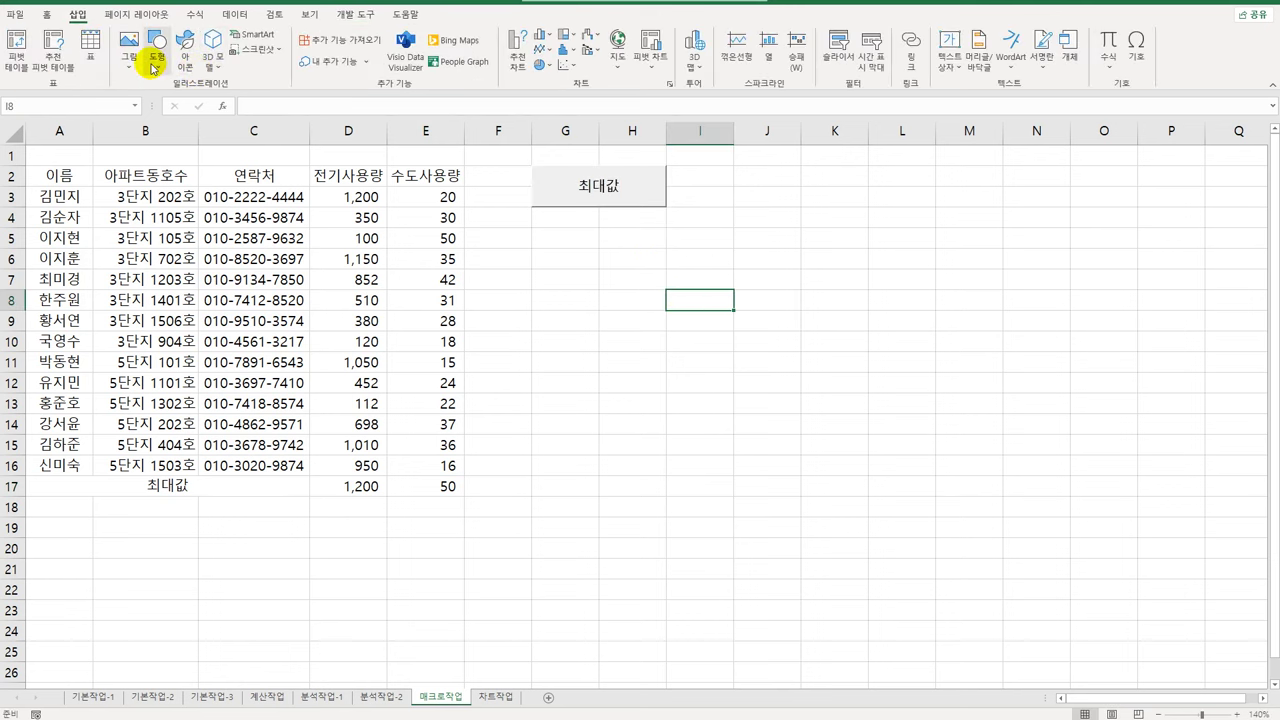
{"action": "left_click", "coordinate": [155, 62]}
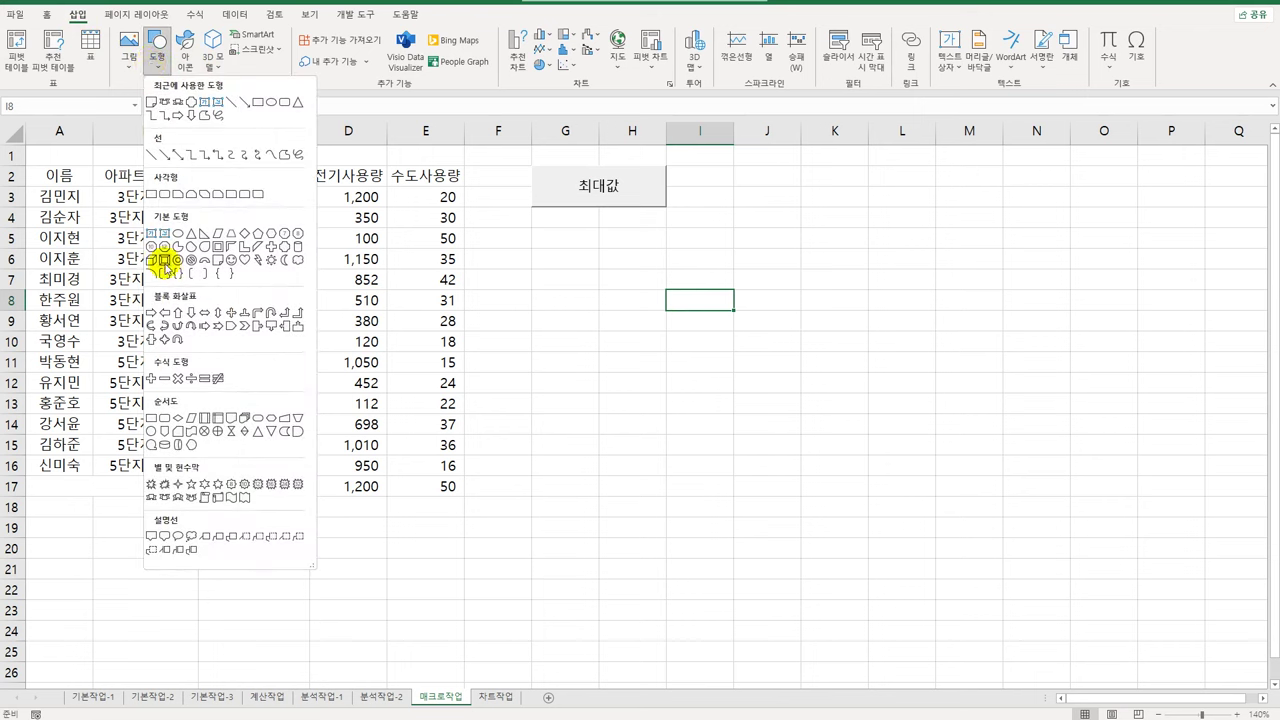
{"action": "left_click", "coordinate": [165, 261]}
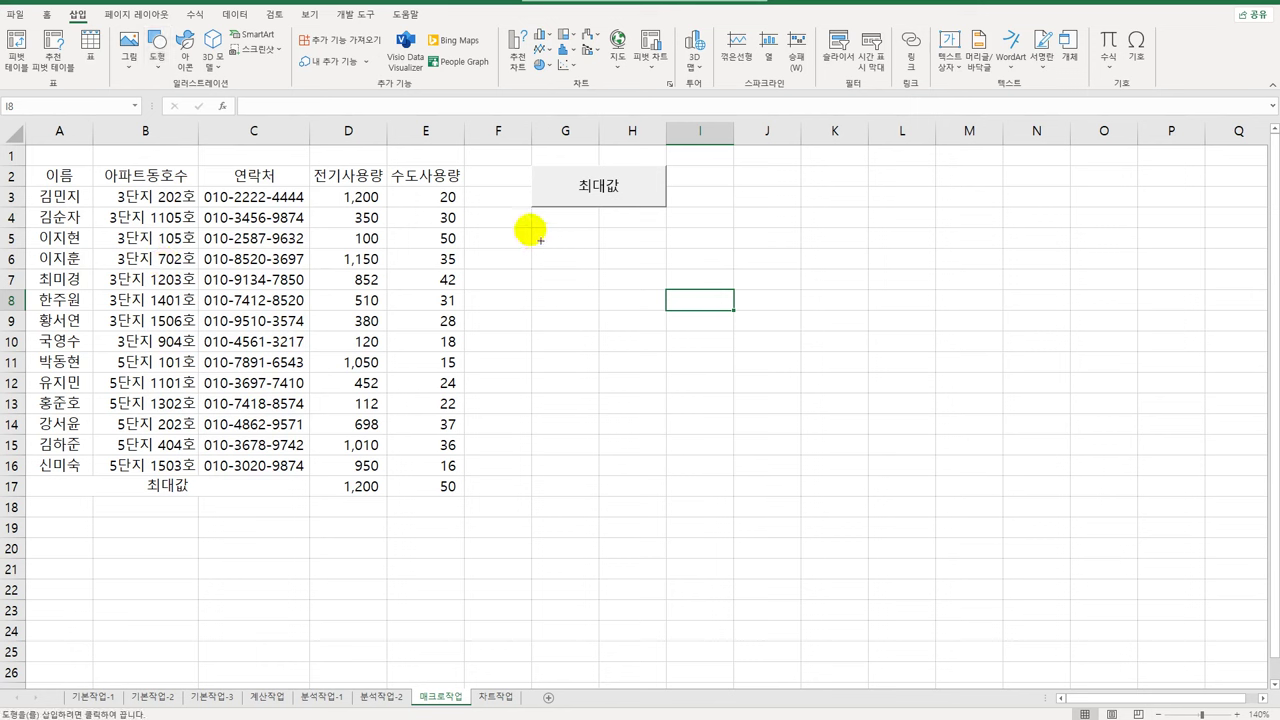
{"action": "left_click_drag", "start_coordinate": [532, 229], "coordinate": [648, 281]}
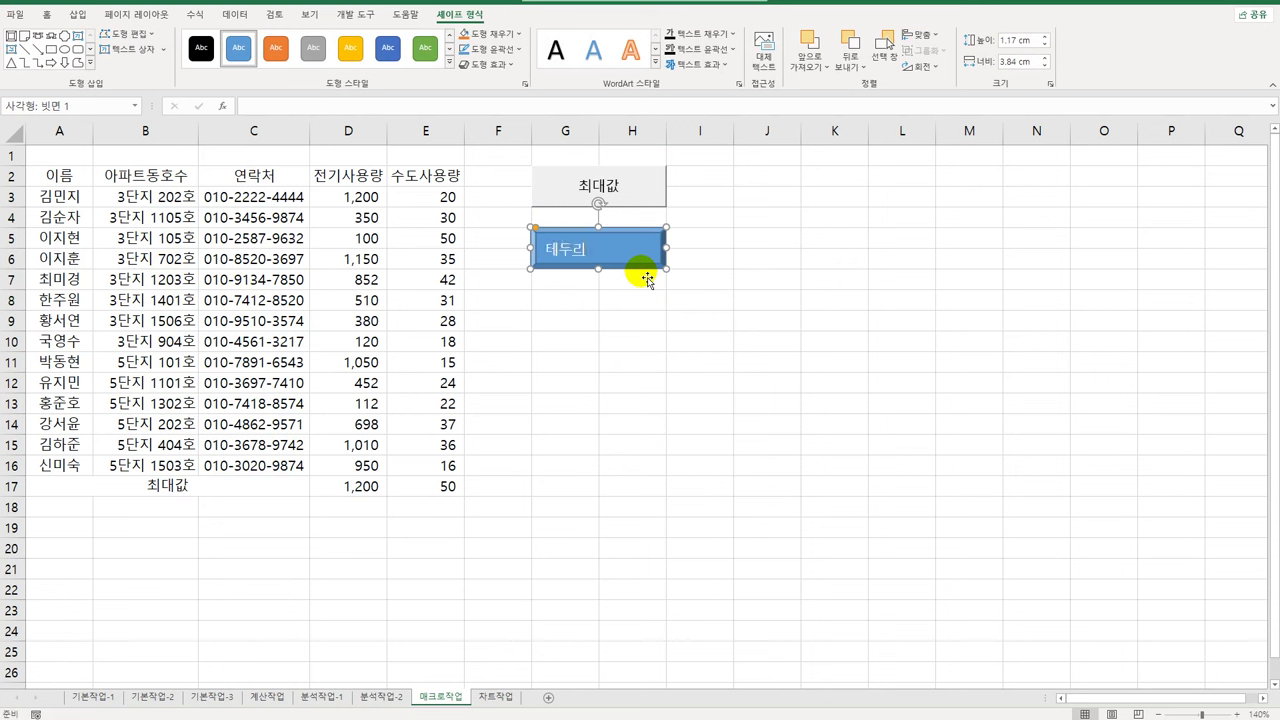
Step: Assign a new macro named 테두리 to the bevel shape and start recording it
{"action": "right_click", "coordinate": [645, 253]}
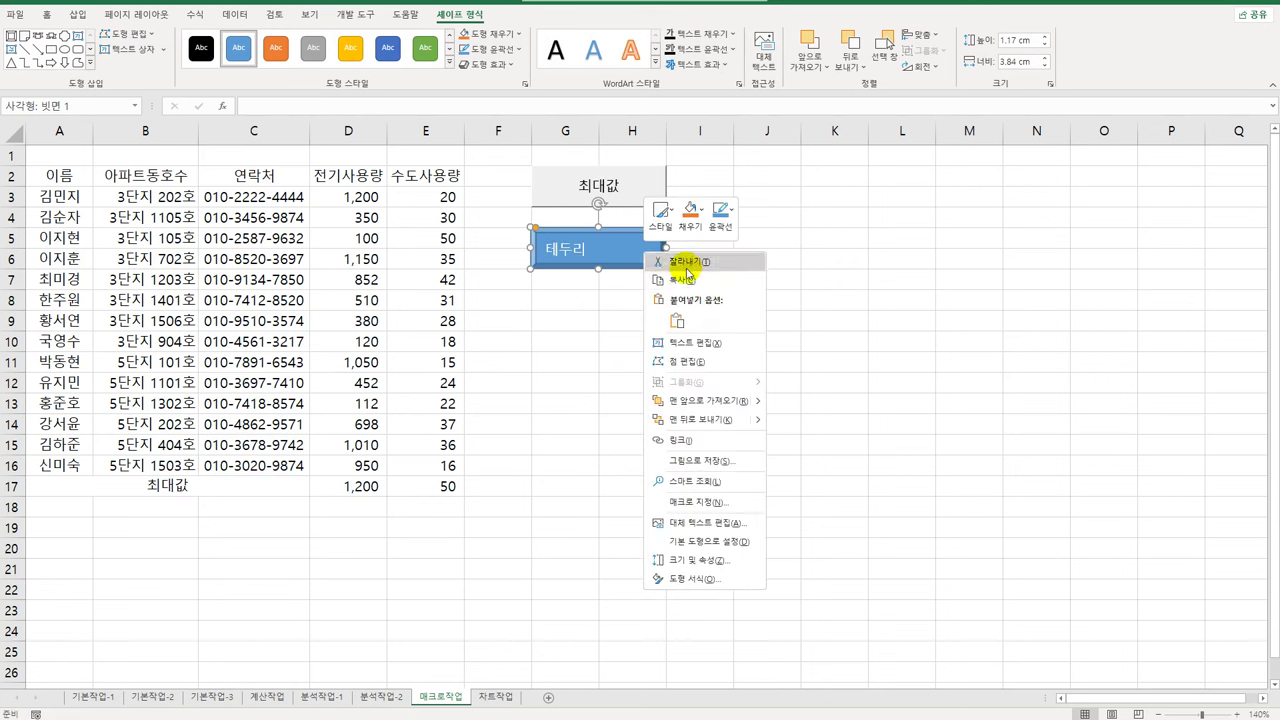
{"action": "left_click", "coordinate": [708, 501]}
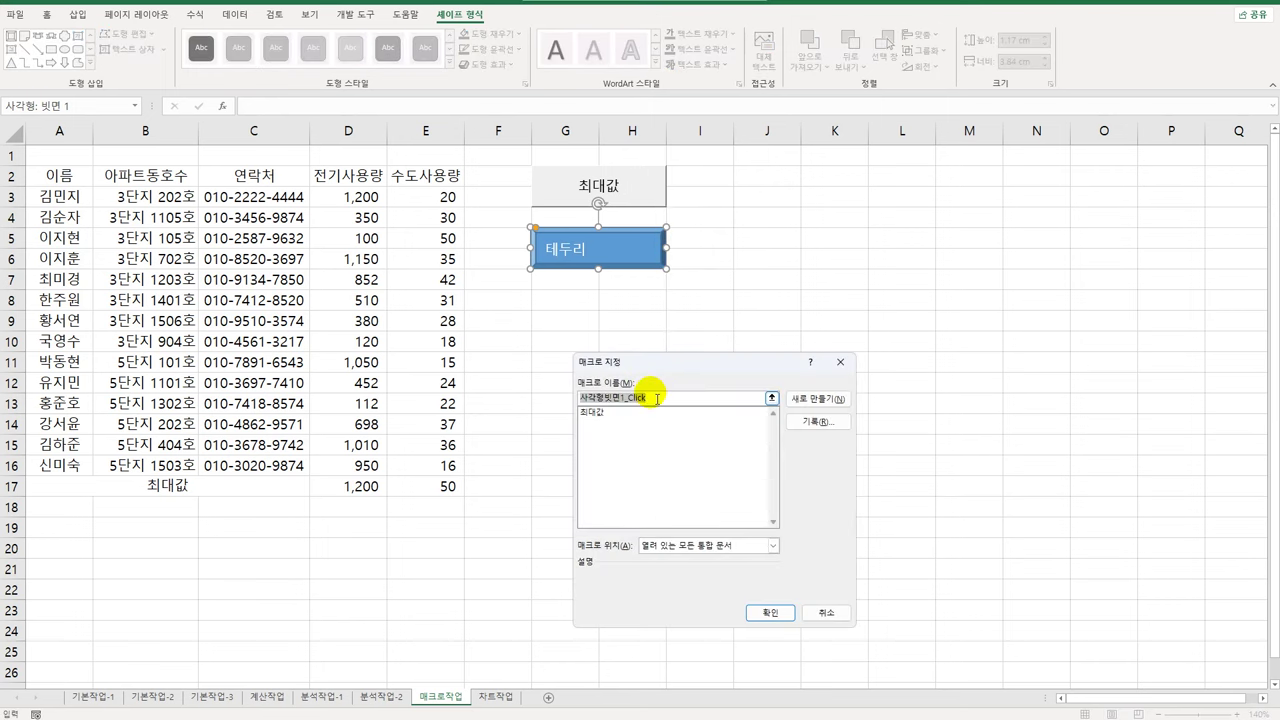
{"action": "type", "text": "테두리"}
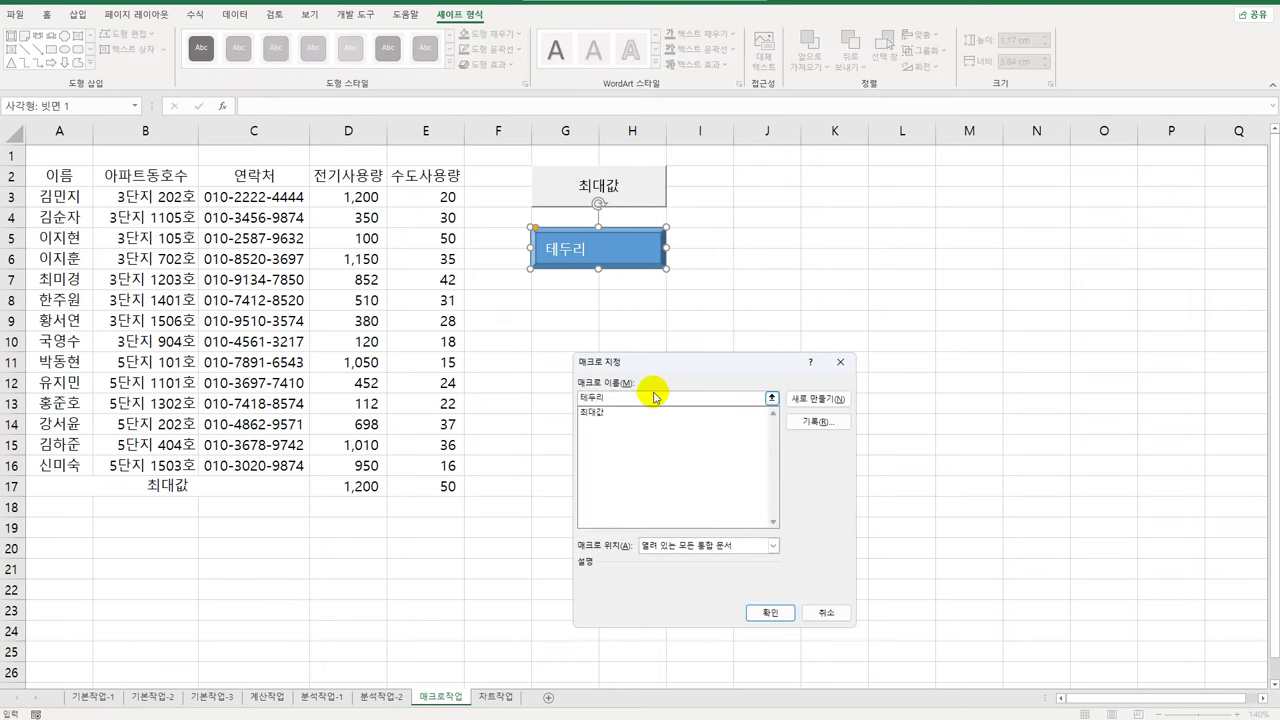
{"action": "left_click", "coordinate": [790, 422]}
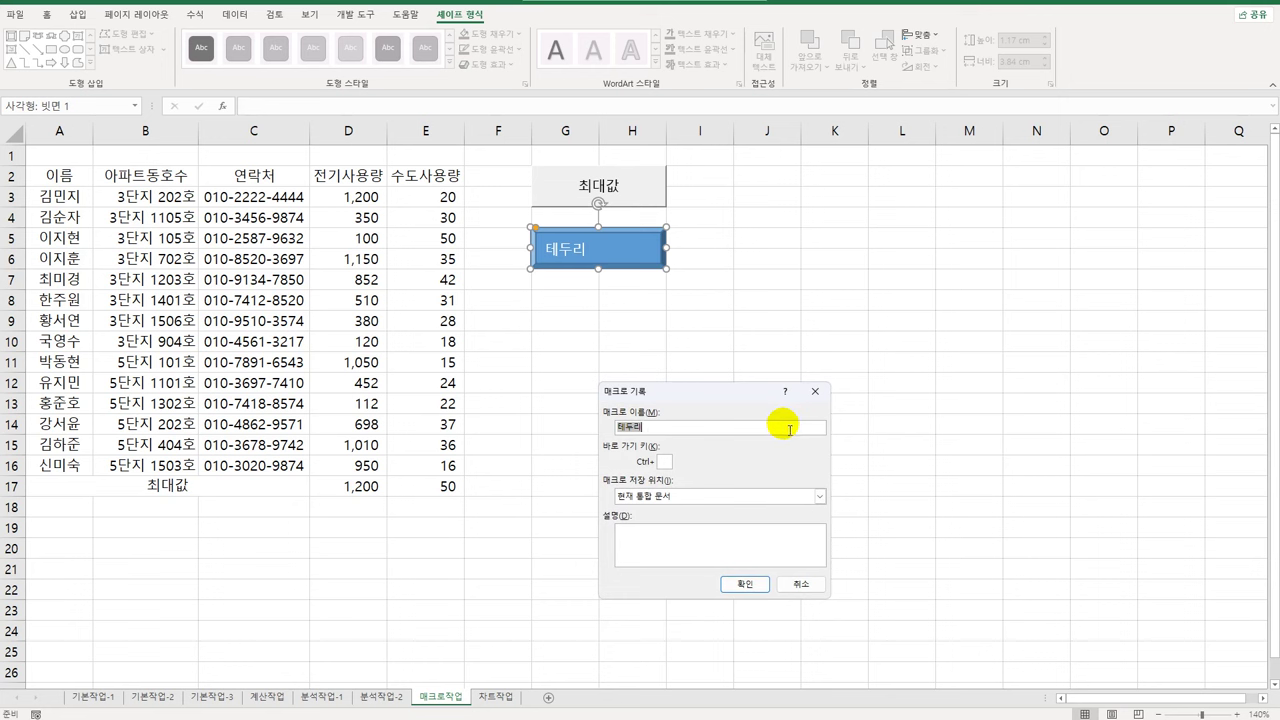
{"action": "left_click", "coordinate": [744, 585]}
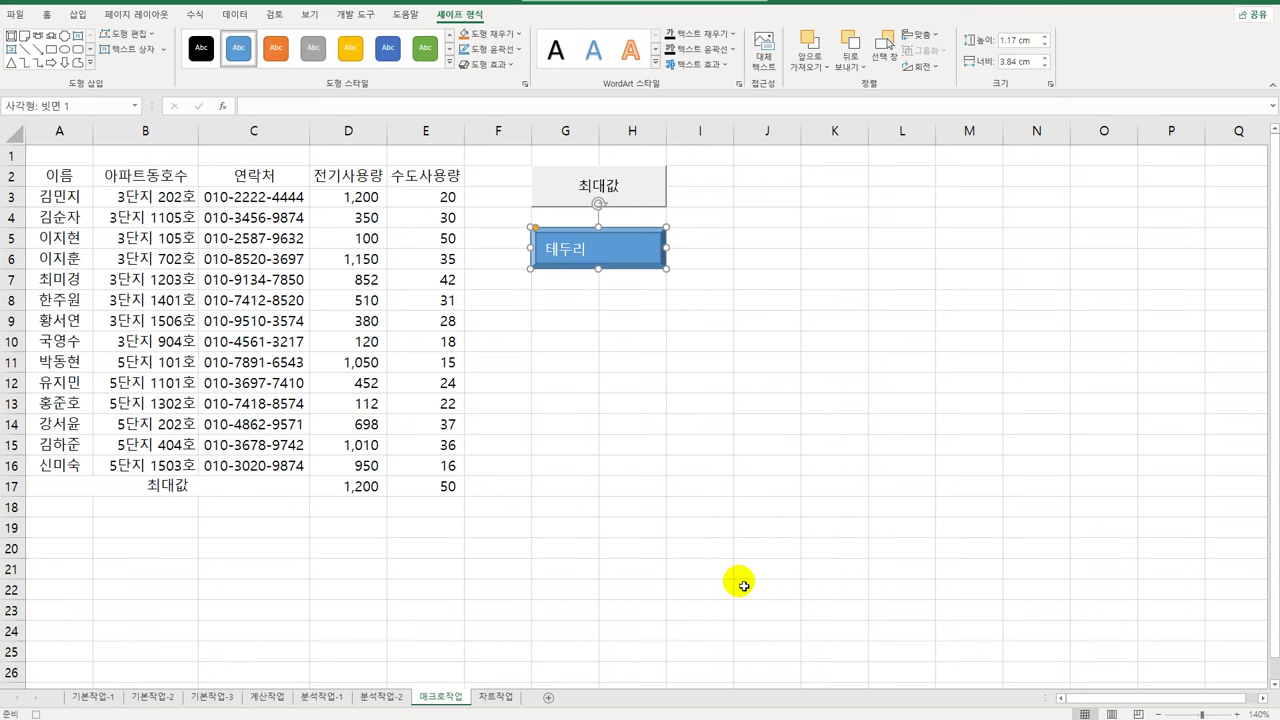
Step: Apply all borders to A2:E17 and stop recording the 테두리 macro
{"action": "left_click_drag", "start_coordinate": [80, 175], "coordinate": [430, 497]}
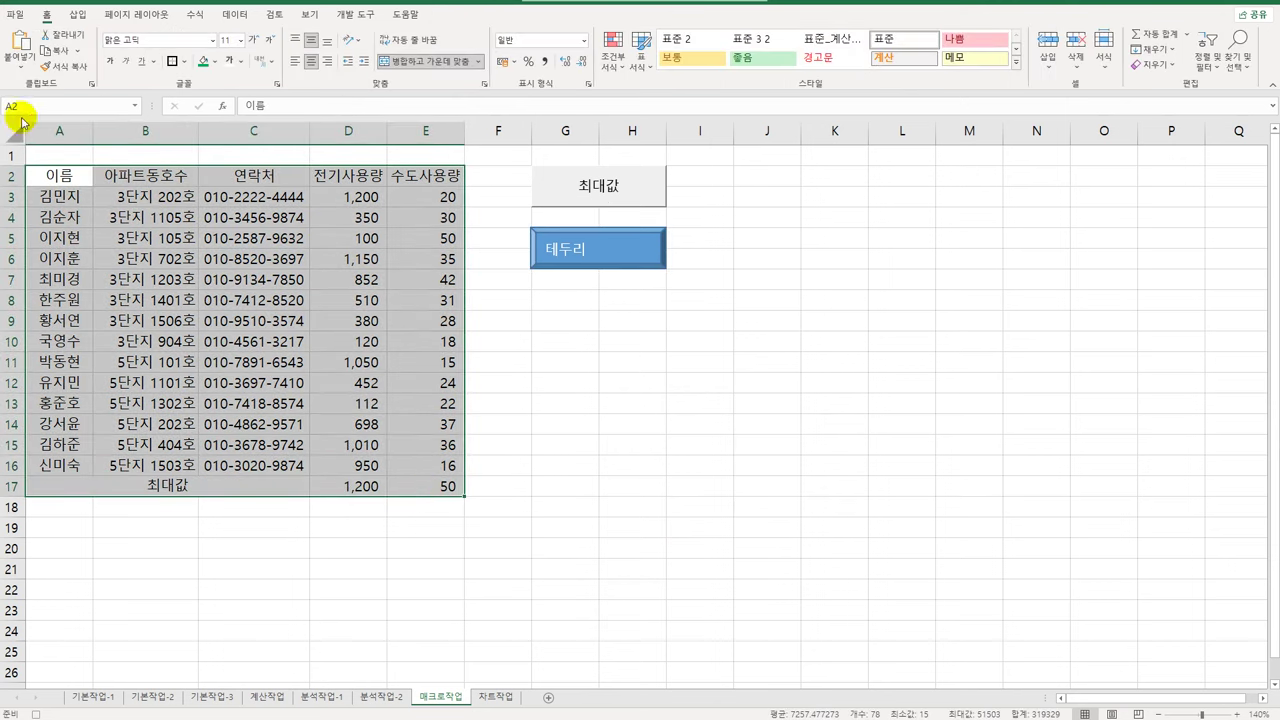
{"action": "left_click", "coordinate": [183, 61]}
{"action": "left_click", "coordinate": [228, 206]}
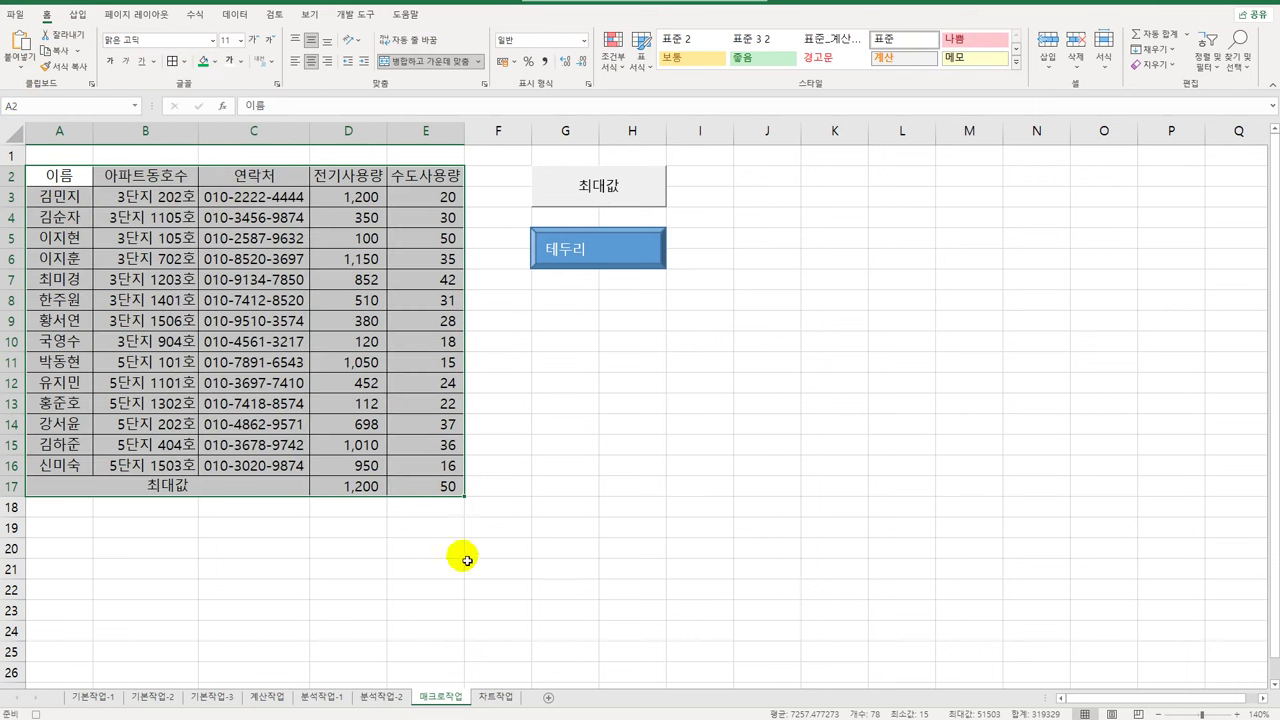
{"action": "left_click", "coordinate": [435, 490]}
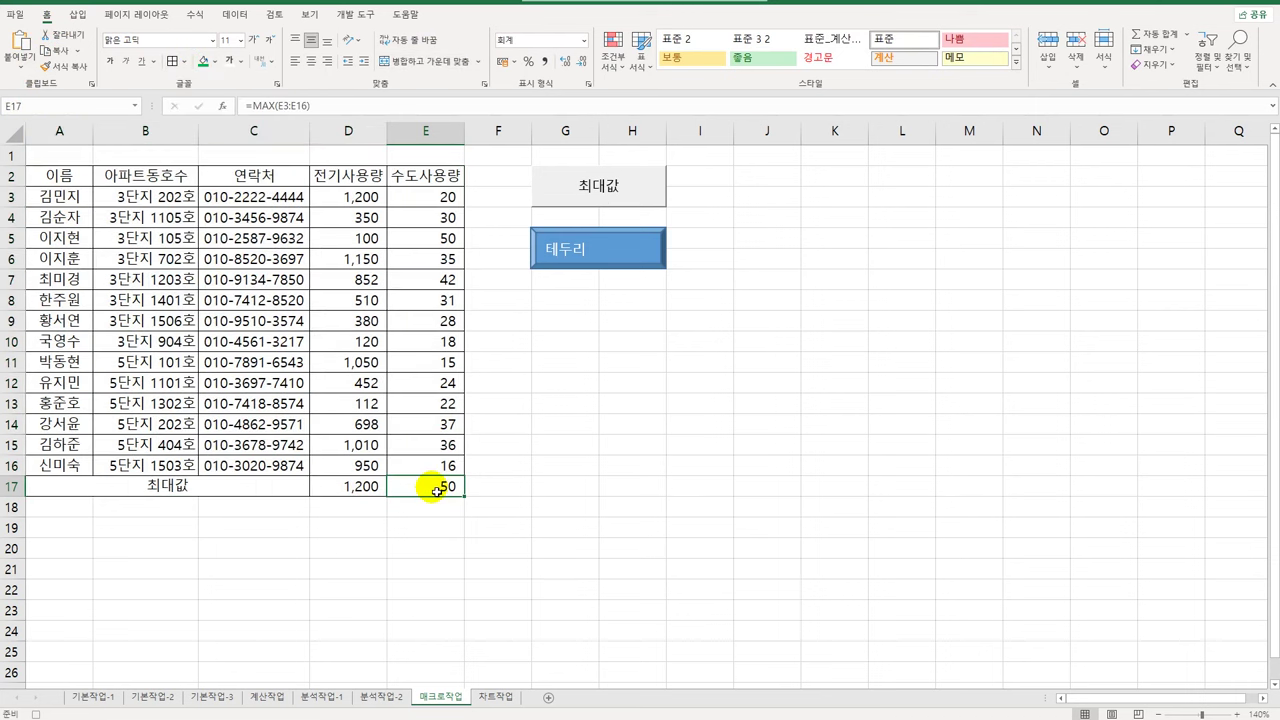
{"action": "left_click", "coordinate": [356, 14]}
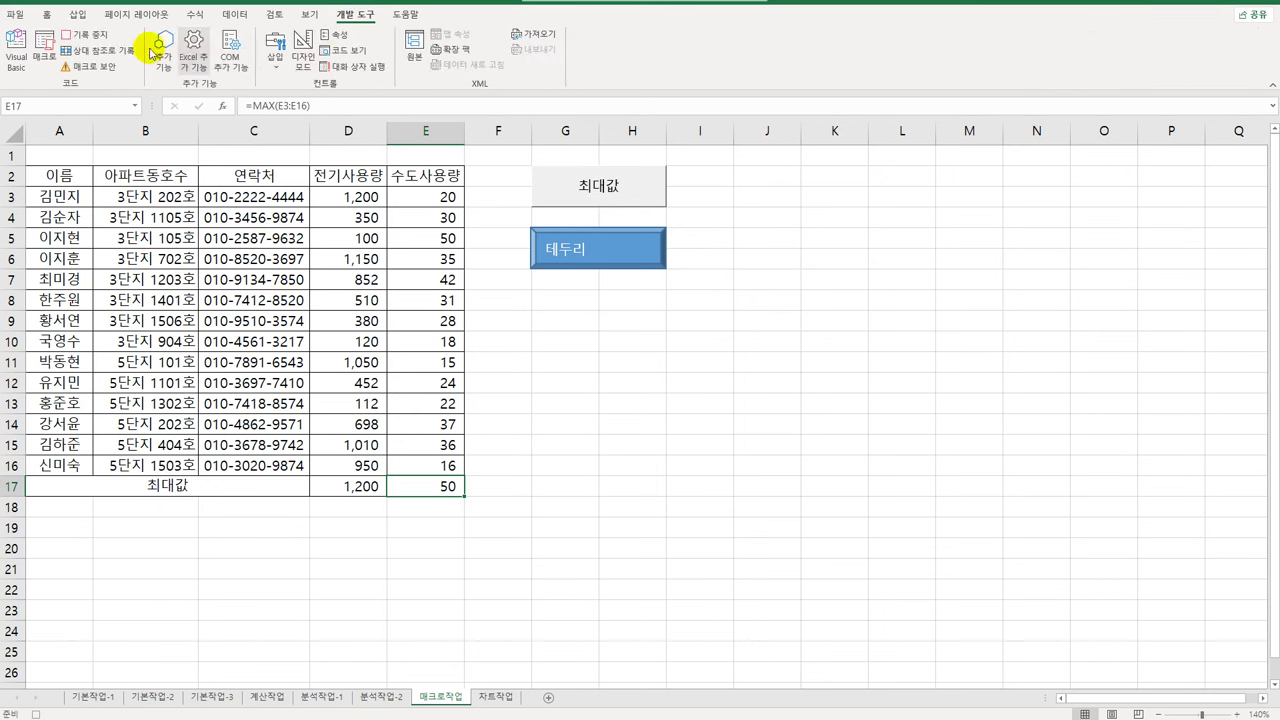
{"action": "left_click", "coordinate": [758, 425]}
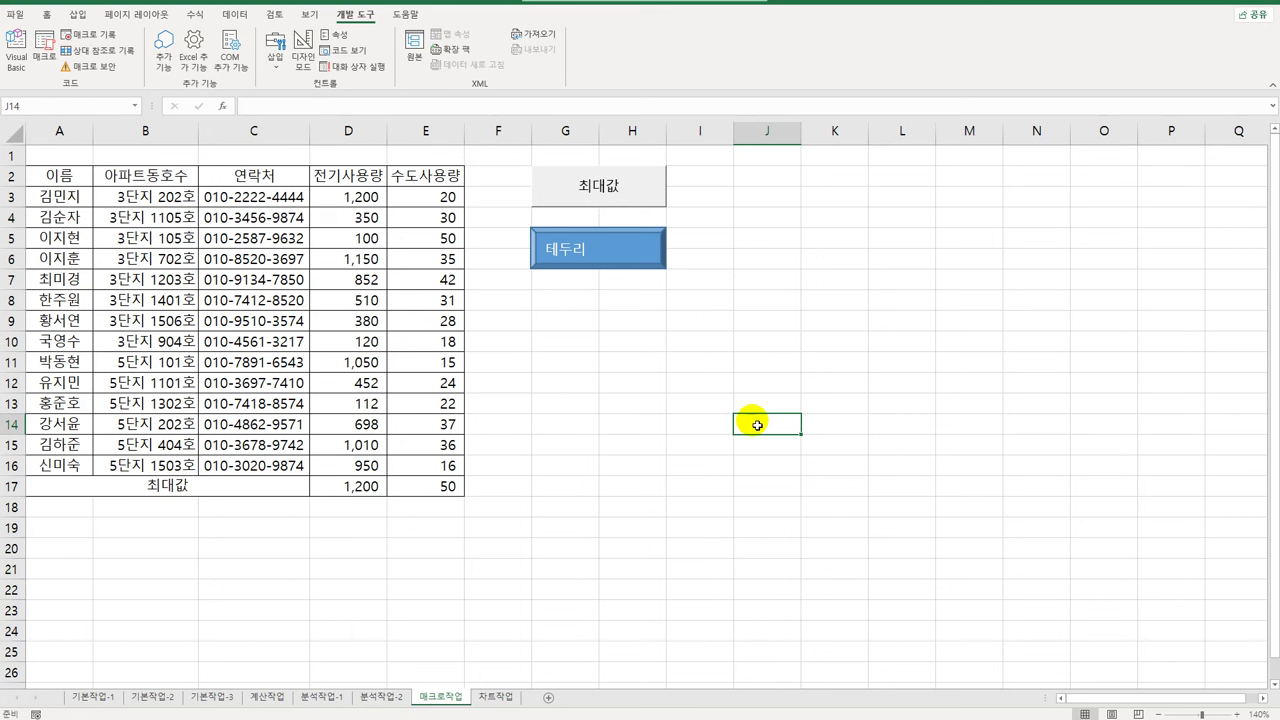
Step: On the 차트작업 sheet, fit the width of the 금액 column D to its contents
{"action": "left_click", "coordinate": [495, 696]}
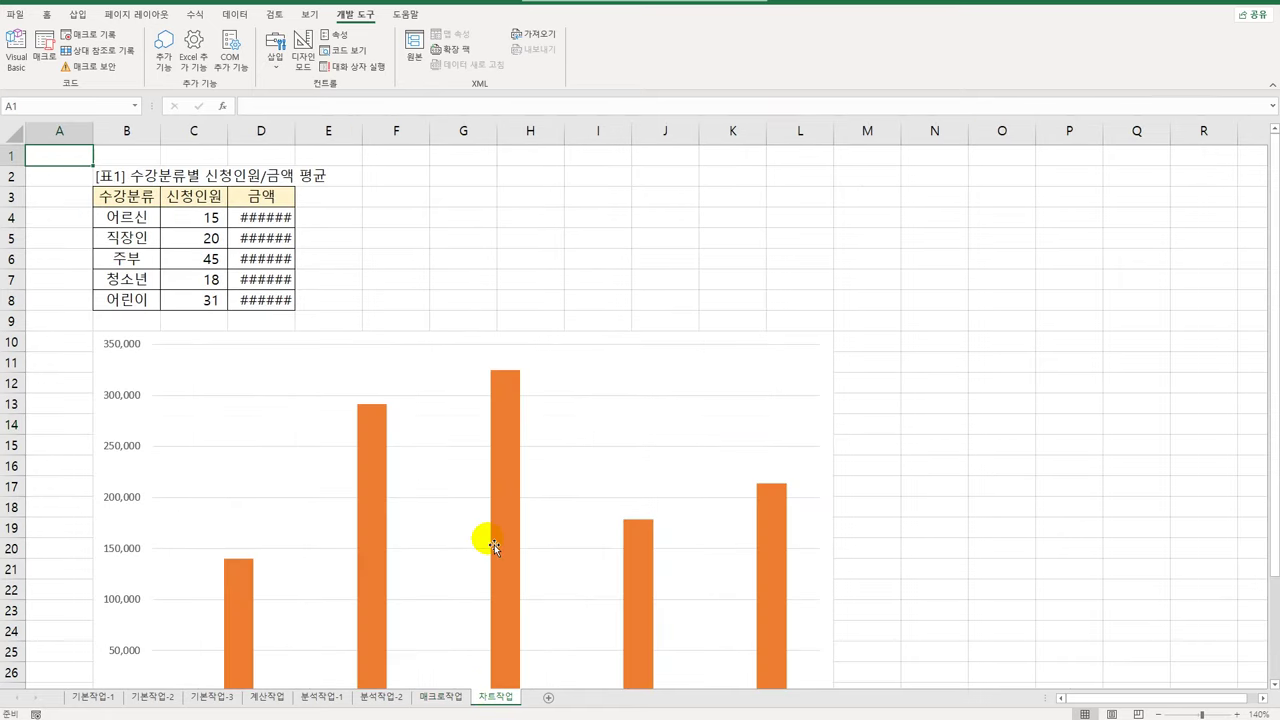
{"action": "double_click", "coordinate": [298, 143]}
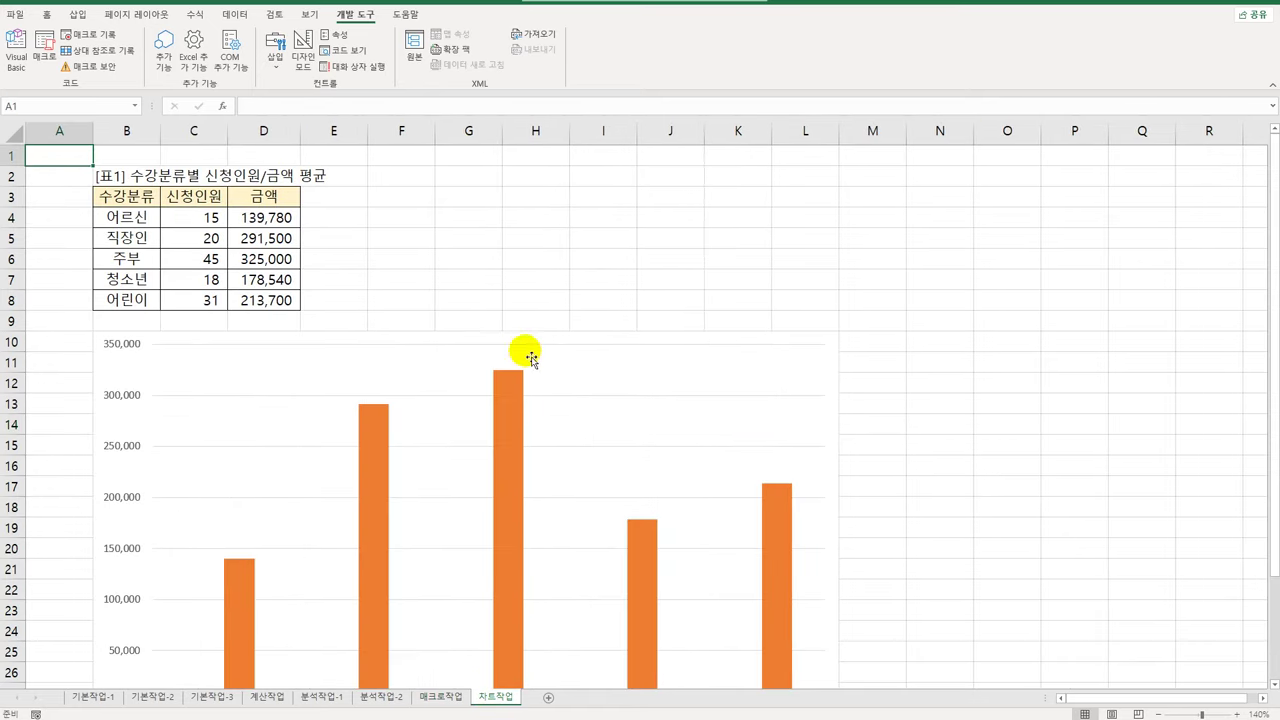
Step: Change the 신청인원 series to 표식이 있는 꺾은선형 plotted on the secondary axis, keeping 금액 as clustered columns
{"action": "scroll", "coordinate": [540, 340], "scroll_direction": "down", "scroll_amount": 3}
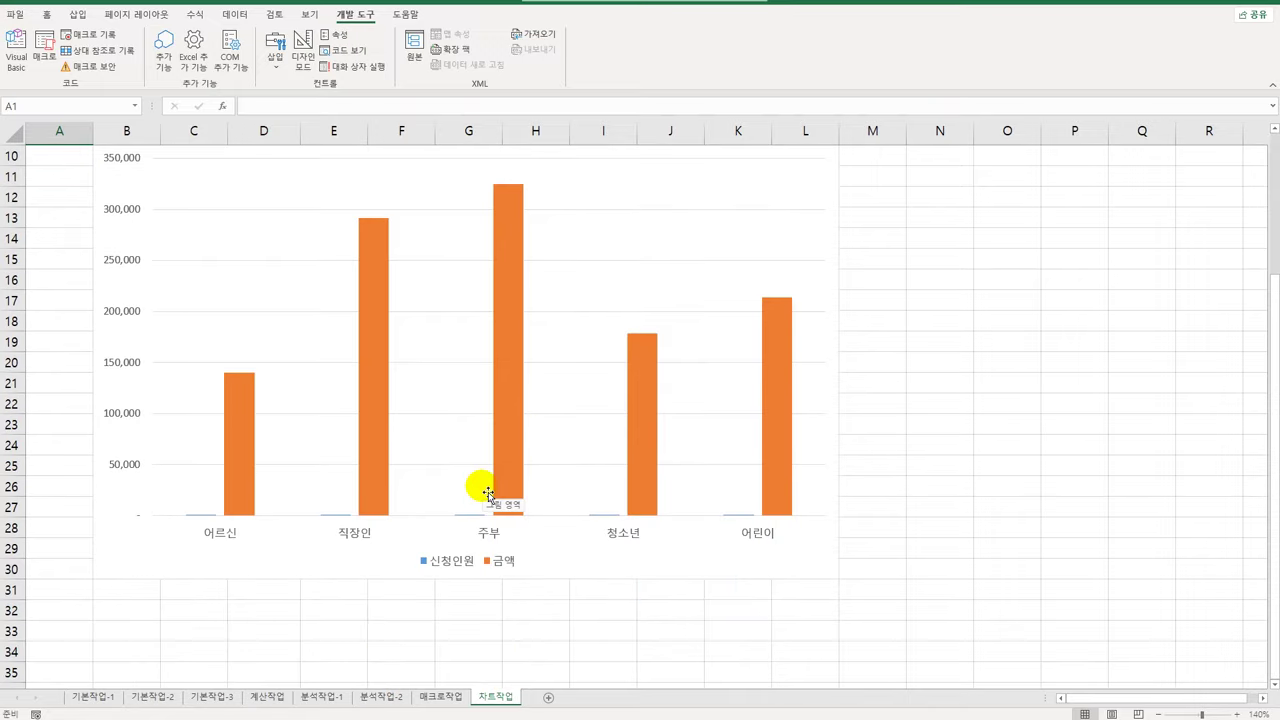
{"action": "mouse_move", "coordinate": [377, 307]}
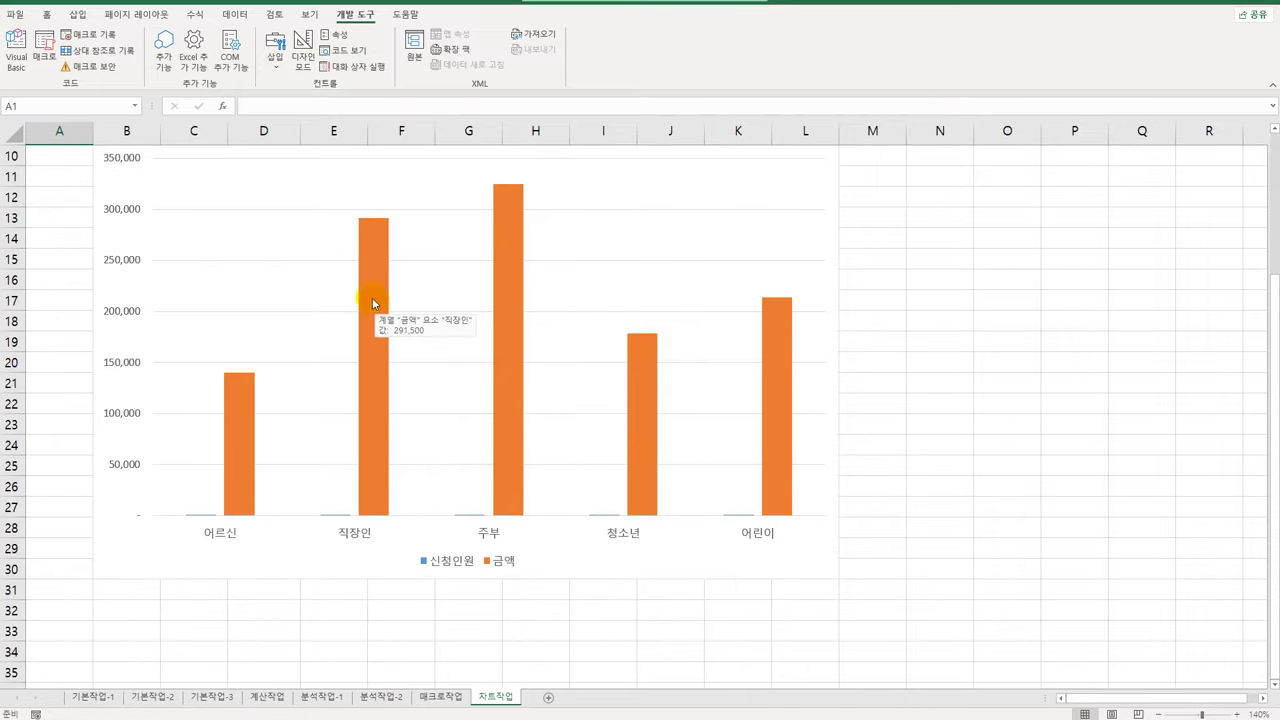
{"action": "left_click", "coordinate": [336, 517]}
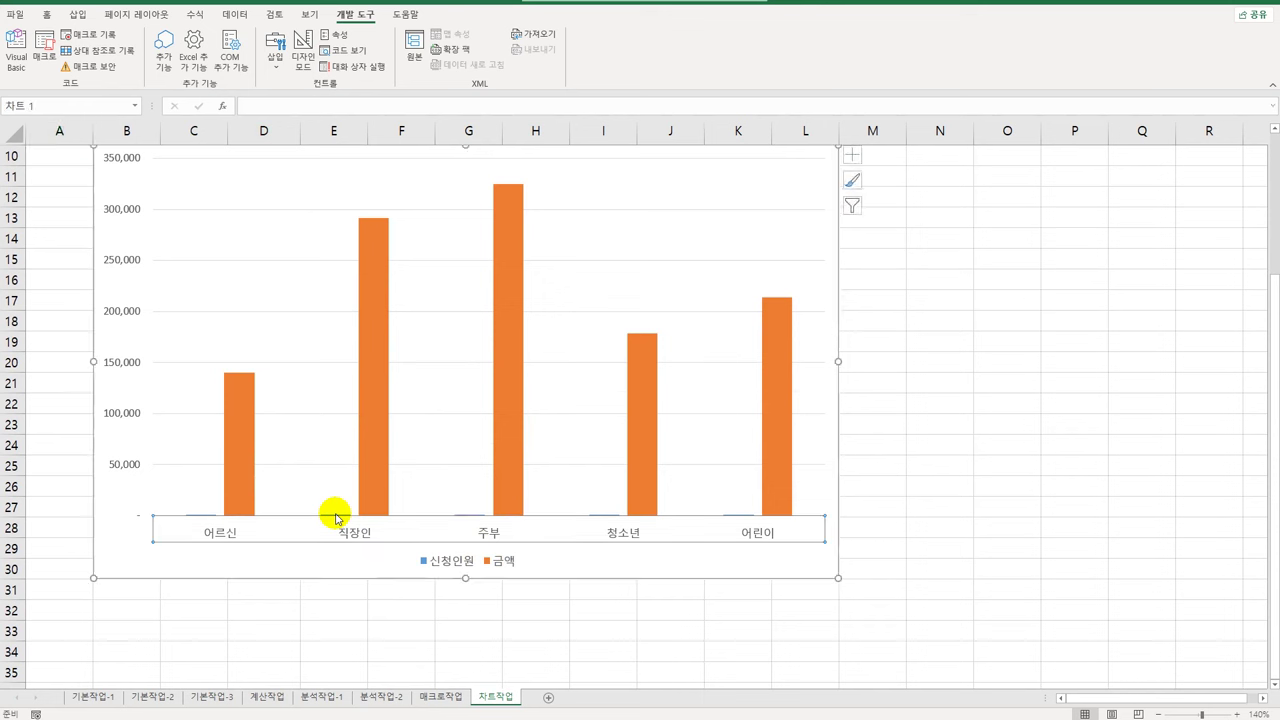
{"action": "left_click", "coordinate": [377, 243]}
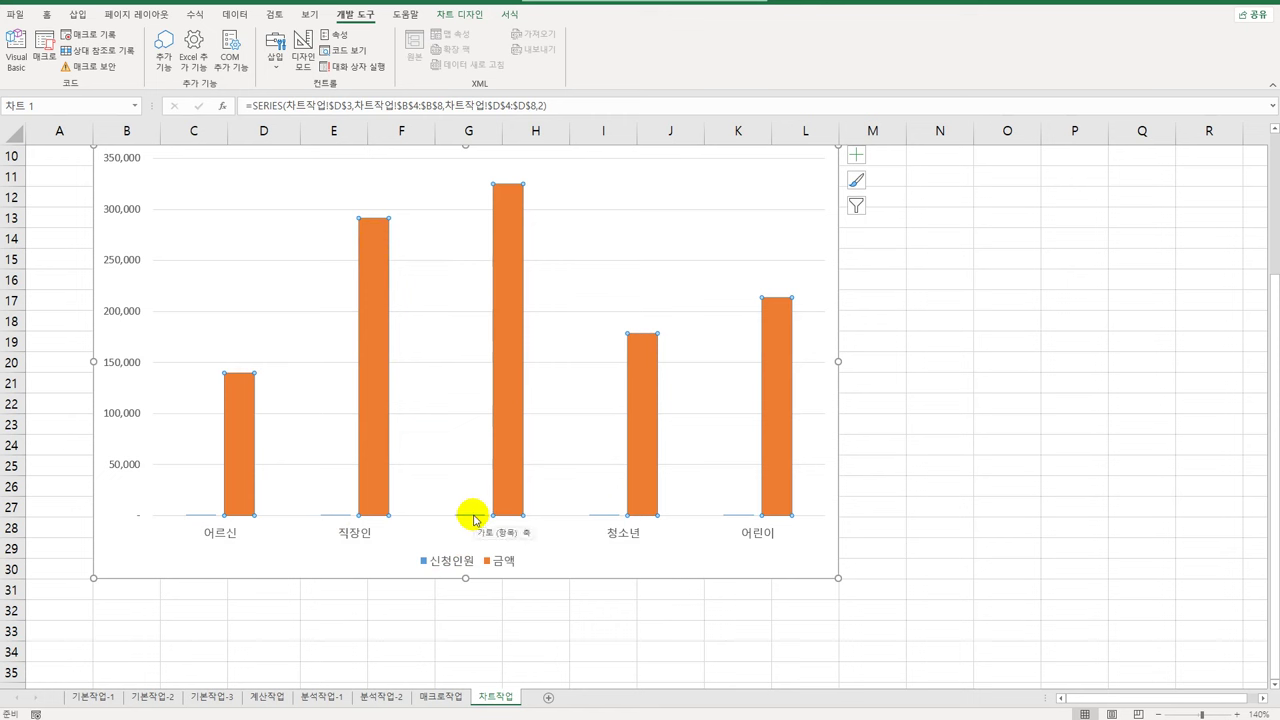
{"action": "right_click", "coordinate": [369, 243]}
{"action": "left_click", "coordinate": [466, 290]}
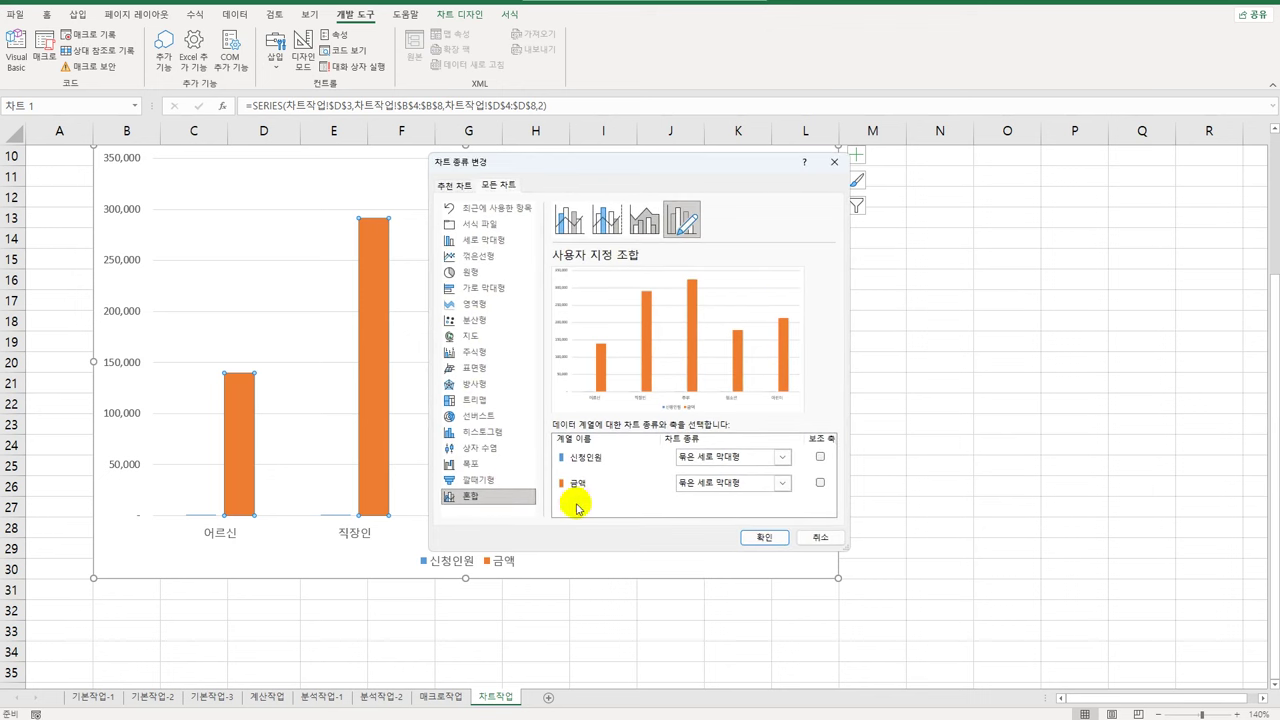
{"action": "left_click", "coordinate": [782, 457]}
{"action": "left_click", "coordinate": [800, 632]}
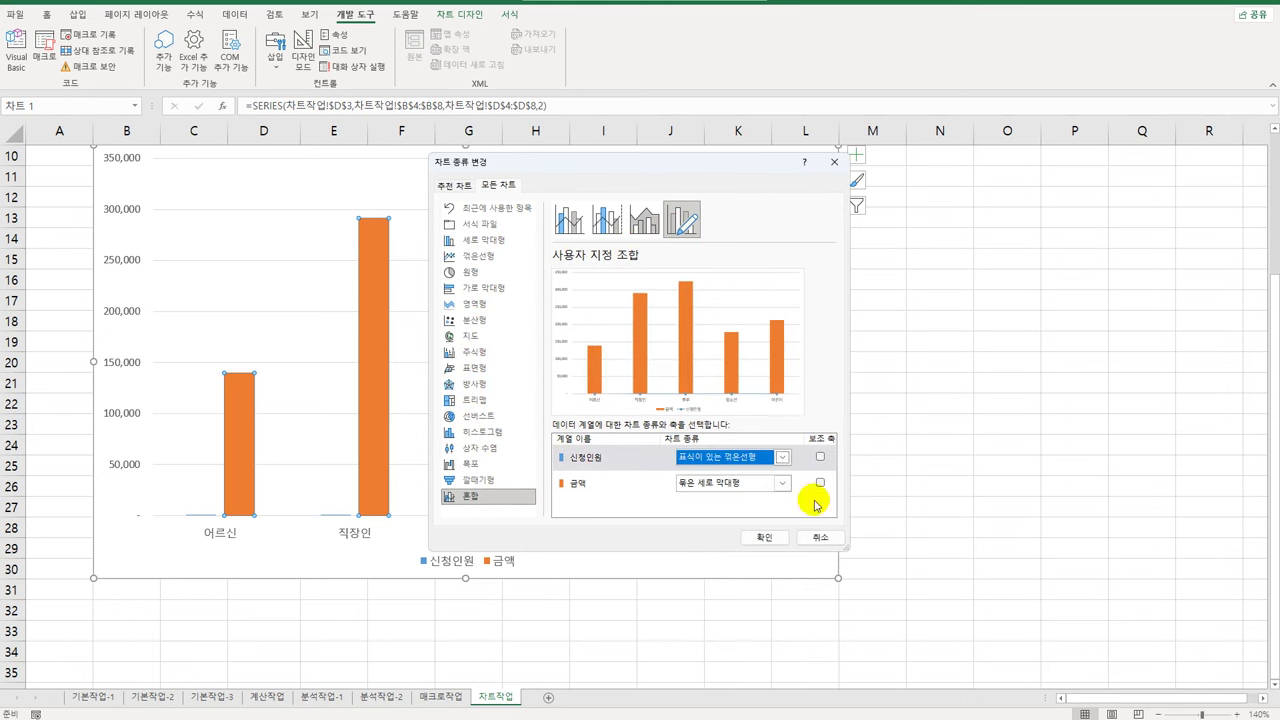
{"action": "left_click", "coordinate": [820, 457]}
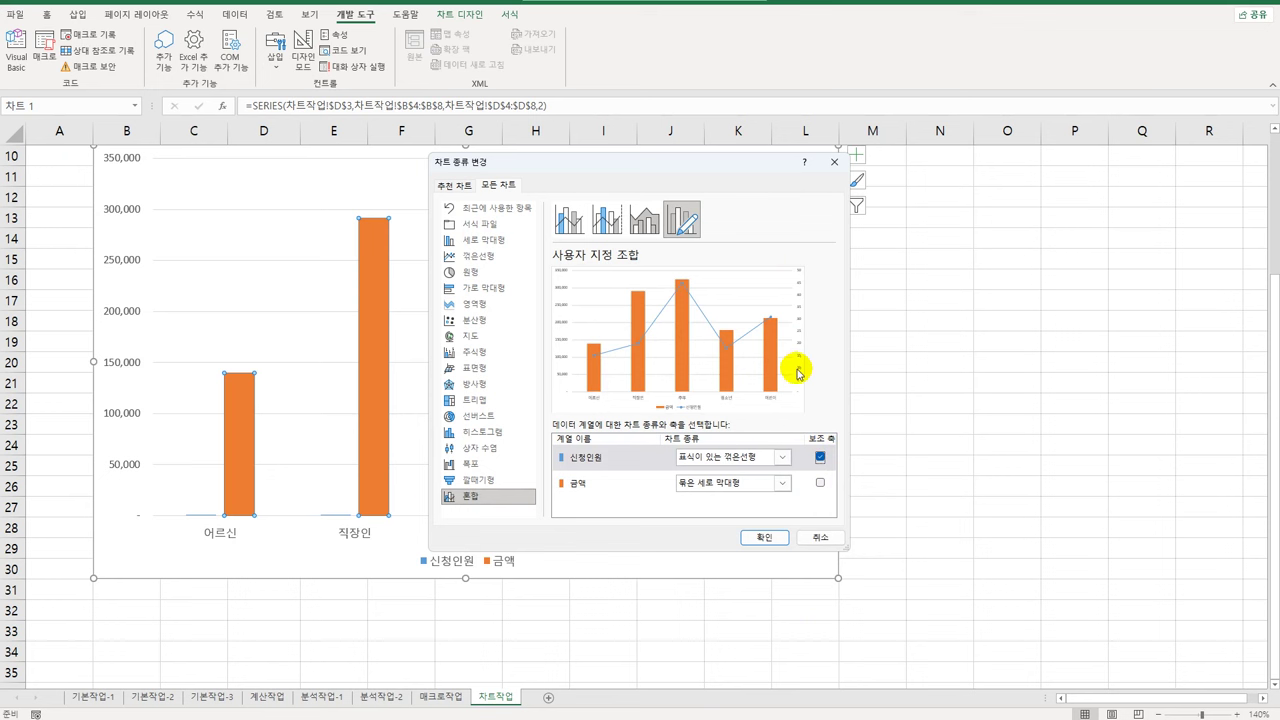
{"action": "left_click", "coordinate": [764, 539]}
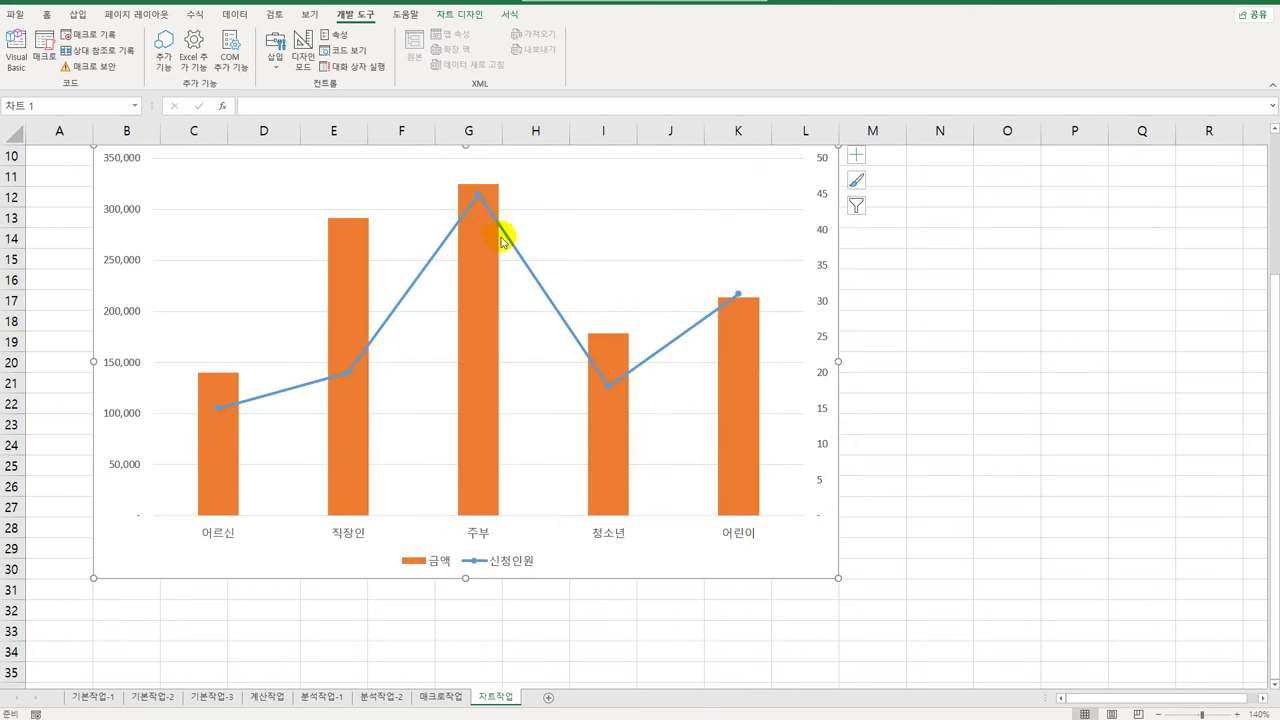
Step: Turn the 신청인원 line series into a smoothed line (완만한 선)
{"action": "left_click", "coordinate": [482, 197]}
{"action": "right_click", "coordinate": [478, 197]}
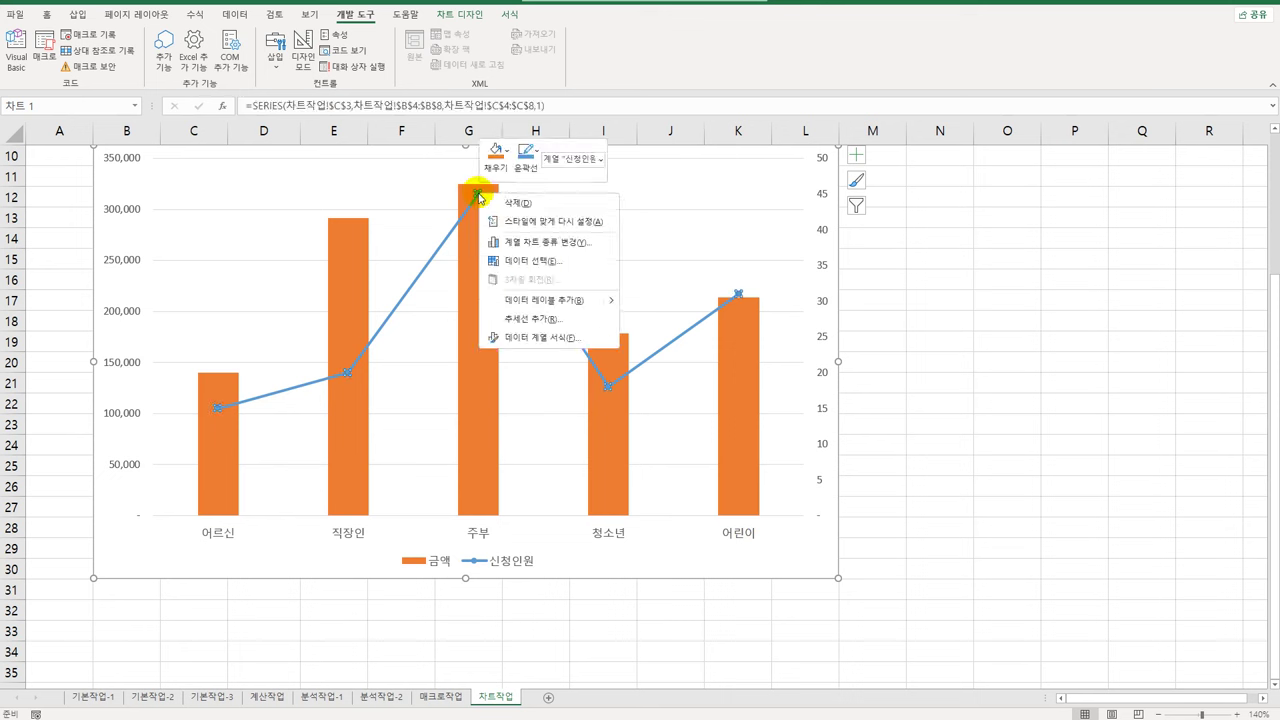
{"action": "left_click", "coordinate": [555, 341]}
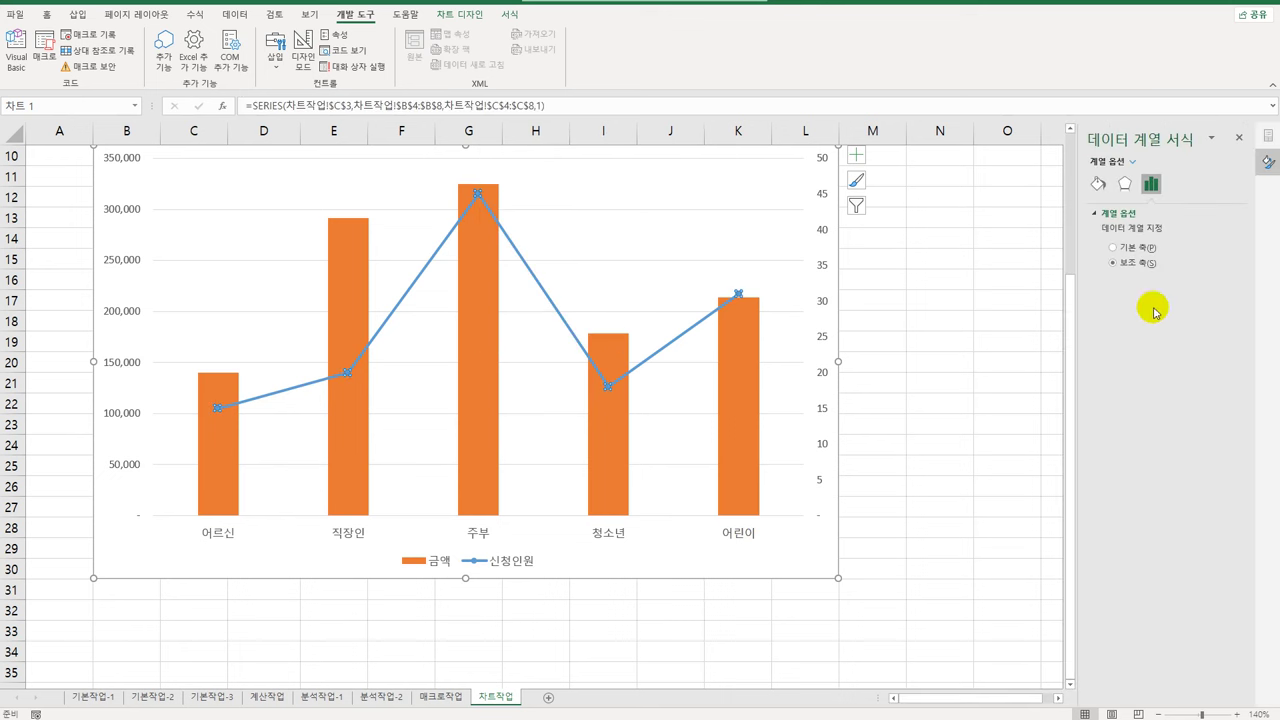
{"action": "left_click", "coordinate": [1098, 184]}
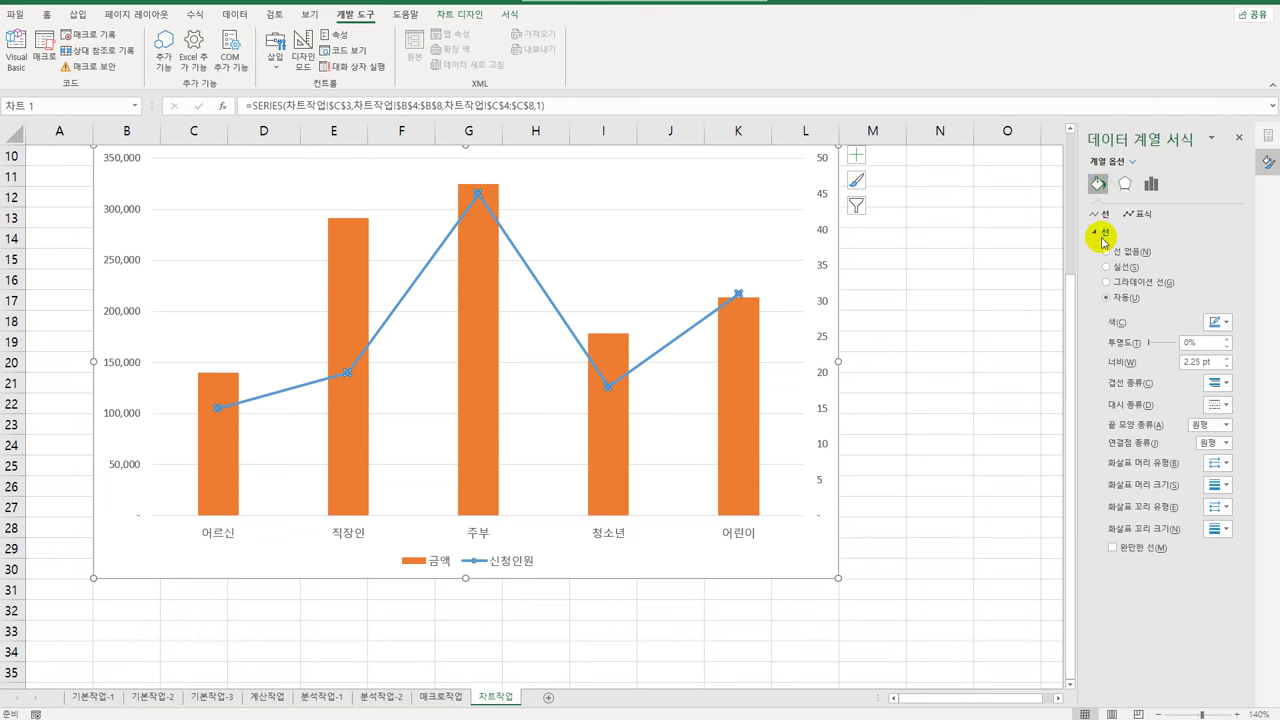
{"action": "left_click", "coordinate": [1115, 549]}
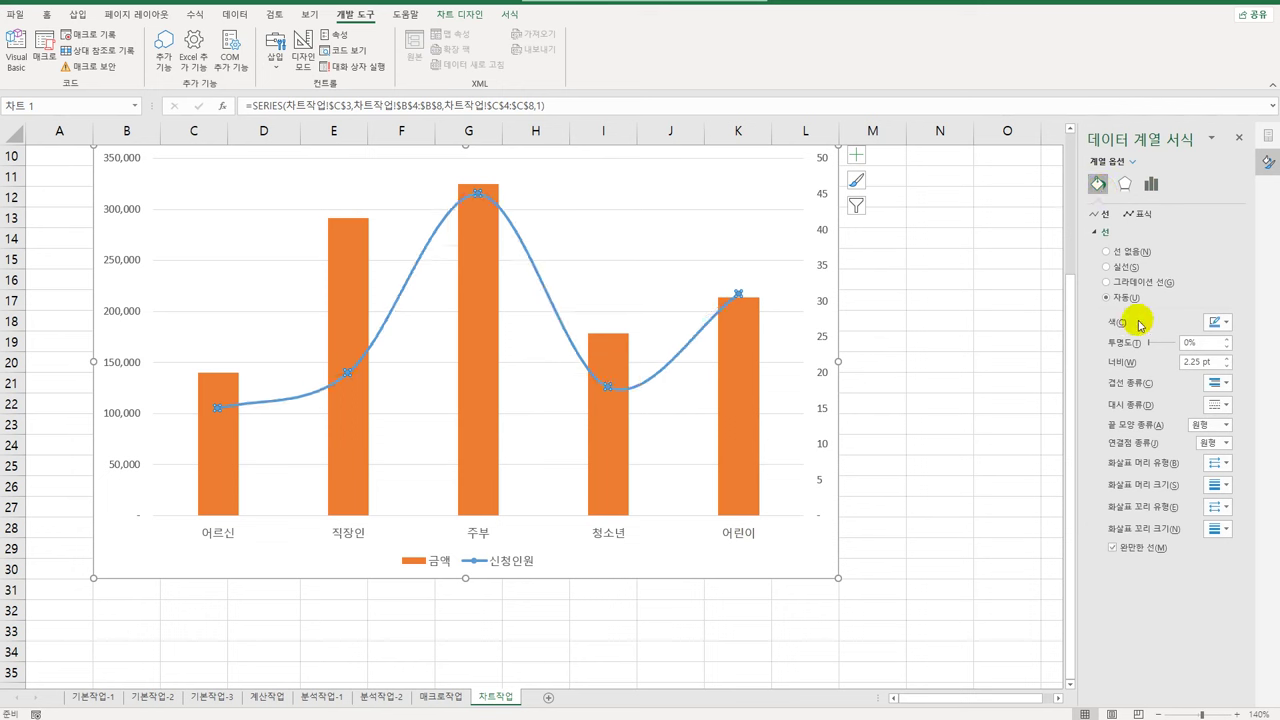
Step: Give the 신청인원 series built-in triangle markers with a size of 10
{"action": "left_click", "coordinate": [1138, 213]}
{"action": "left_click", "coordinate": [1133, 234]}
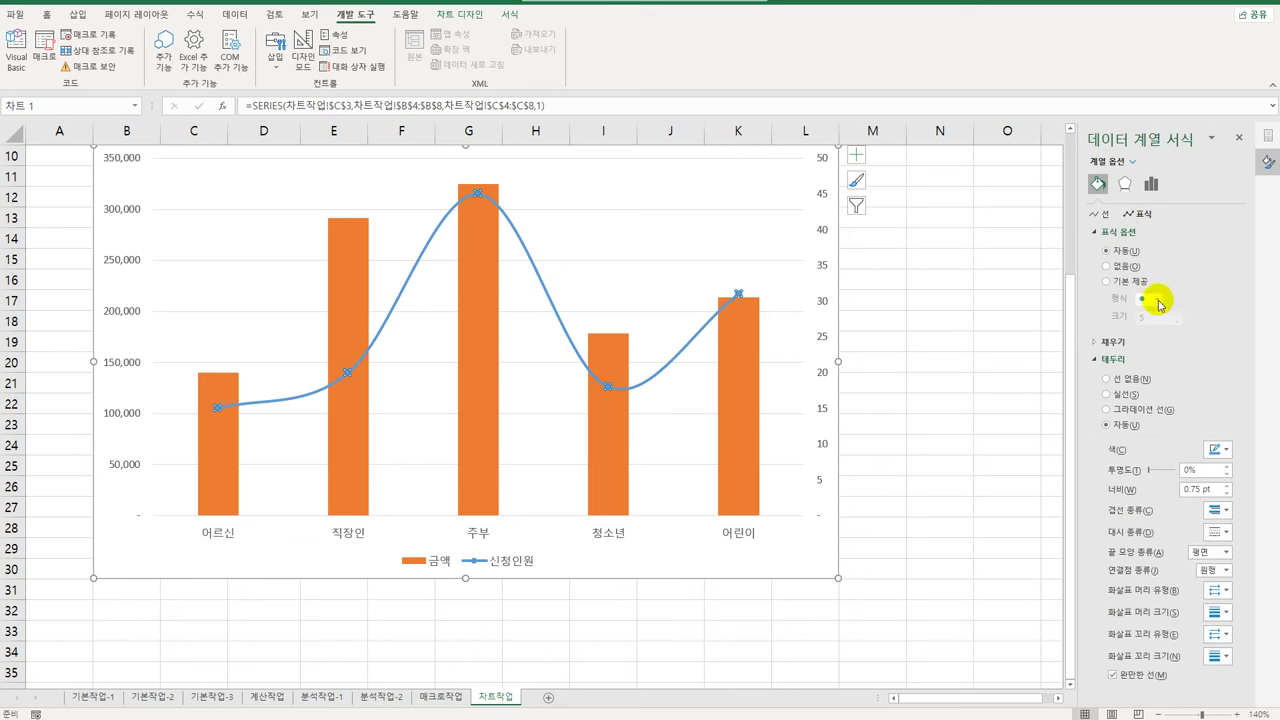
{"action": "left_click", "coordinate": [1128, 281]}
{"action": "left_click", "coordinate": [1150, 299]}
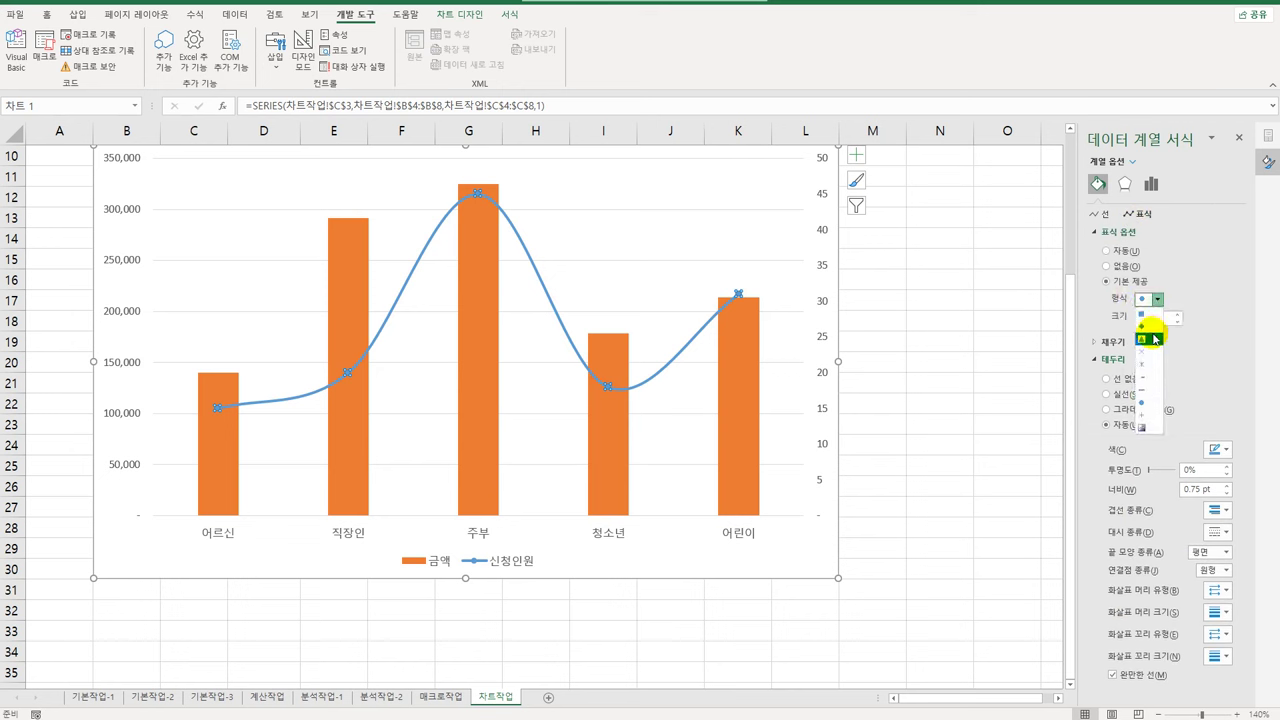
{"action": "left_click", "coordinate": [1142, 339]}
{"action": "double_click", "coordinate": [1145, 318]}
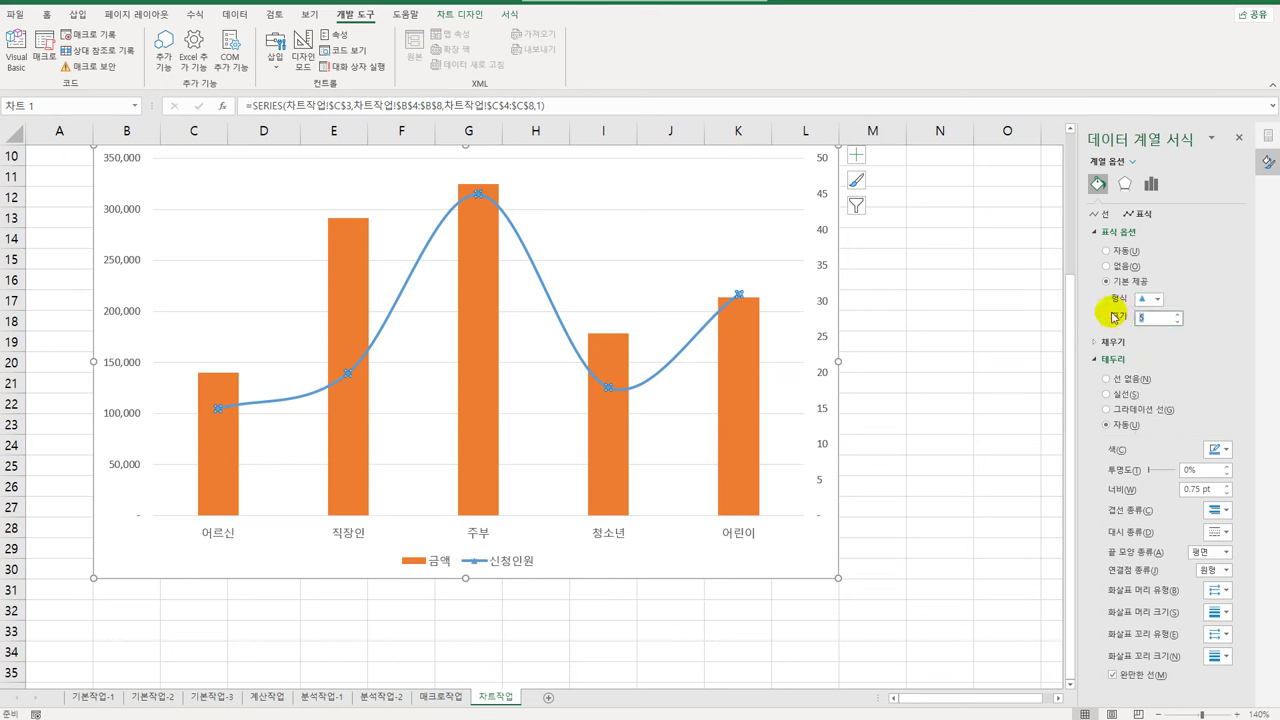
{"action": "type", "text": "10"}
{"action": "key", "text": "Return"}
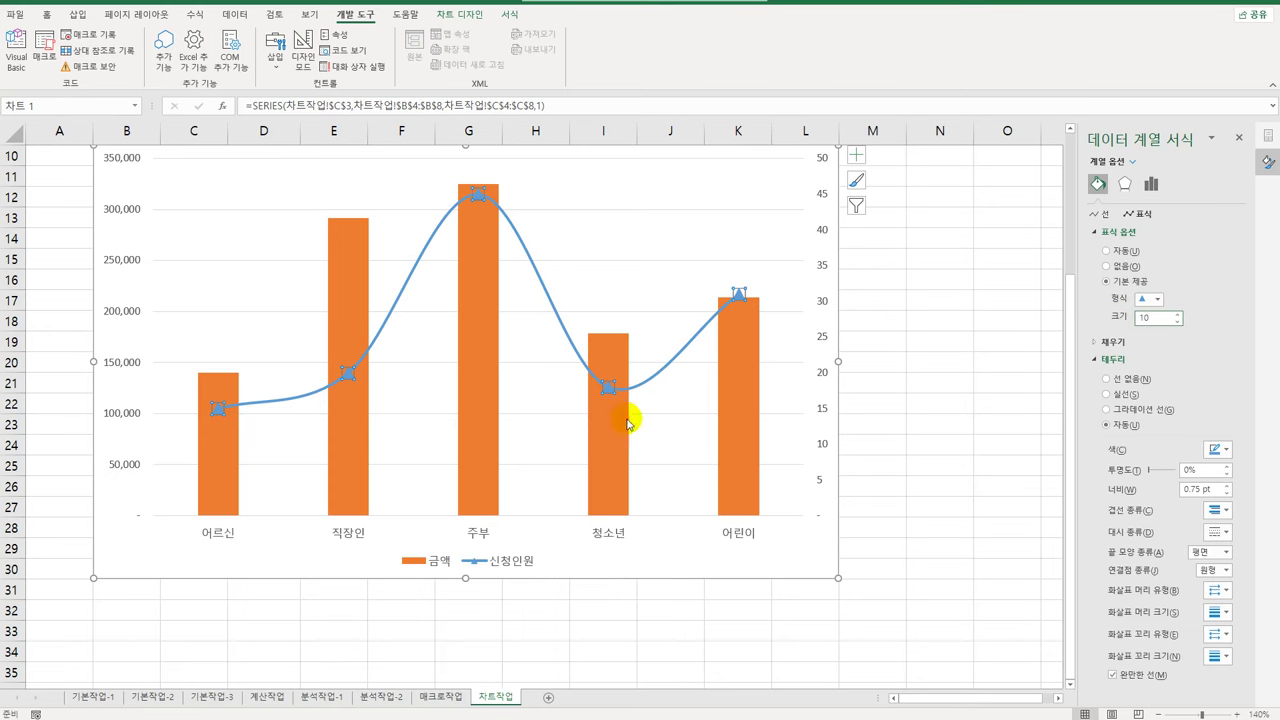
Step: Add axis titles to the chart's primary vertical and secondary vertical axes
{"action": "scroll", "coordinate": [775, 428], "scroll_direction": "up", "scroll_amount": 3}
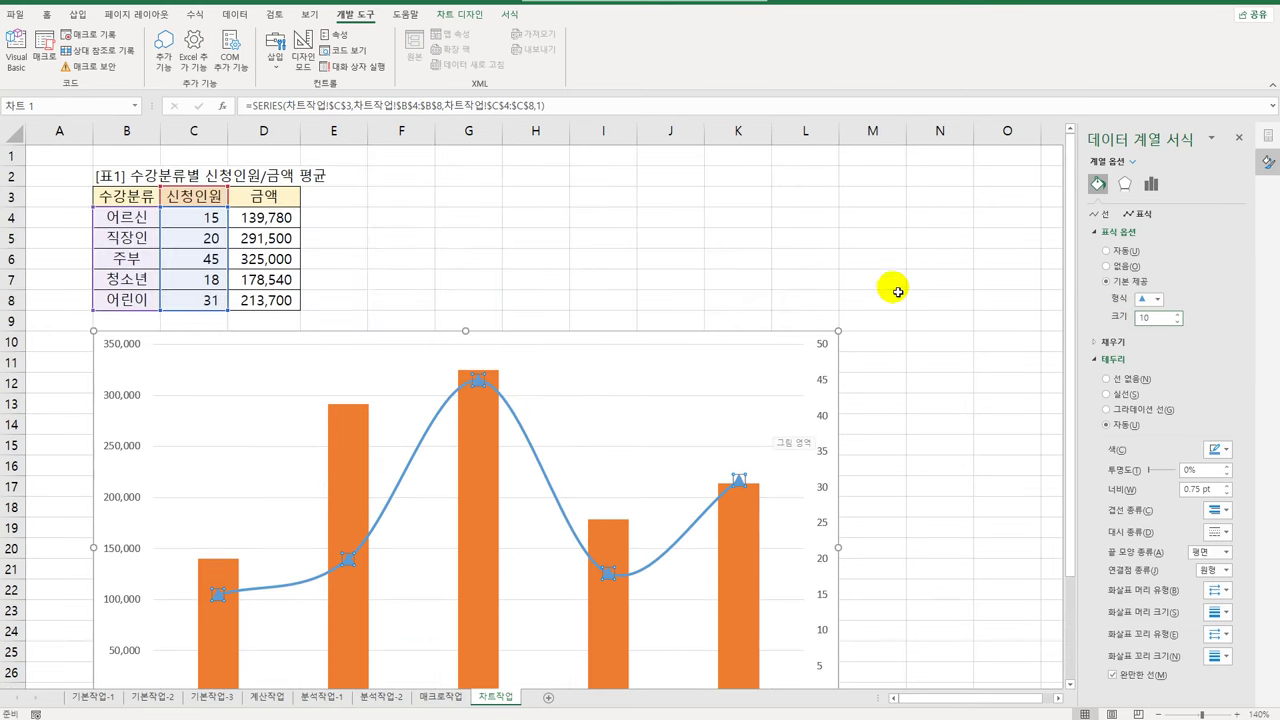
{"action": "left_click", "coordinate": [835, 370]}
{"action": "left_click", "coordinate": [856, 340]}
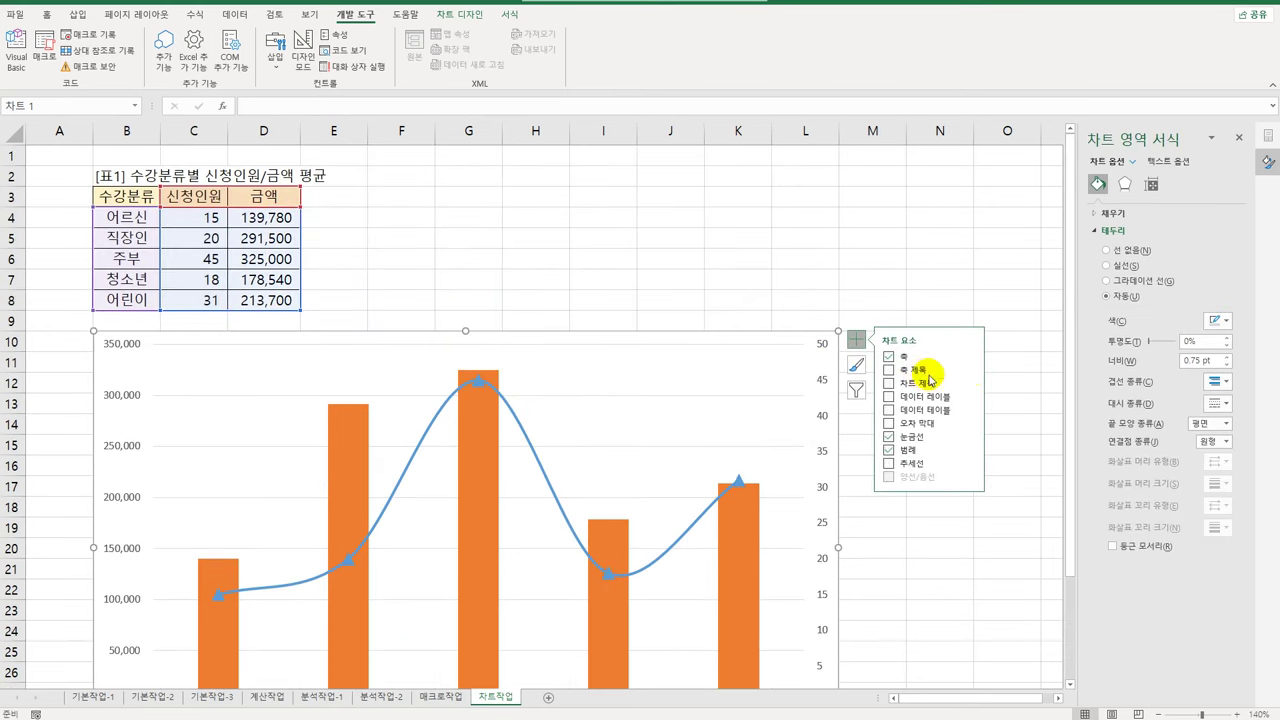
{"action": "mouse_move", "coordinate": [972, 370]}
{"action": "left_click", "coordinate": [1020, 386]}
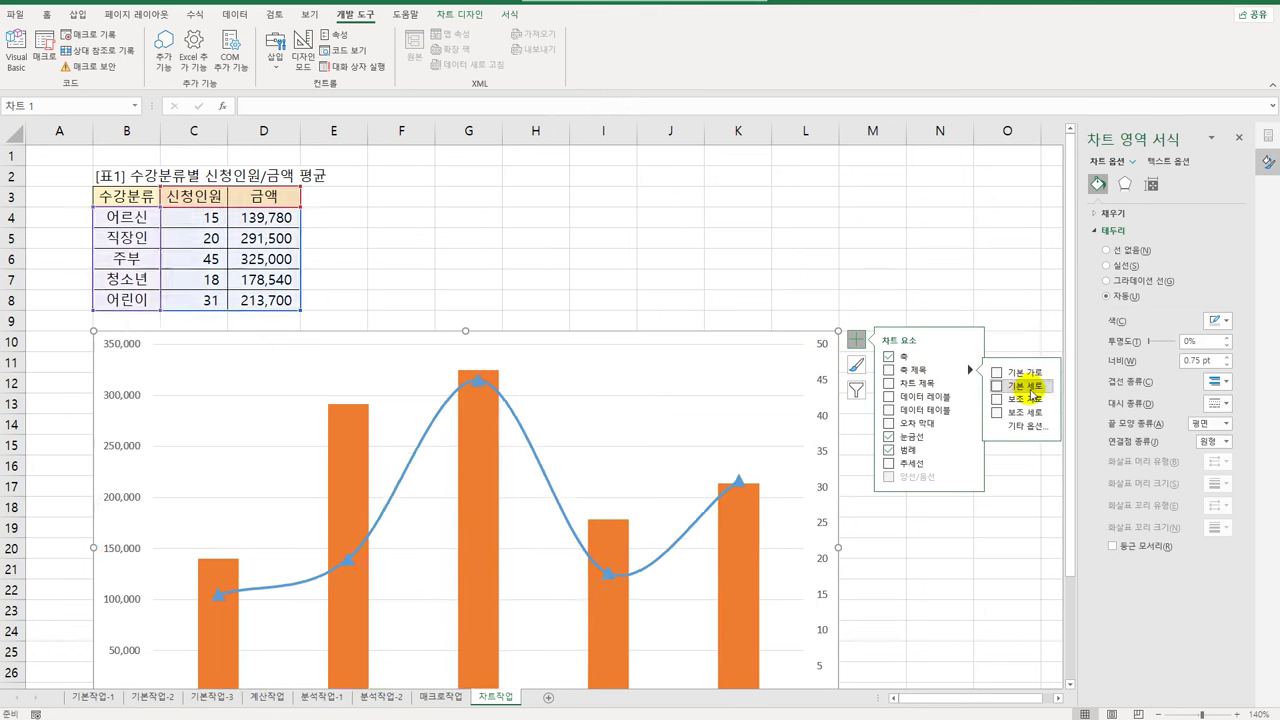
{"action": "left_click", "coordinate": [1025, 412]}
{"action": "left_click", "coordinate": [1030, 413]}
Step: Link the primary vertical axis title to the 금액 header in cell D3
{"action": "left_click", "coordinate": [119, 518]}
{"action": "left_click", "coordinate": [256, 110]}
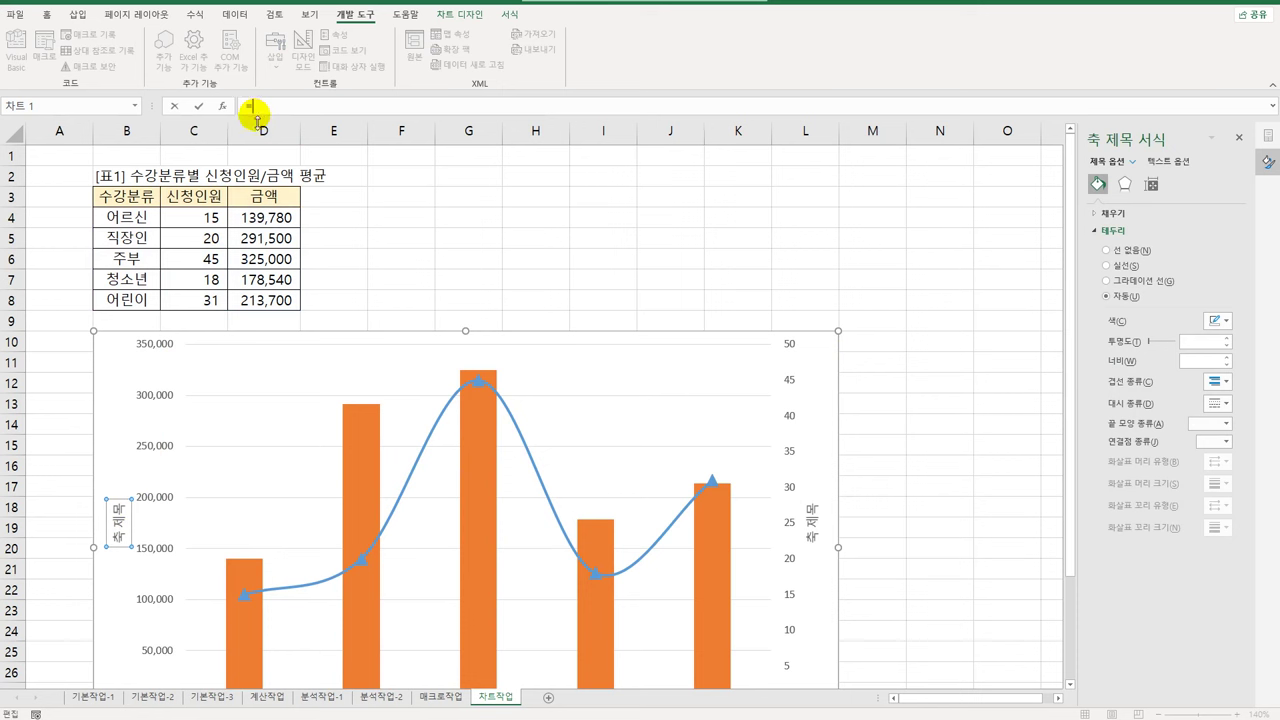
{"action": "left_click", "coordinate": [246, 205]}
{"action": "key", "text": "Return"}
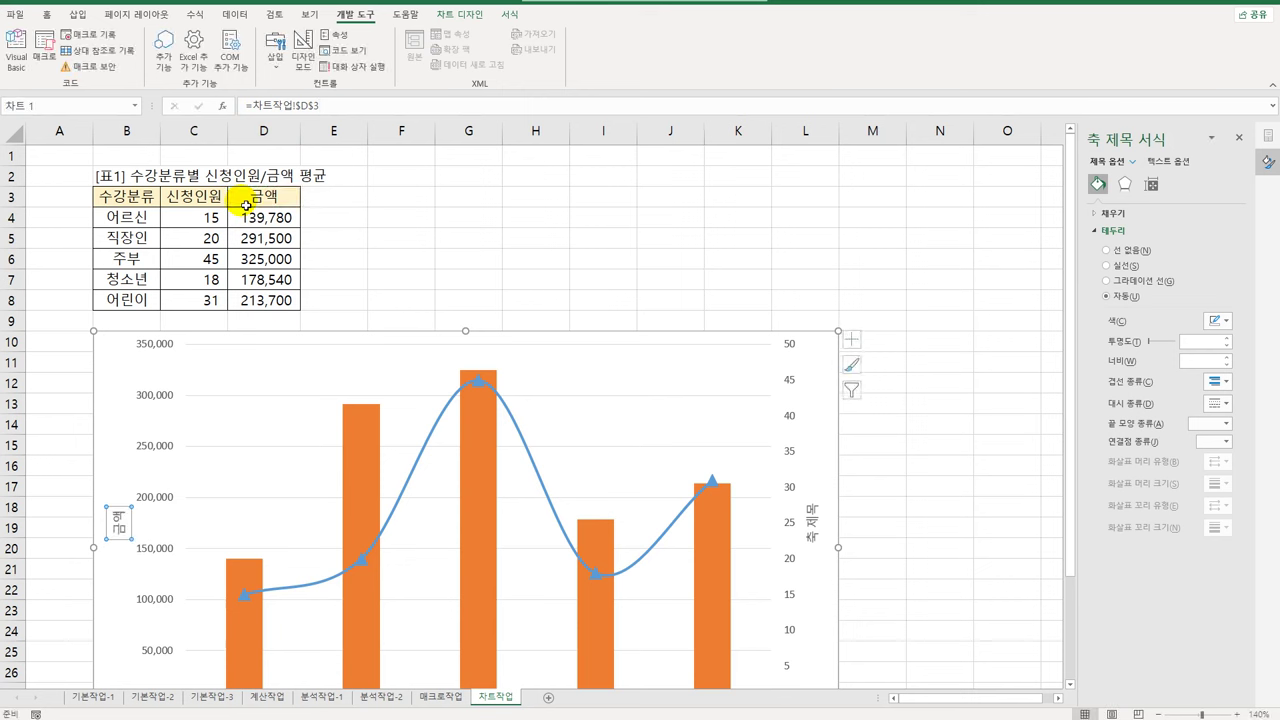
Step: Link the secondary vertical axis title to the 신청인원 header in cell C3
{"action": "left_click", "coordinate": [820, 545]}
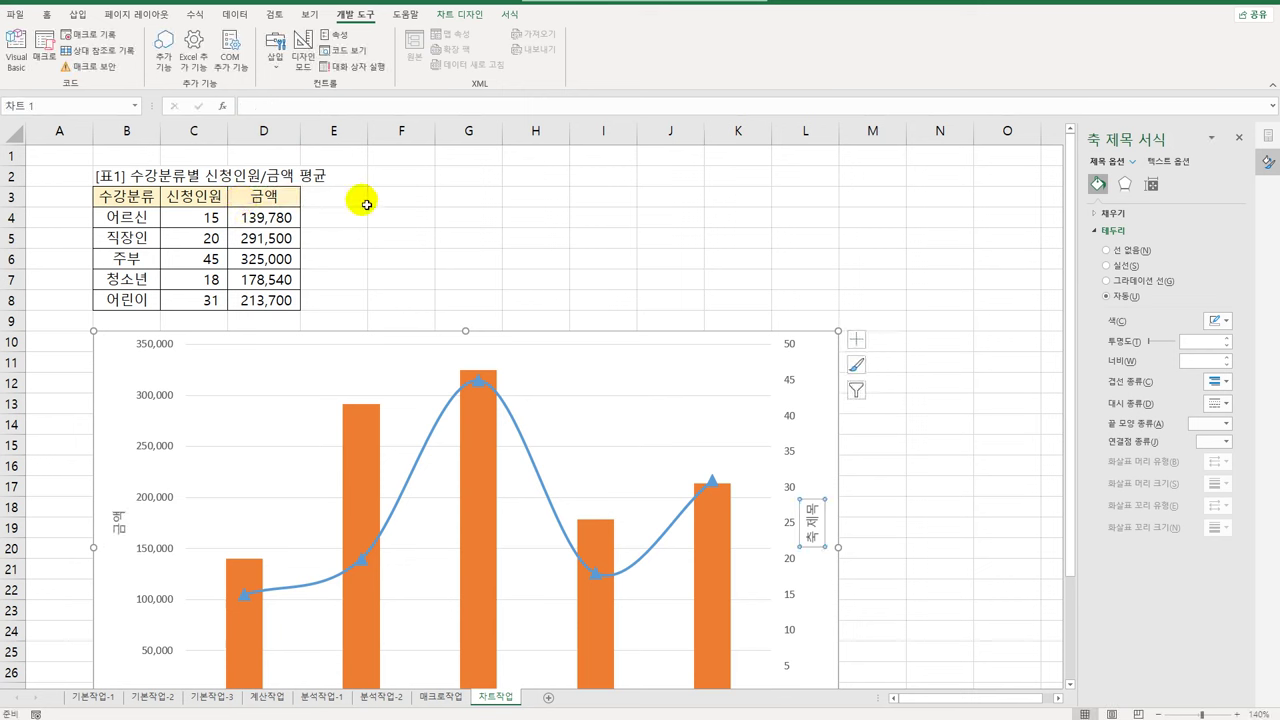
{"action": "left_click", "coordinate": [276, 106]}
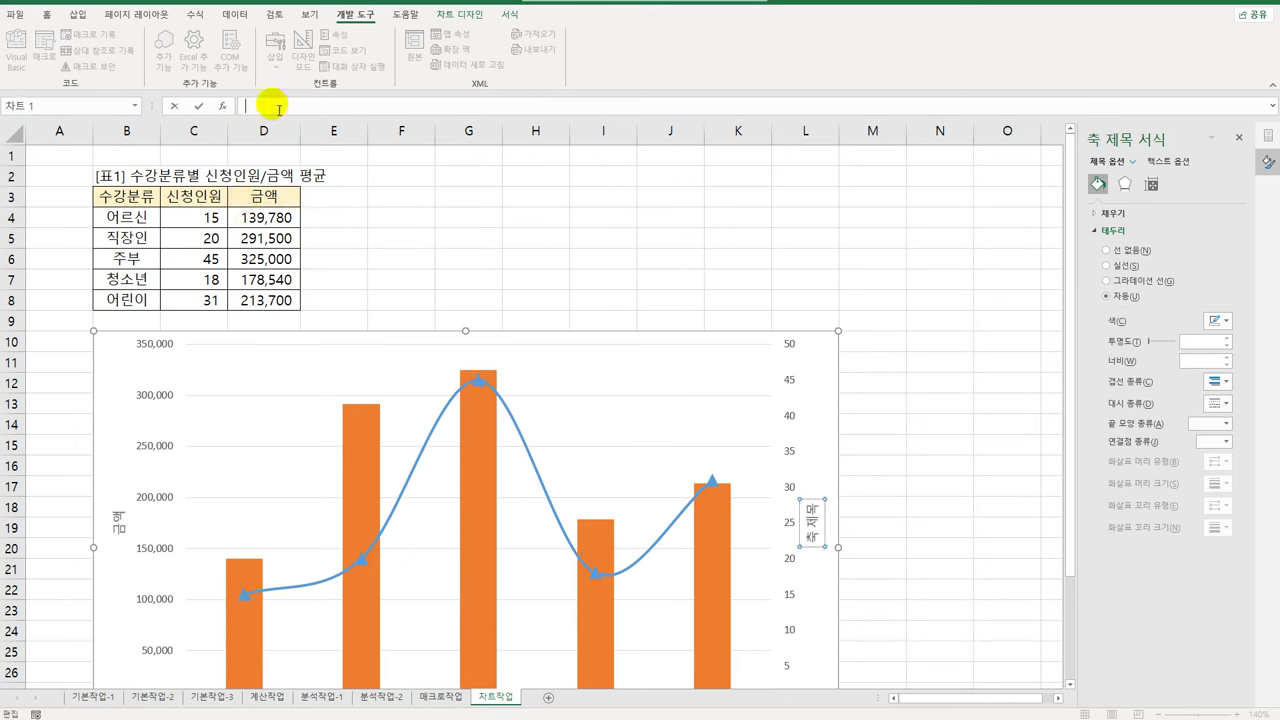
{"action": "type", "text": "="}
{"action": "left_click", "coordinate": [213, 202]}
{"action": "key", "text": "Return"}
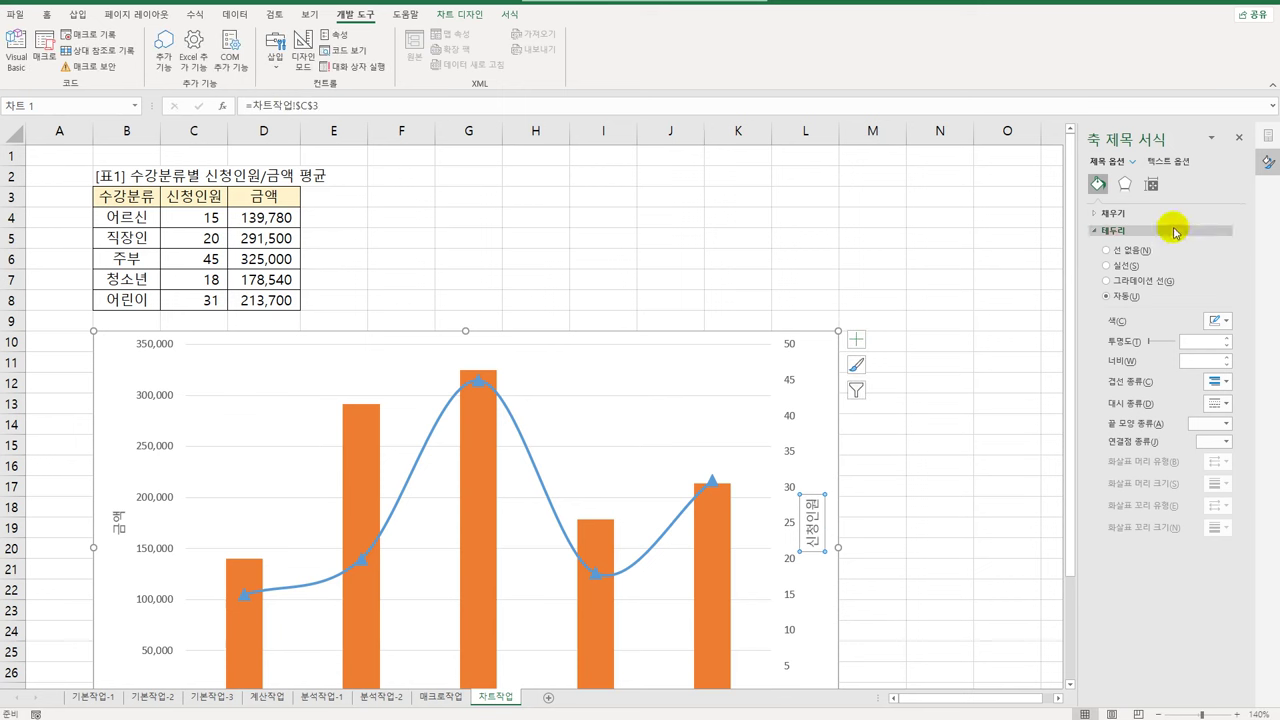
Step: Set the text direction of both the 신청인원 and 금액 axis titles to 스택형
{"action": "left_click", "coordinate": [1152, 185]}
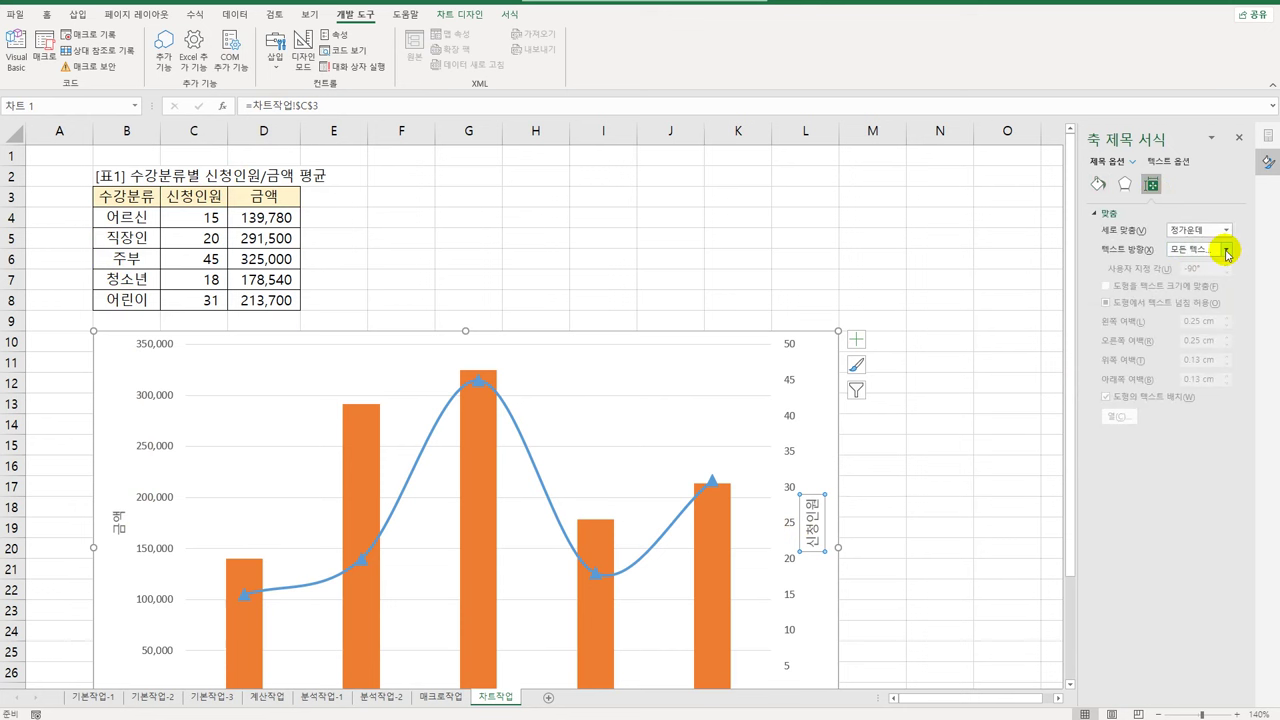
{"action": "left_click", "coordinate": [1226, 249]}
{"action": "left_click", "coordinate": [1212, 458]}
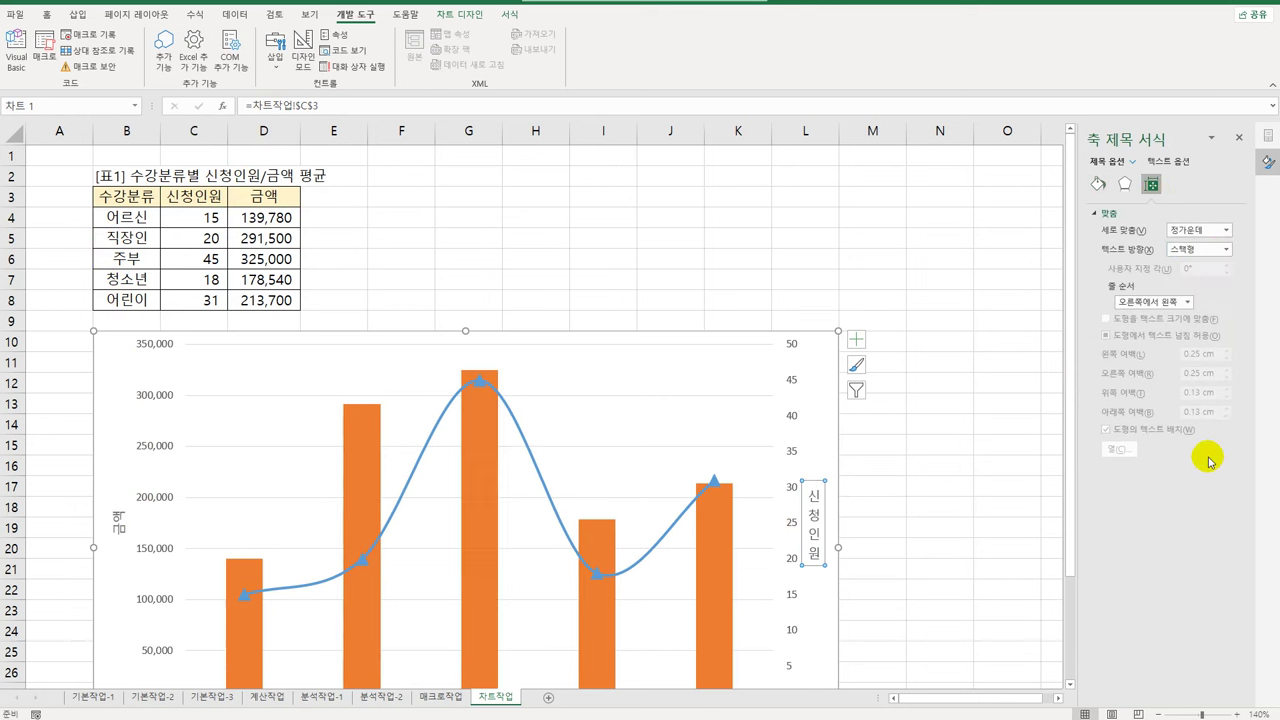
{"action": "left_click", "coordinate": [116, 522]}
{"action": "left_click", "coordinate": [1226, 249]}
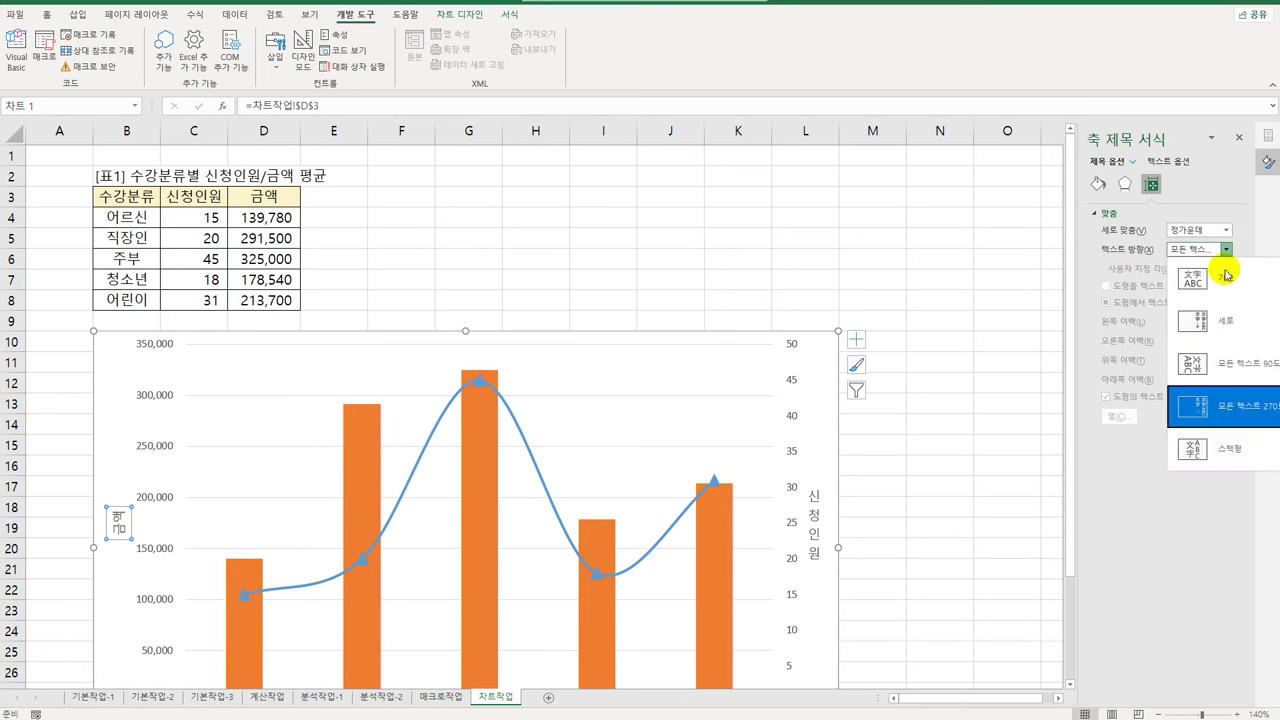
{"action": "left_click", "coordinate": [1196, 452]}
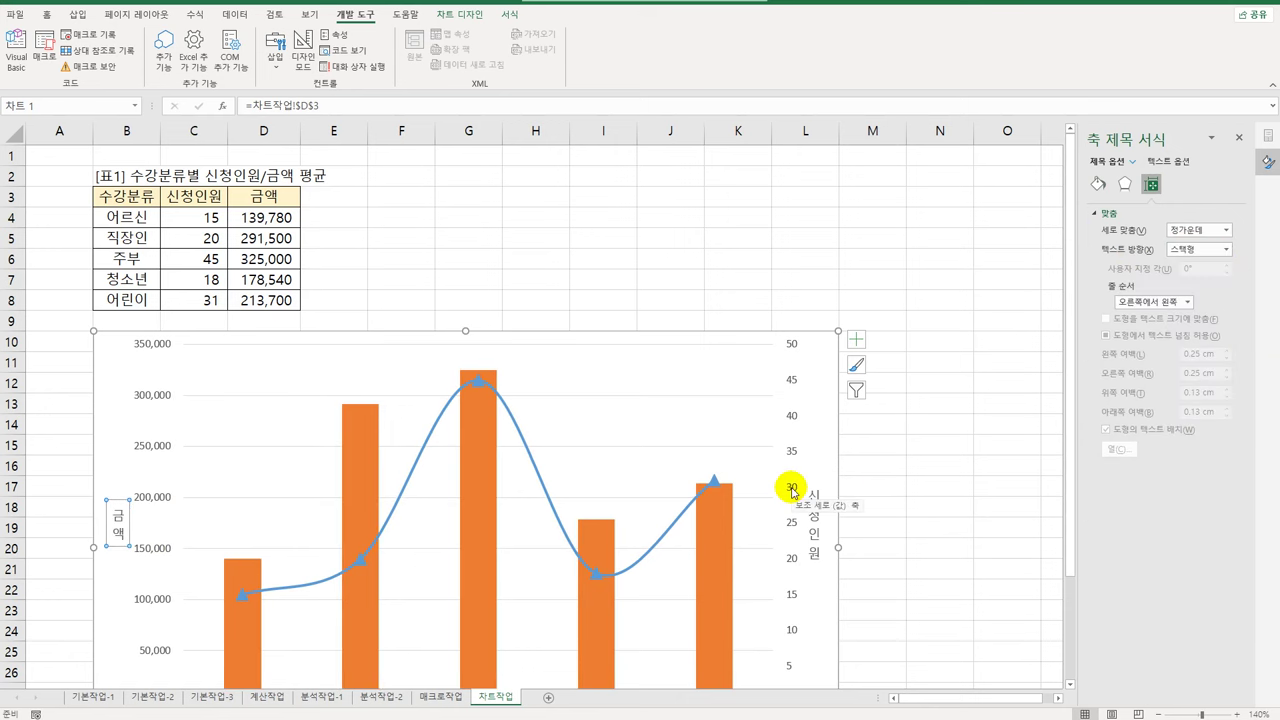
Step: Fill only the 주부 column of the 금액 series with the gold theme color
{"action": "scroll", "coordinate": [790, 488], "scroll_direction": "down", "scroll_amount": 3}
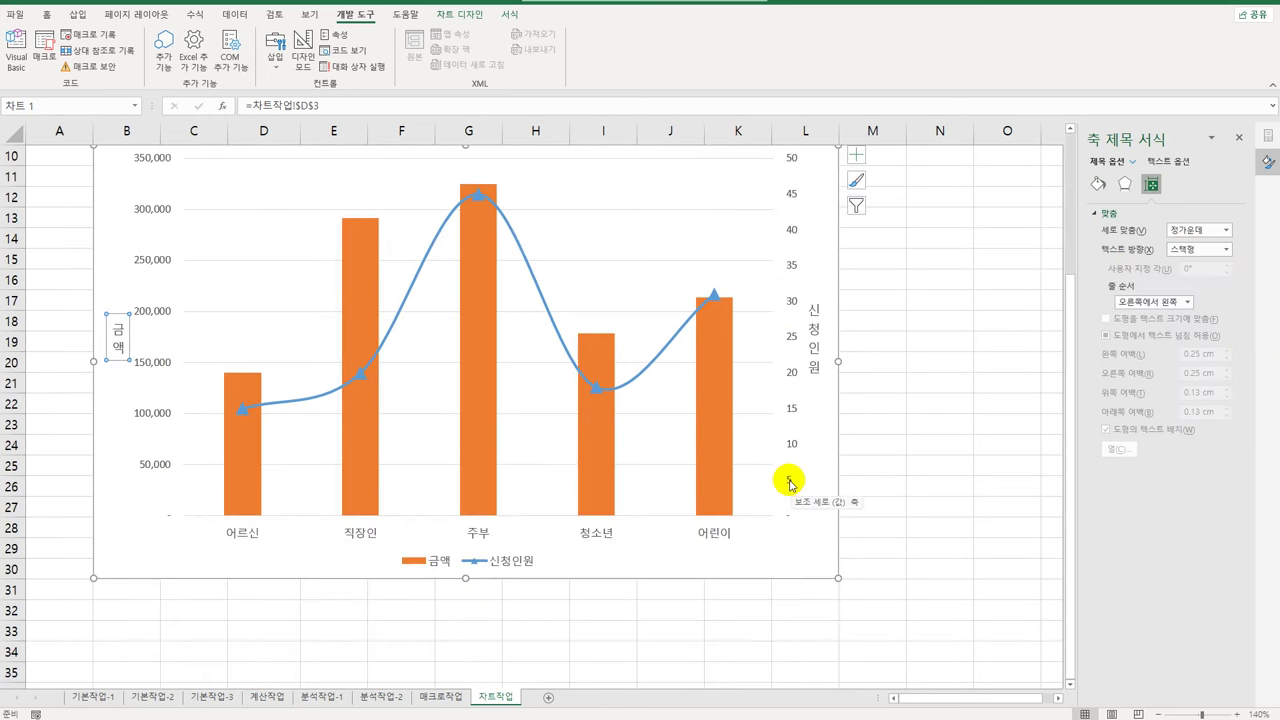
{"action": "left_click", "coordinate": [490, 416]}
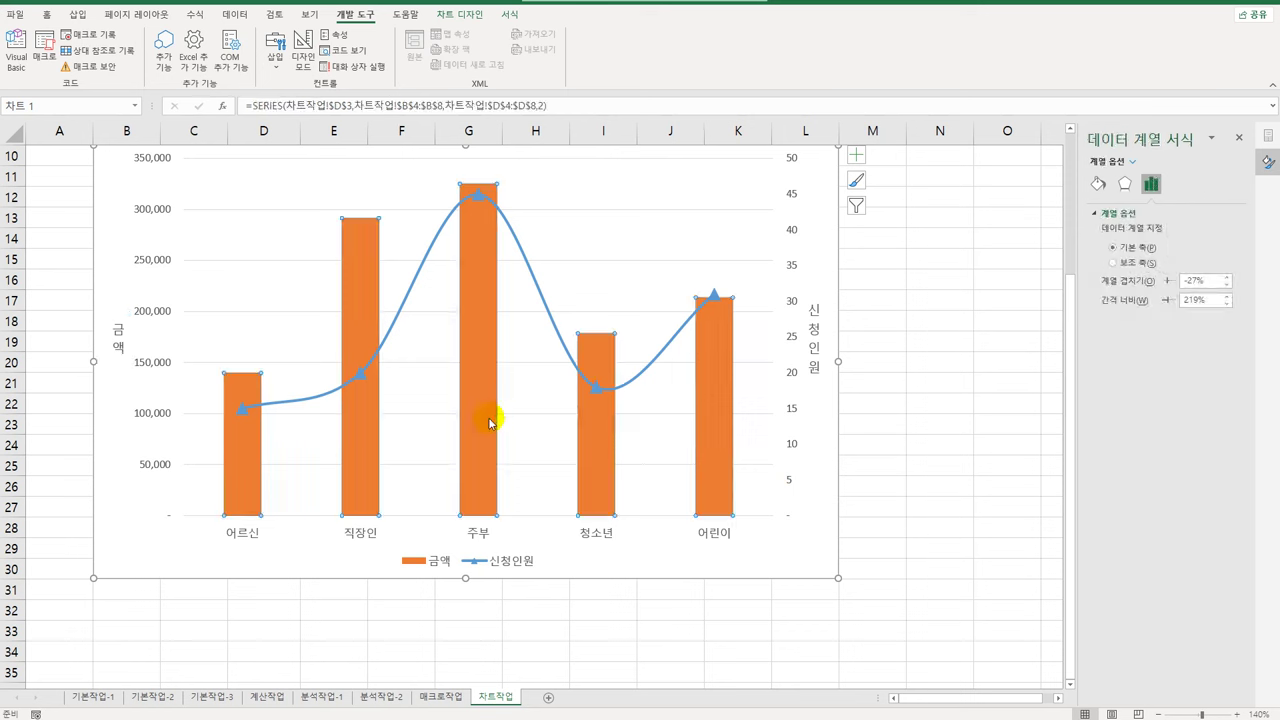
{"action": "left_click", "coordinate": [473, 291]}
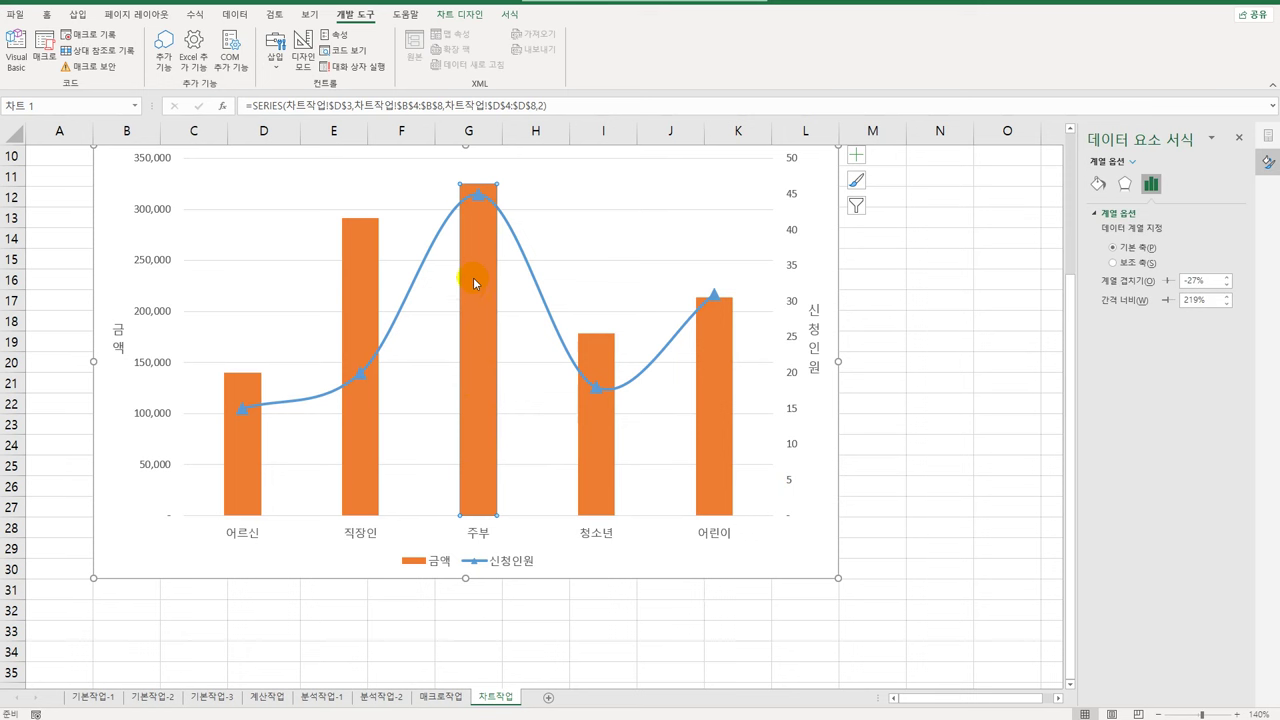
{"action": "left_click", "coordinate": [506, 14]}
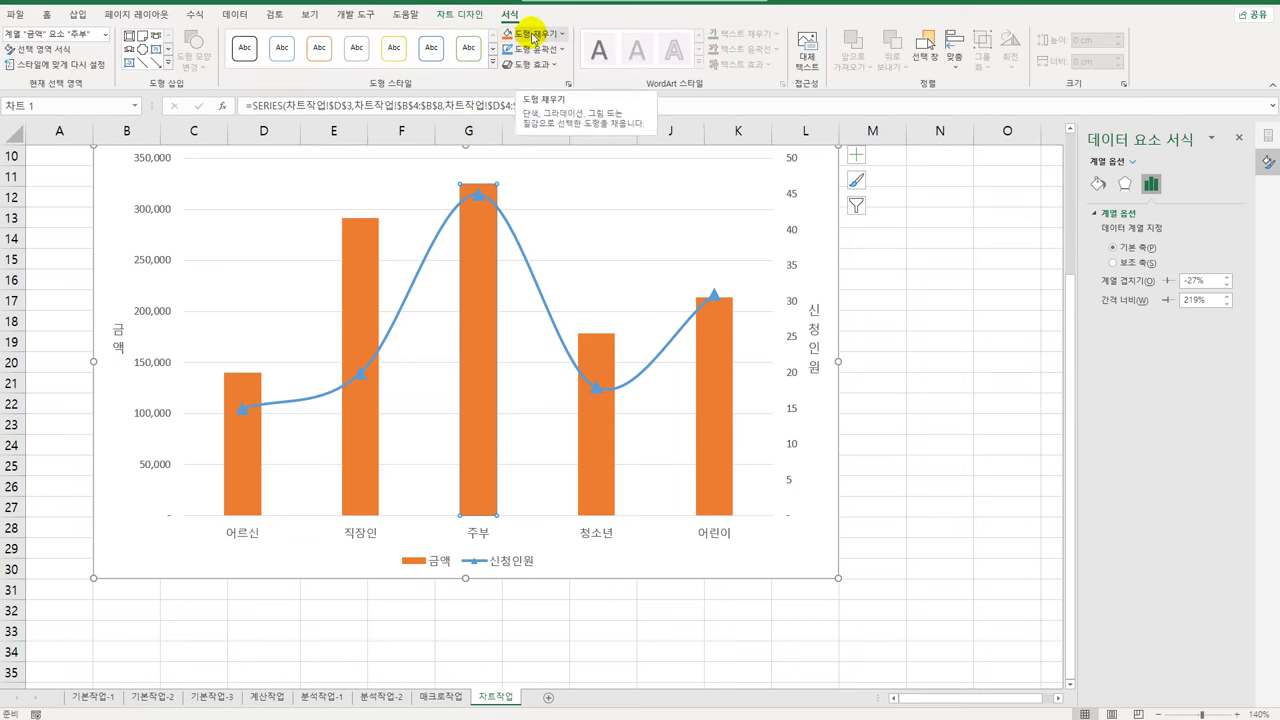
{"action": "left_click", "coordinate": [492, 62]}
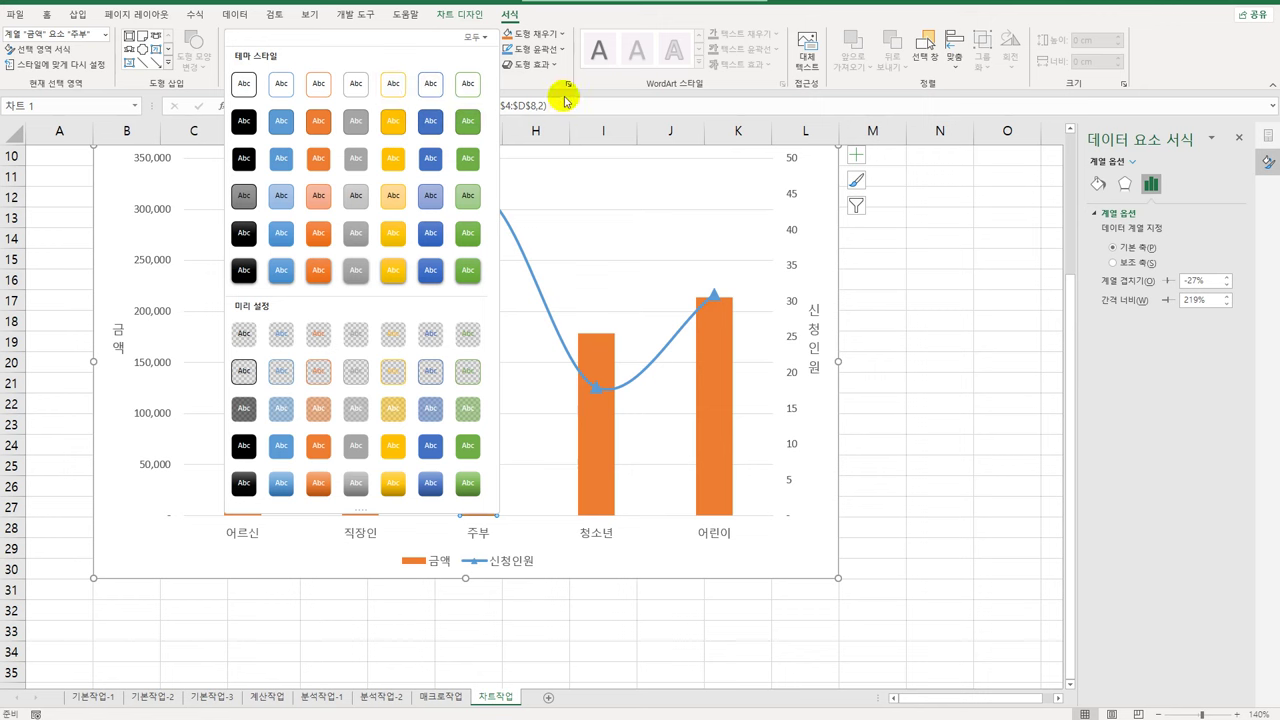
{"action": "left_click", "coordinate": [558, 35]}
{"action": "left_click", "coordinate": [562, 35]}
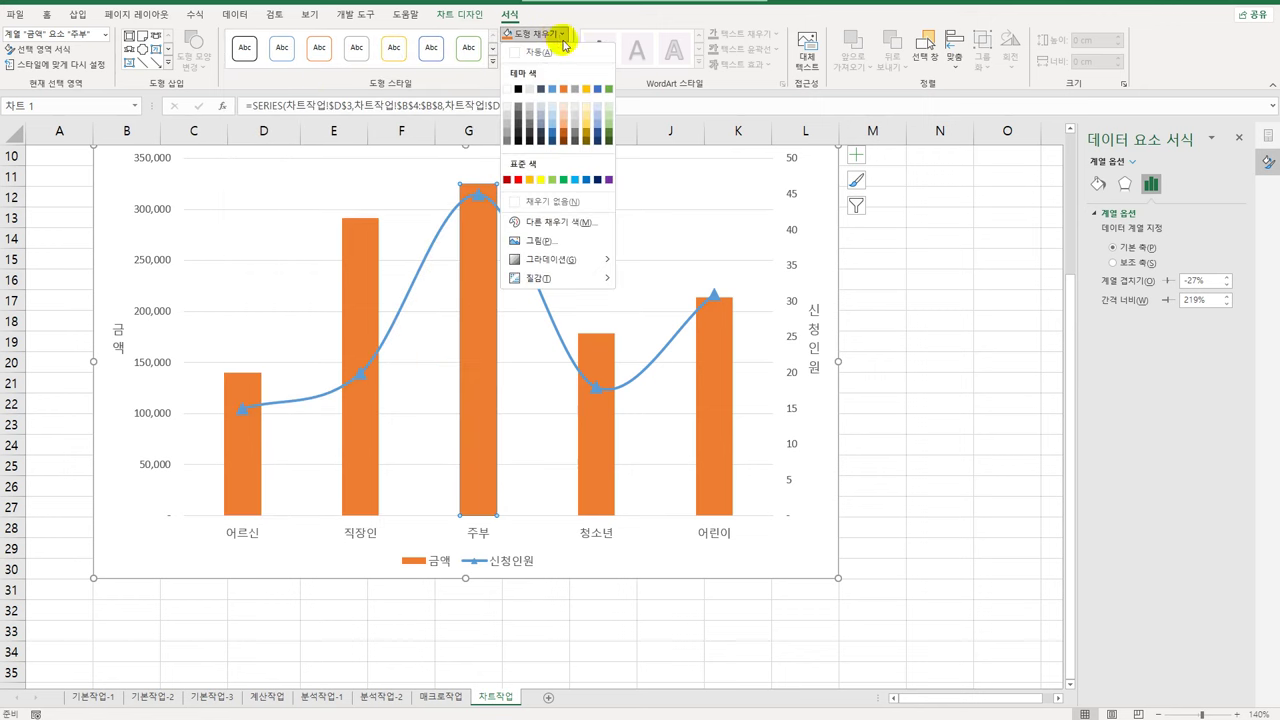
{"action": "left_click", "coordinate": [587, 91]}
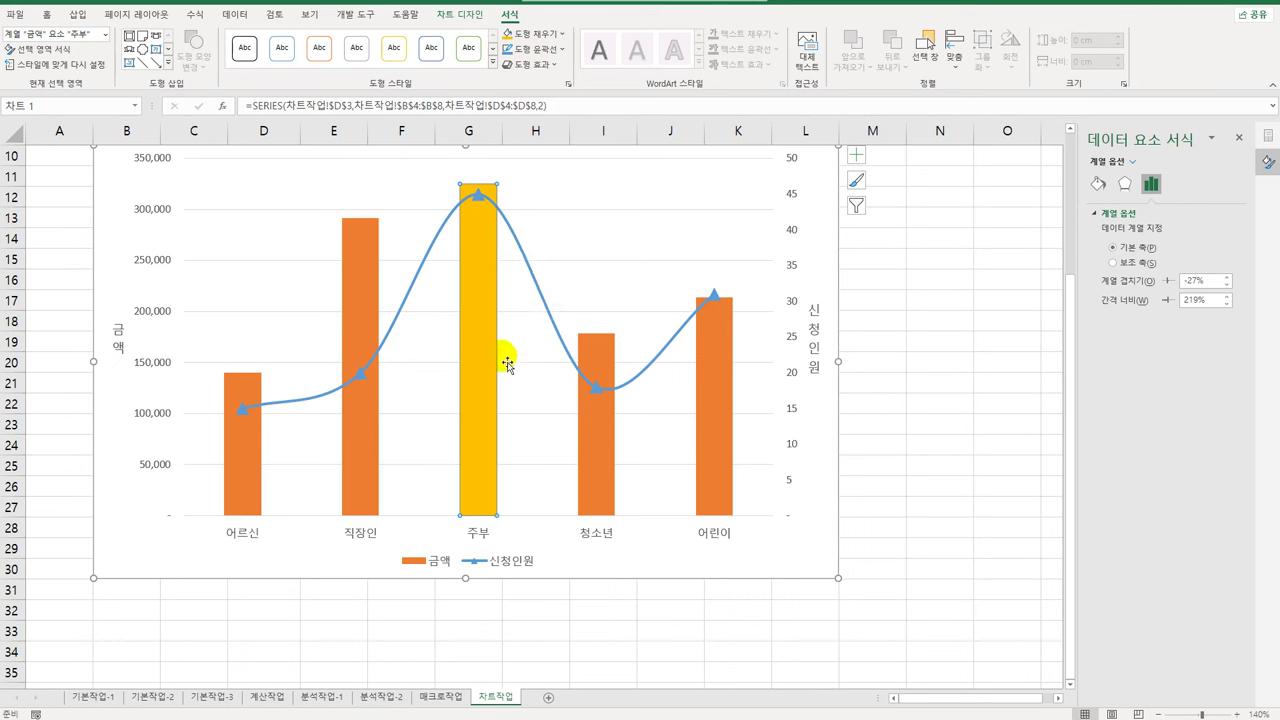
Step: Add a data callout label to the 주부 column of the 금액 series and change its shape to an oval speech bubble
{"action": "right_click", "coordinate": [485, 232]}
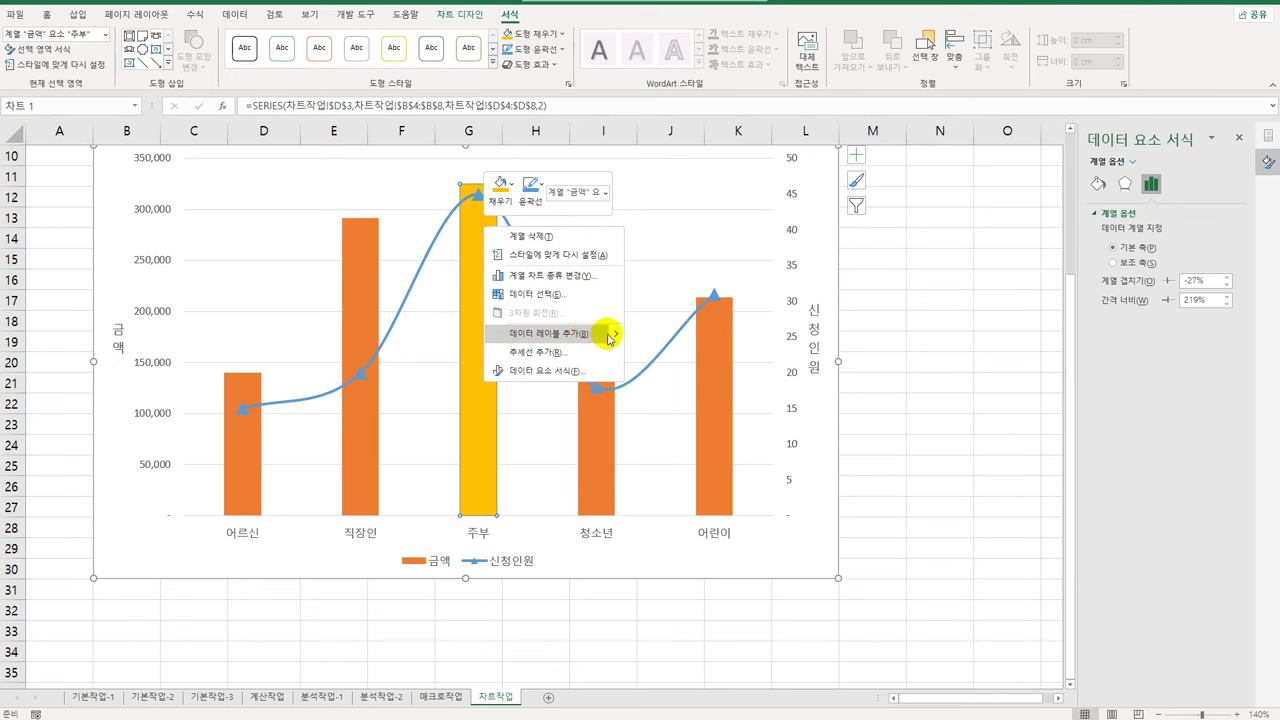
{"action": "key", "text": "Escape"}
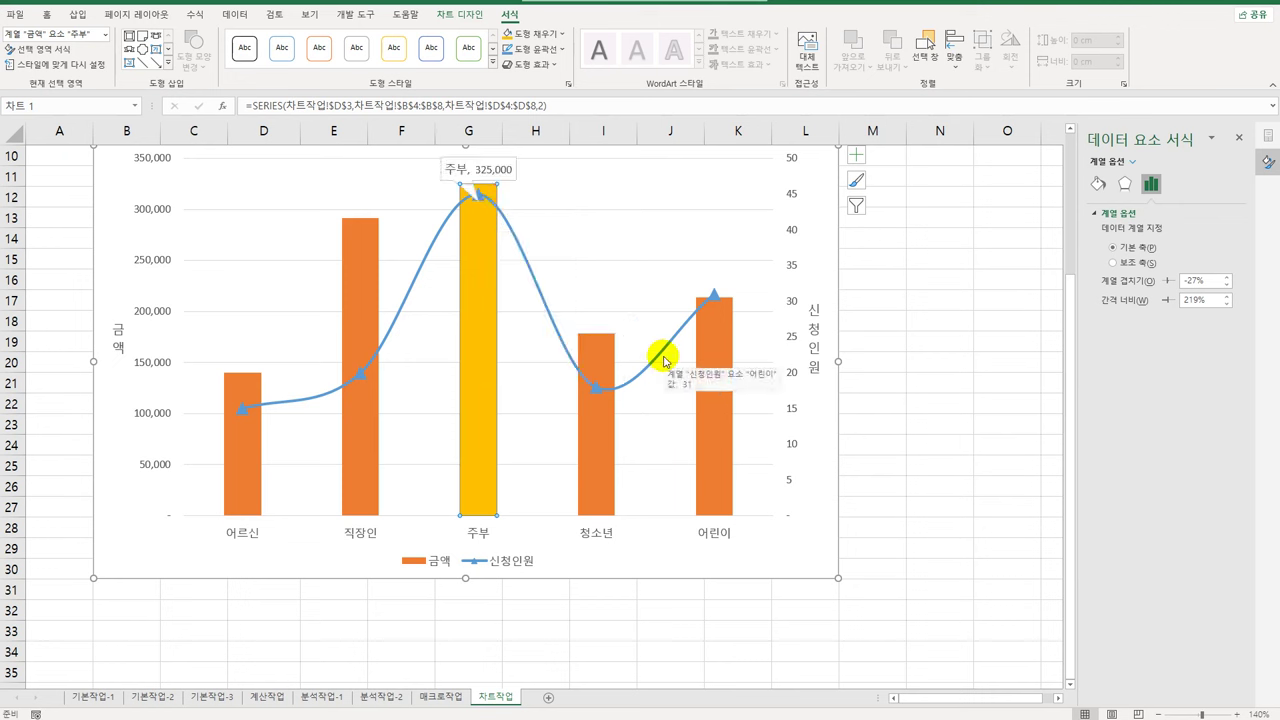
{"action": "left_click", "coordinate": [510, 185]}
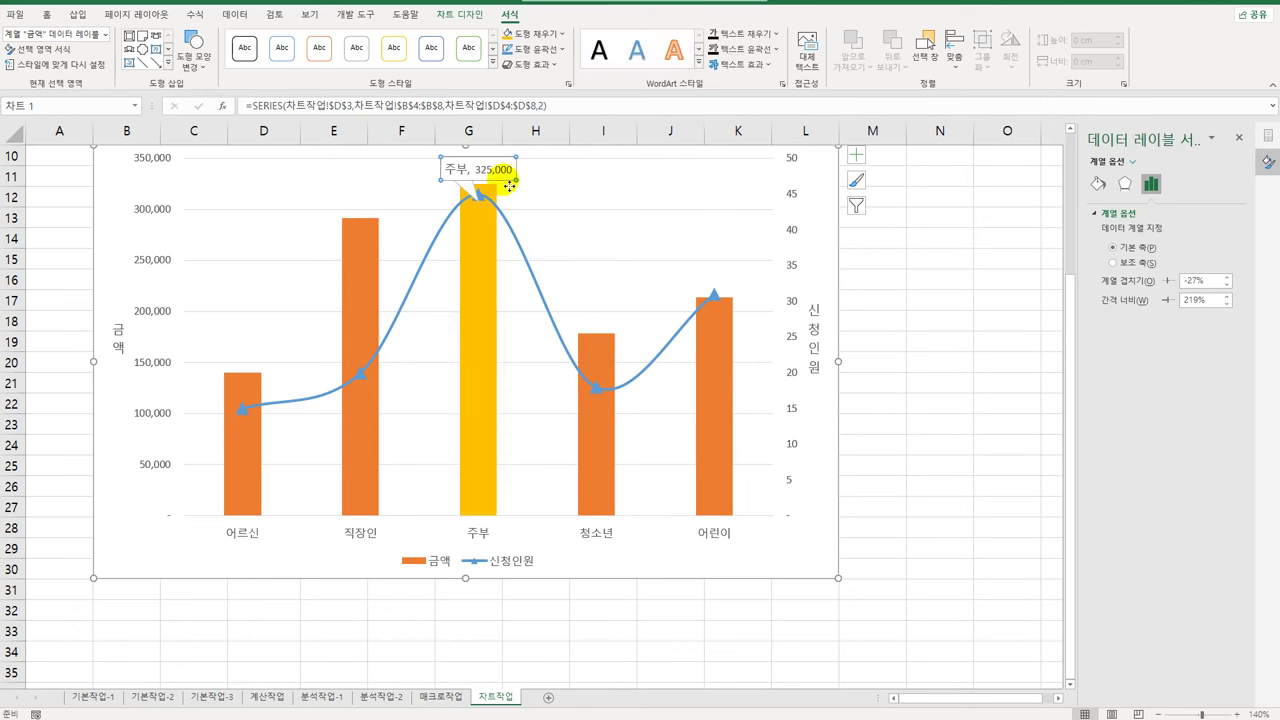
{"action": "right_click", "coordinate": [510, 185]}
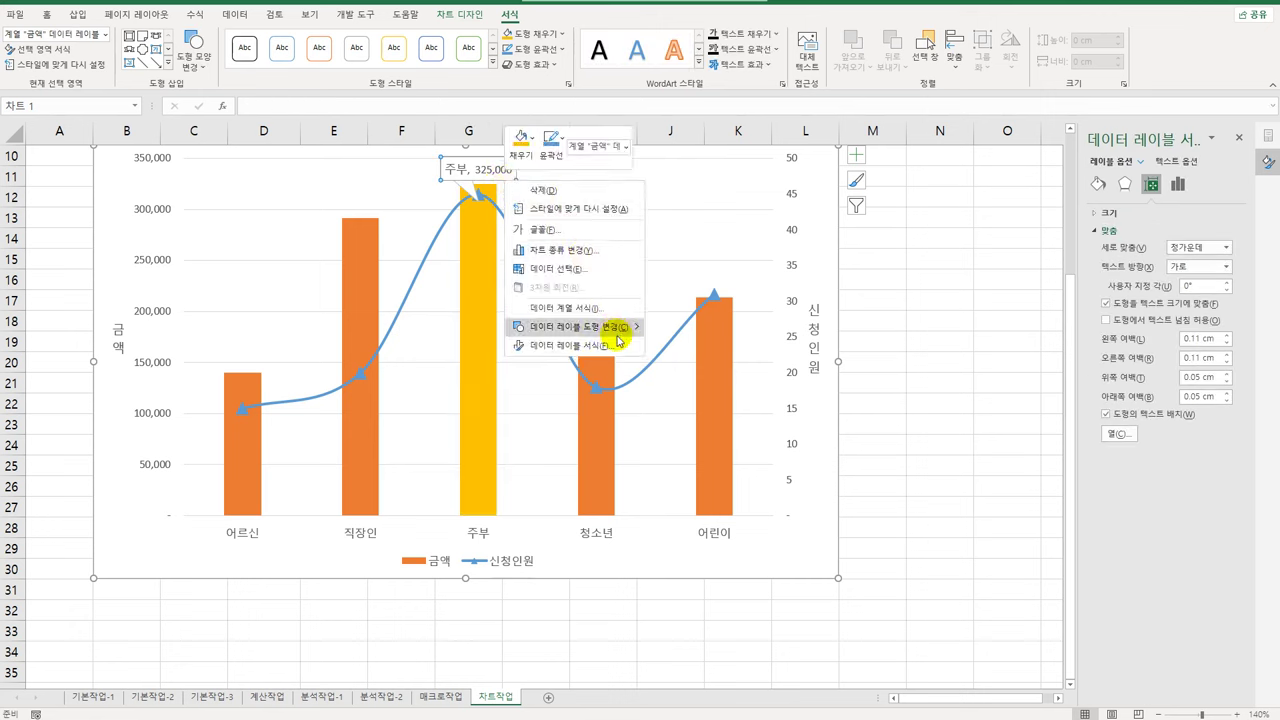
{"action": "mouse_move", "coordinate": [614, 327]}
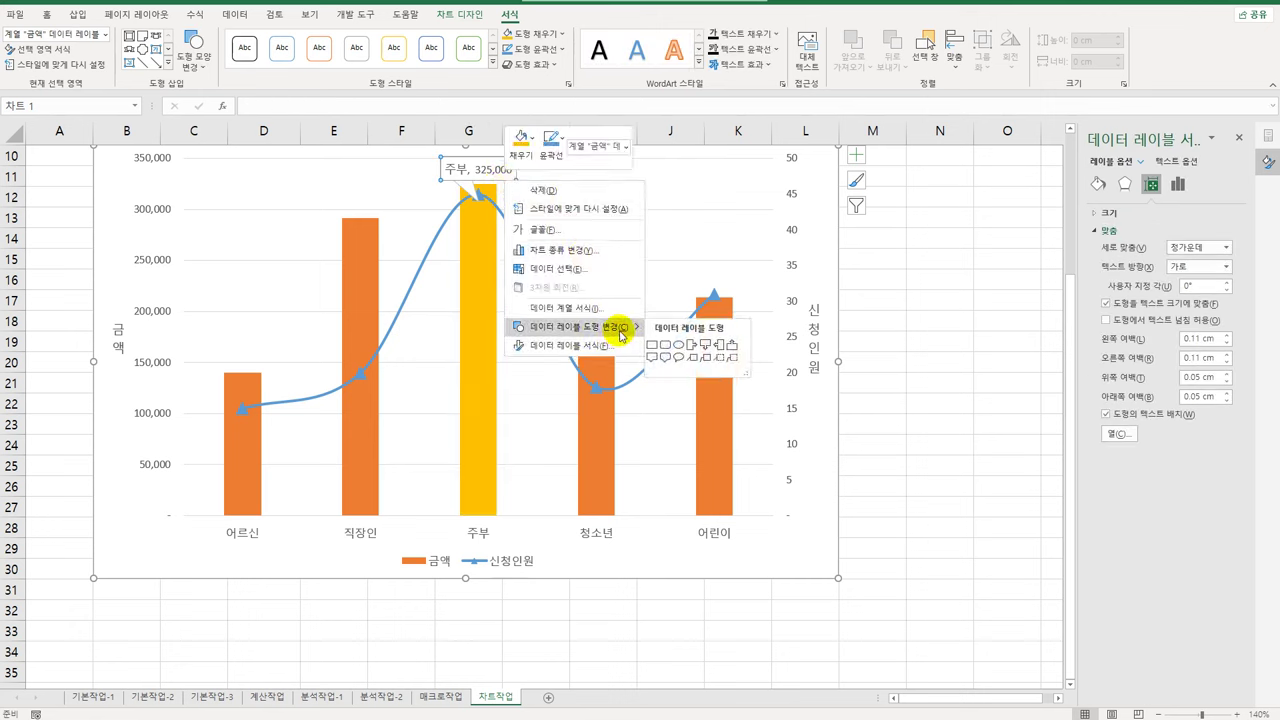
{"action": "left_click", "coordinate": [679, 360]}
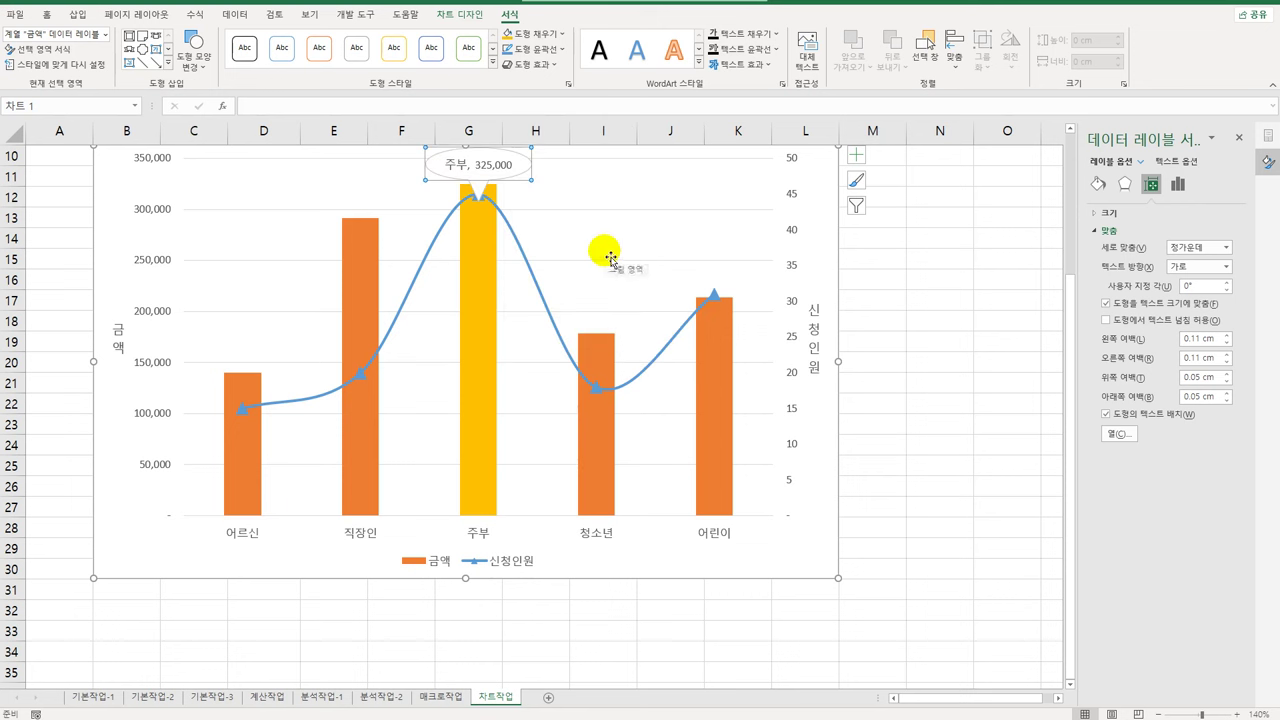
Step: Set the chart area's border width to 2 pt and give the border rounded corners (둥근 모서리)
{"action": "left_click", "coordinate": [829, 222]}
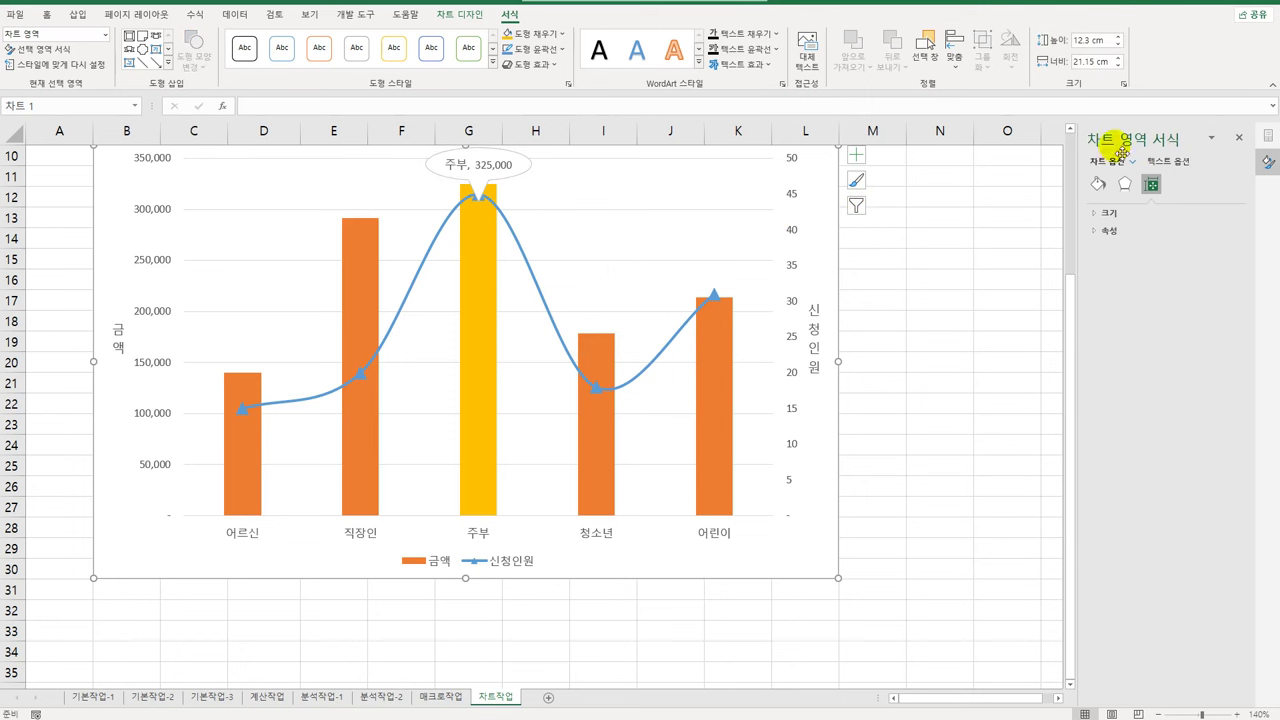
{"action": "left_click", "coordinate": [1097, 183]}
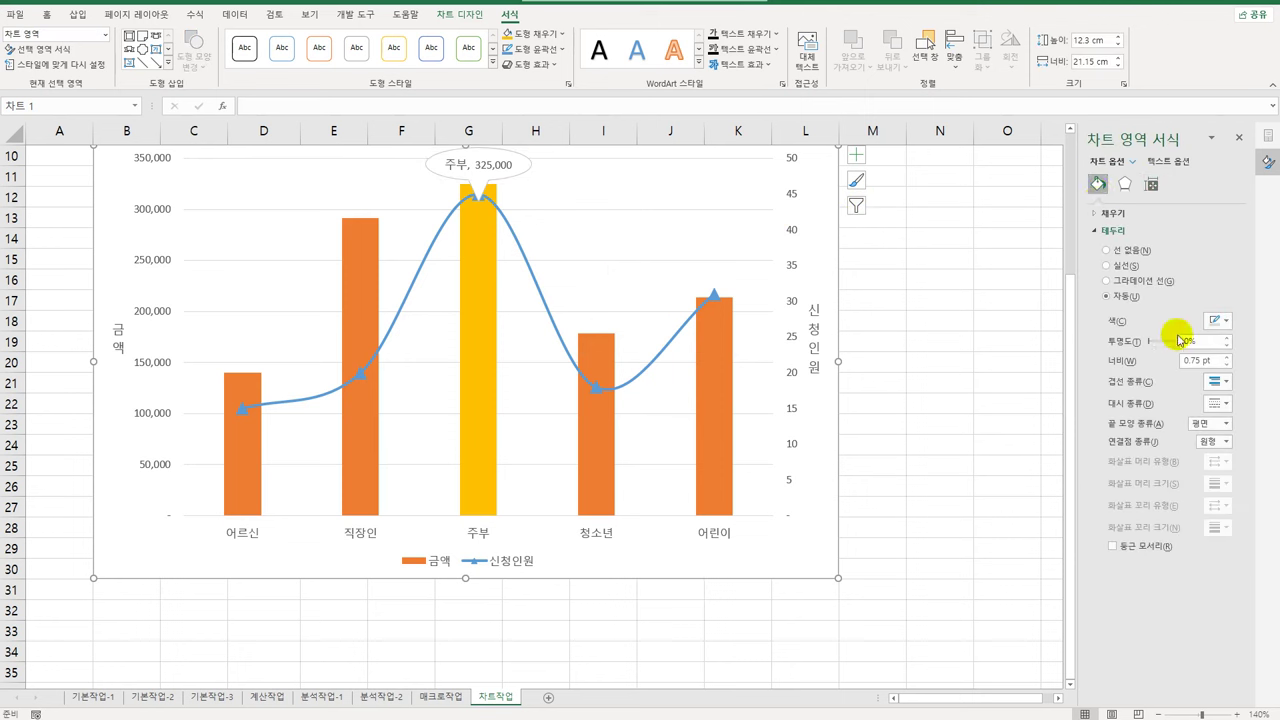
{"action": "left_click", "coordinate": [1212, 360]}
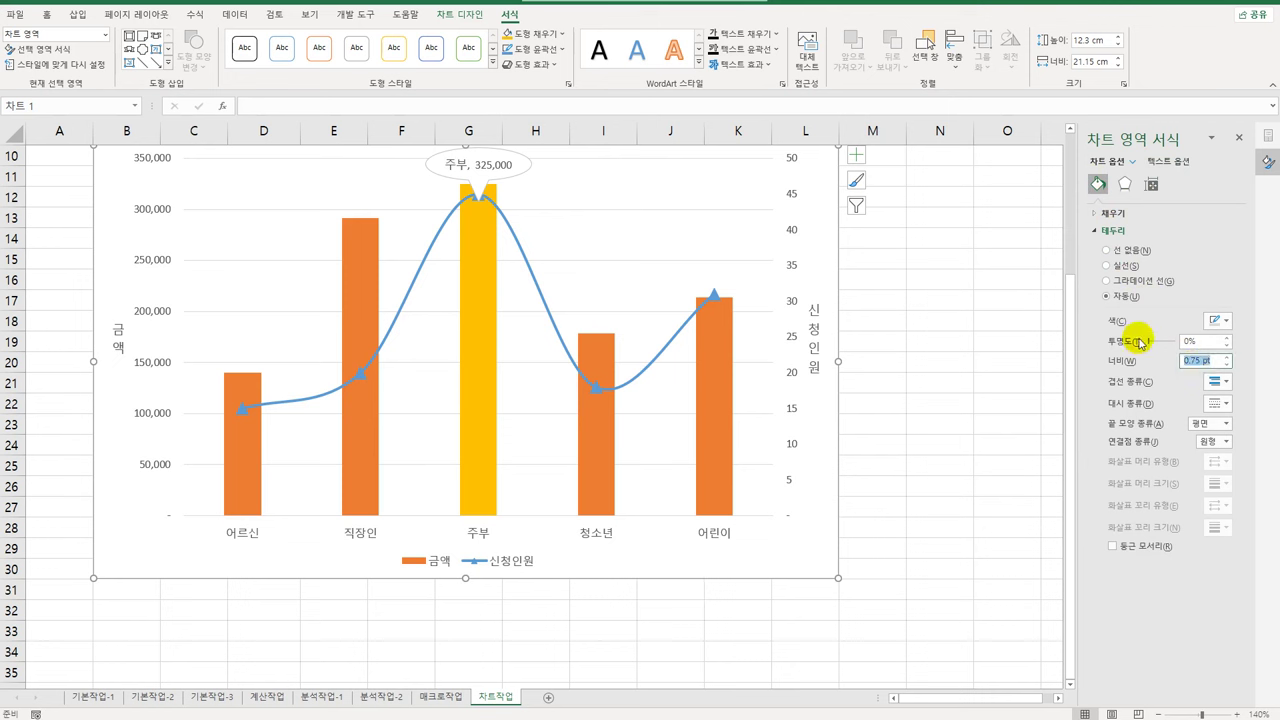
{"action": "type", "text": "2"}
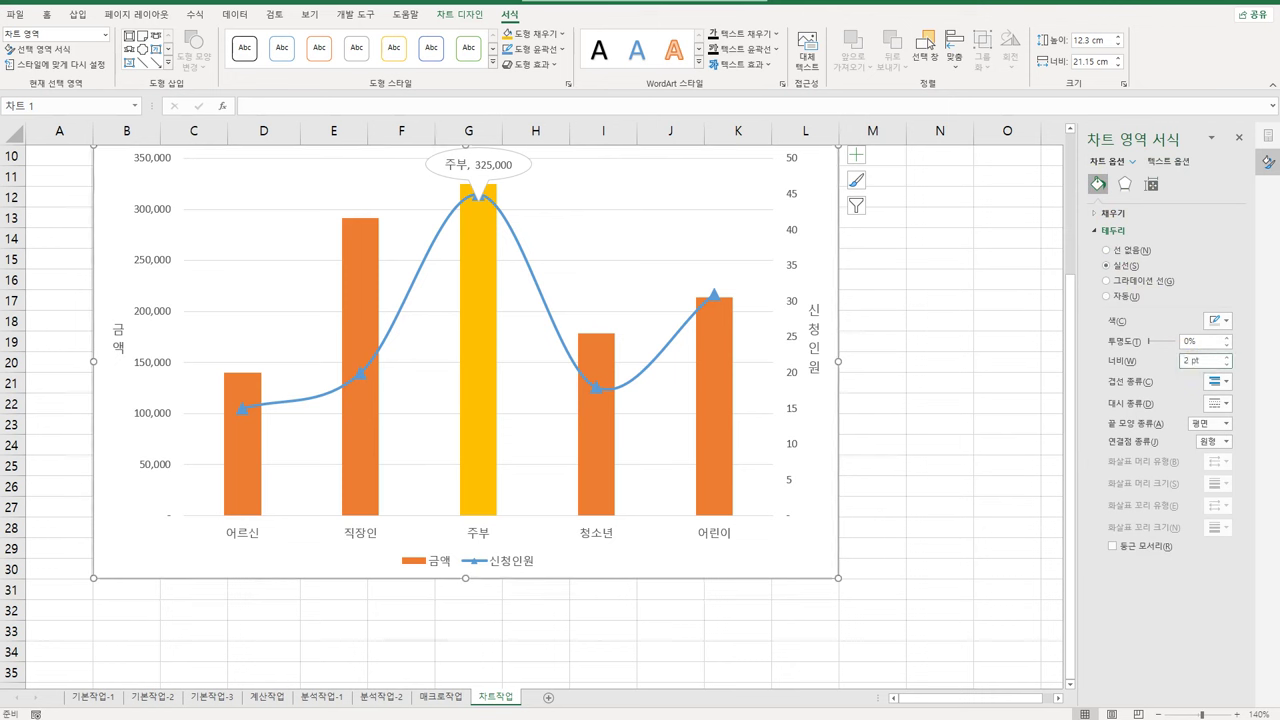
{"action": "left_click", "coordinate": [1163, 550]}
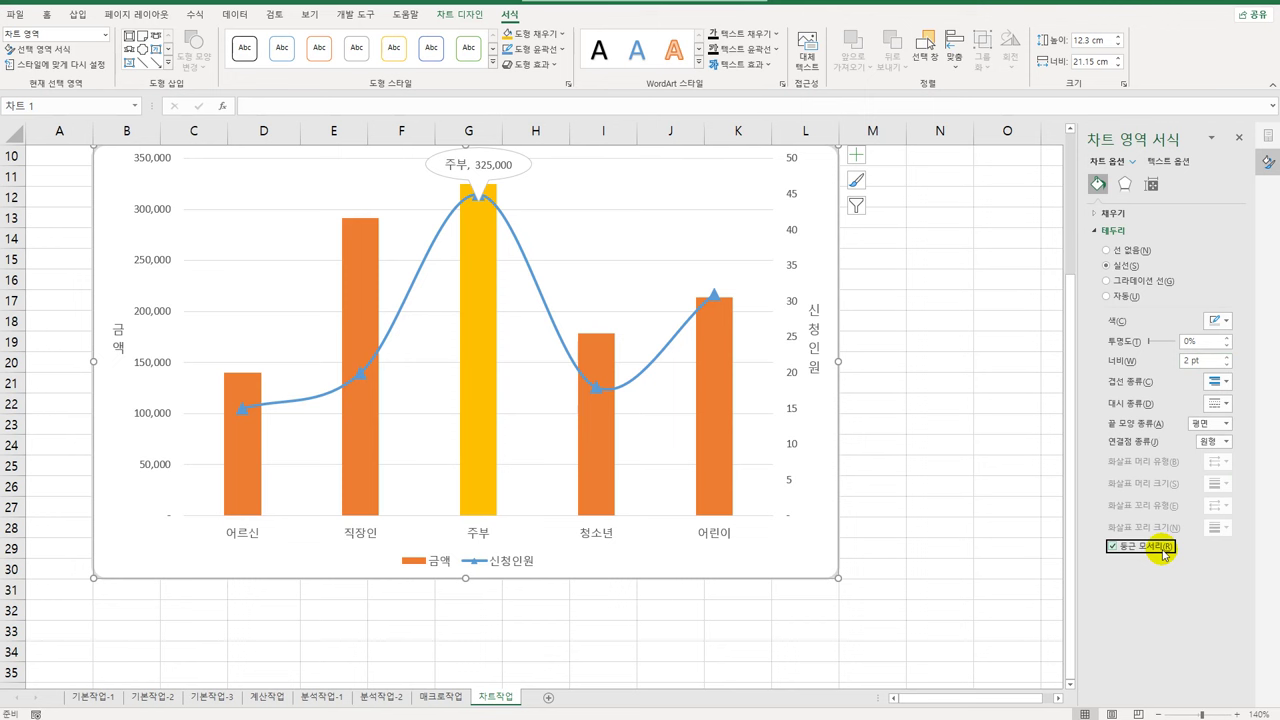
Step: Apply the outer (바깥쪽) right-offset shadow to the chart area and deselect the chart
{"action": "left_click", "coordinate": [522, 64]}
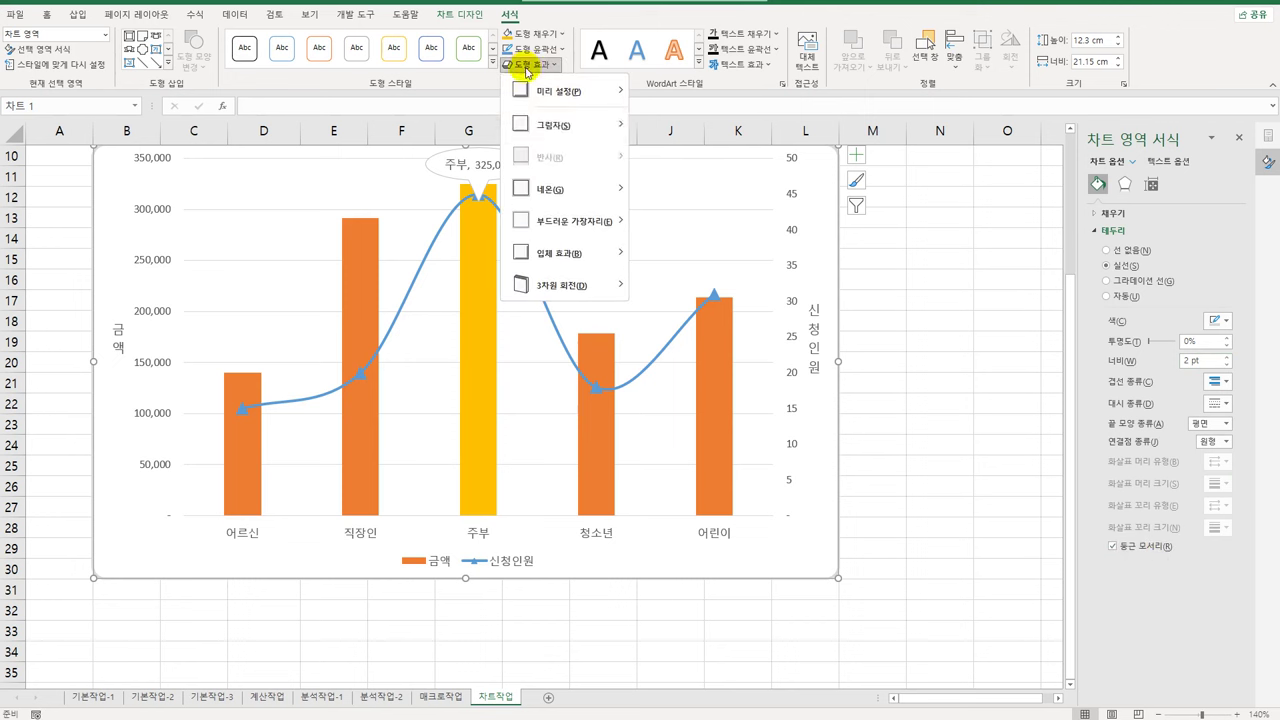
{"action": "mouse_move", "coordinate": [583, 126]}
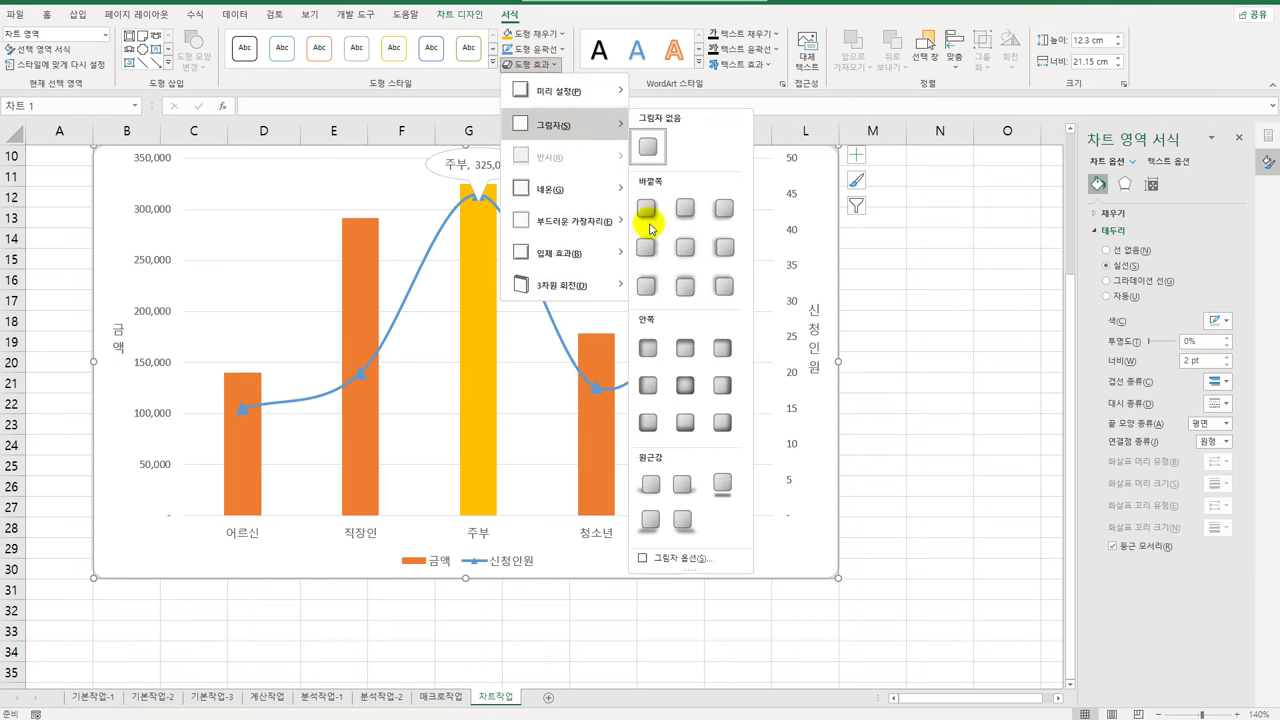
{"action": "left_click", "coordinate": [648, 249]}
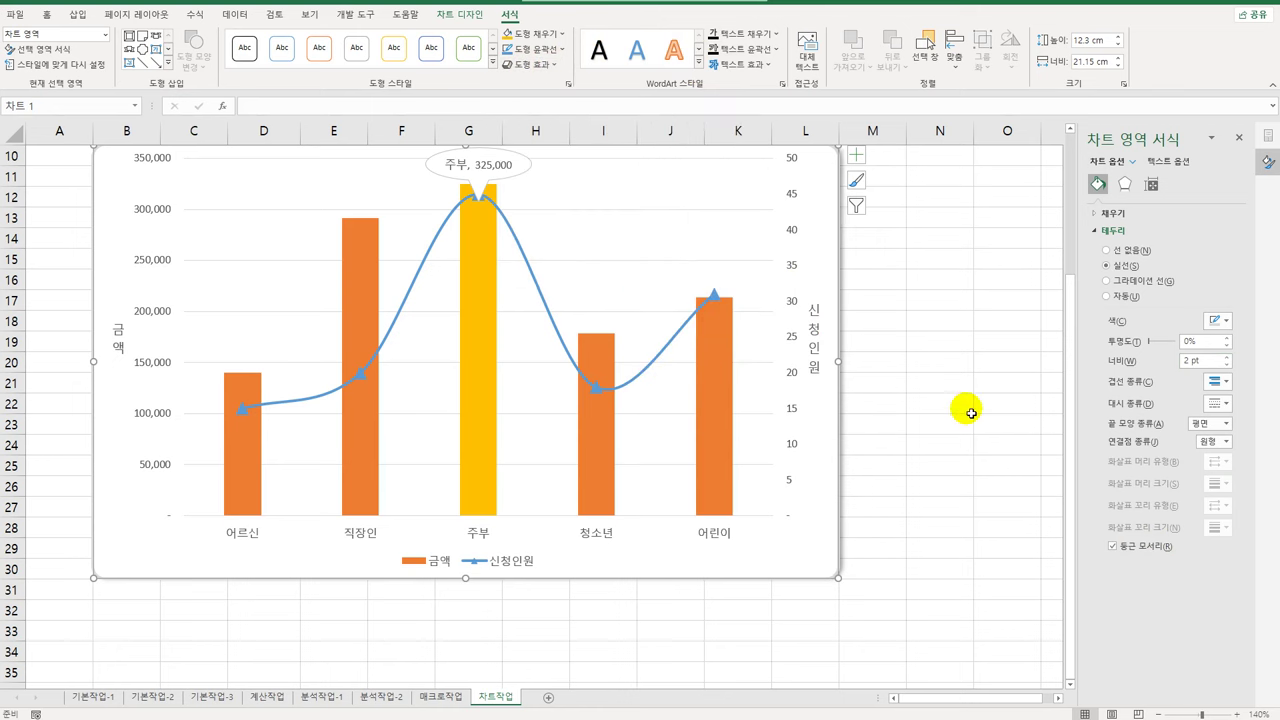
{"action": "left_click", "coordinate": [970, 404]}
{"action": "scroll", "coordinate": [972, 400], "scroll_direction": "up", "scroll_amount": 2}
{"action": "scroll", "coordinate": [972, 400], "scroll_direction": "up", "scroll_amount": 1}
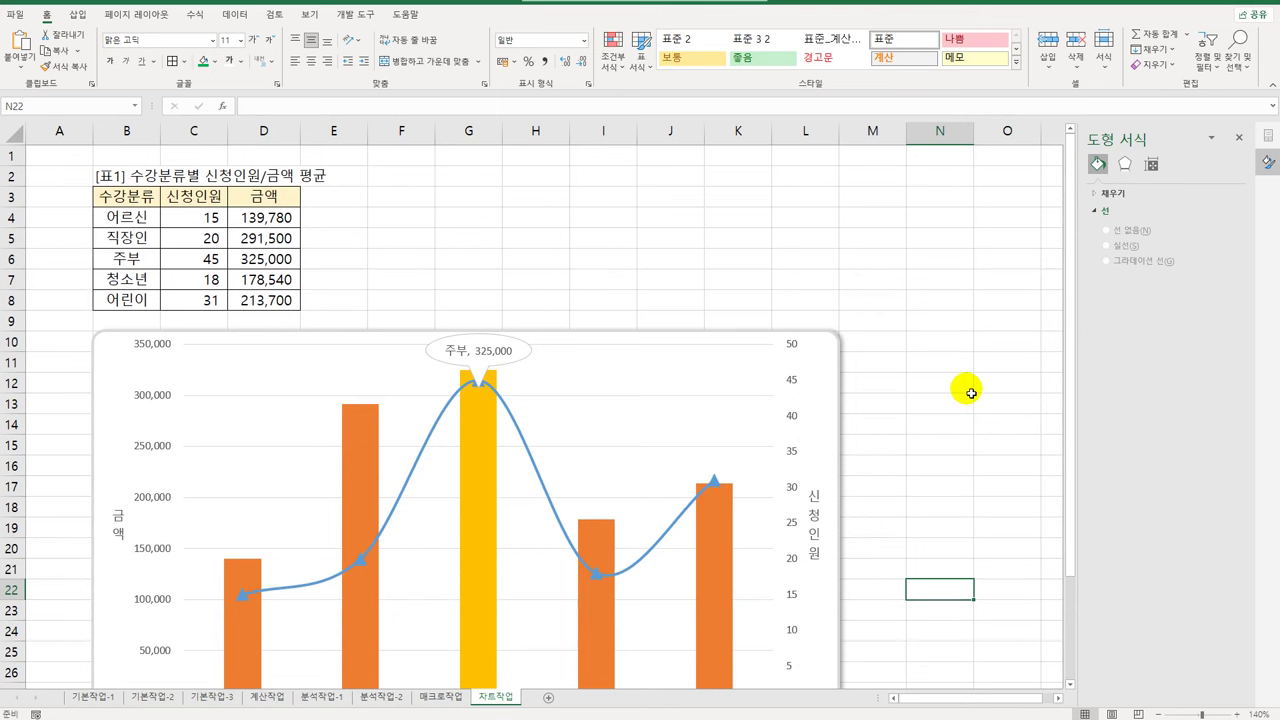
{"action": "scroll", "coordinate": [971, 395], "scroll_direction": "down", "scroll_amount": 3}
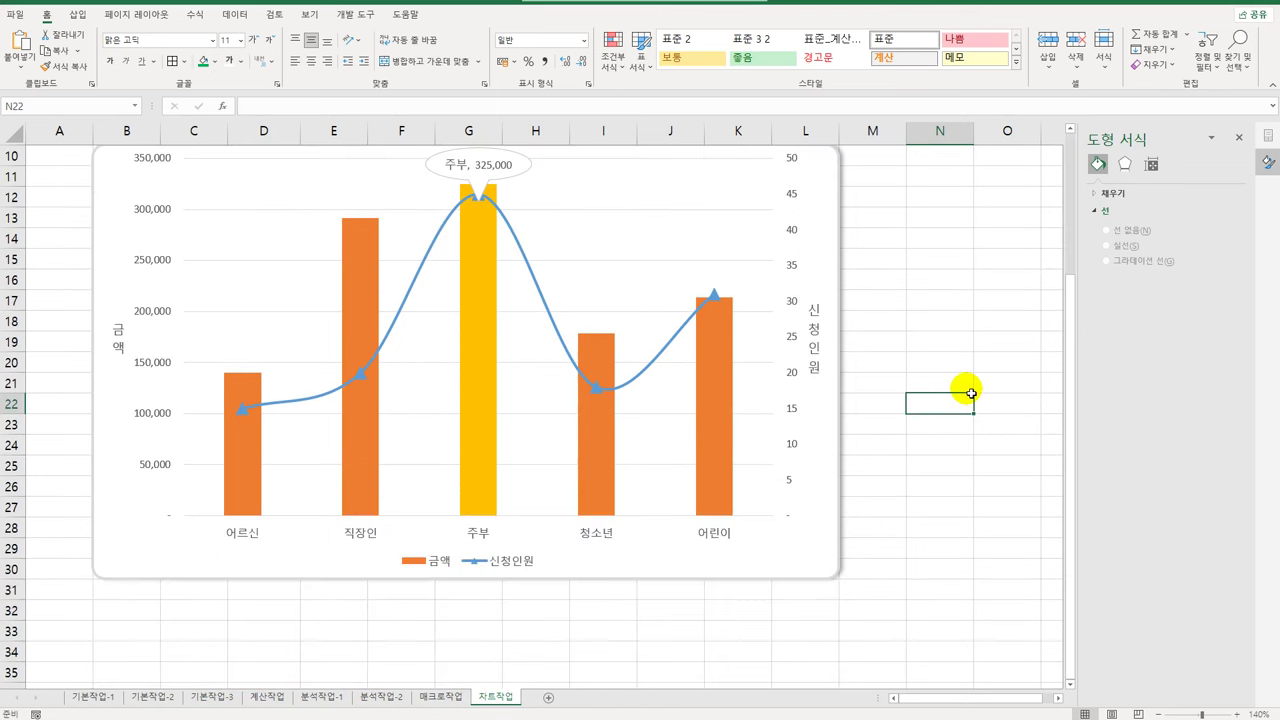
{"action": "left_click", "coordinate": [1071, 130]}
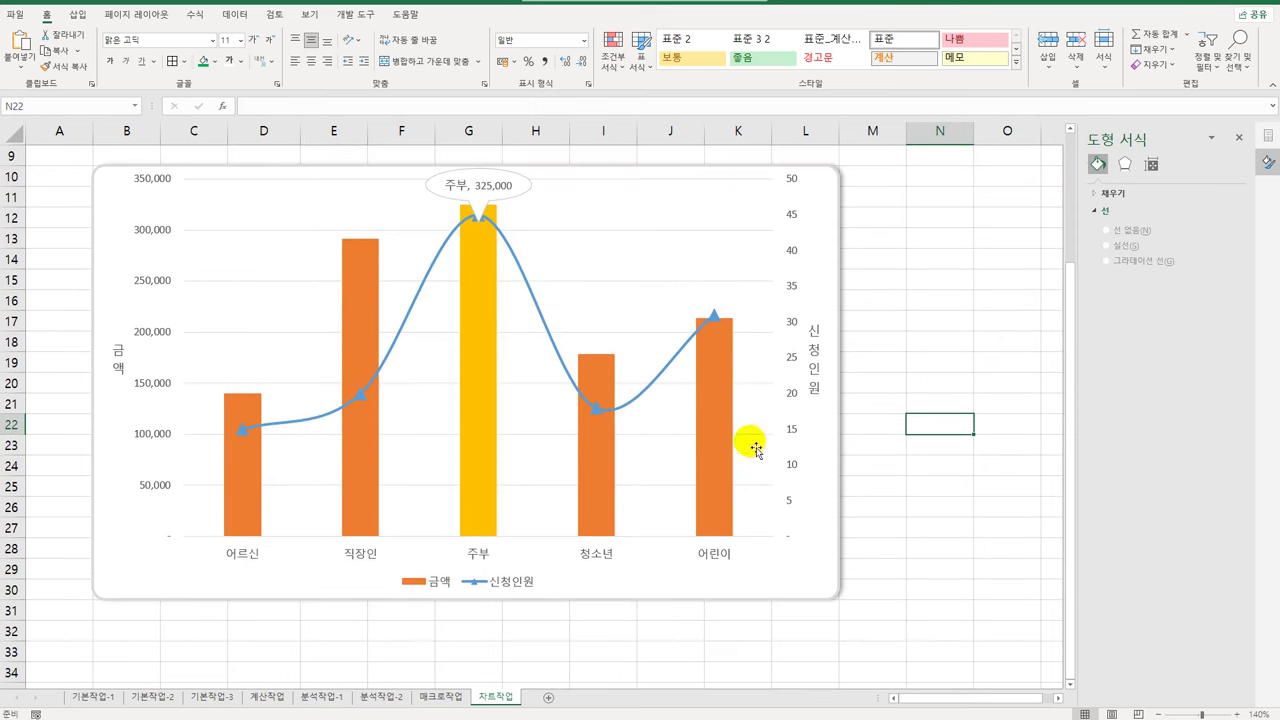